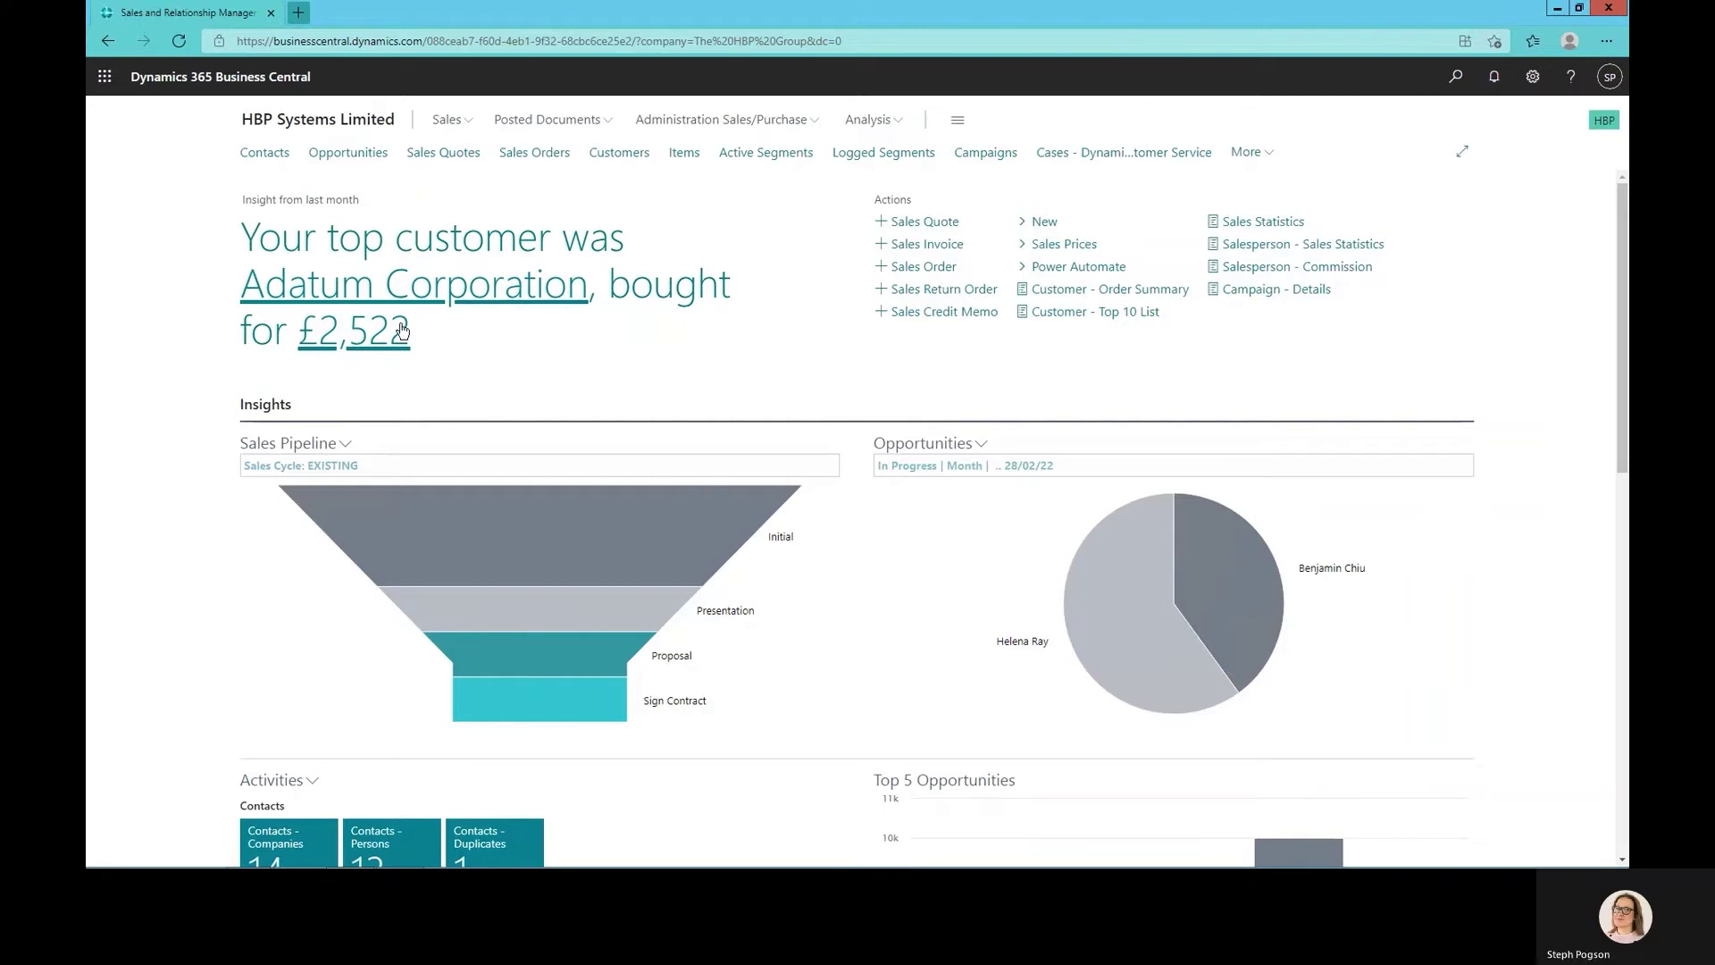
mouse_move(512, 613)
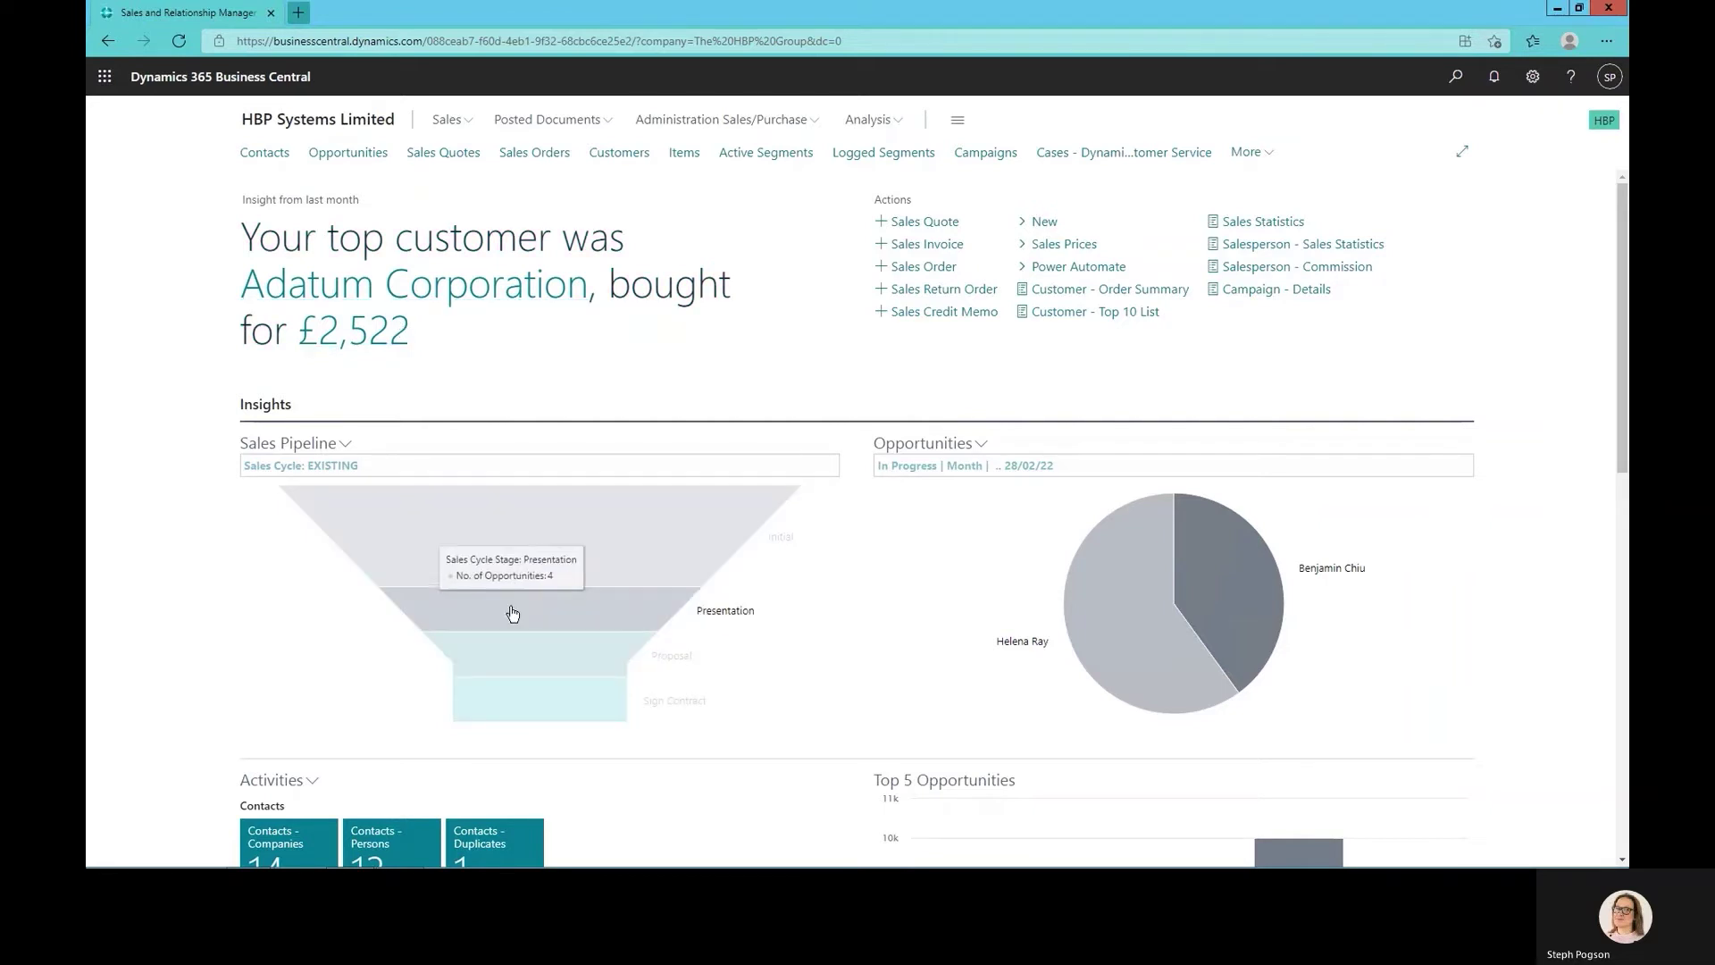
click(345, 444)
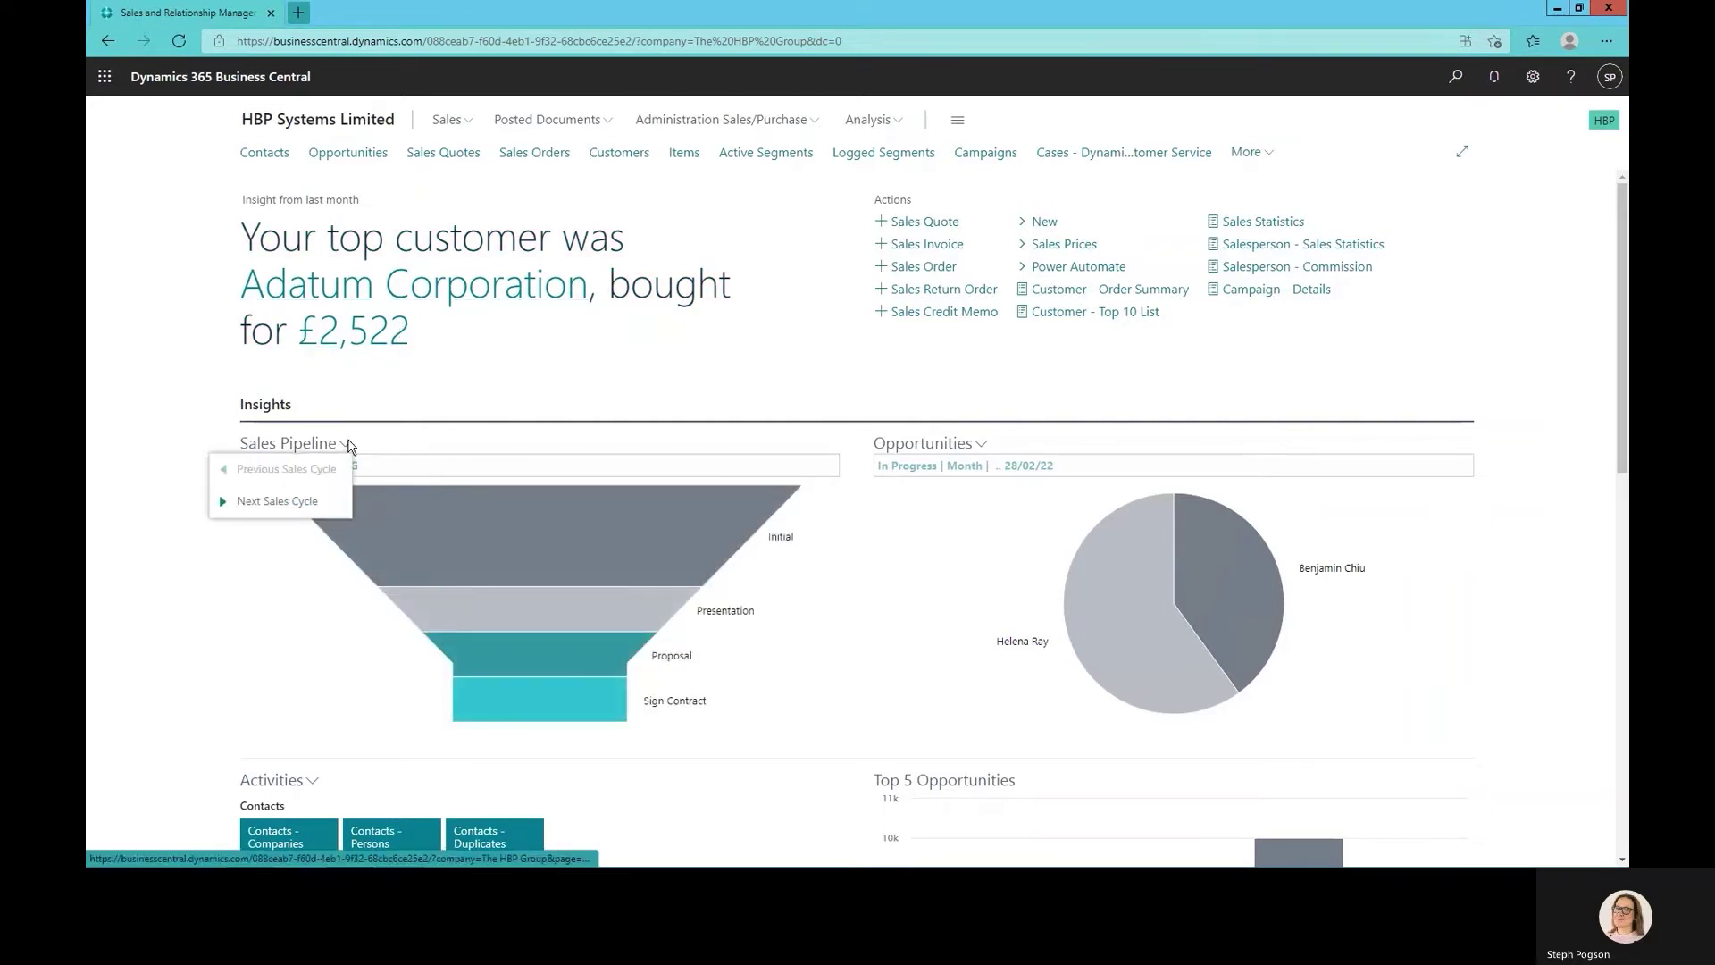
click(304, 502)
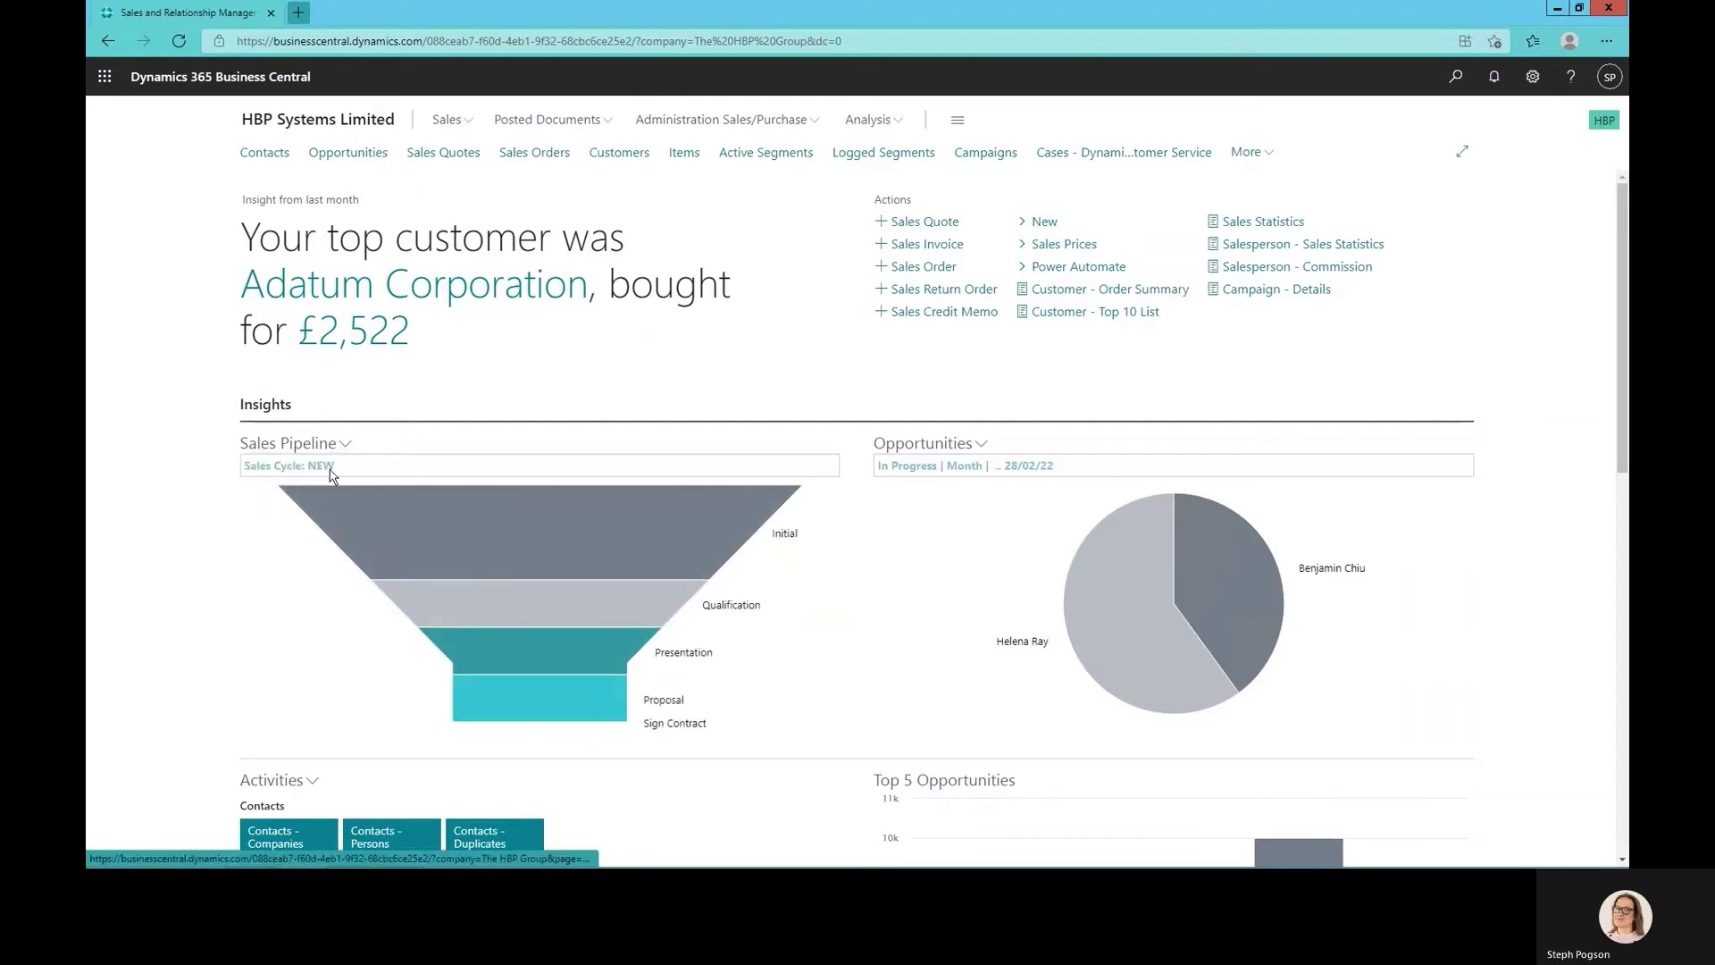
mouse_move(512, 627)
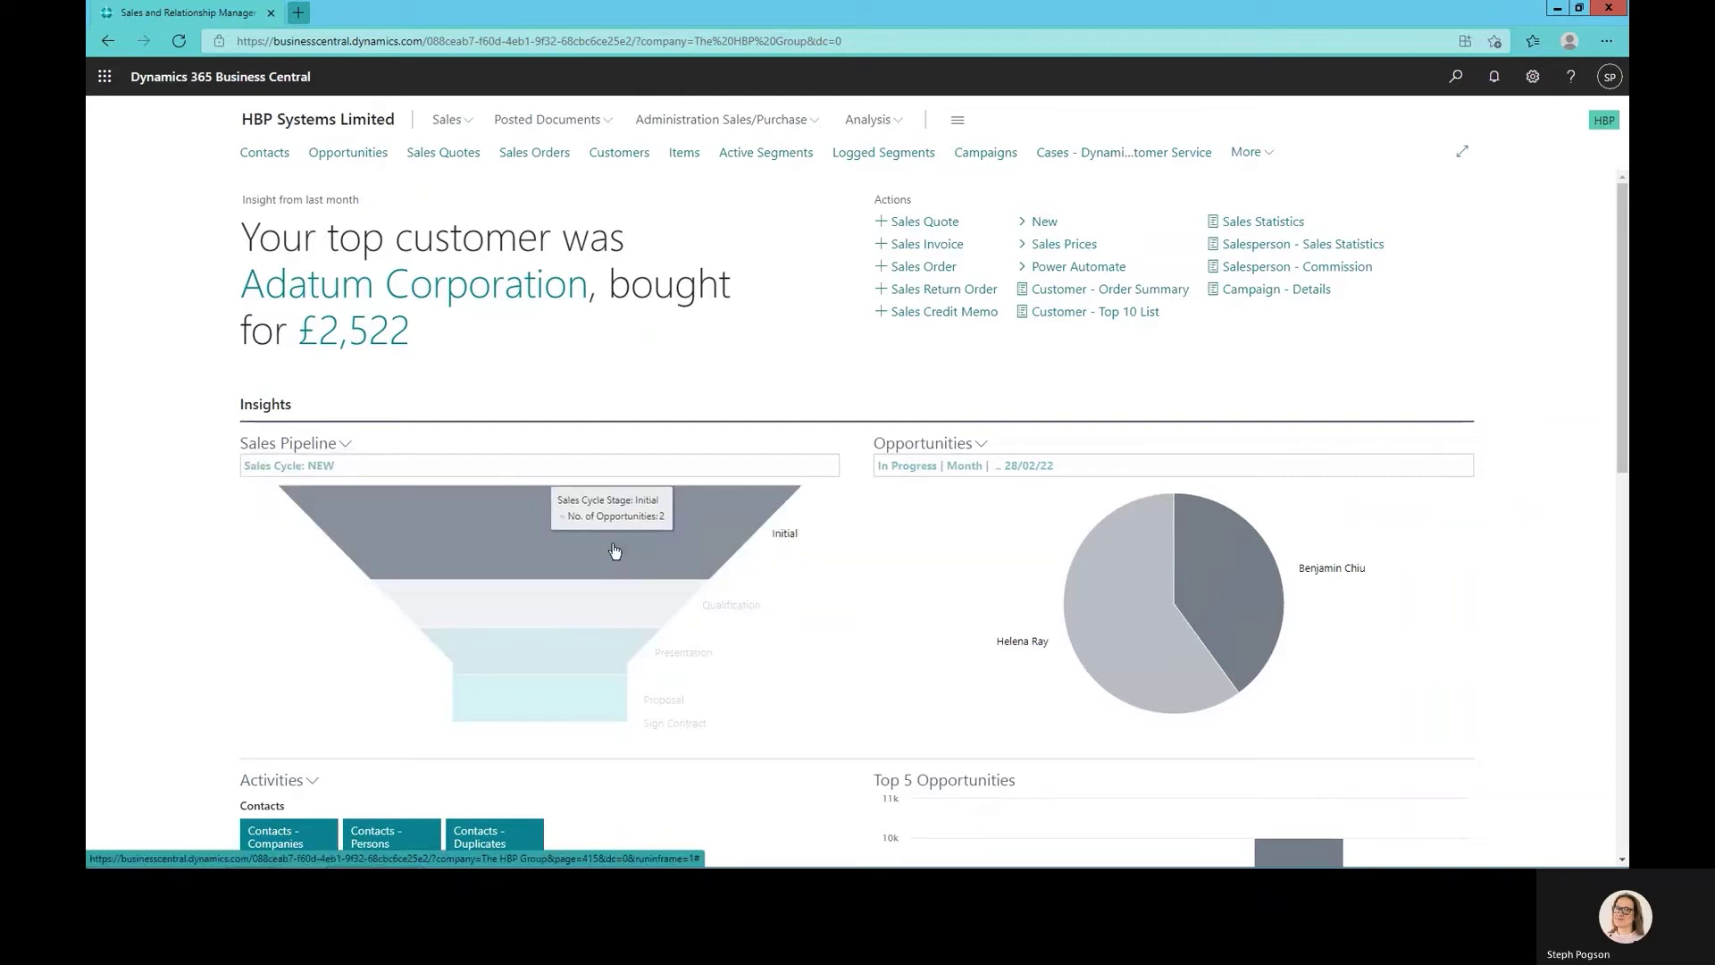
click(331, 446)
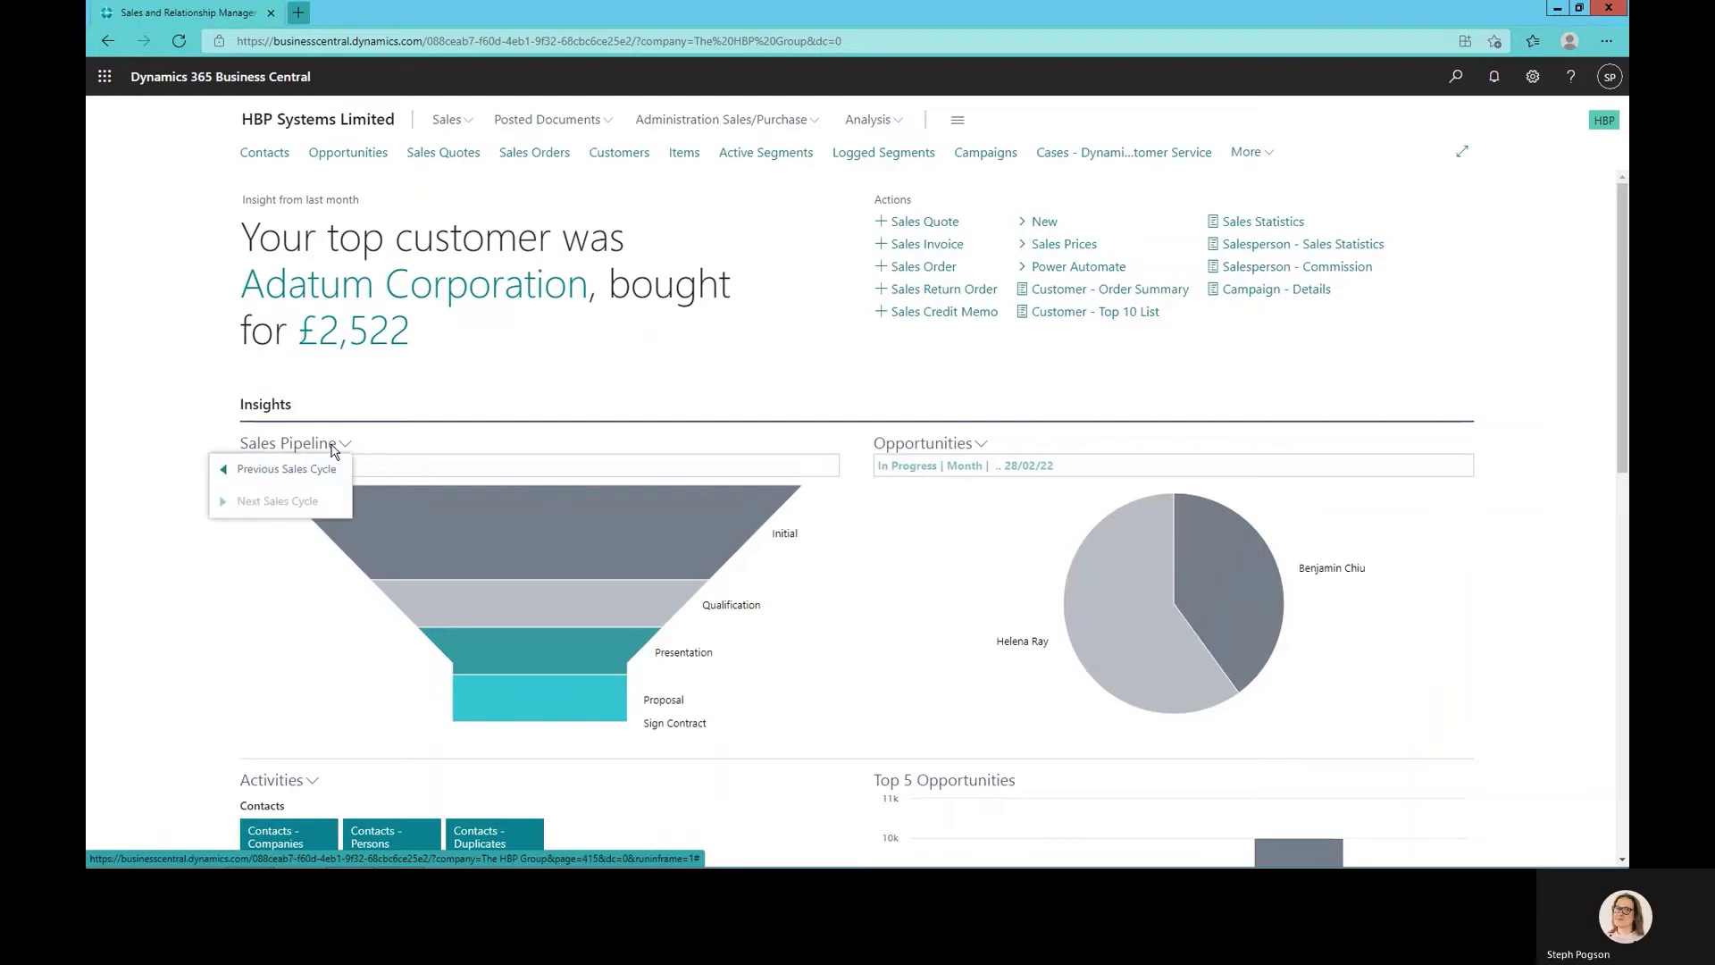
click(322, 467)
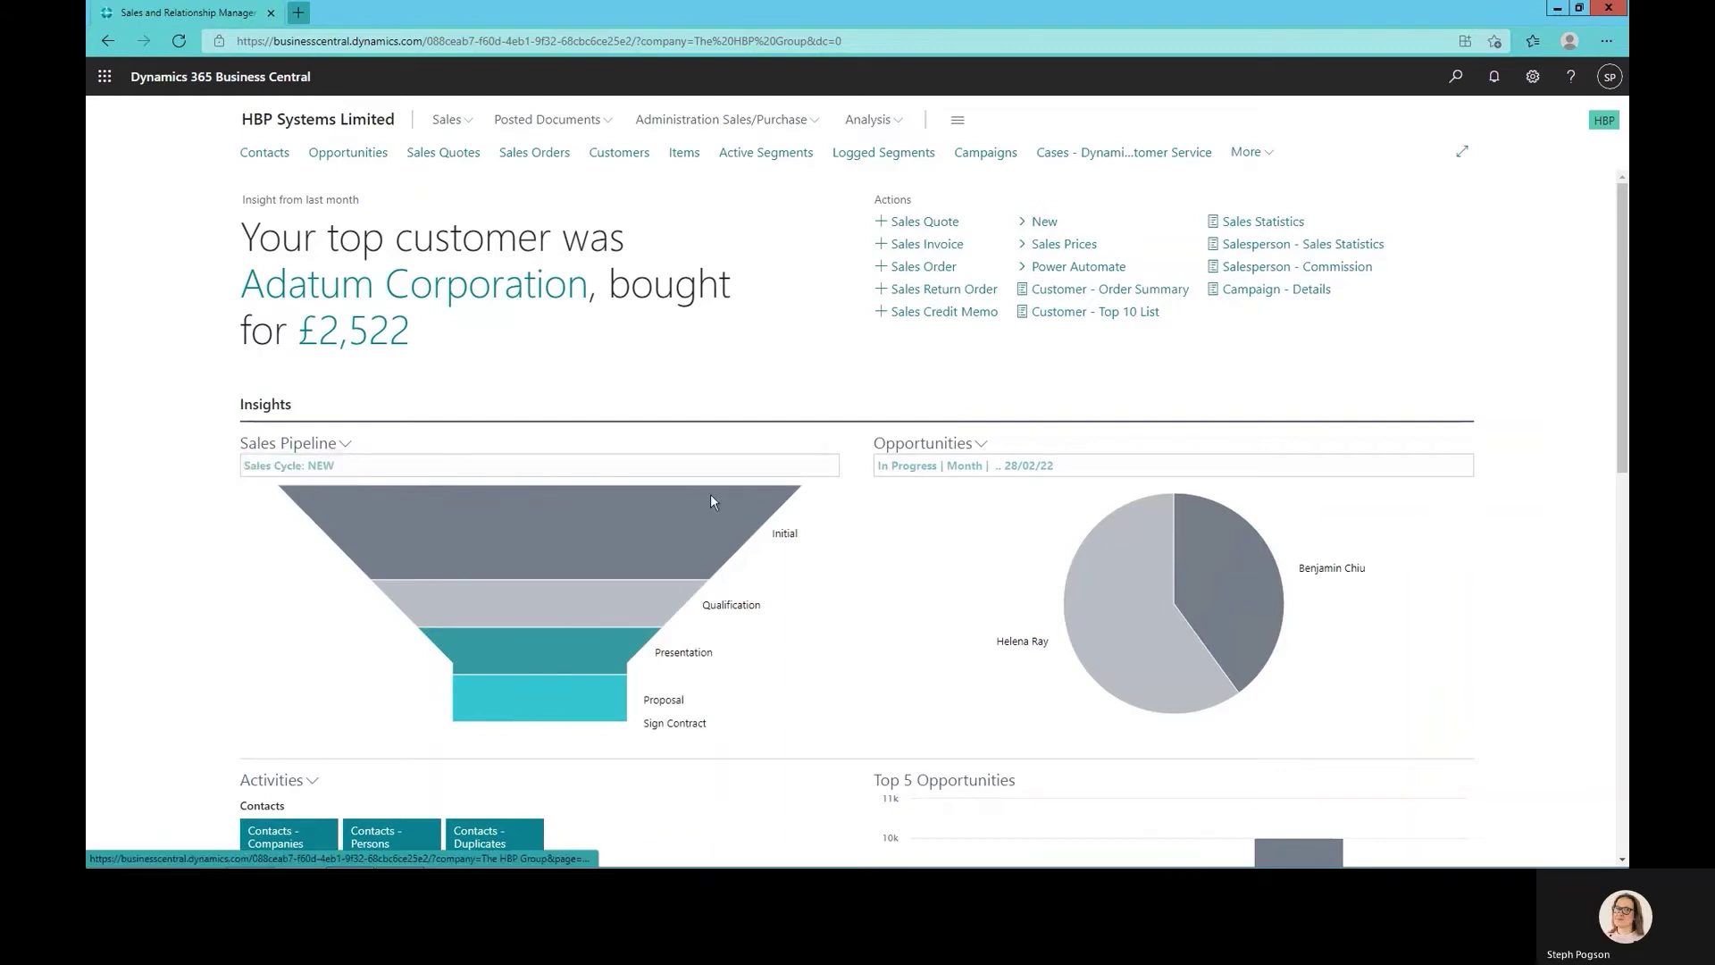
click(958, 446)
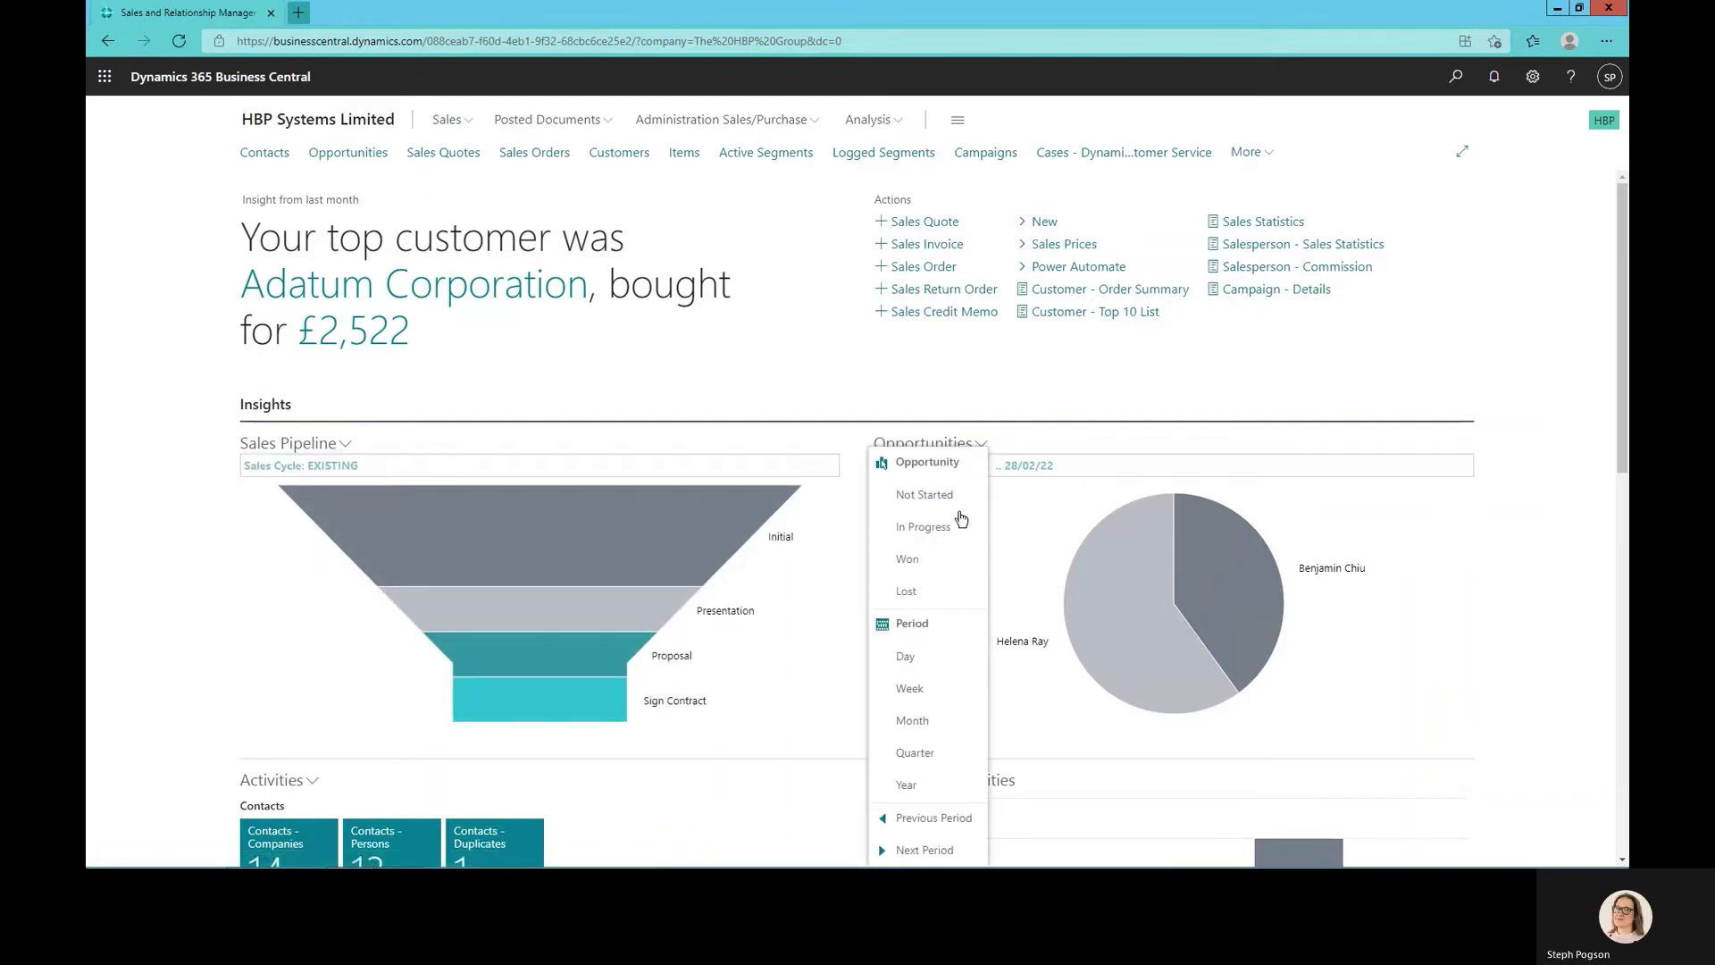
click(1523, 647)
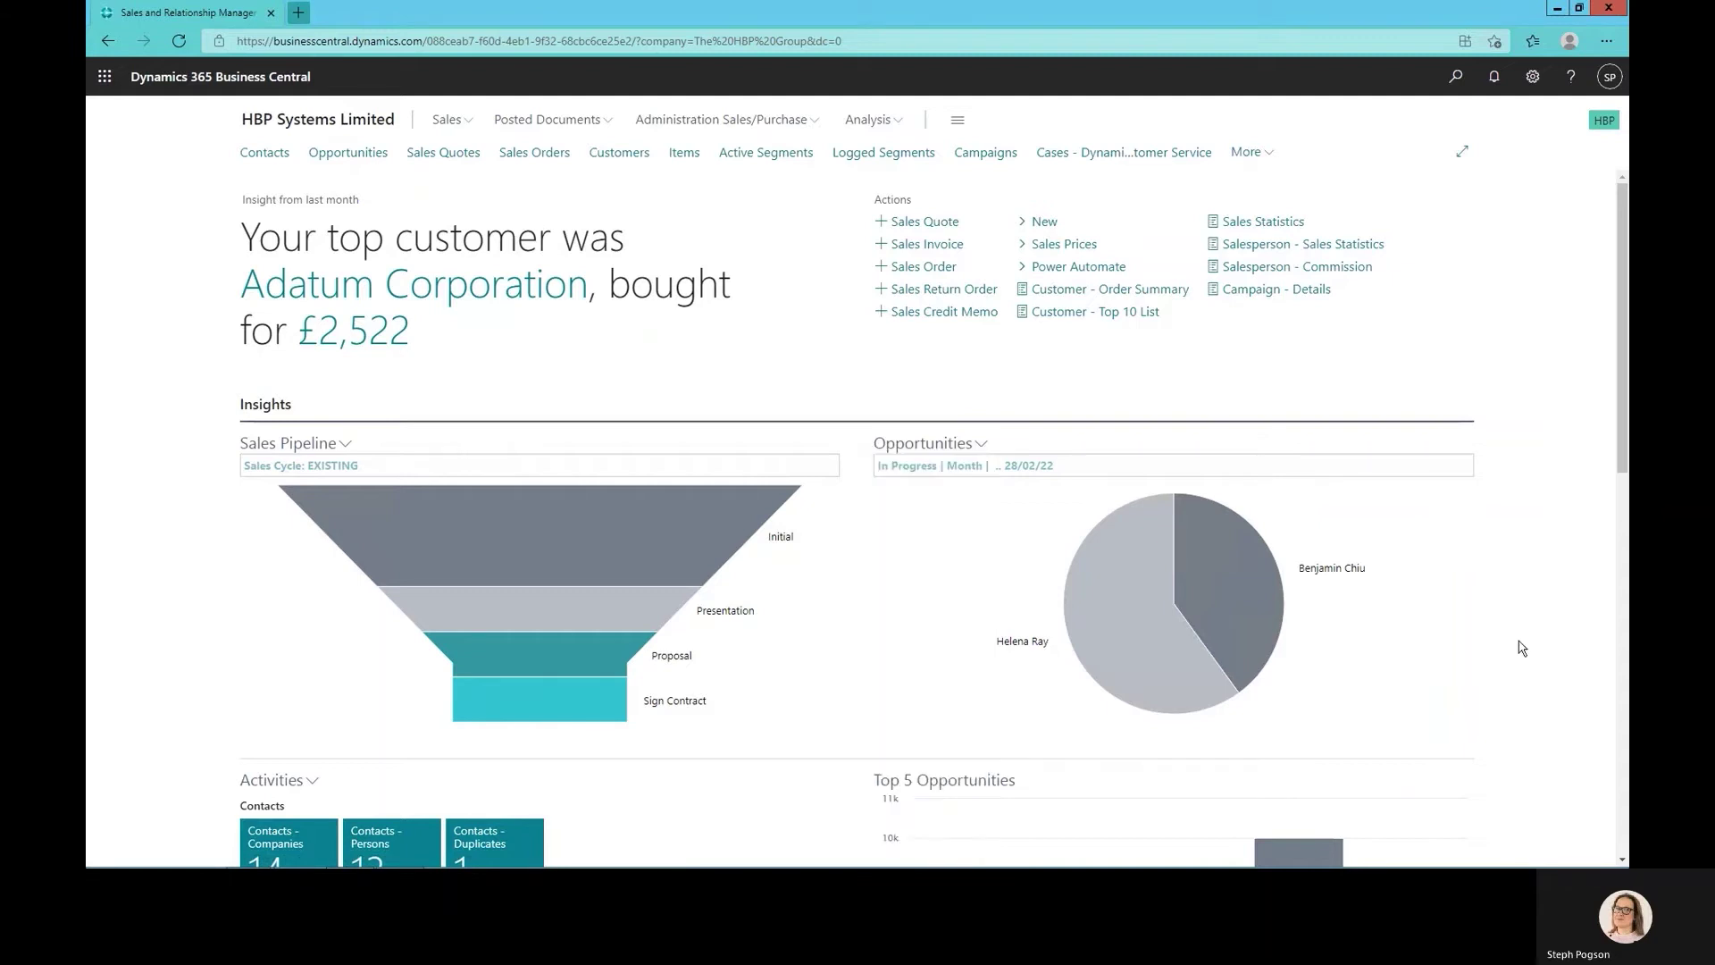
mouse_move(1247, 601)
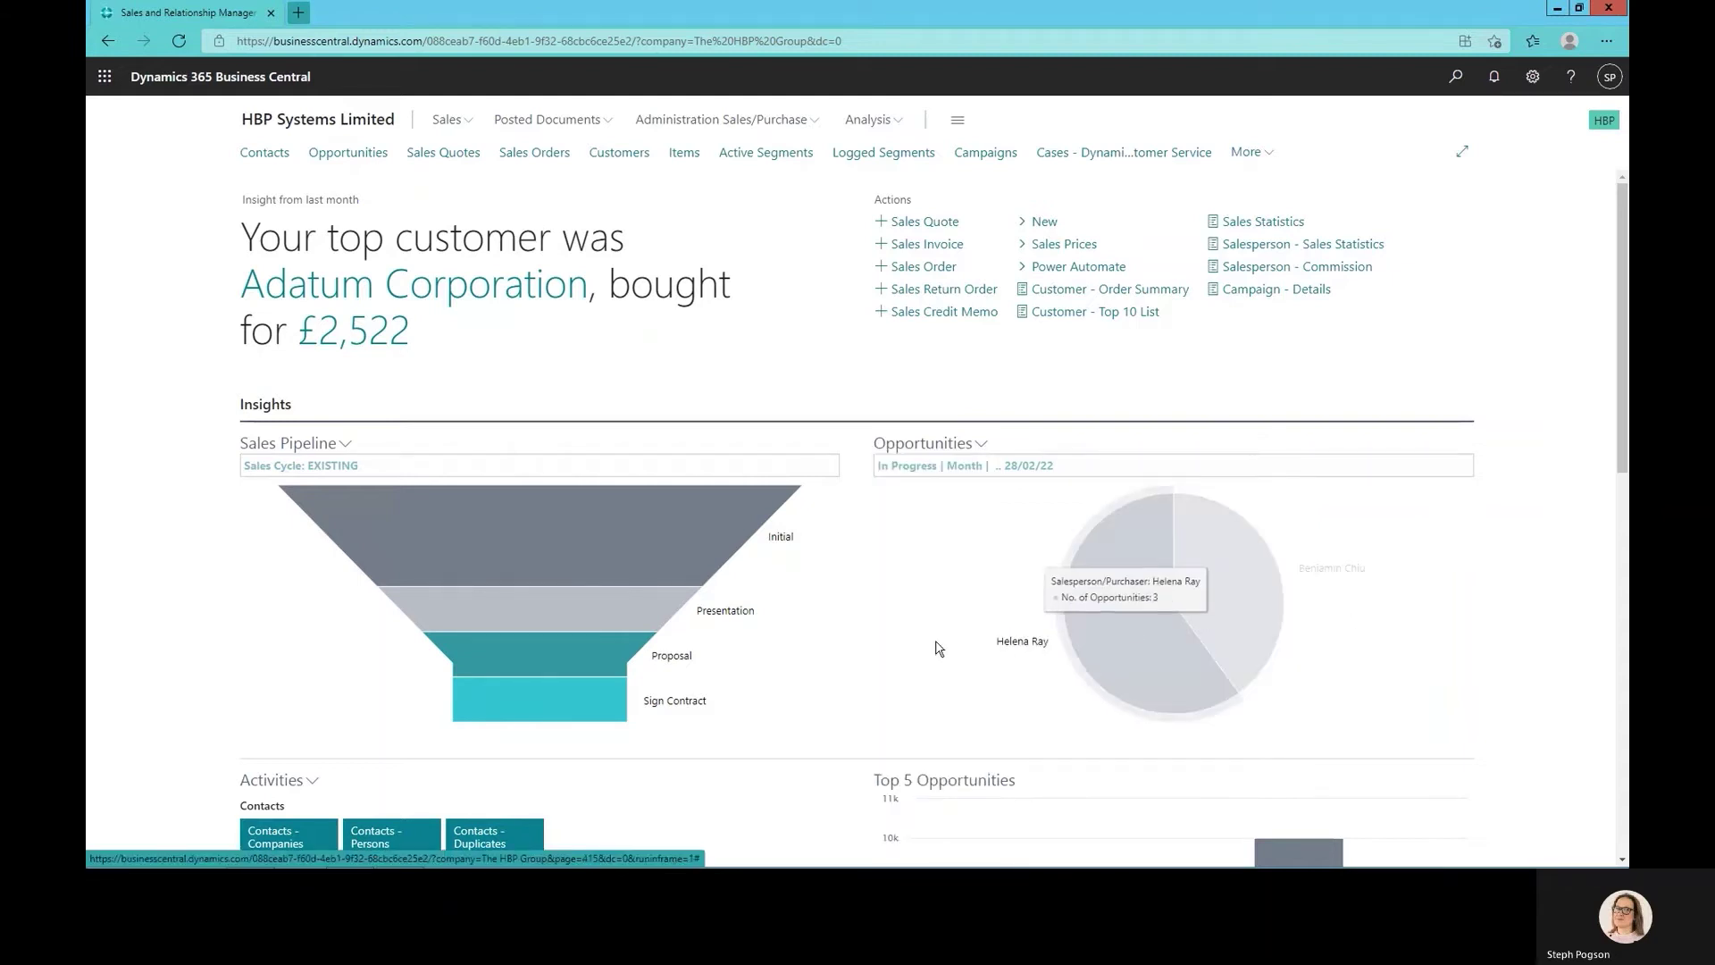
scroll(770, 649, down, 1)
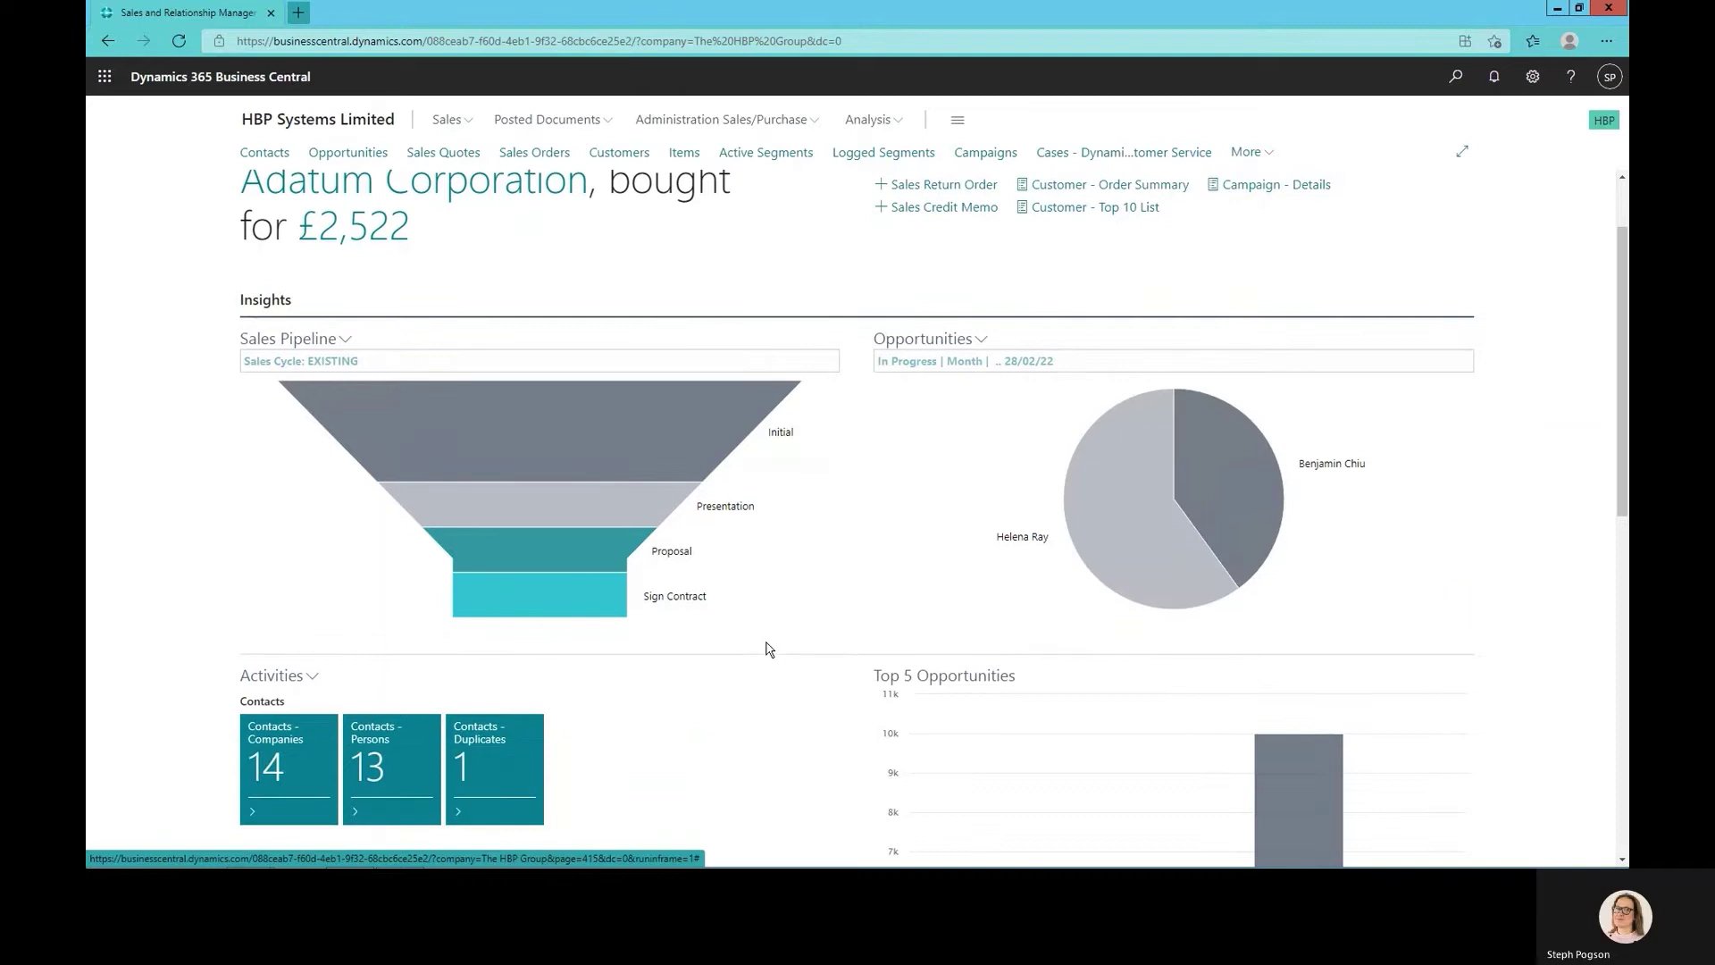
scroll(770, 649, down, 3)
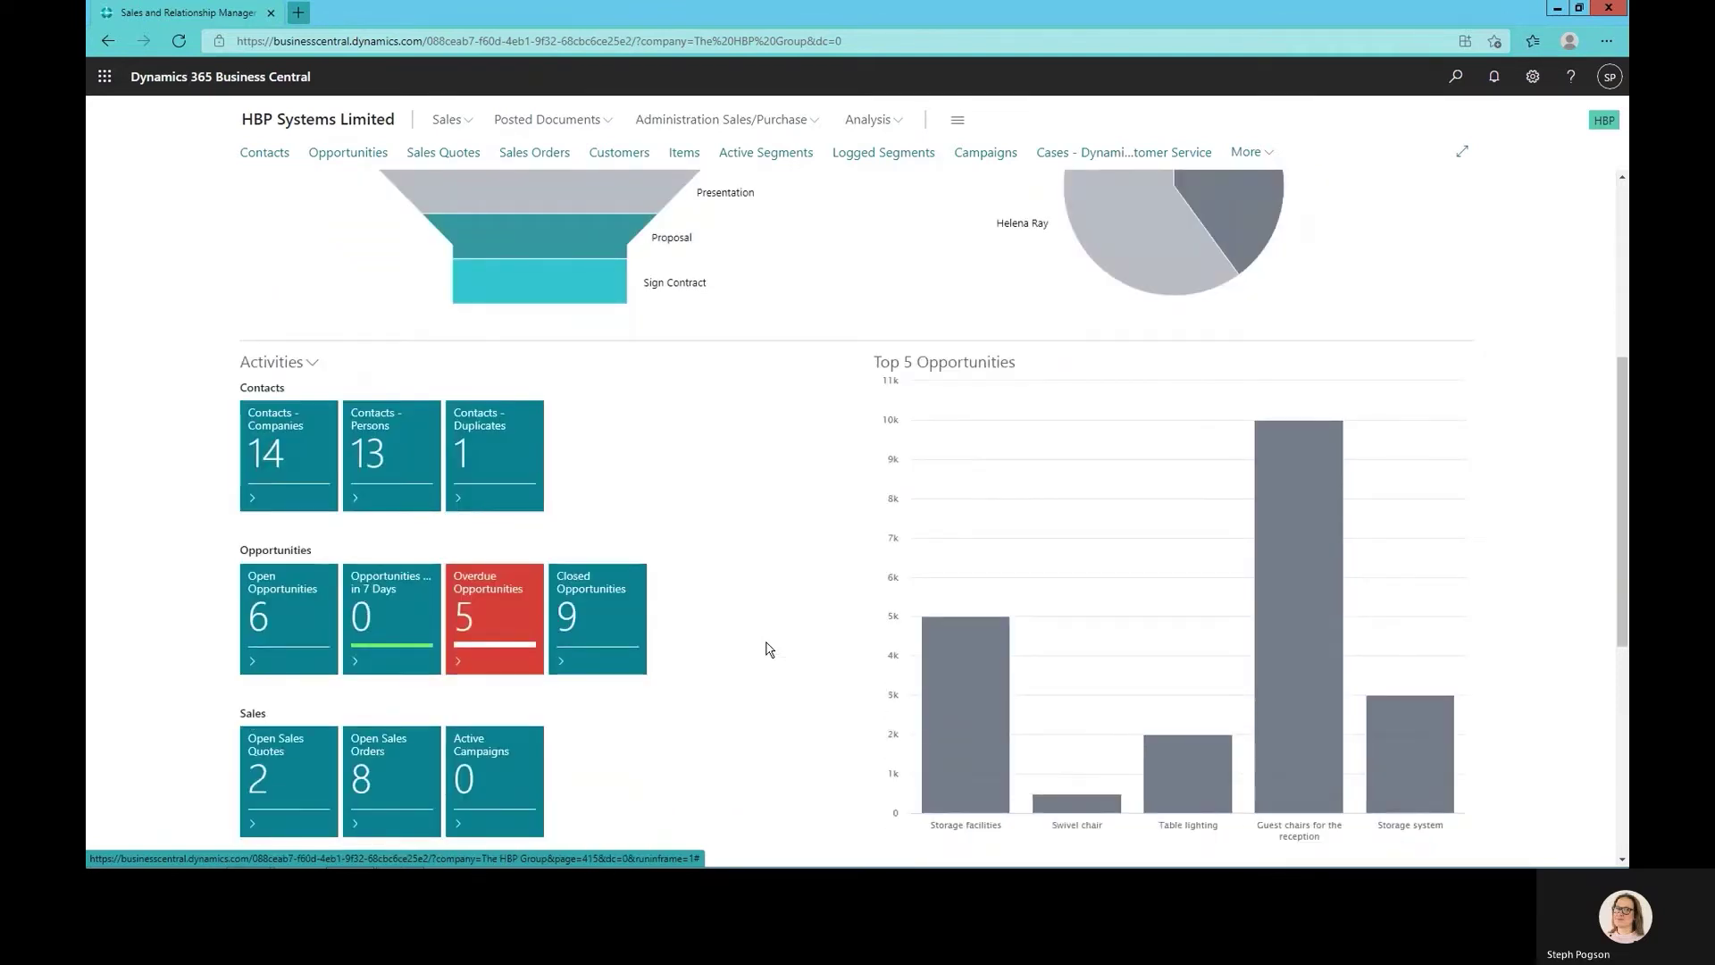
scroll(769, 649, down, 1)
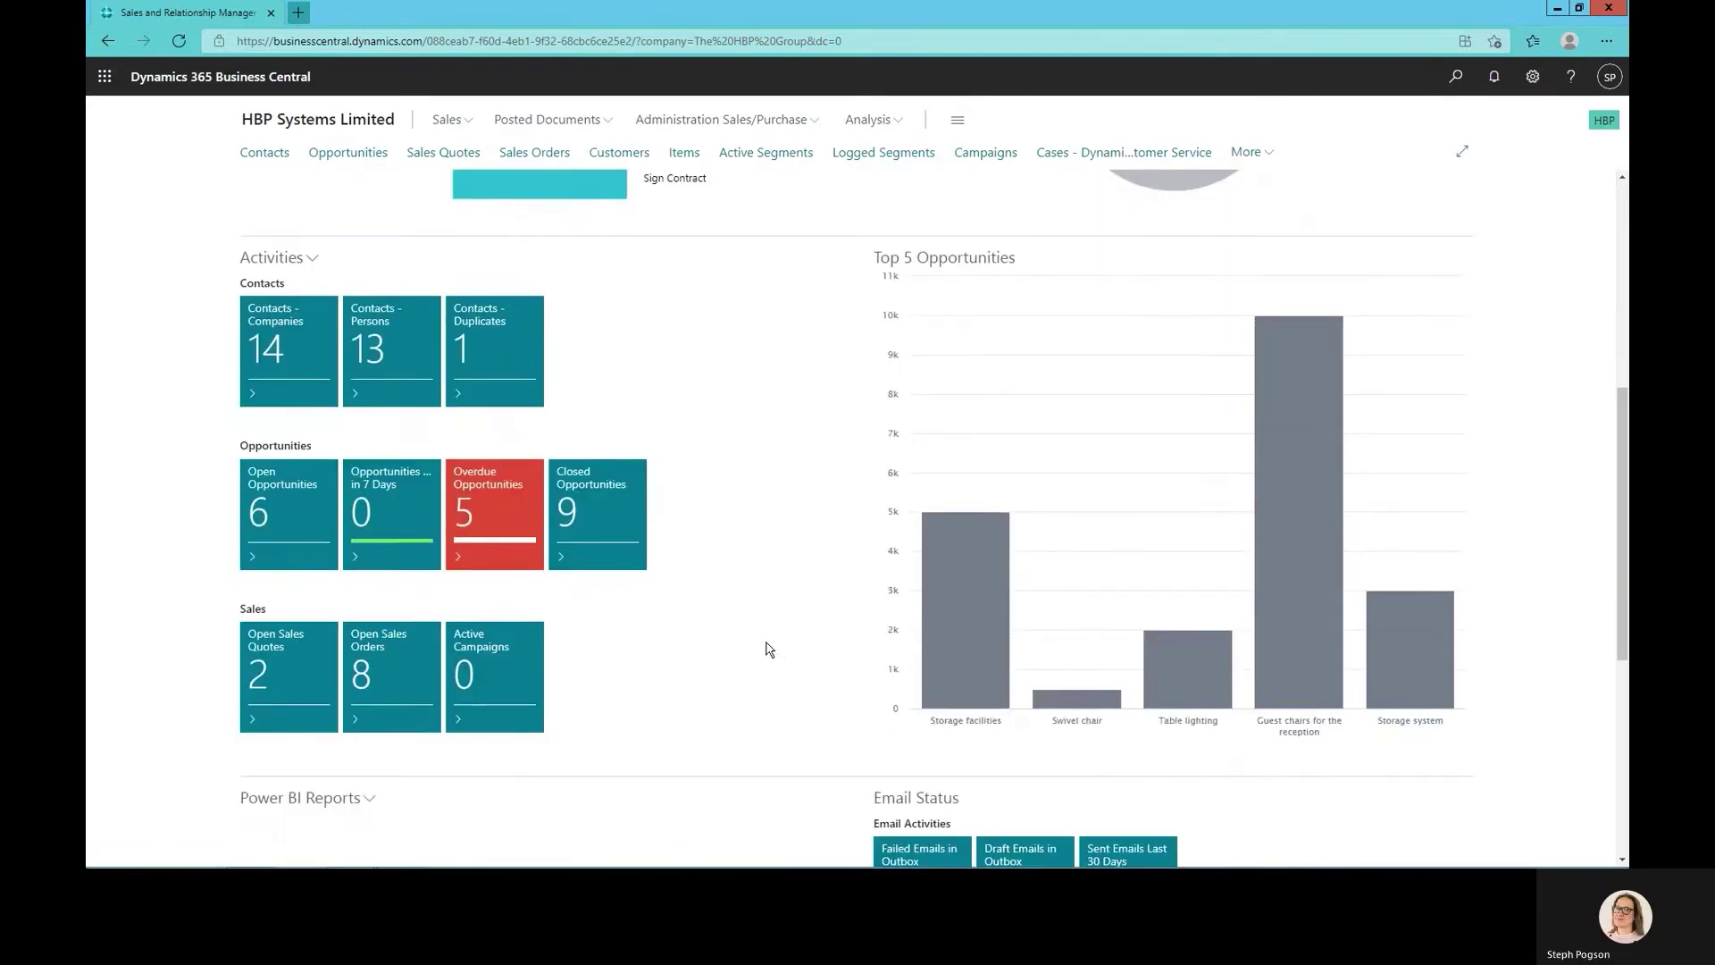
Sort overdue opportunities by Estimated Value, highest first, and open OP100025, Guest chairs for the reception.
click(498, 496)
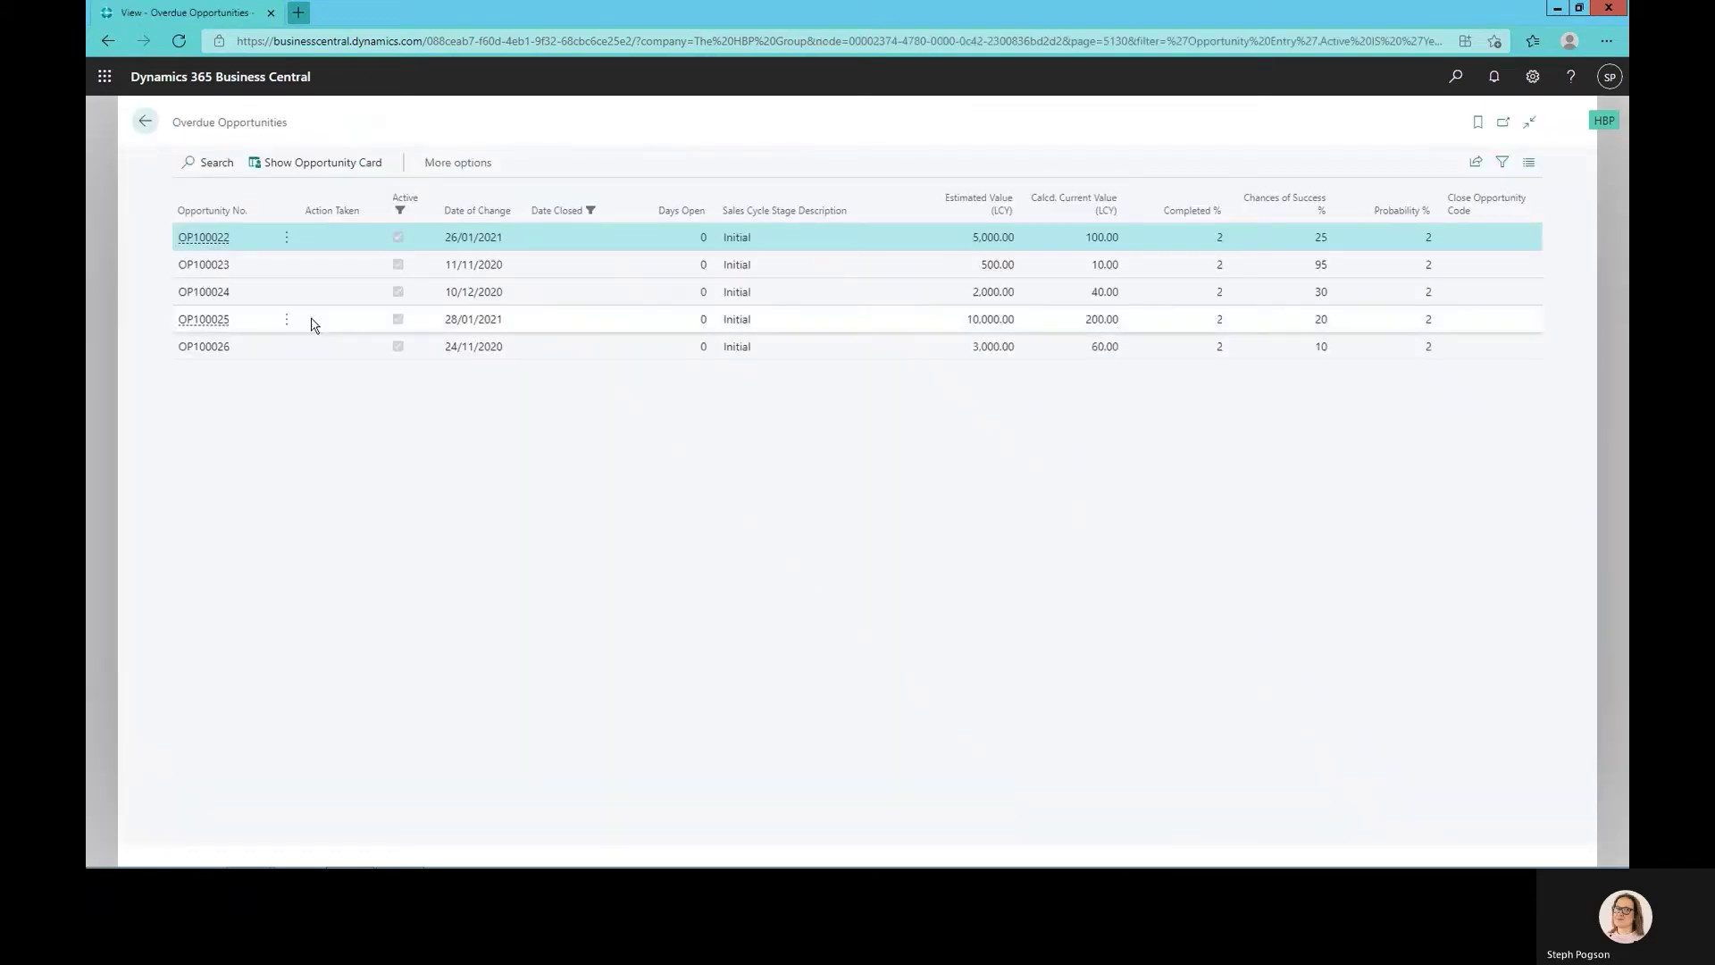
click(995, 203)
click(995, 203)
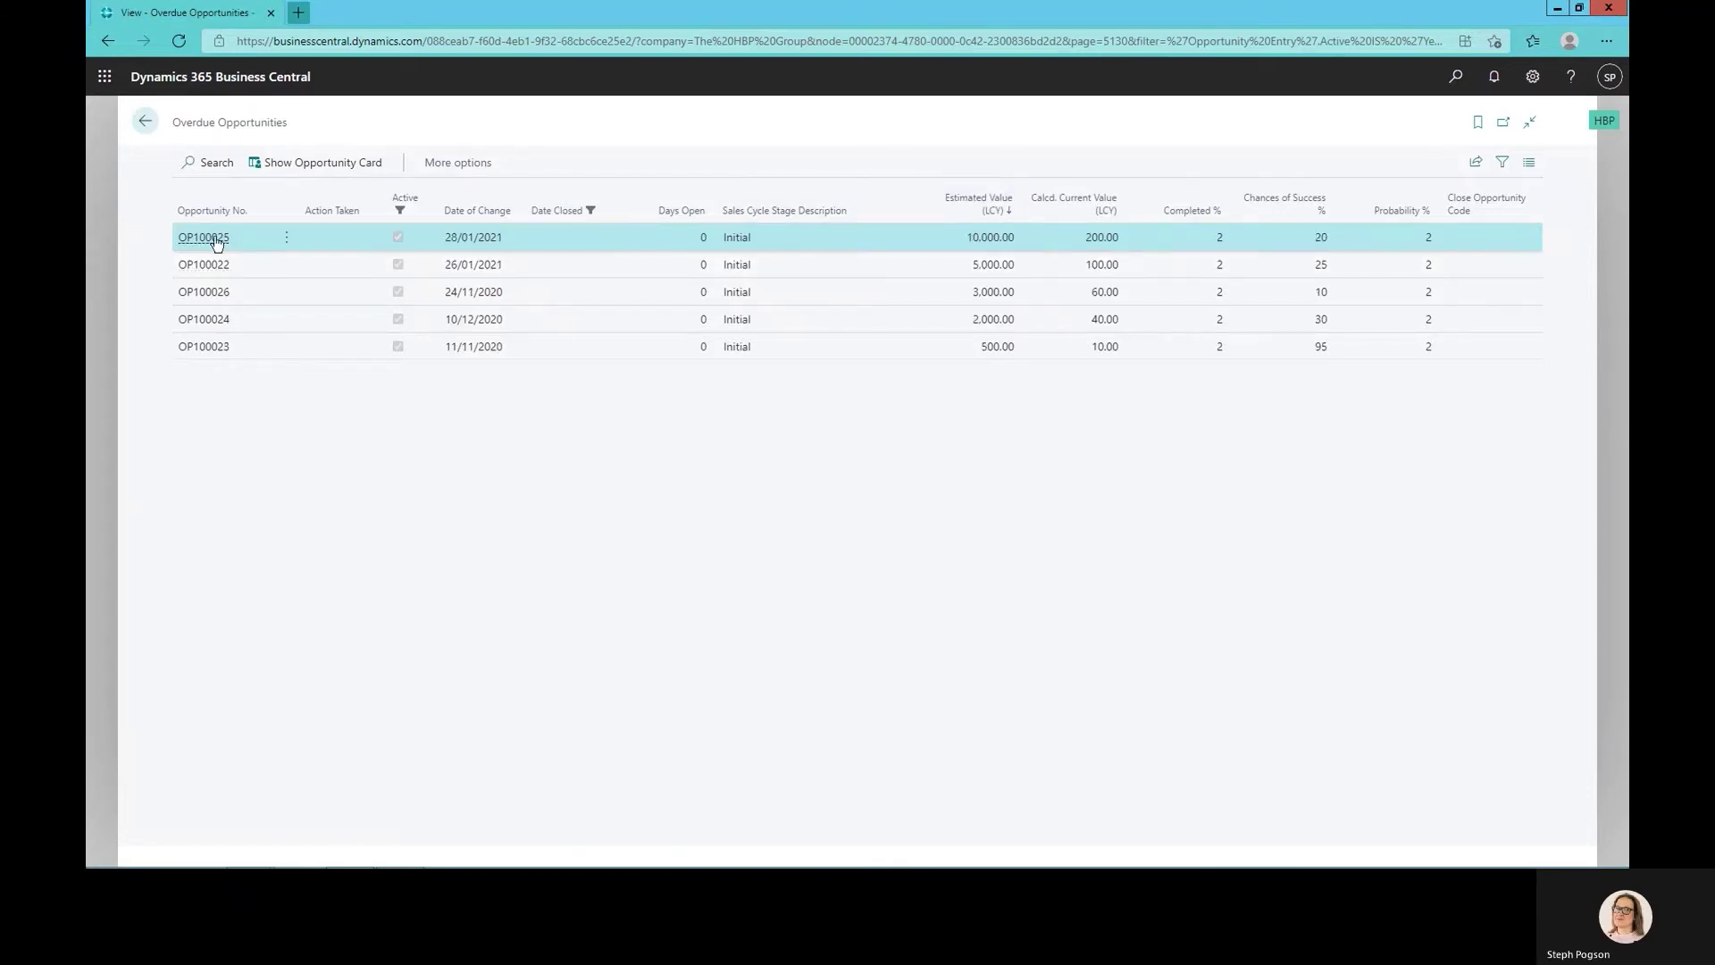
mouse_move(216, 243)
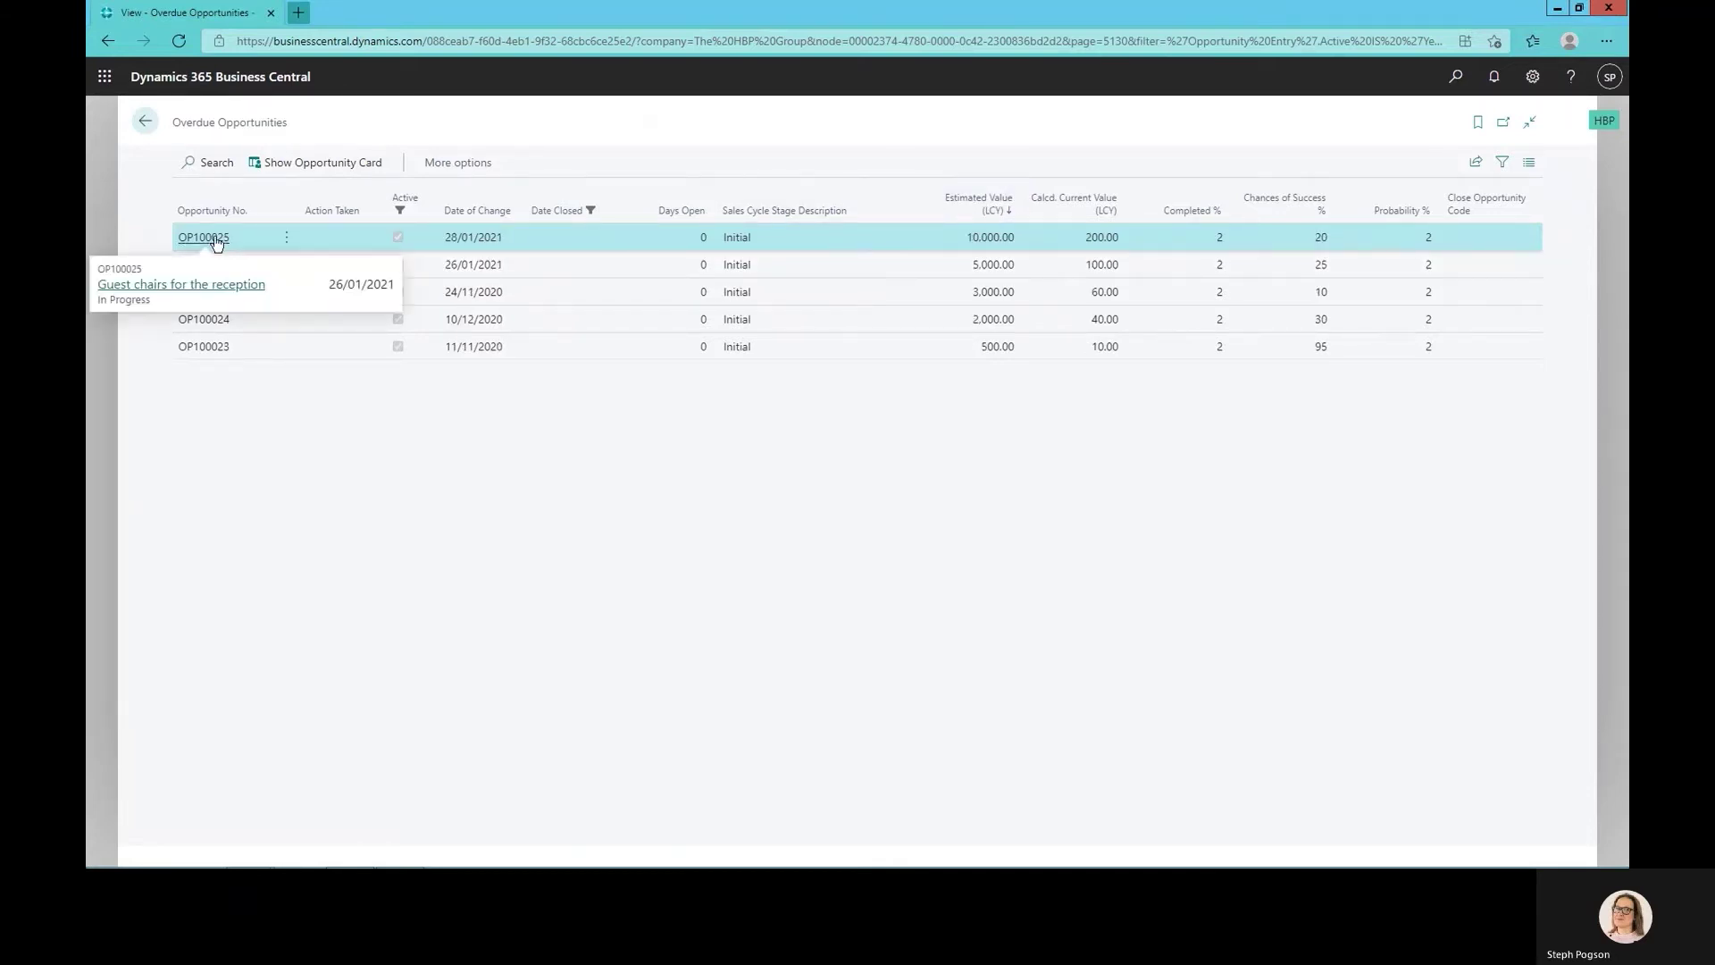
click(192, 287)
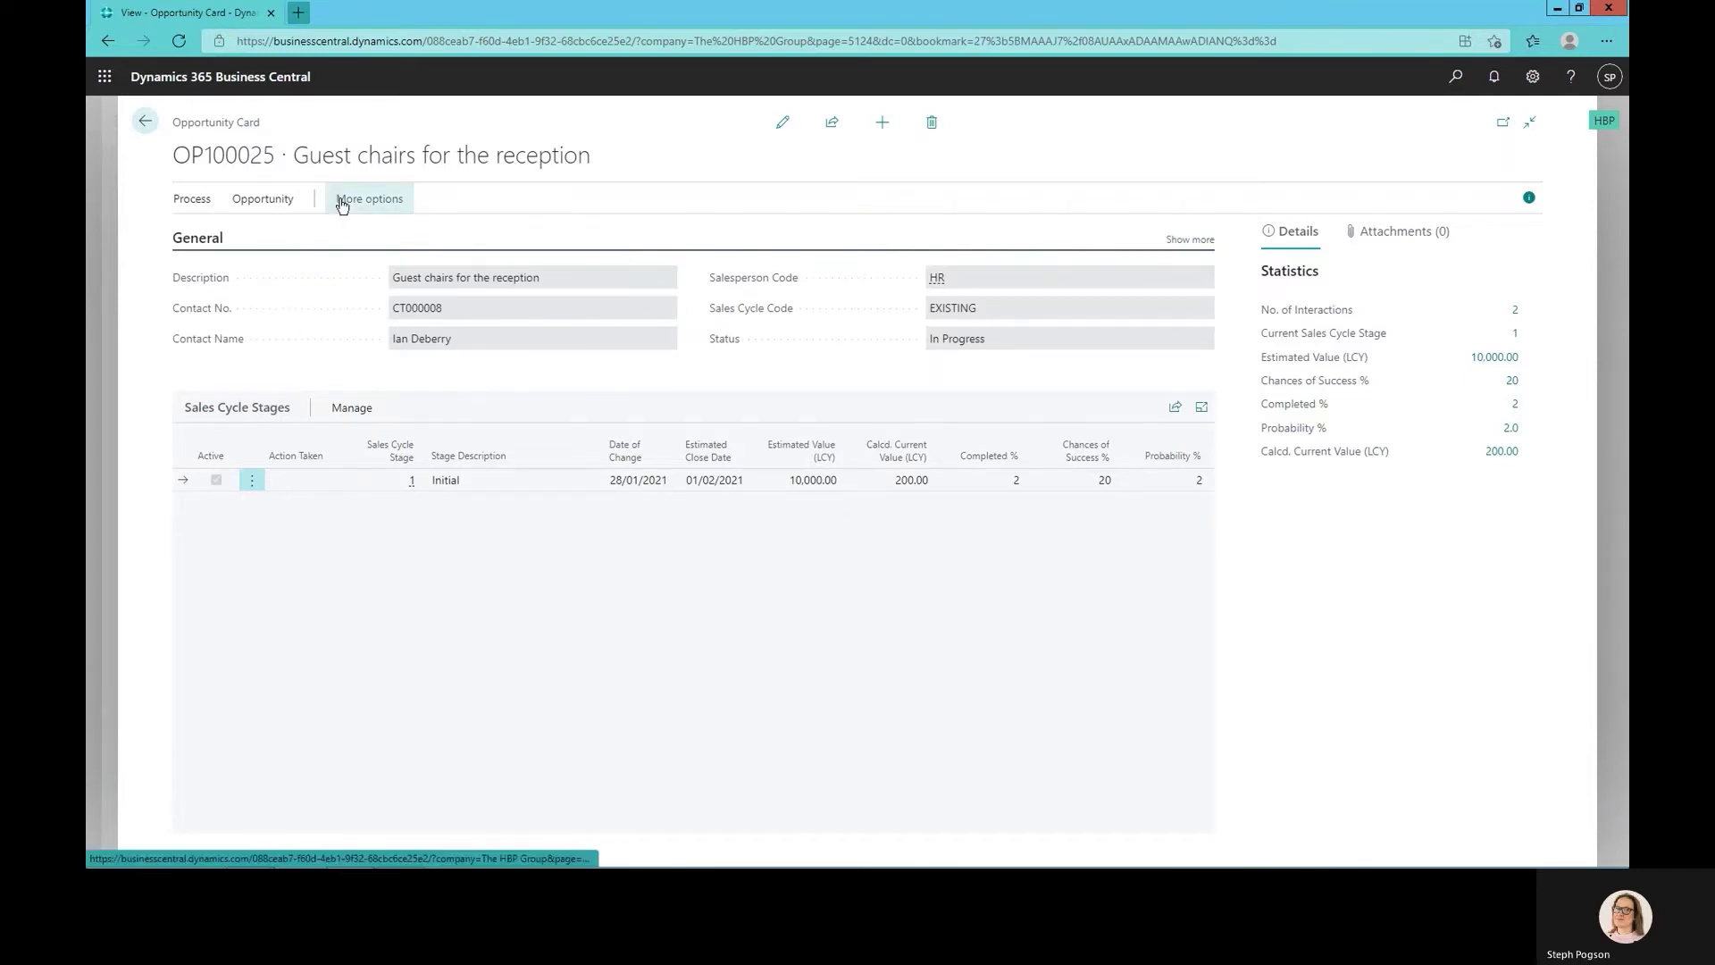
click(293, 198)
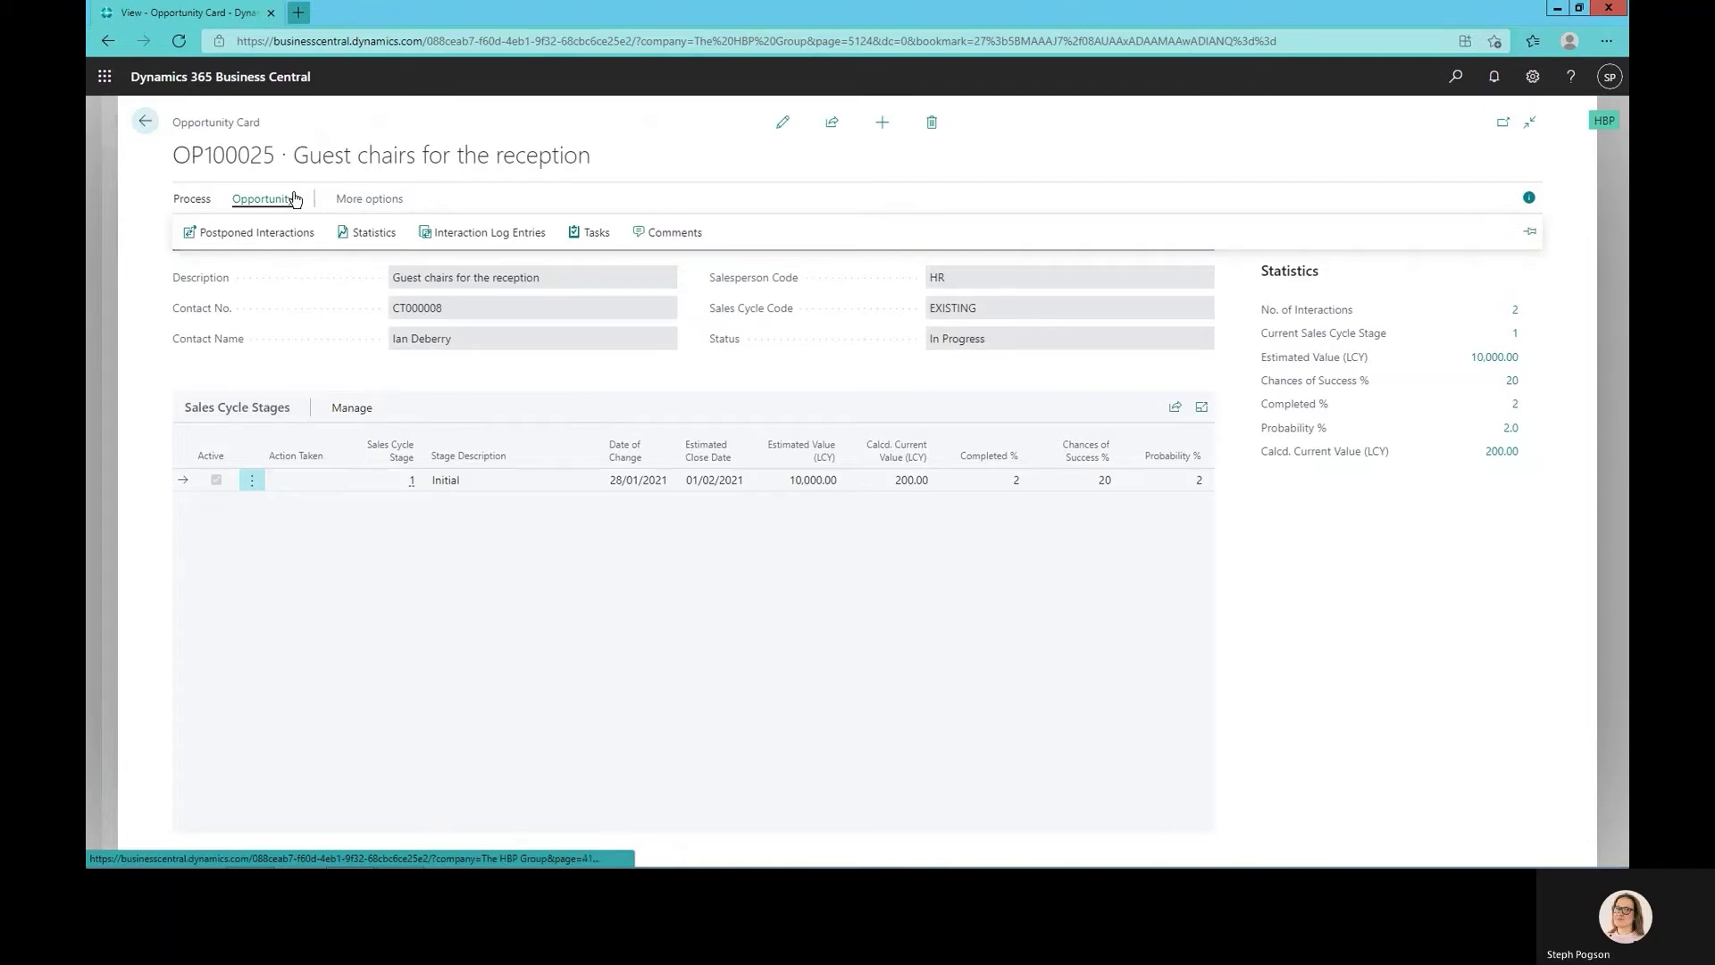
click(493, 235)
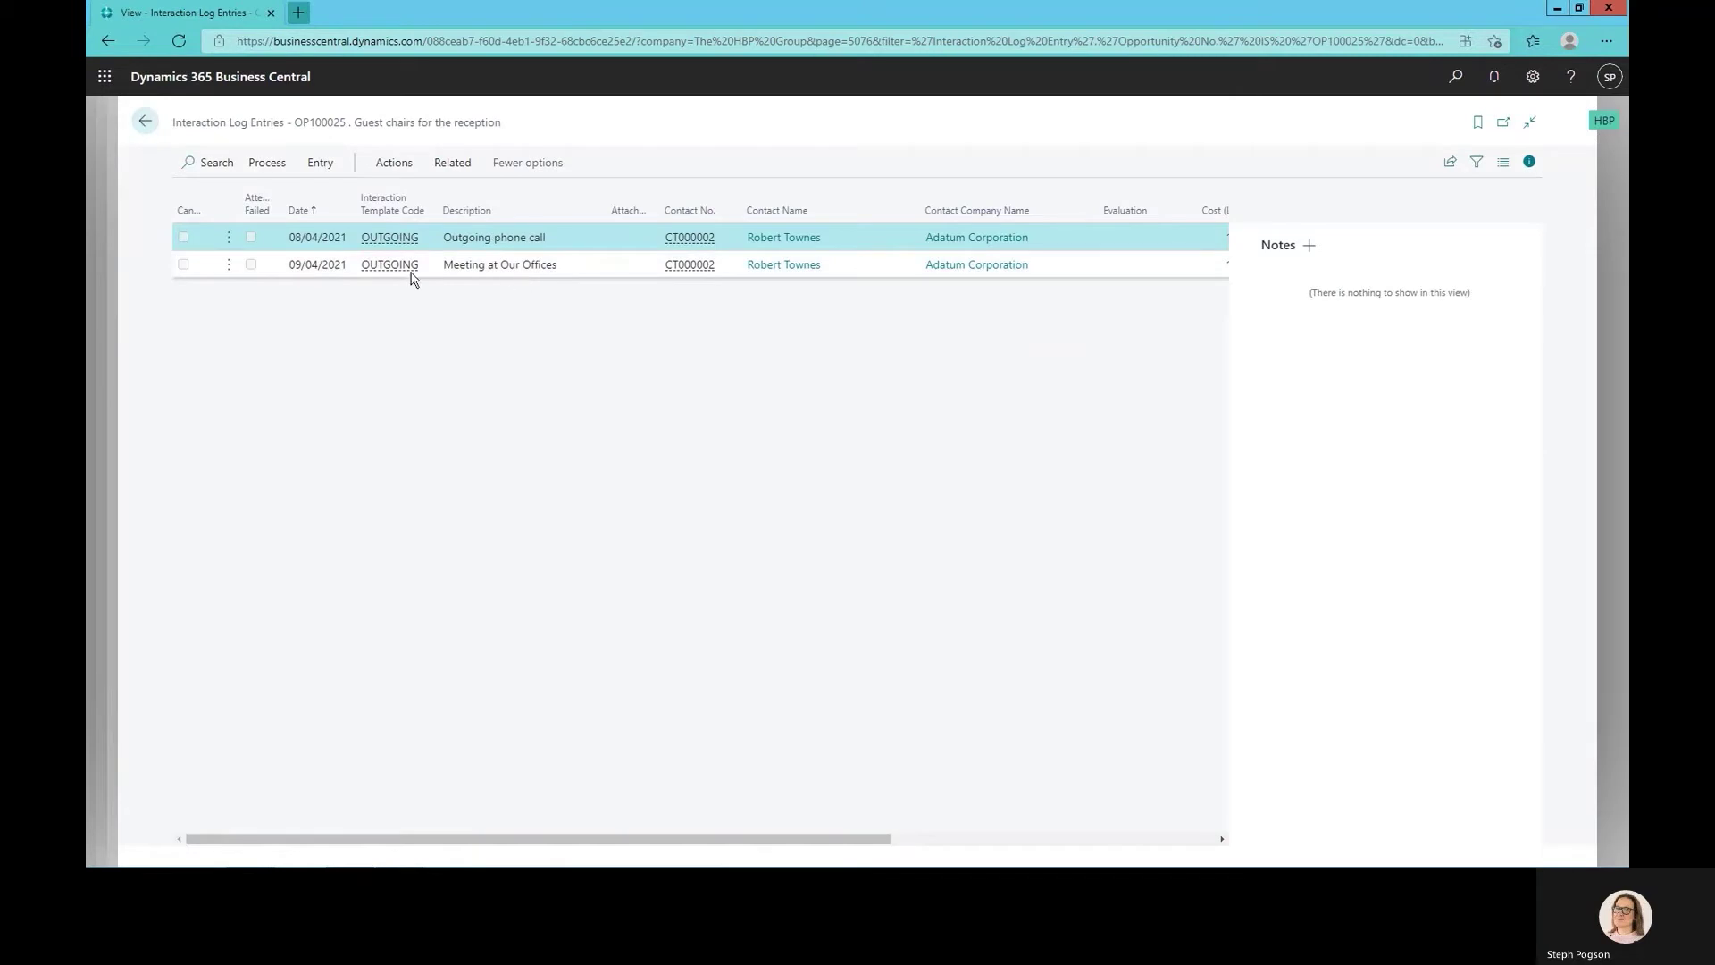
click(347, 270)
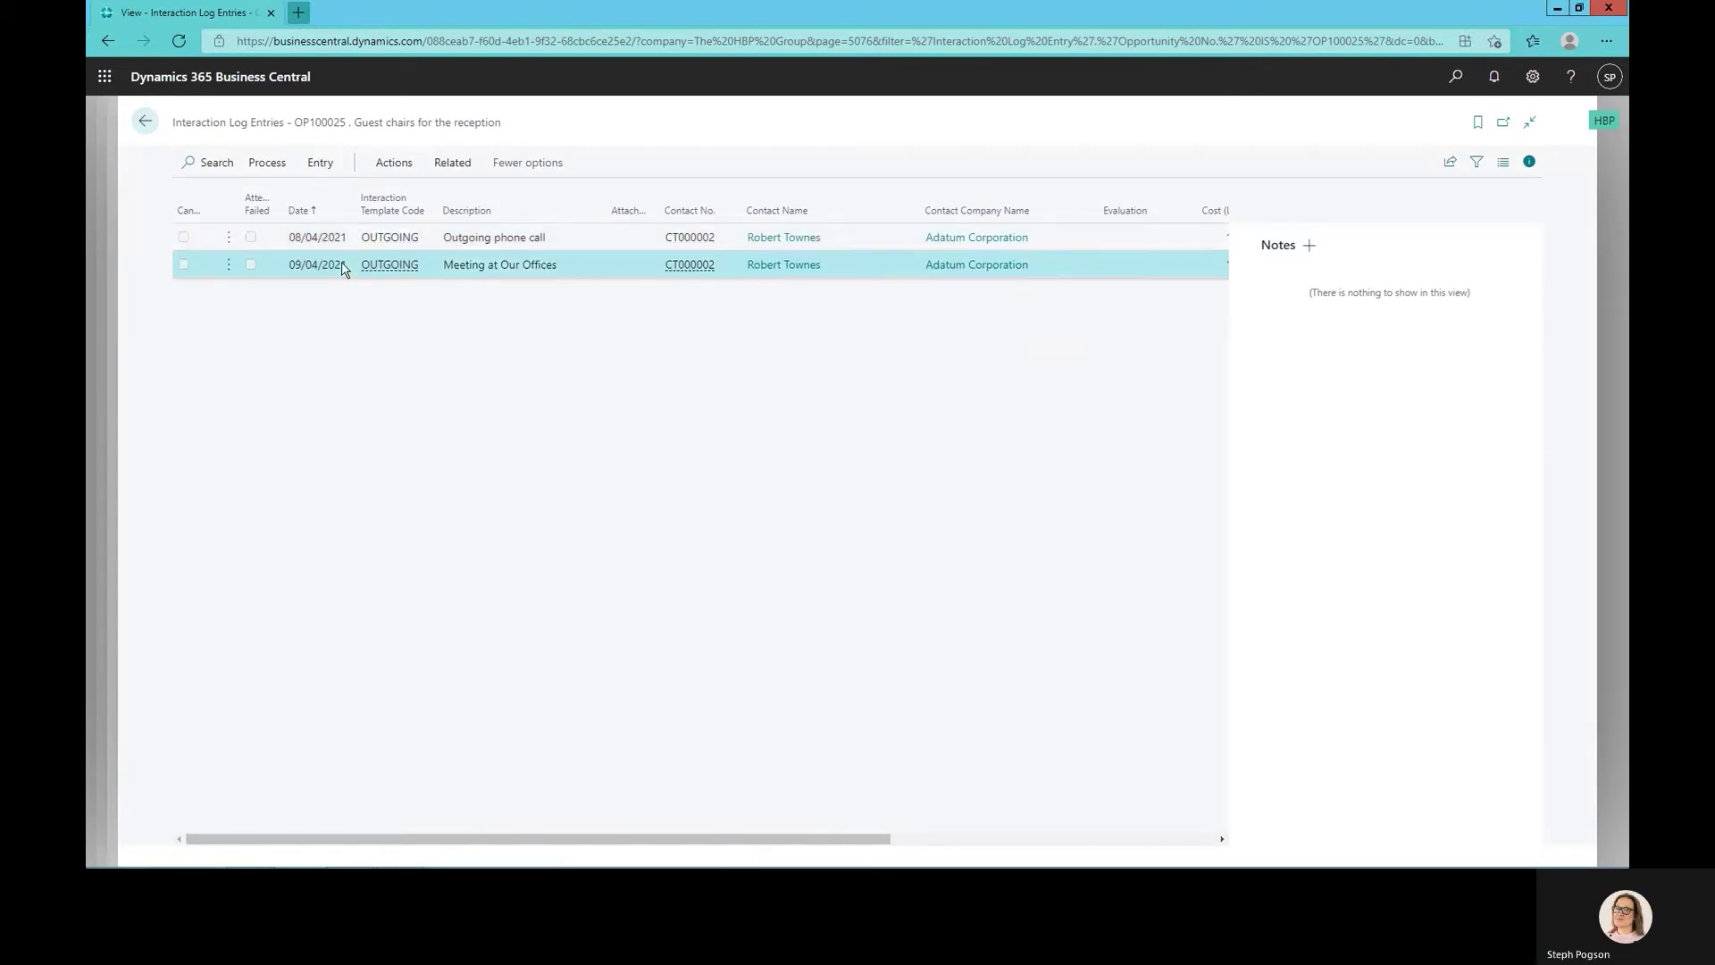
click(376, 164)
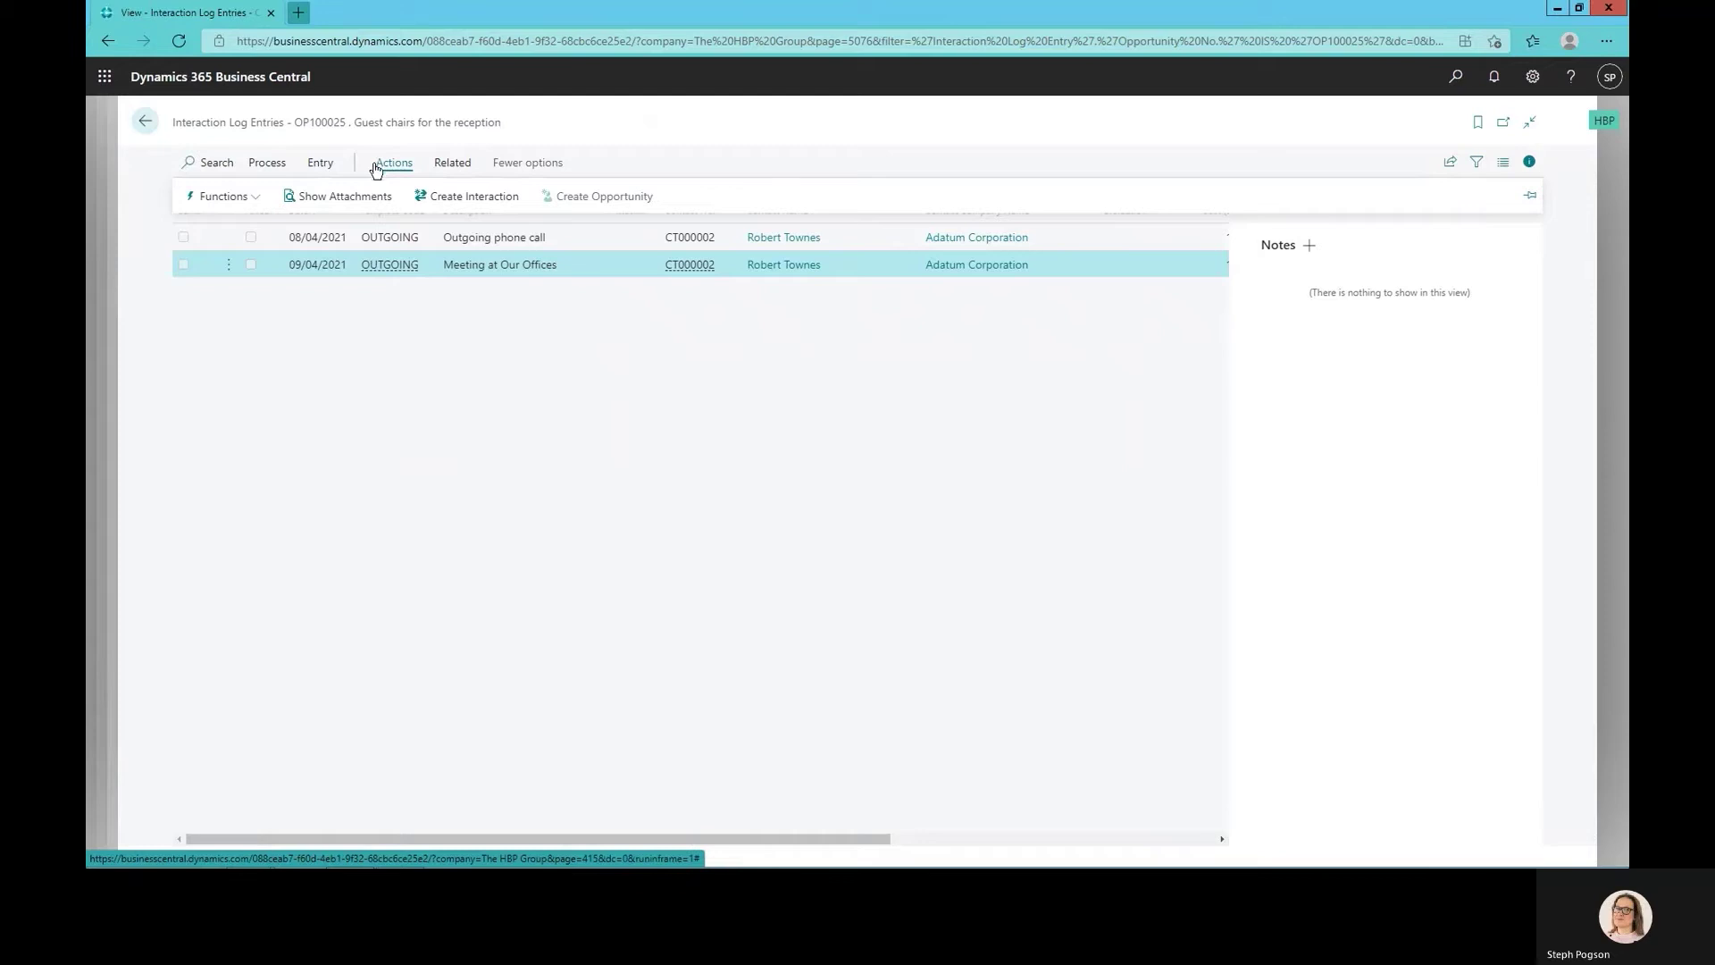
click(253, 200)
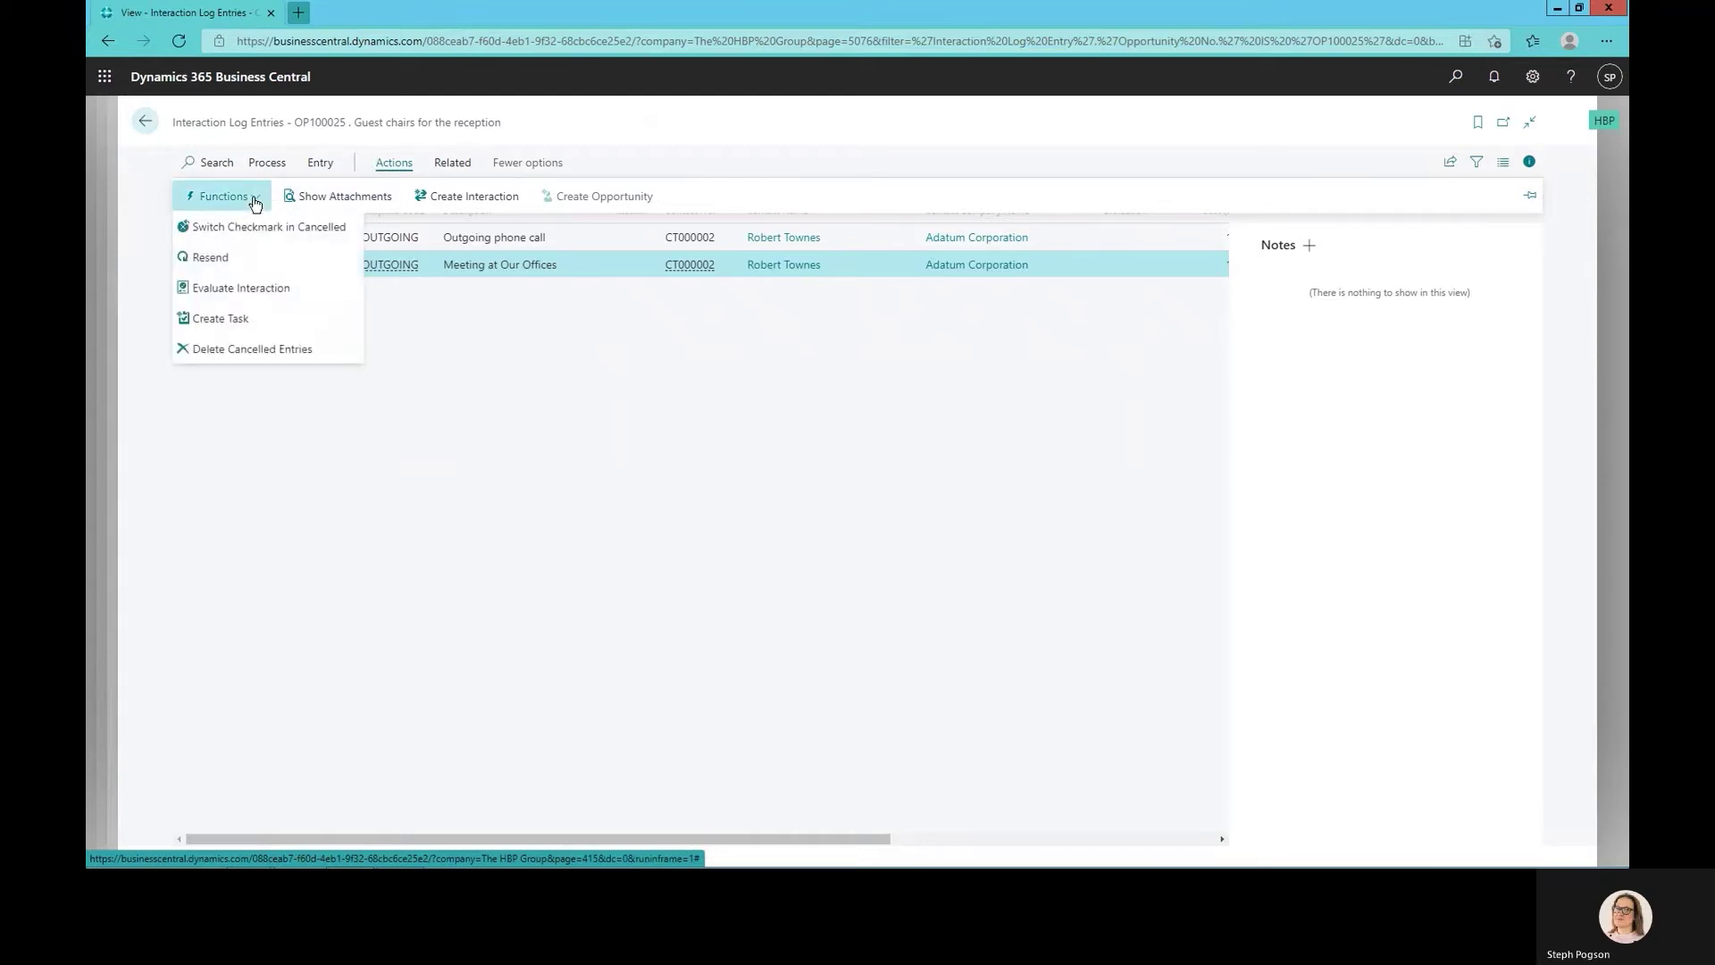
click(390, 165)
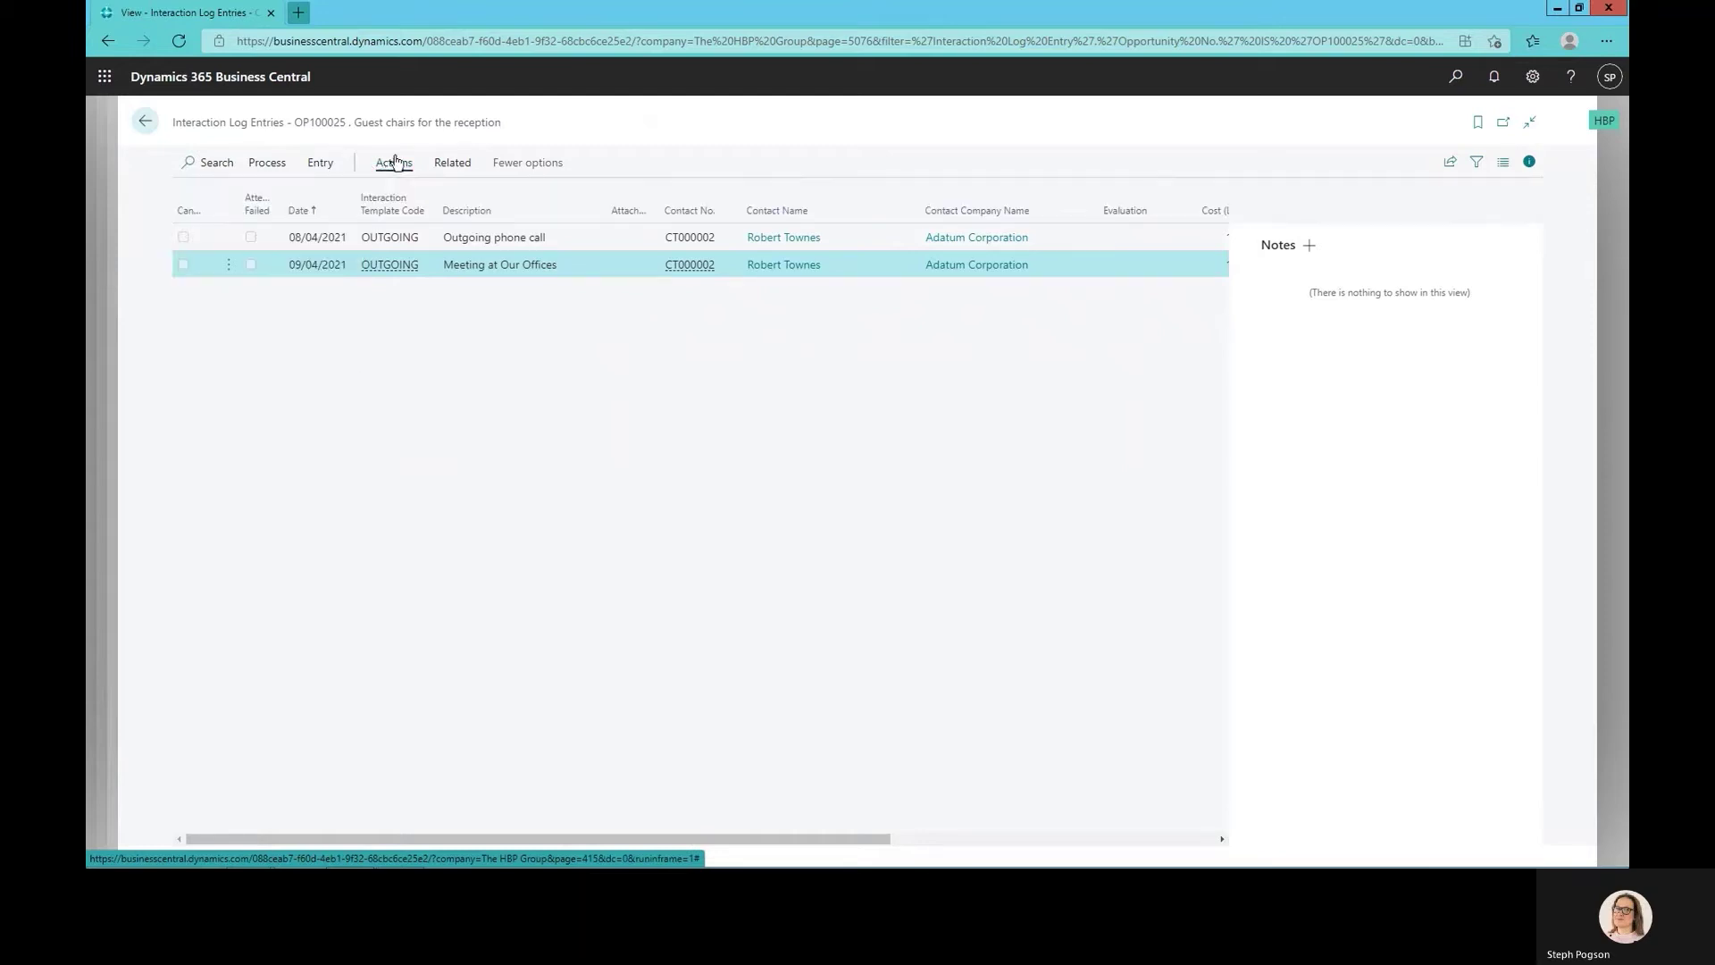
click(462, 169)
click(219, 197)
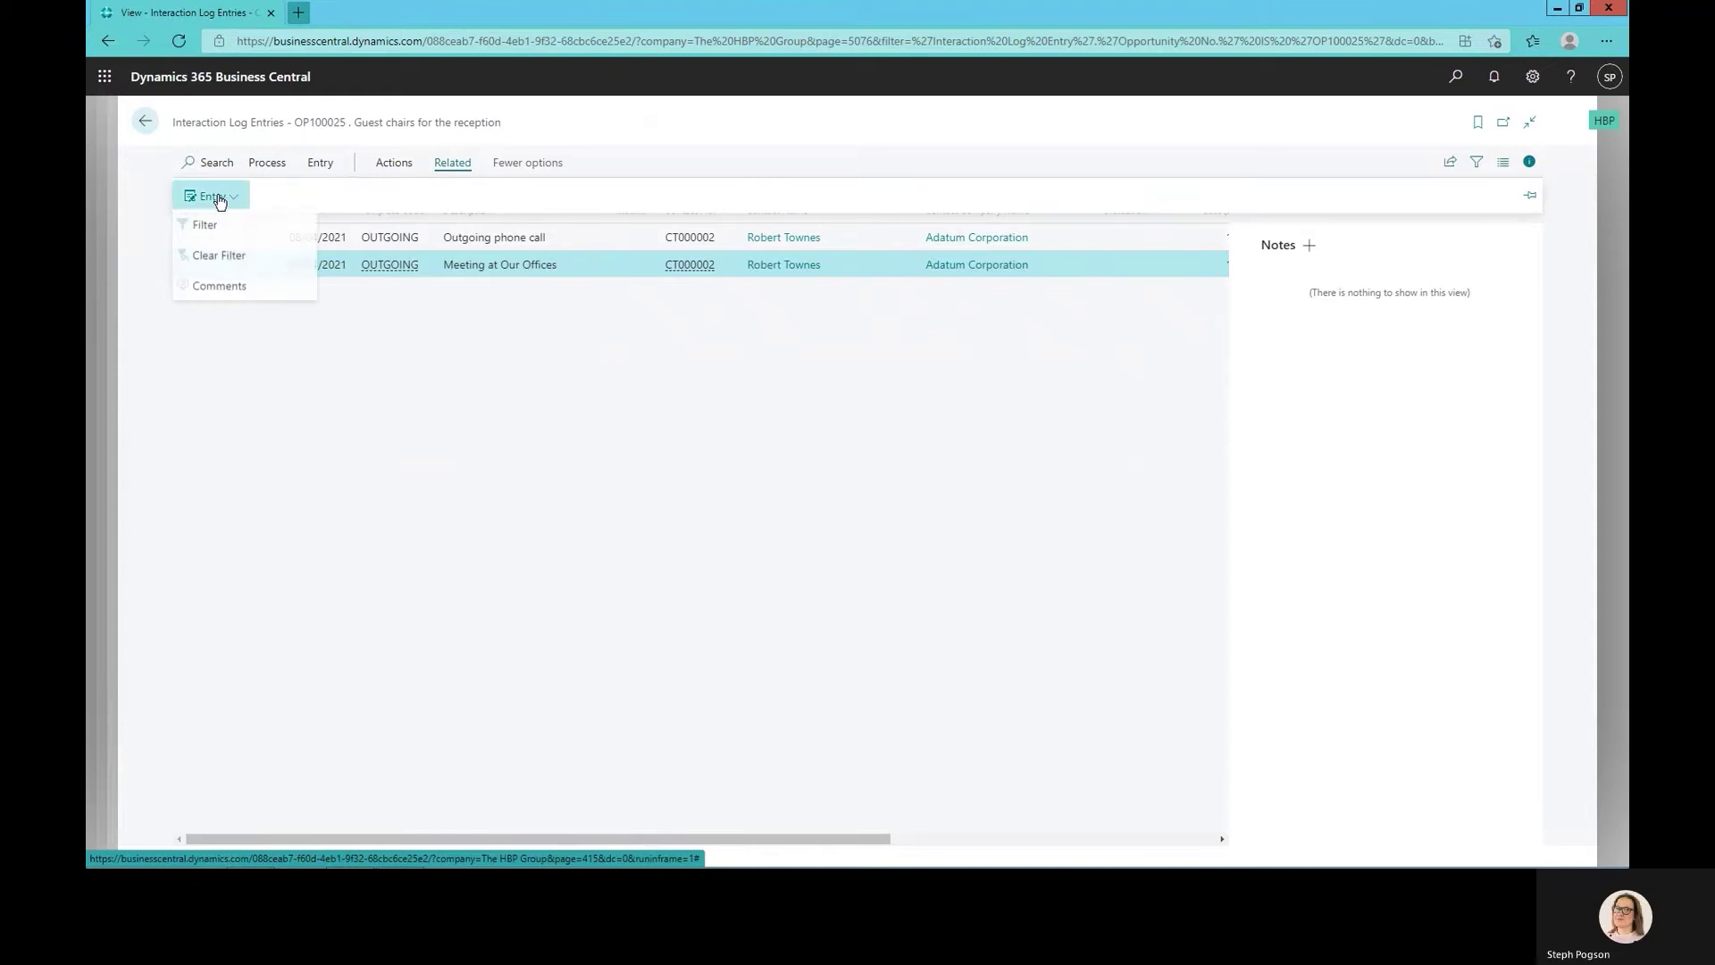
click(219, 288)
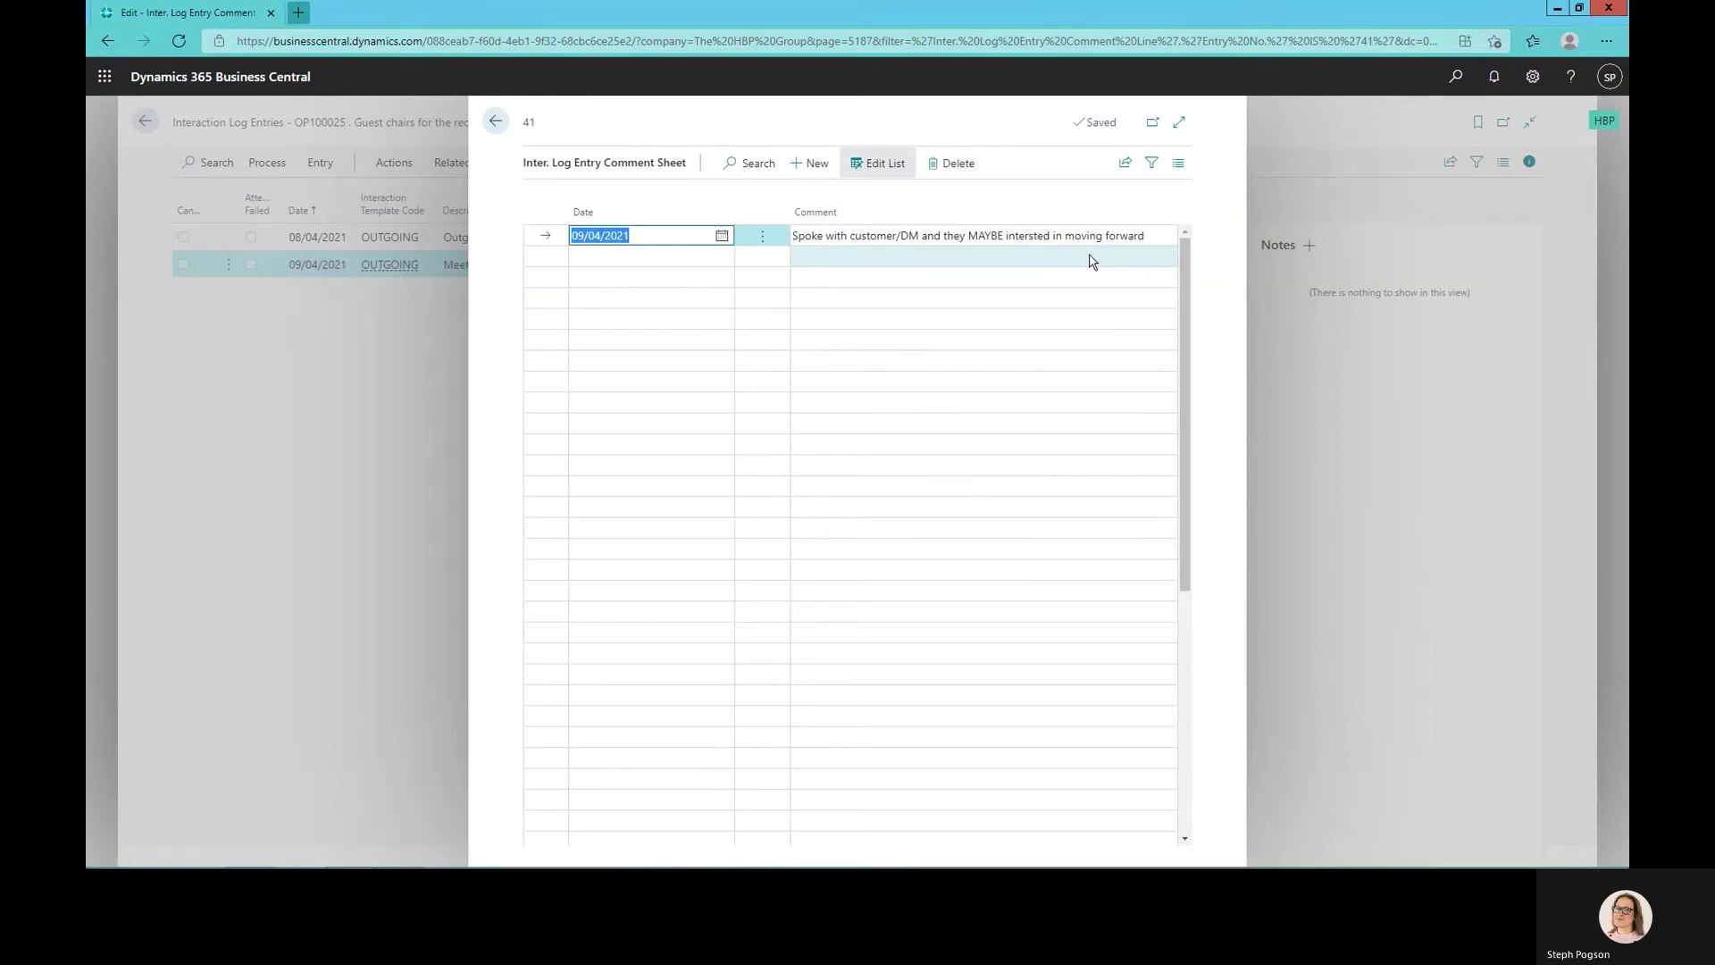
click(408, 330)
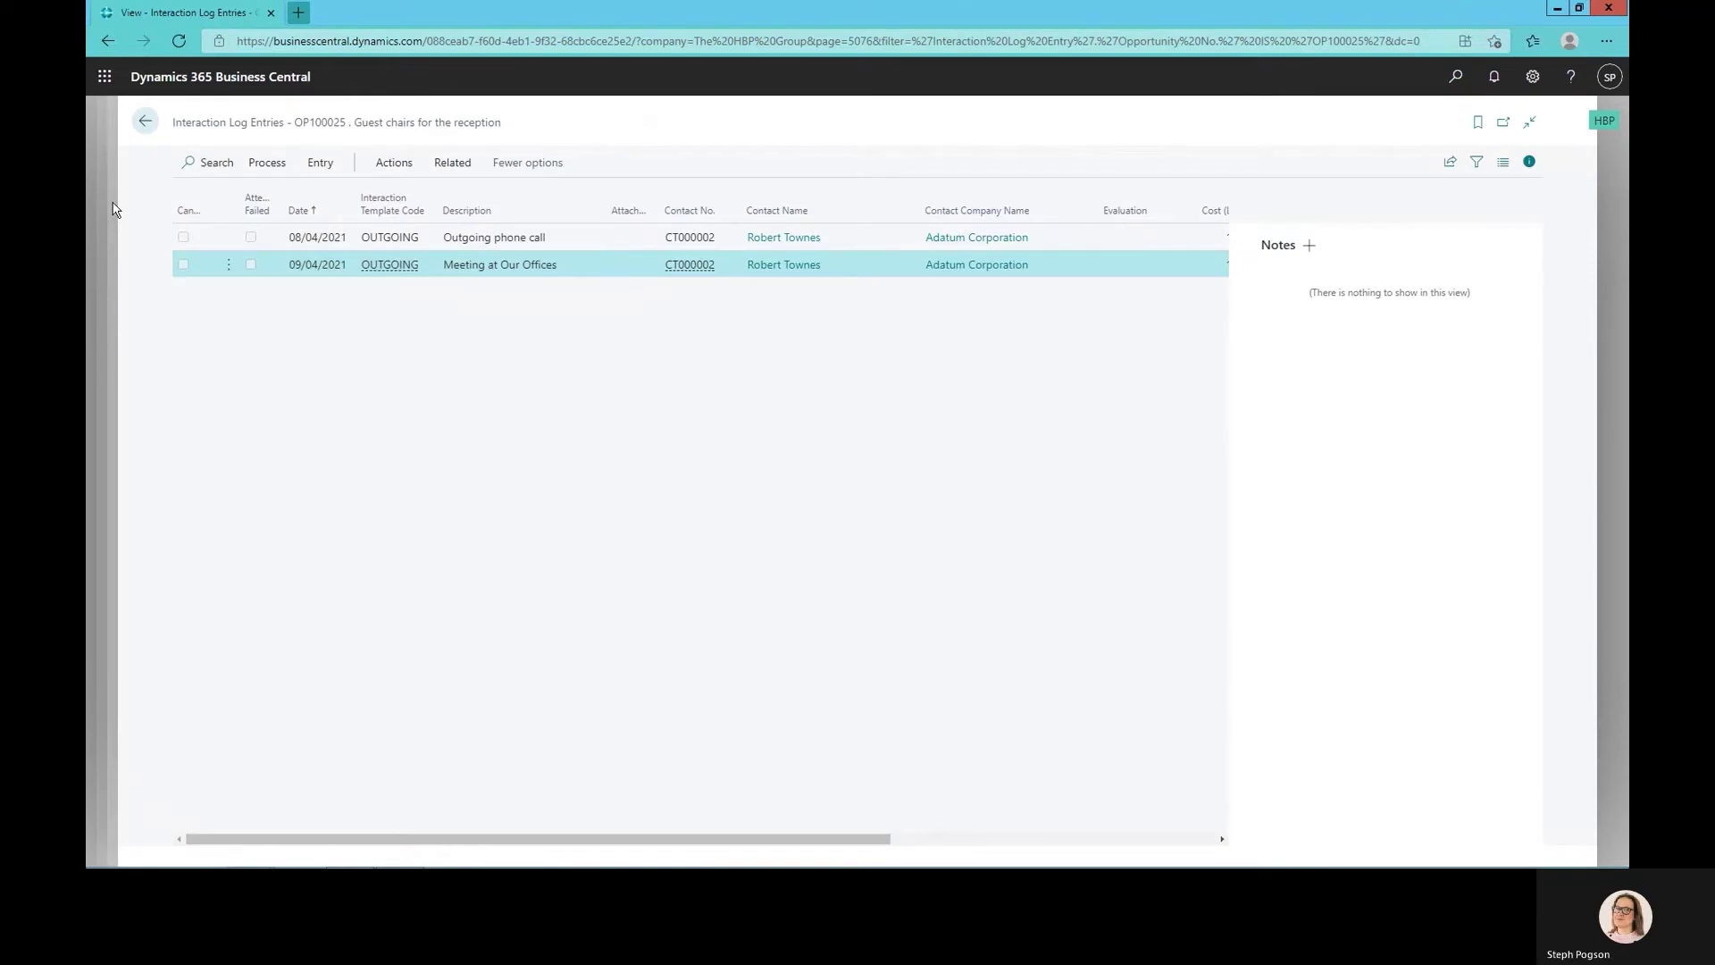
key(Escape)
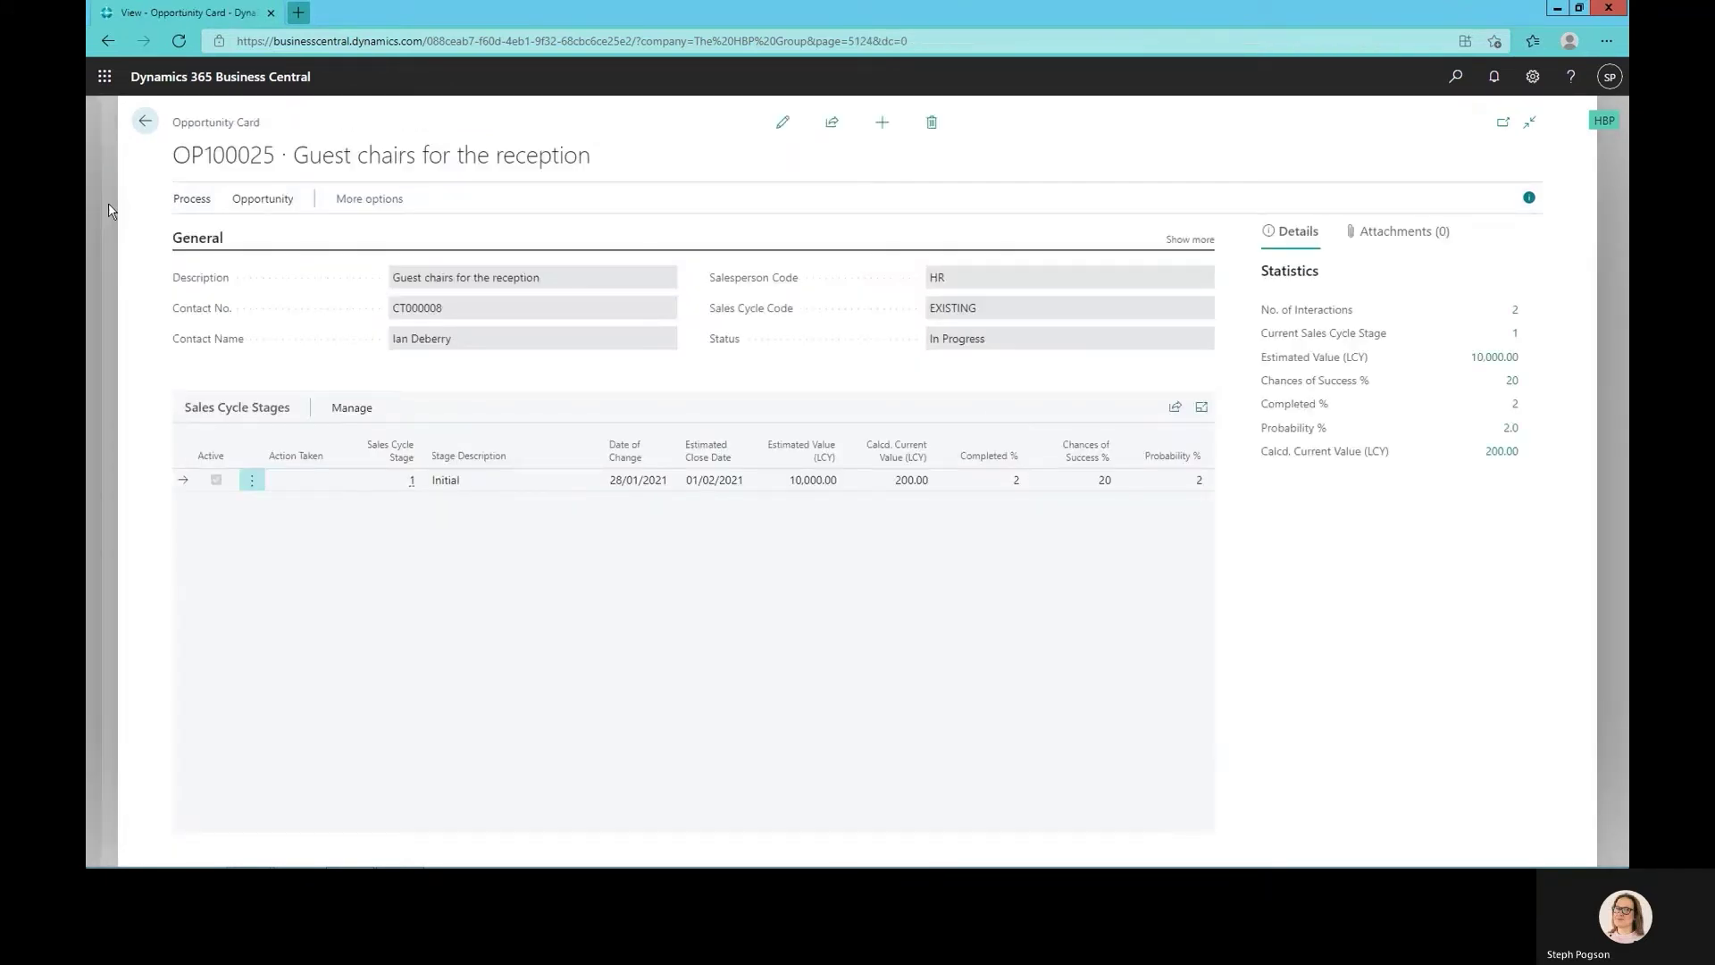
Start a new task for OP100025 described 'Please update and review opportunity'.
click(206, 209)
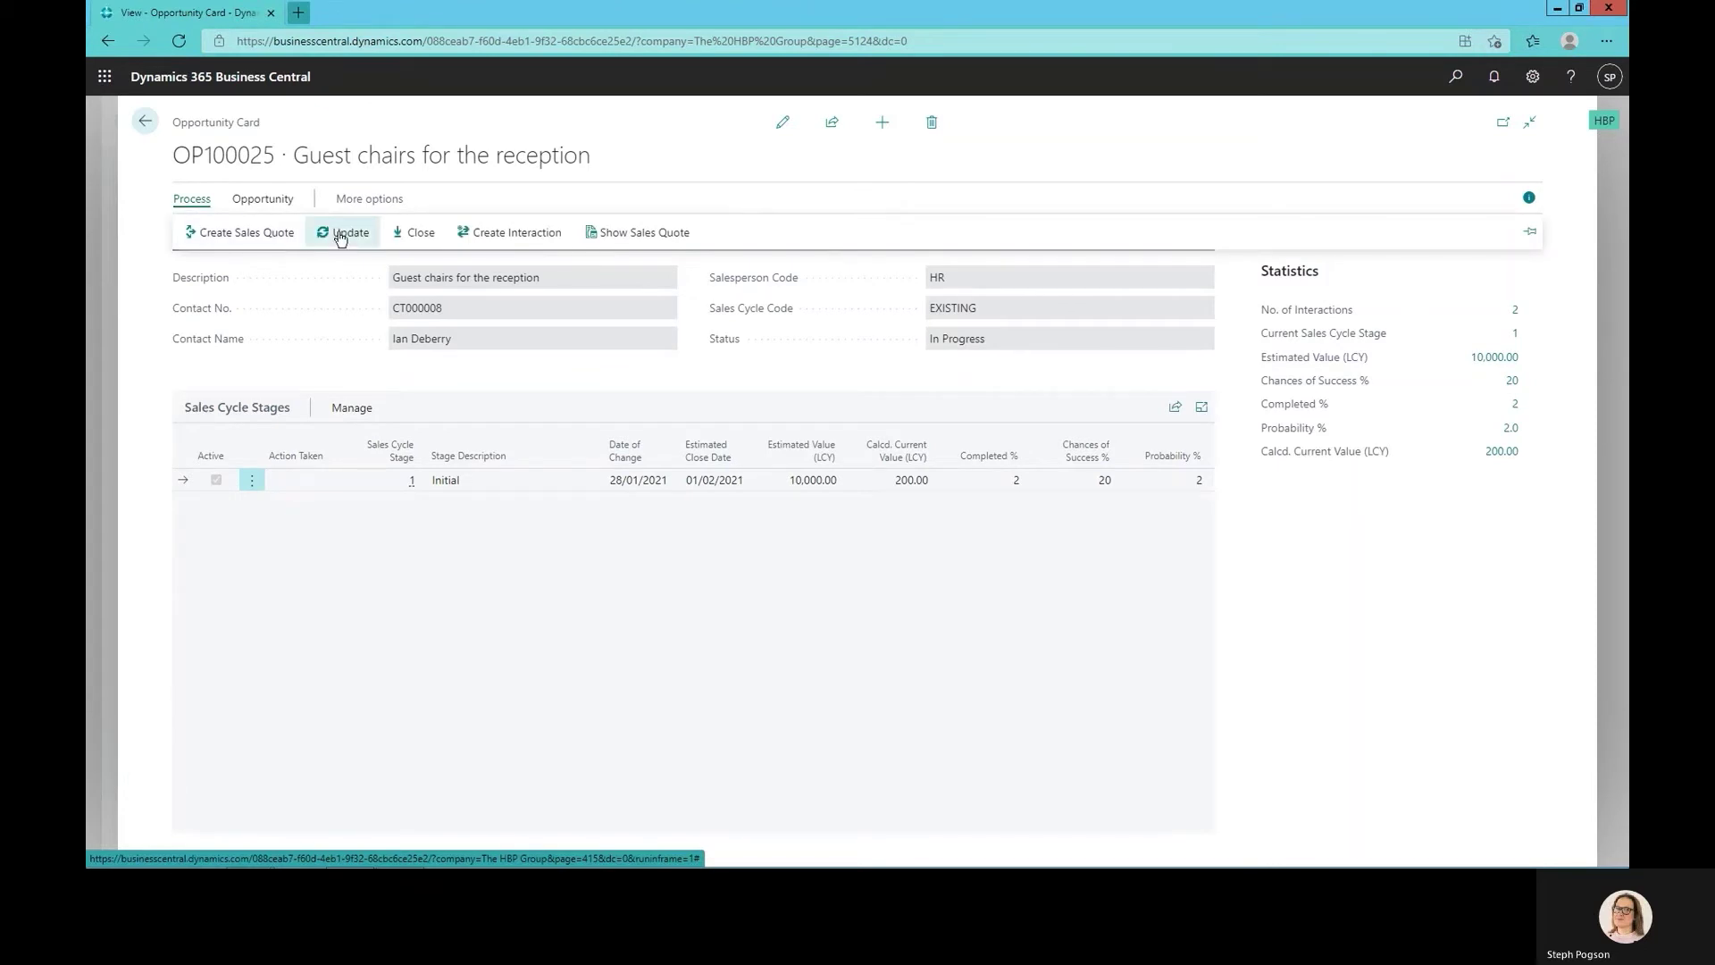
click(262, 199)
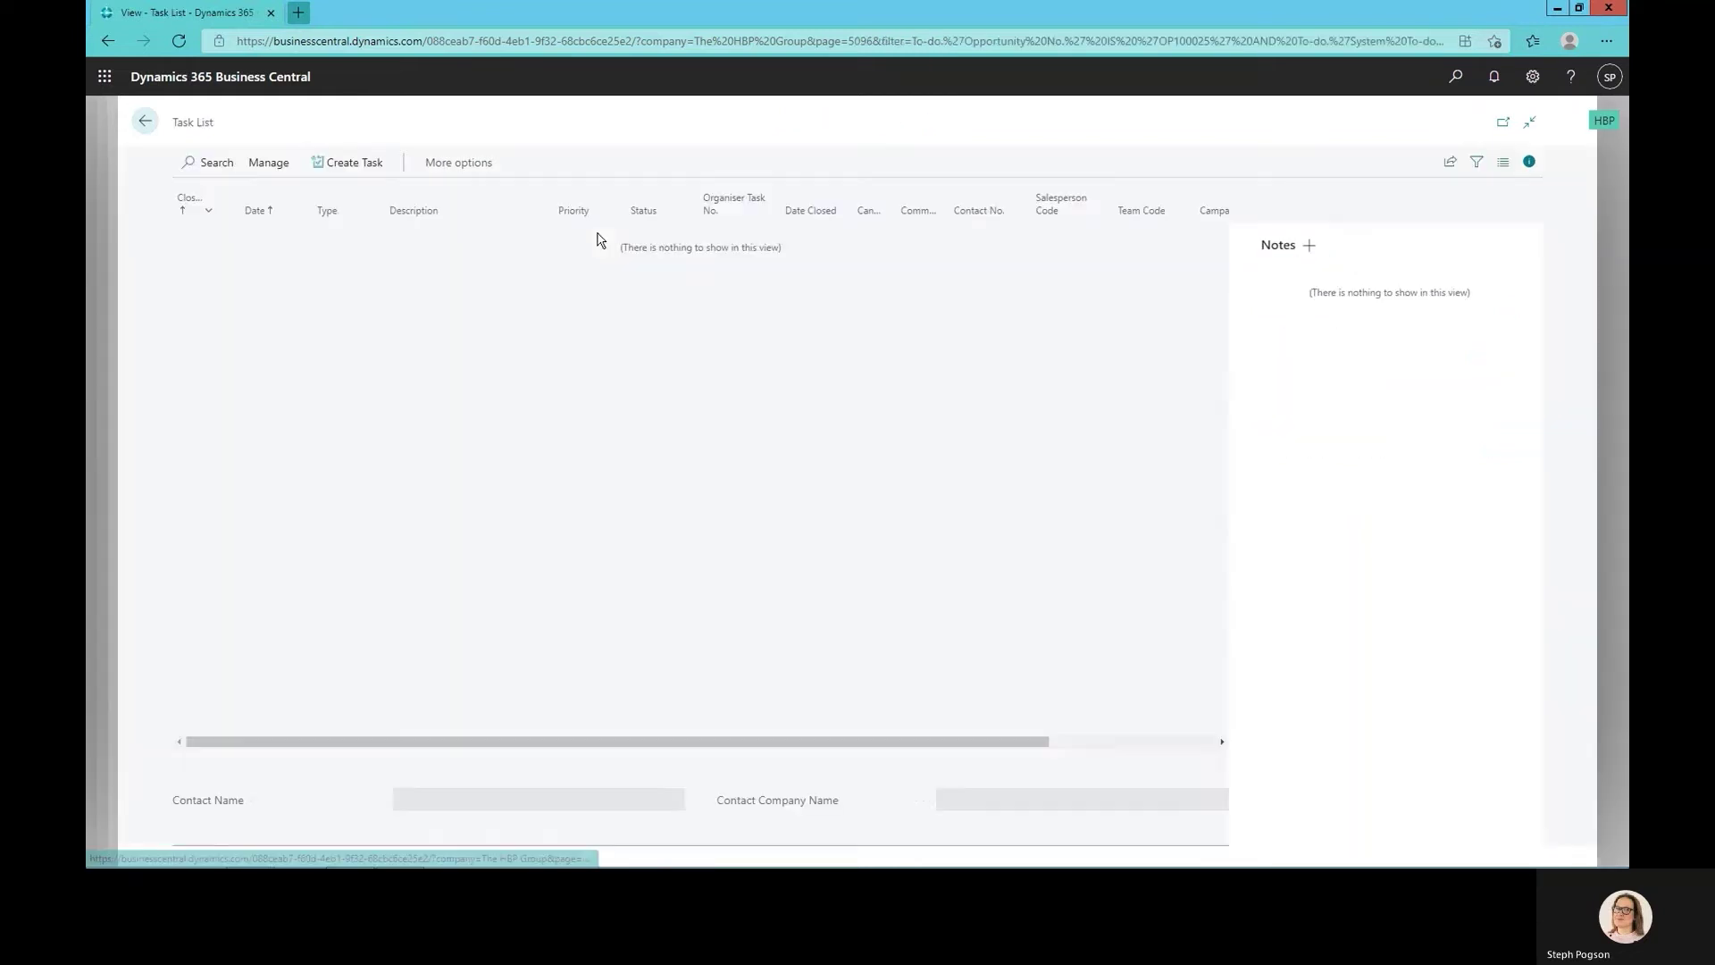
click(337, 161)
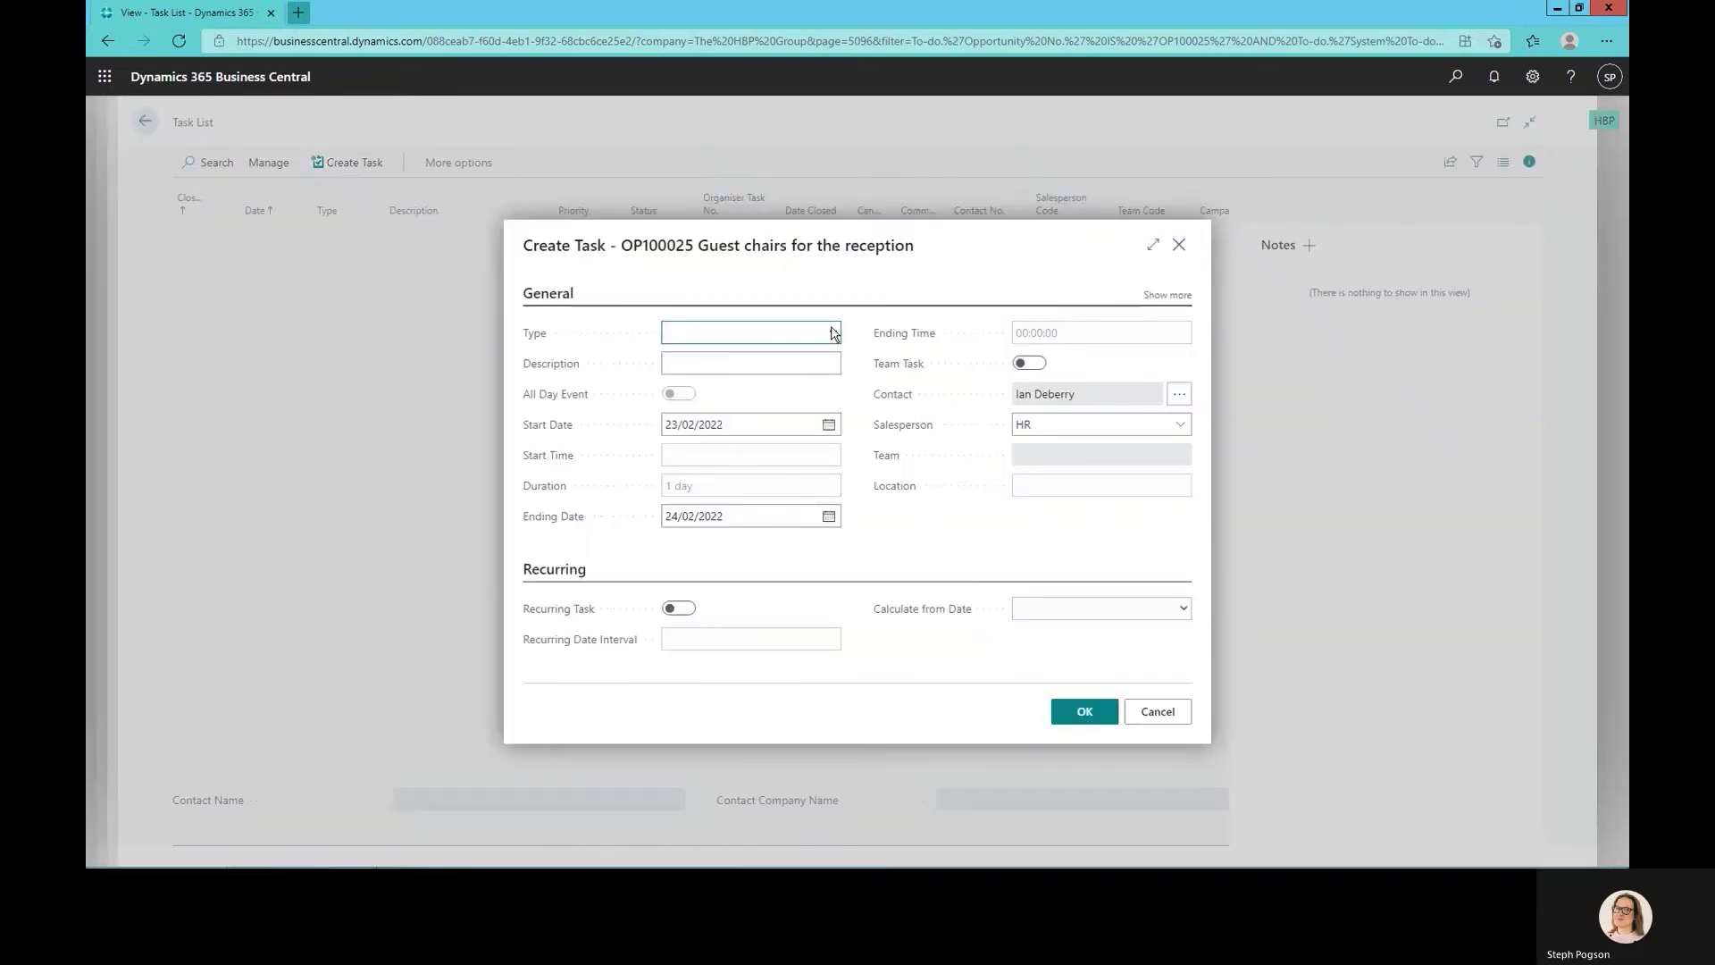
click(757, 365)
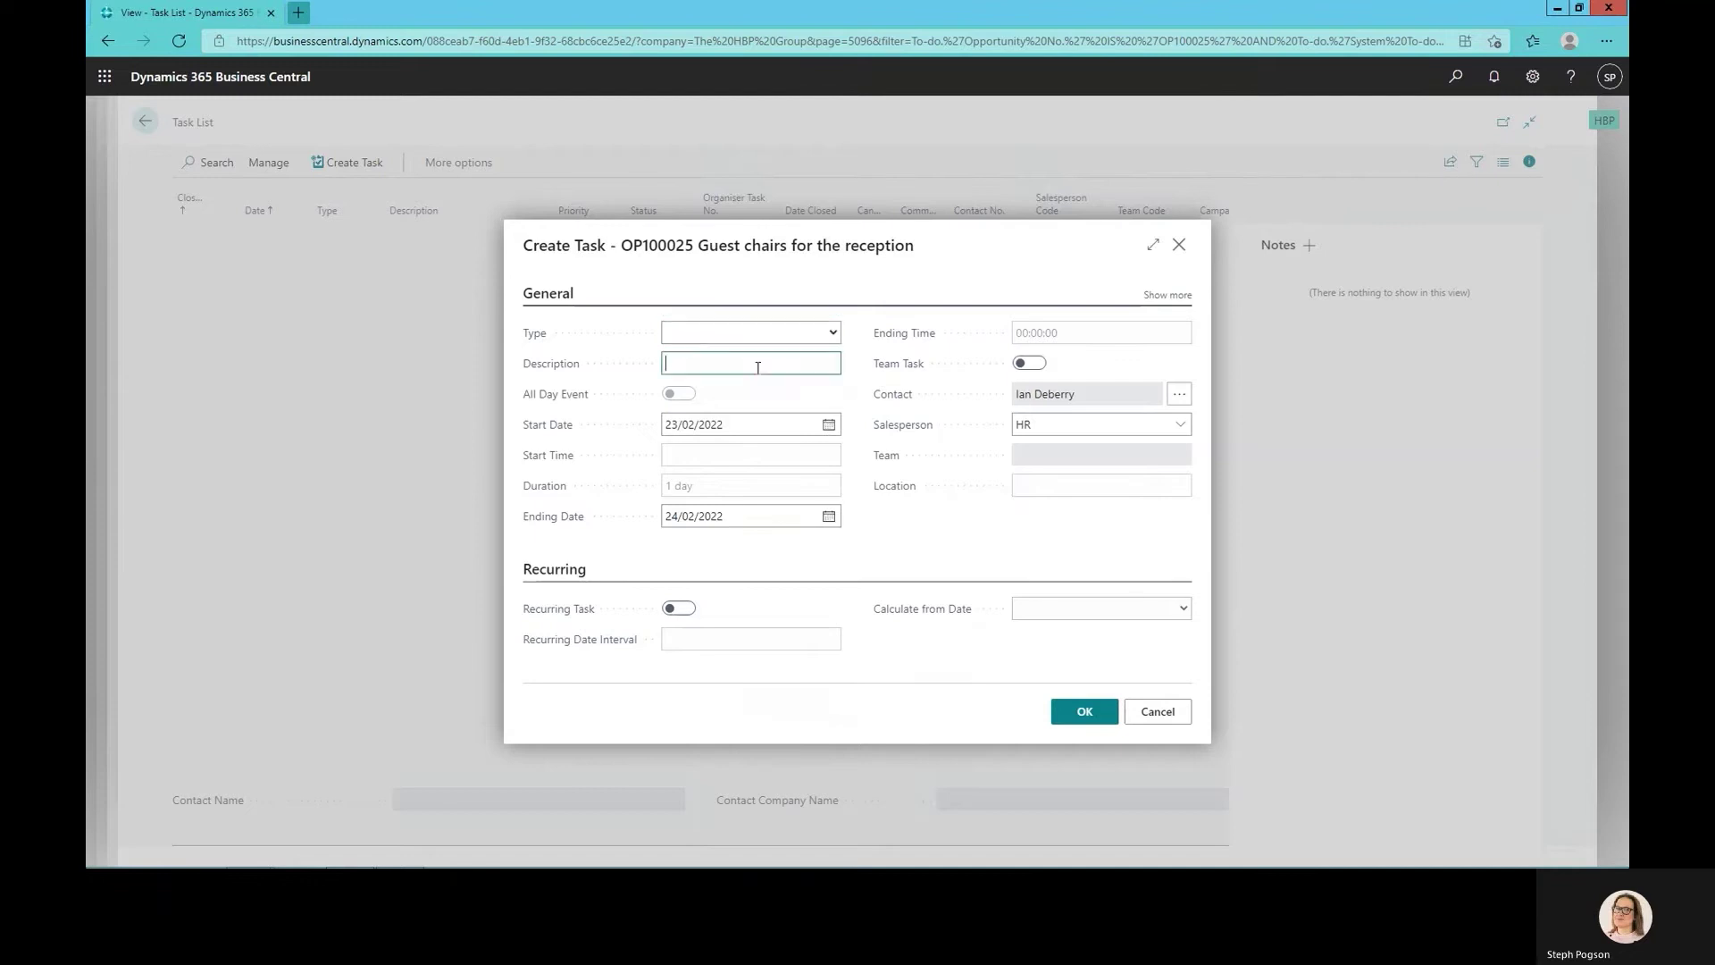
text(Please update and review opportunity)
key(Tab)
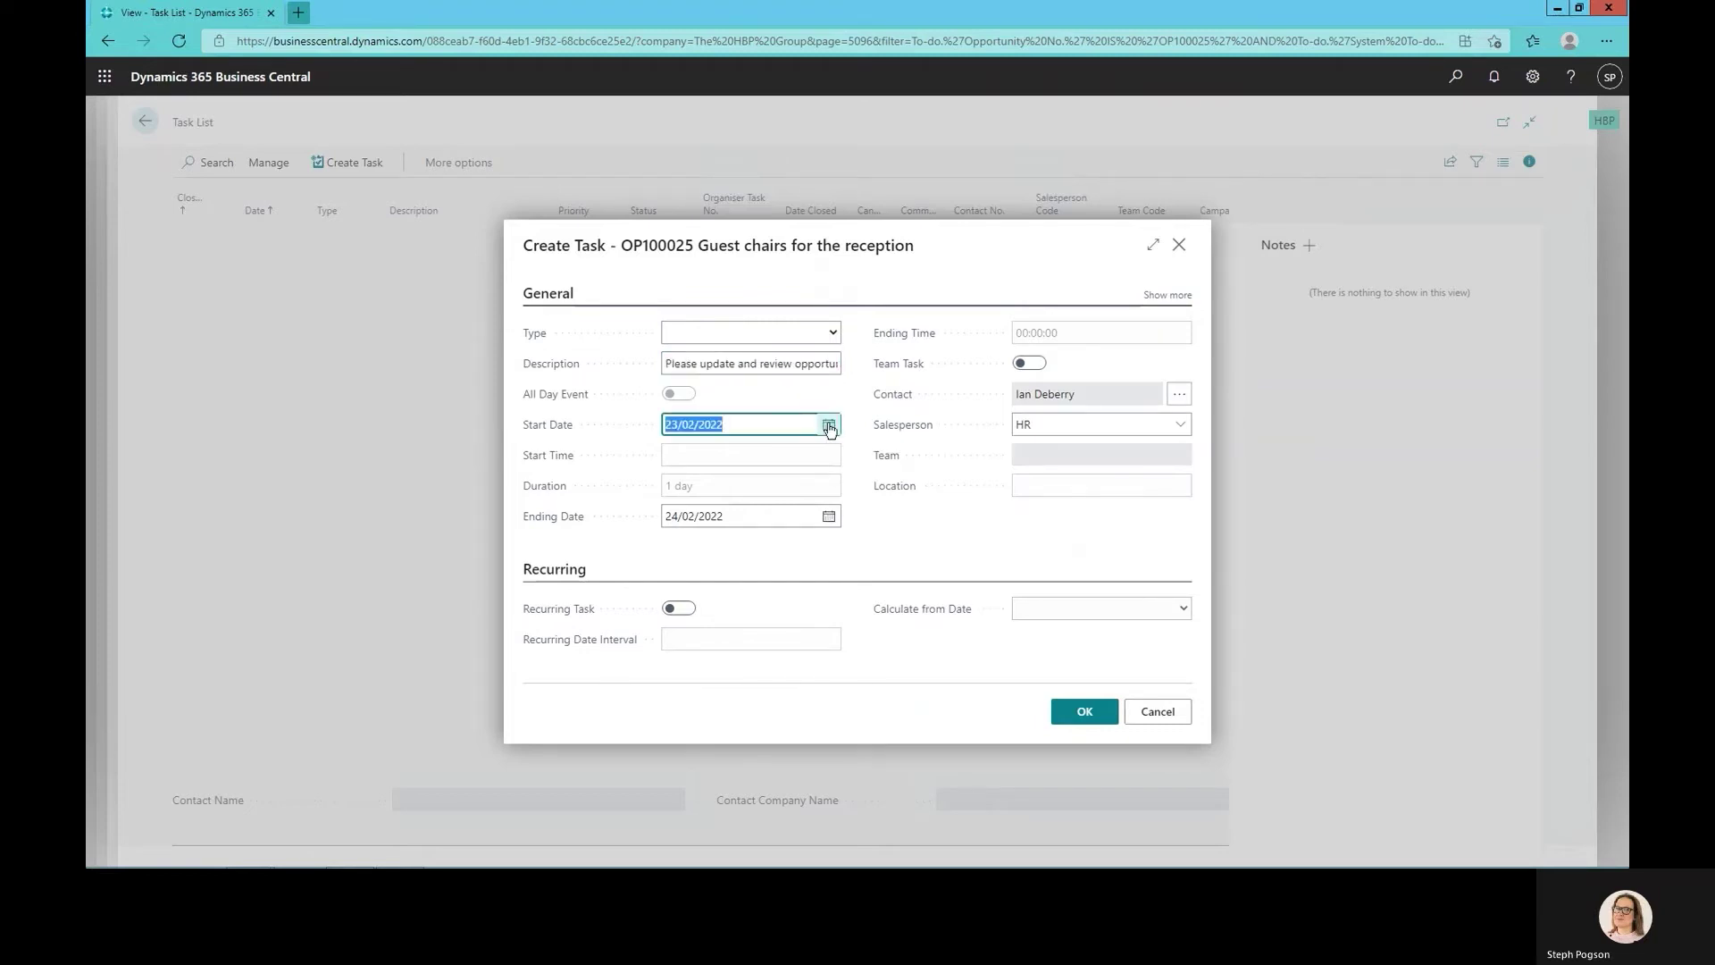
Keep the task start date 23/02/2022 and choose a different contact for the task.
click(829, 426)
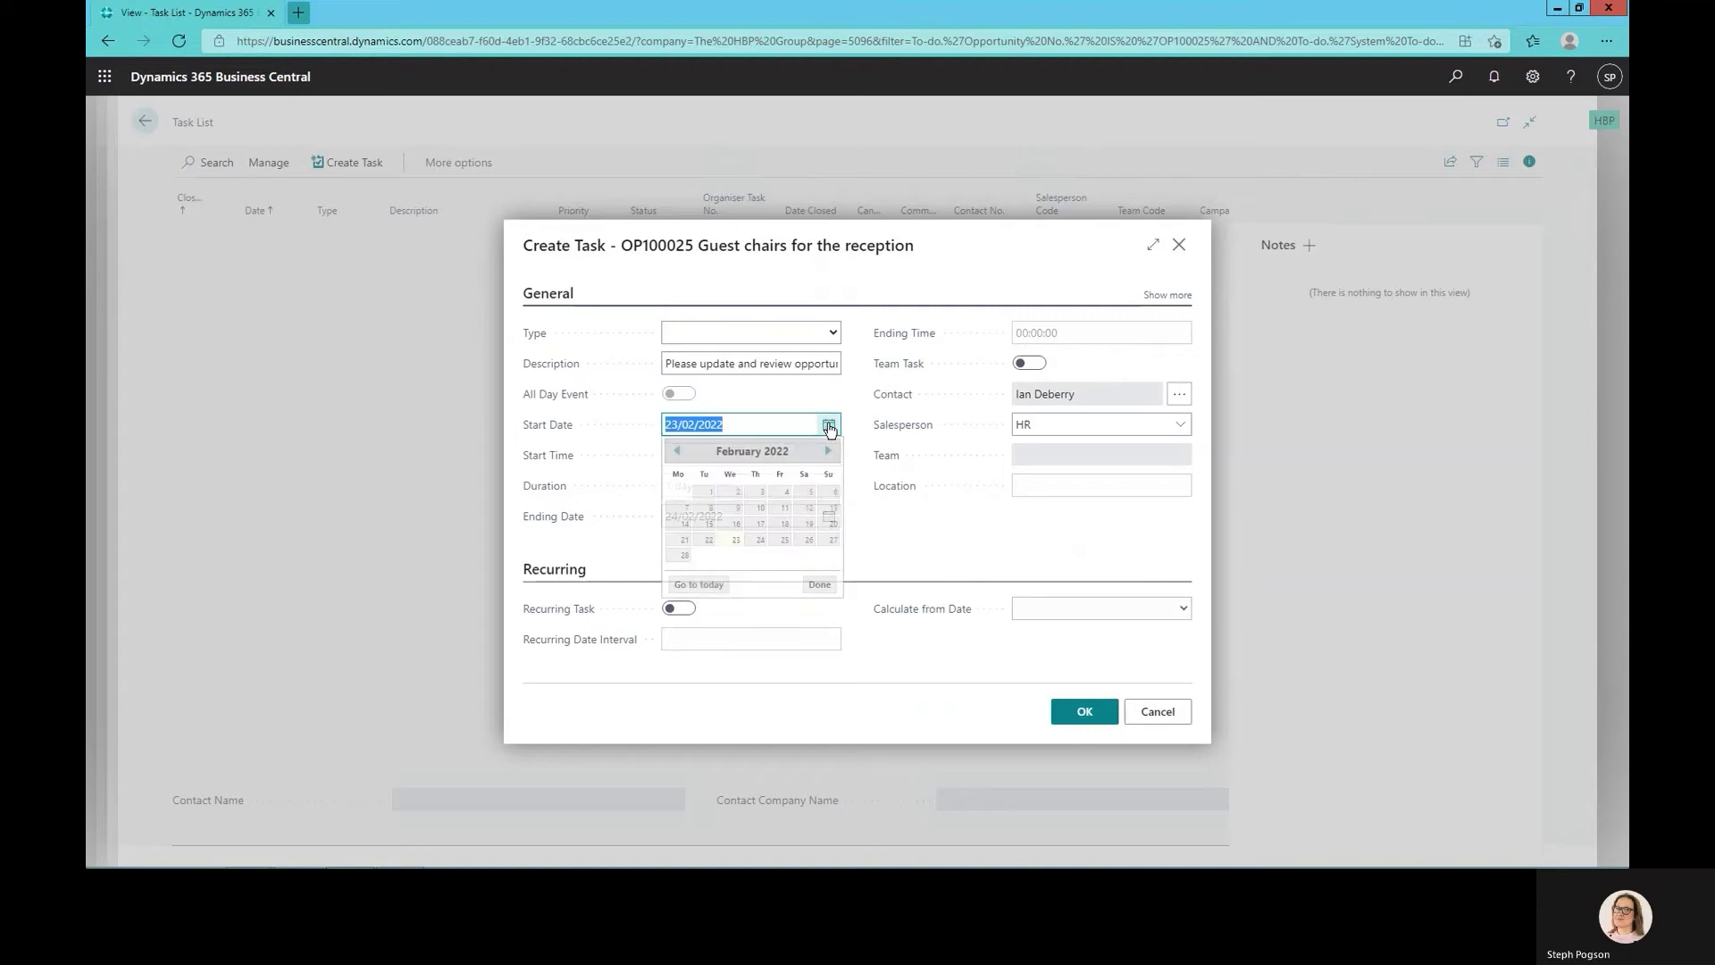
click(1180, 397)
click(1181, 397)
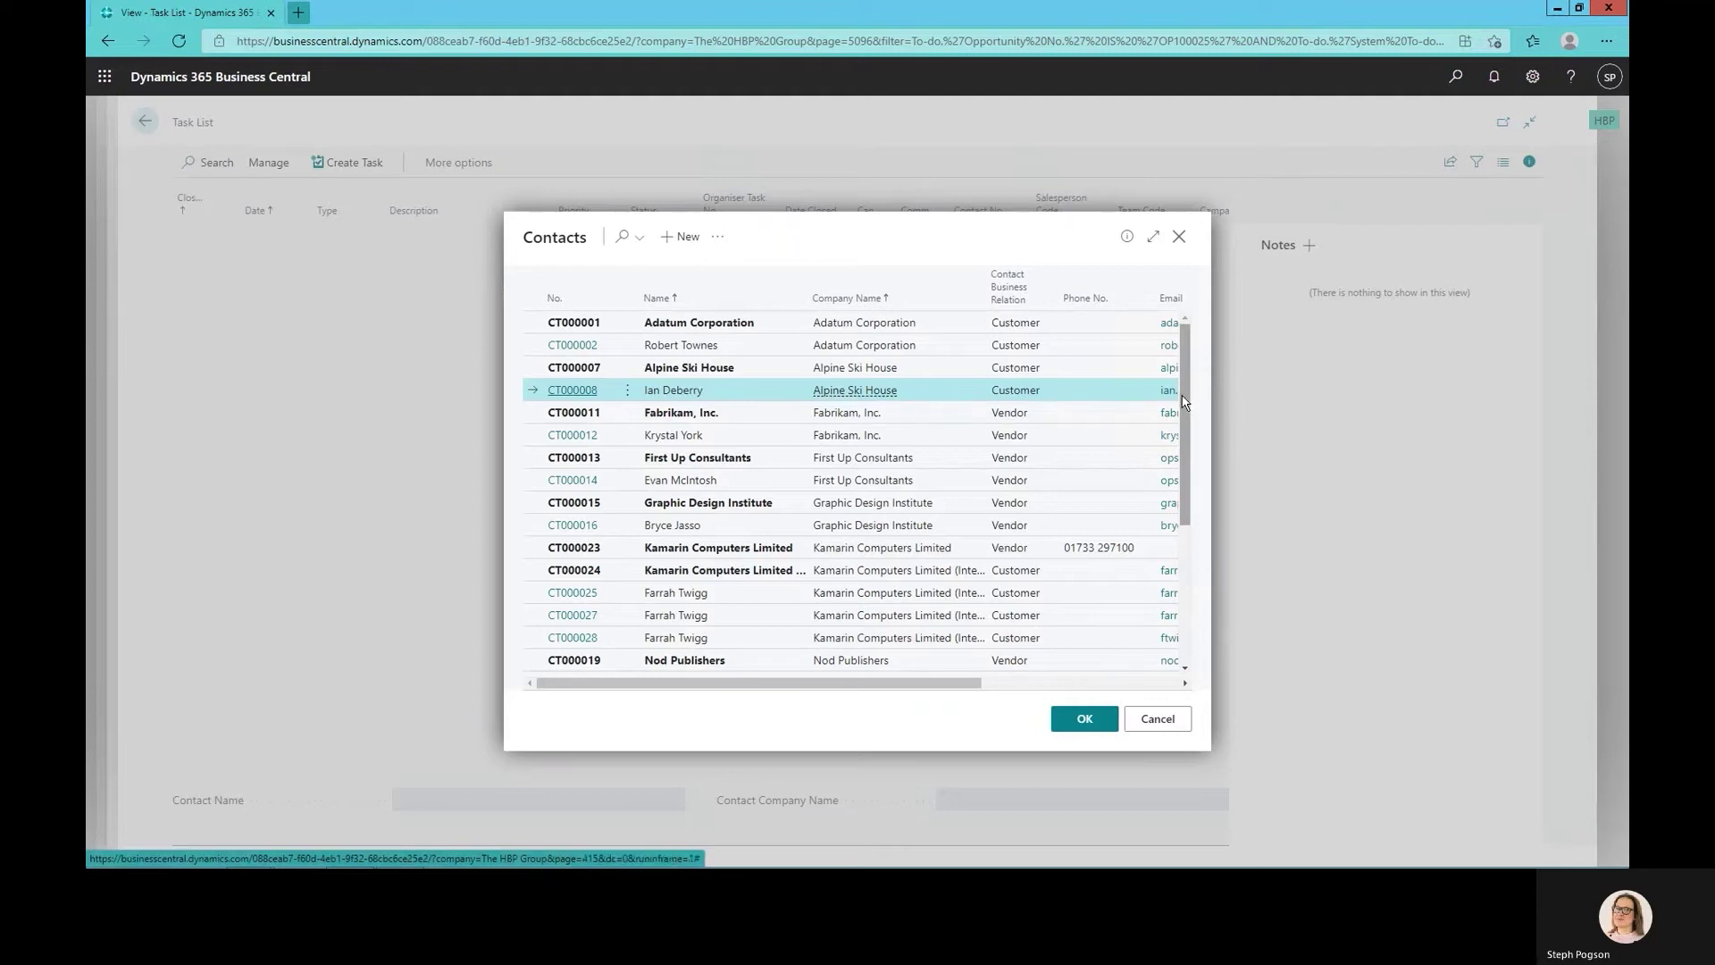
click(969, 346)
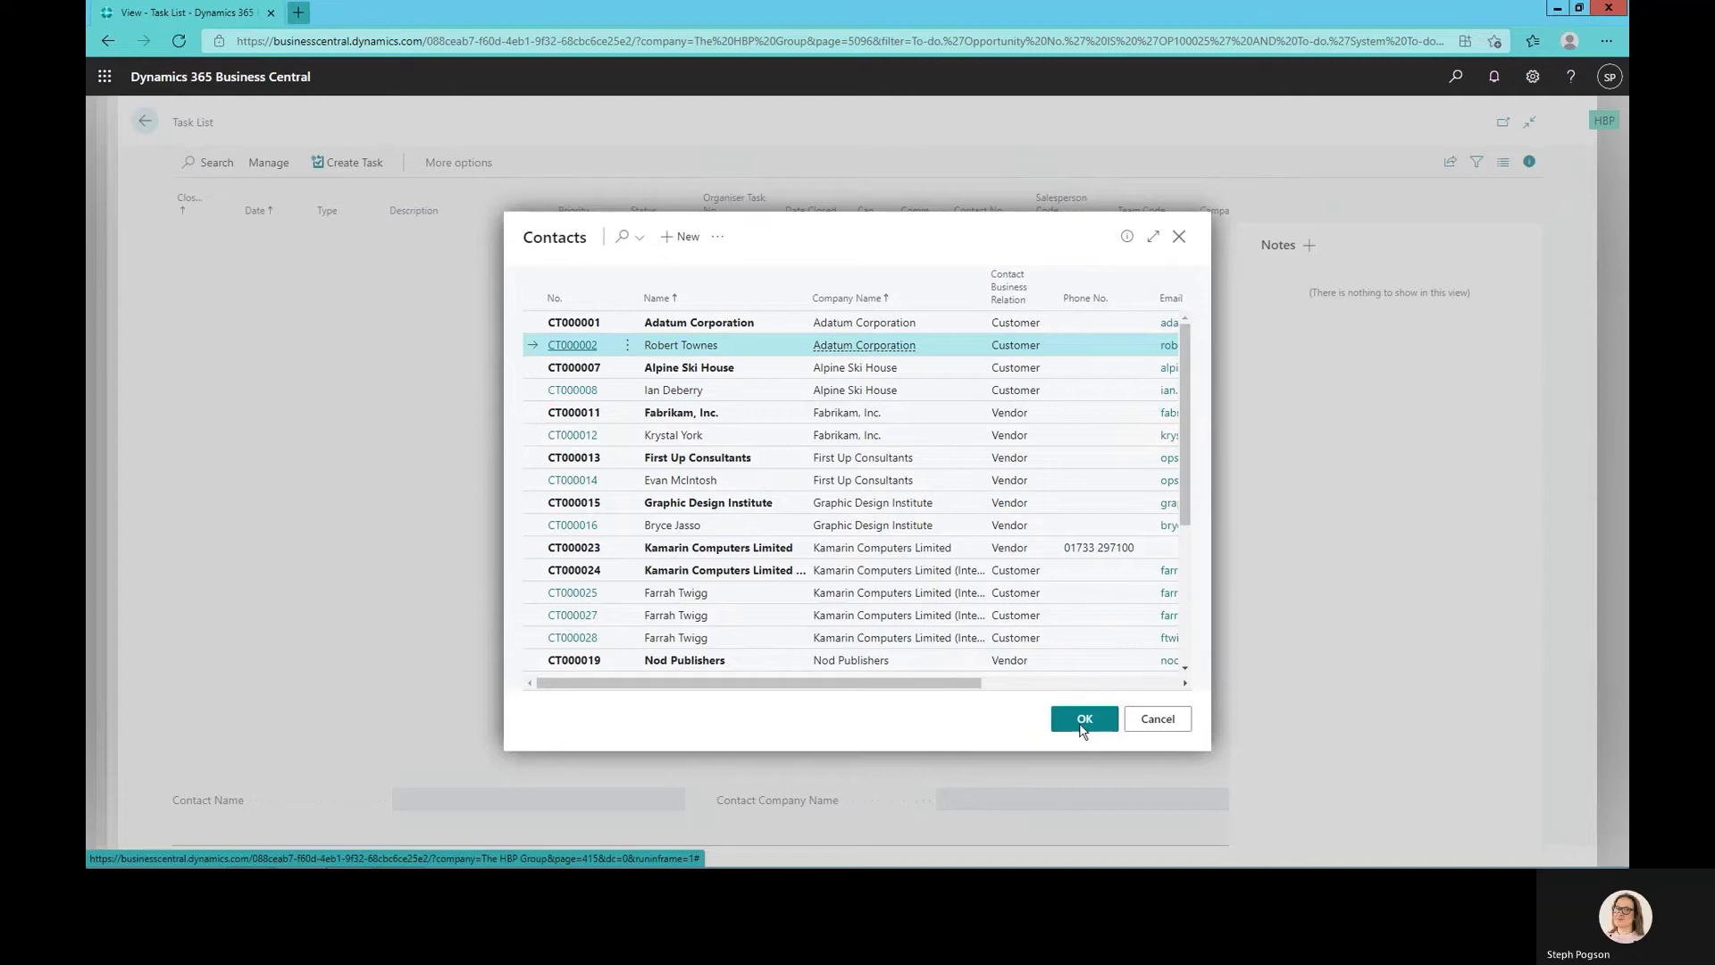
click(1084, 717)
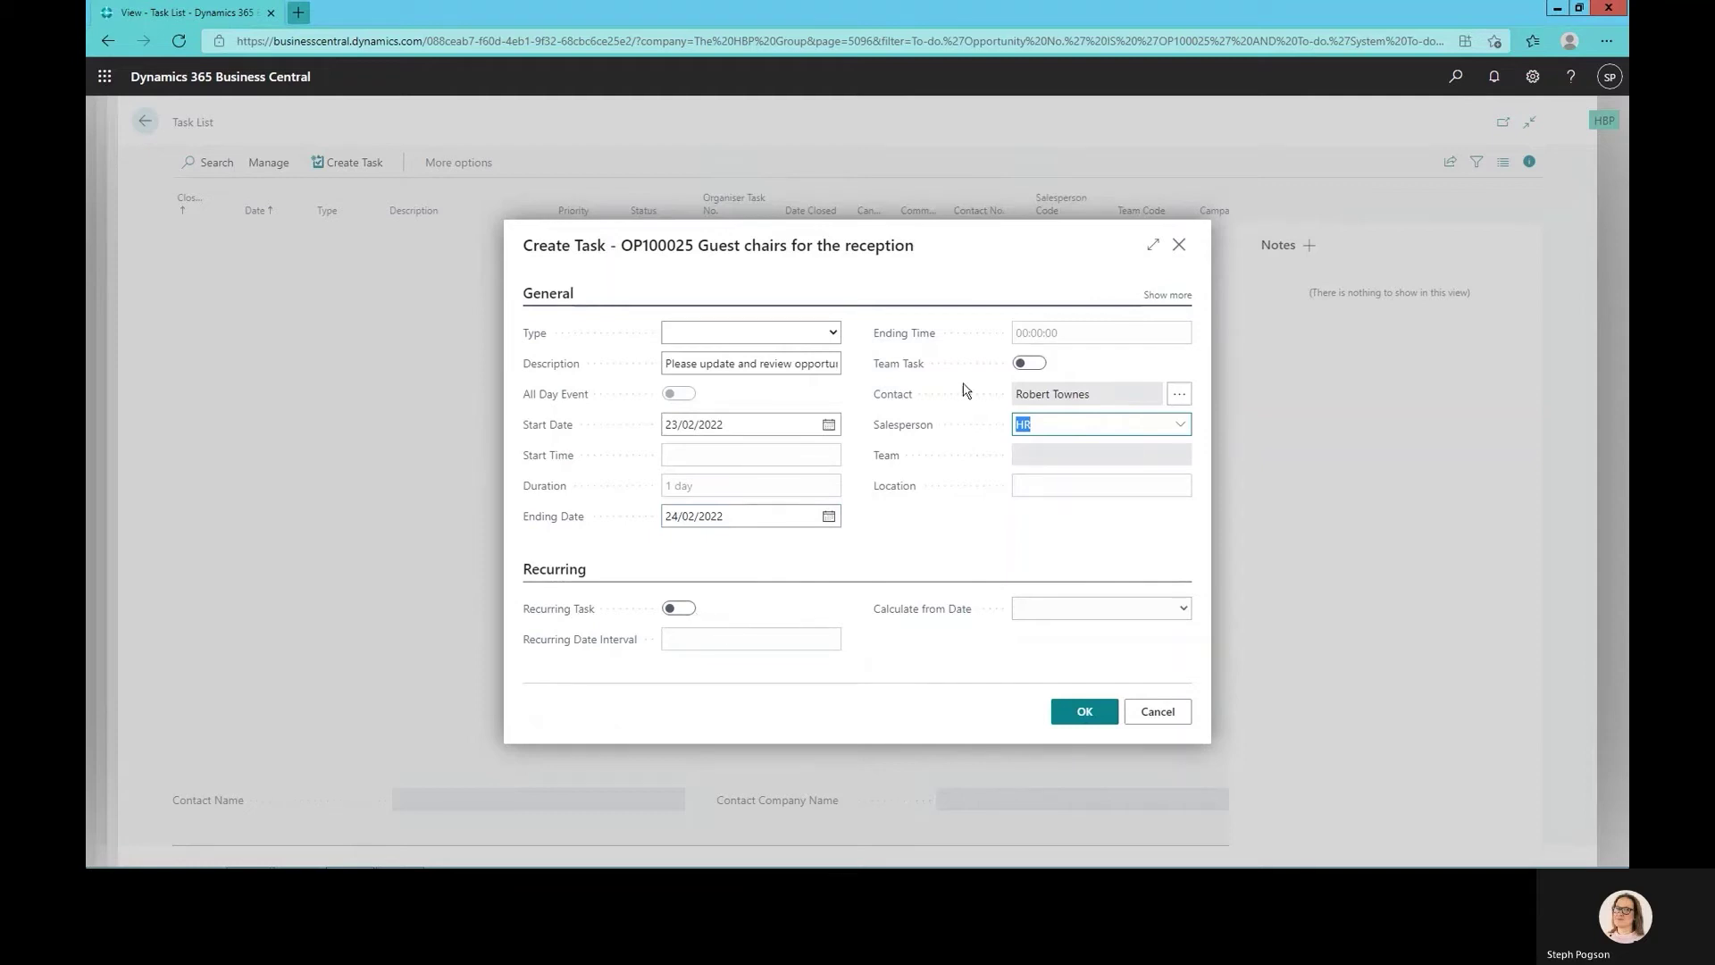
Check the salesperson and type options, cancel the task, and return to Overdue Opportunities.
click(1183, 425)
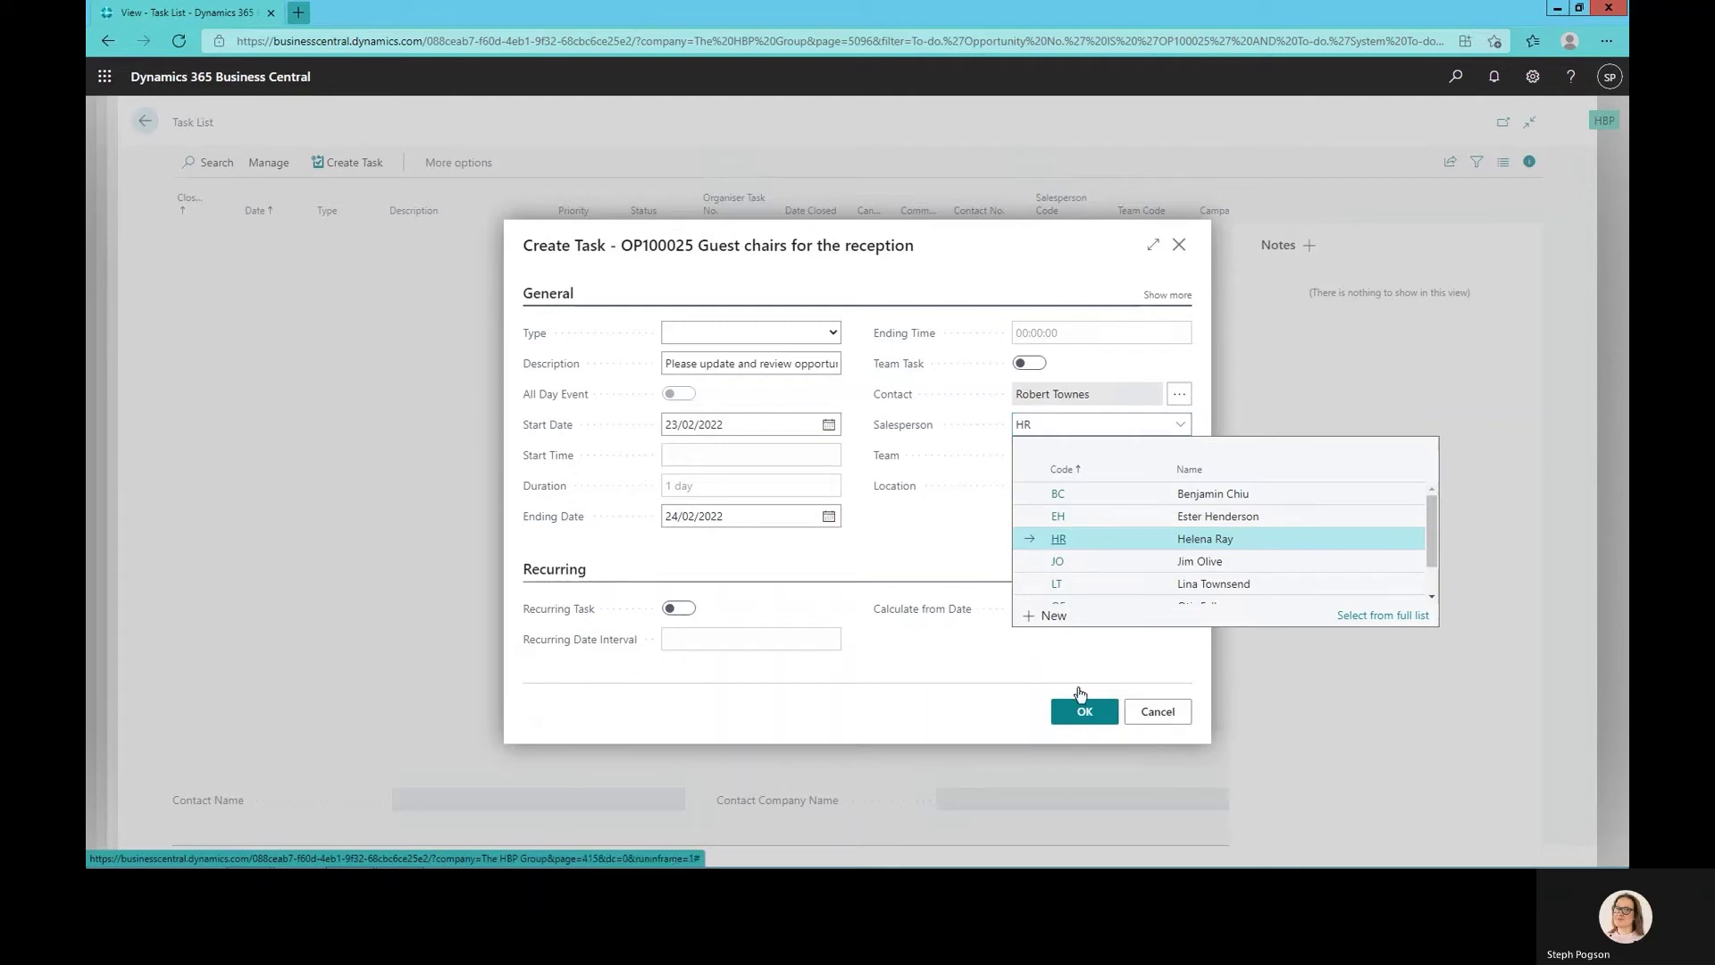
click(838, 337)
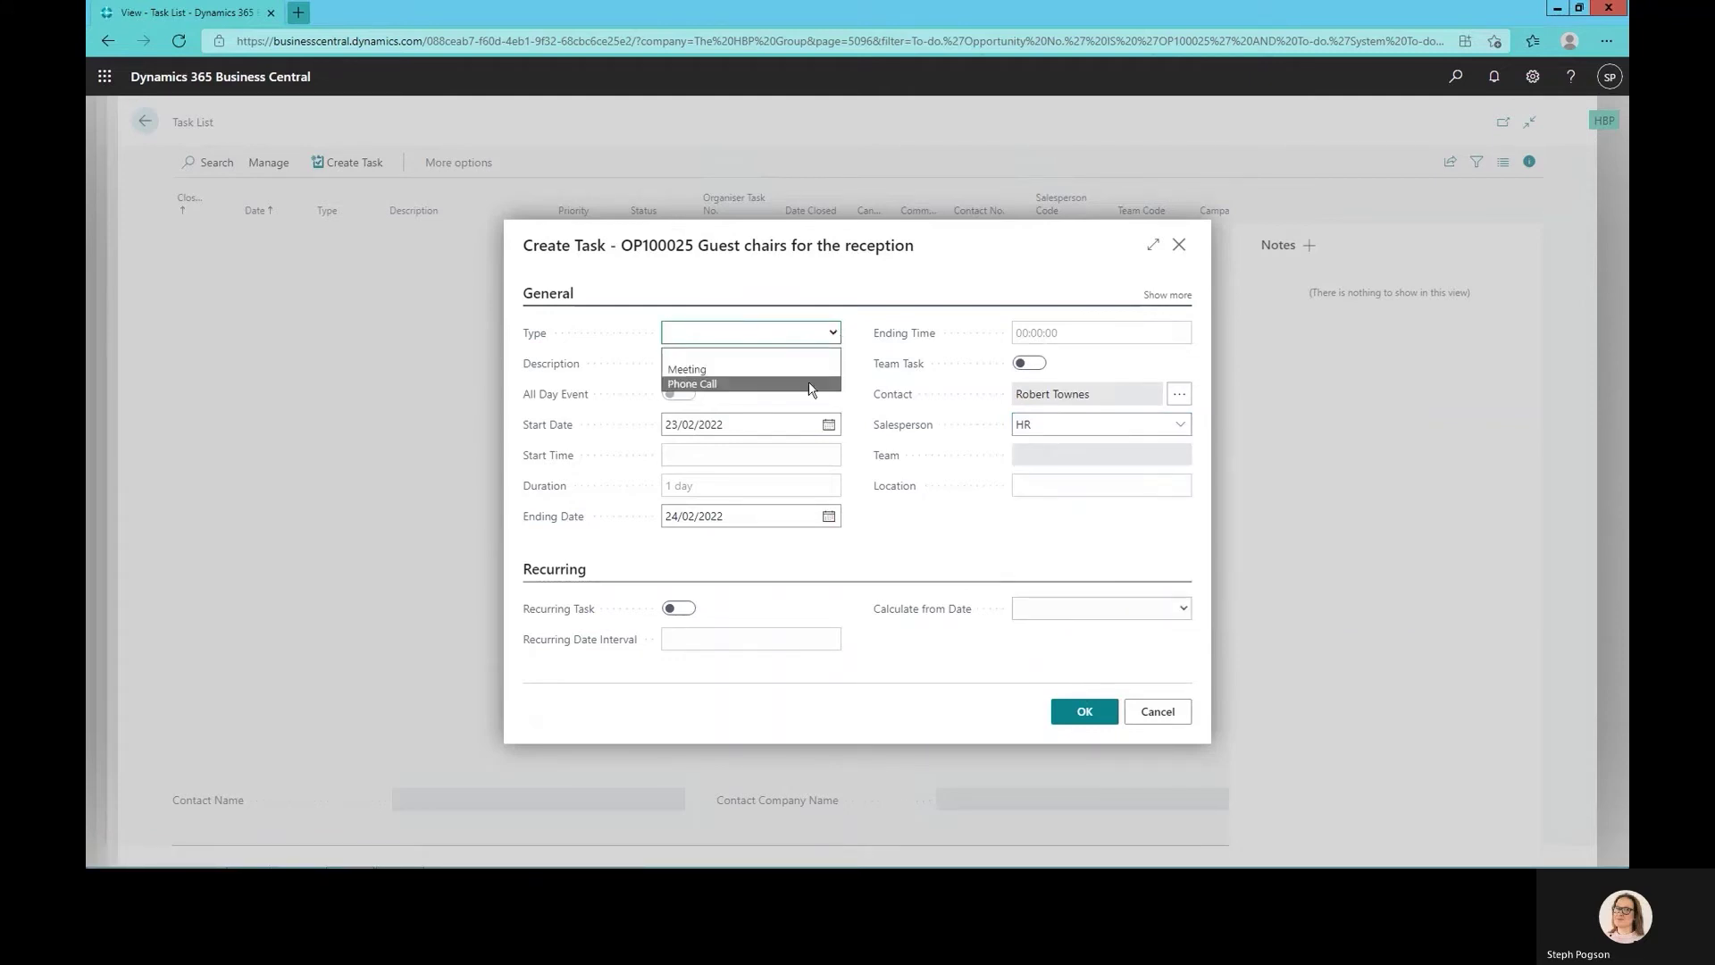
click(1156, 710)
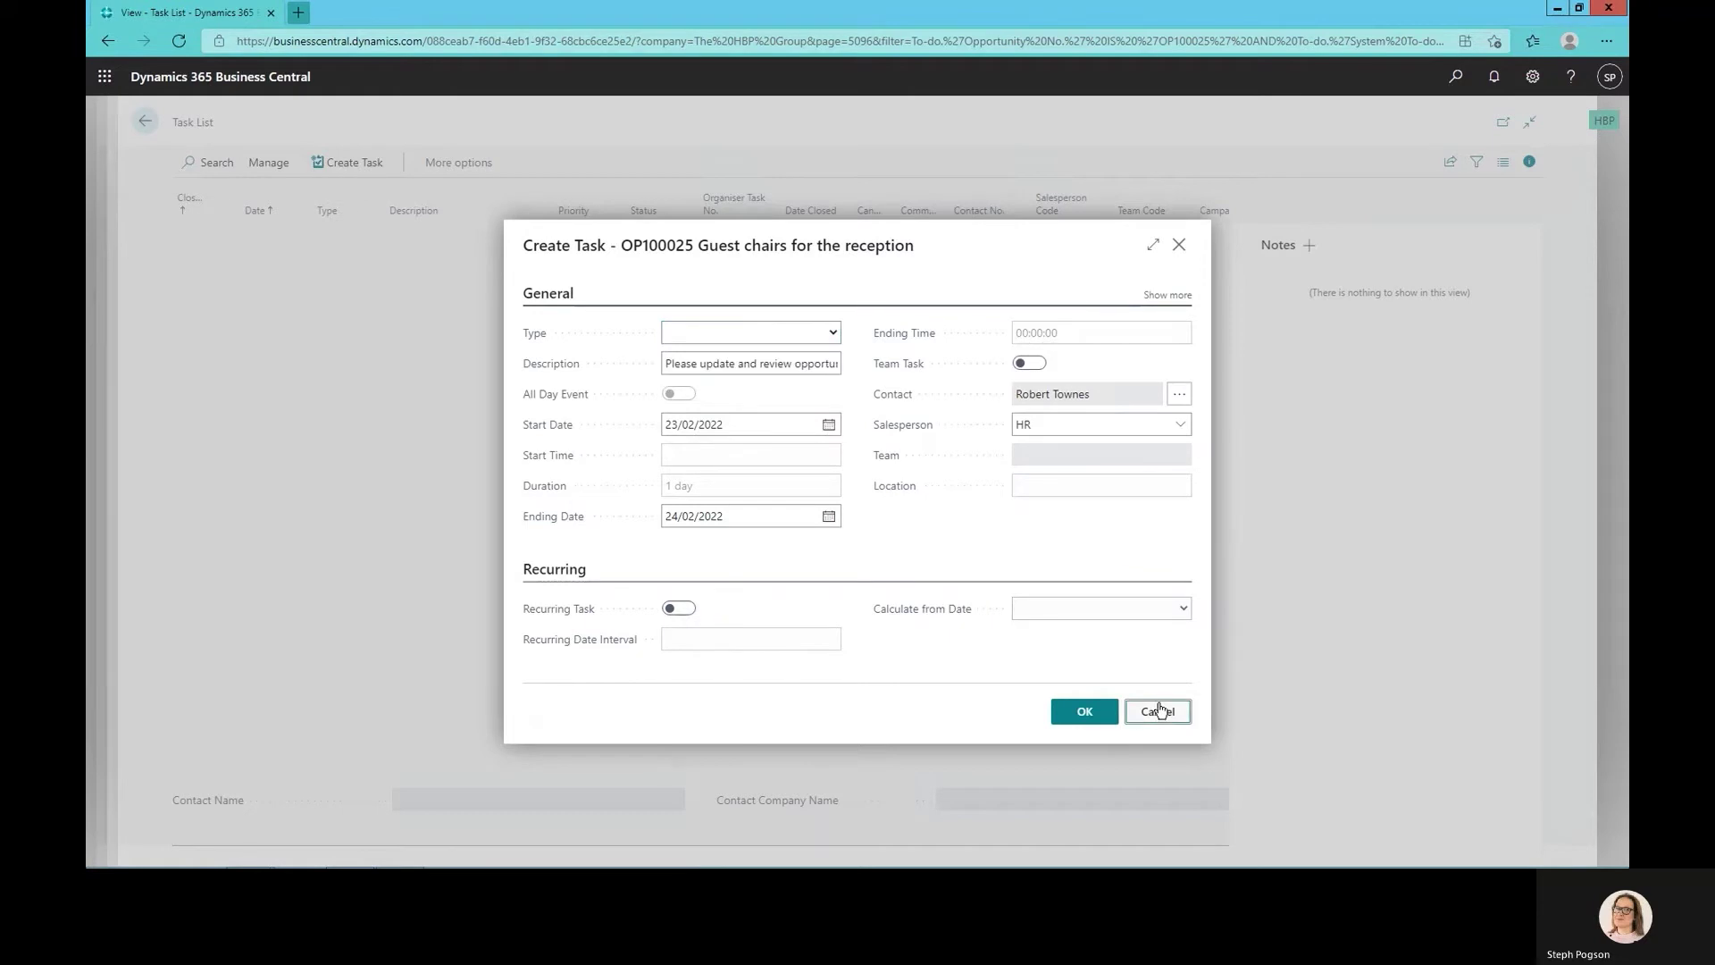
click(1158, 710)
click(145, 123)
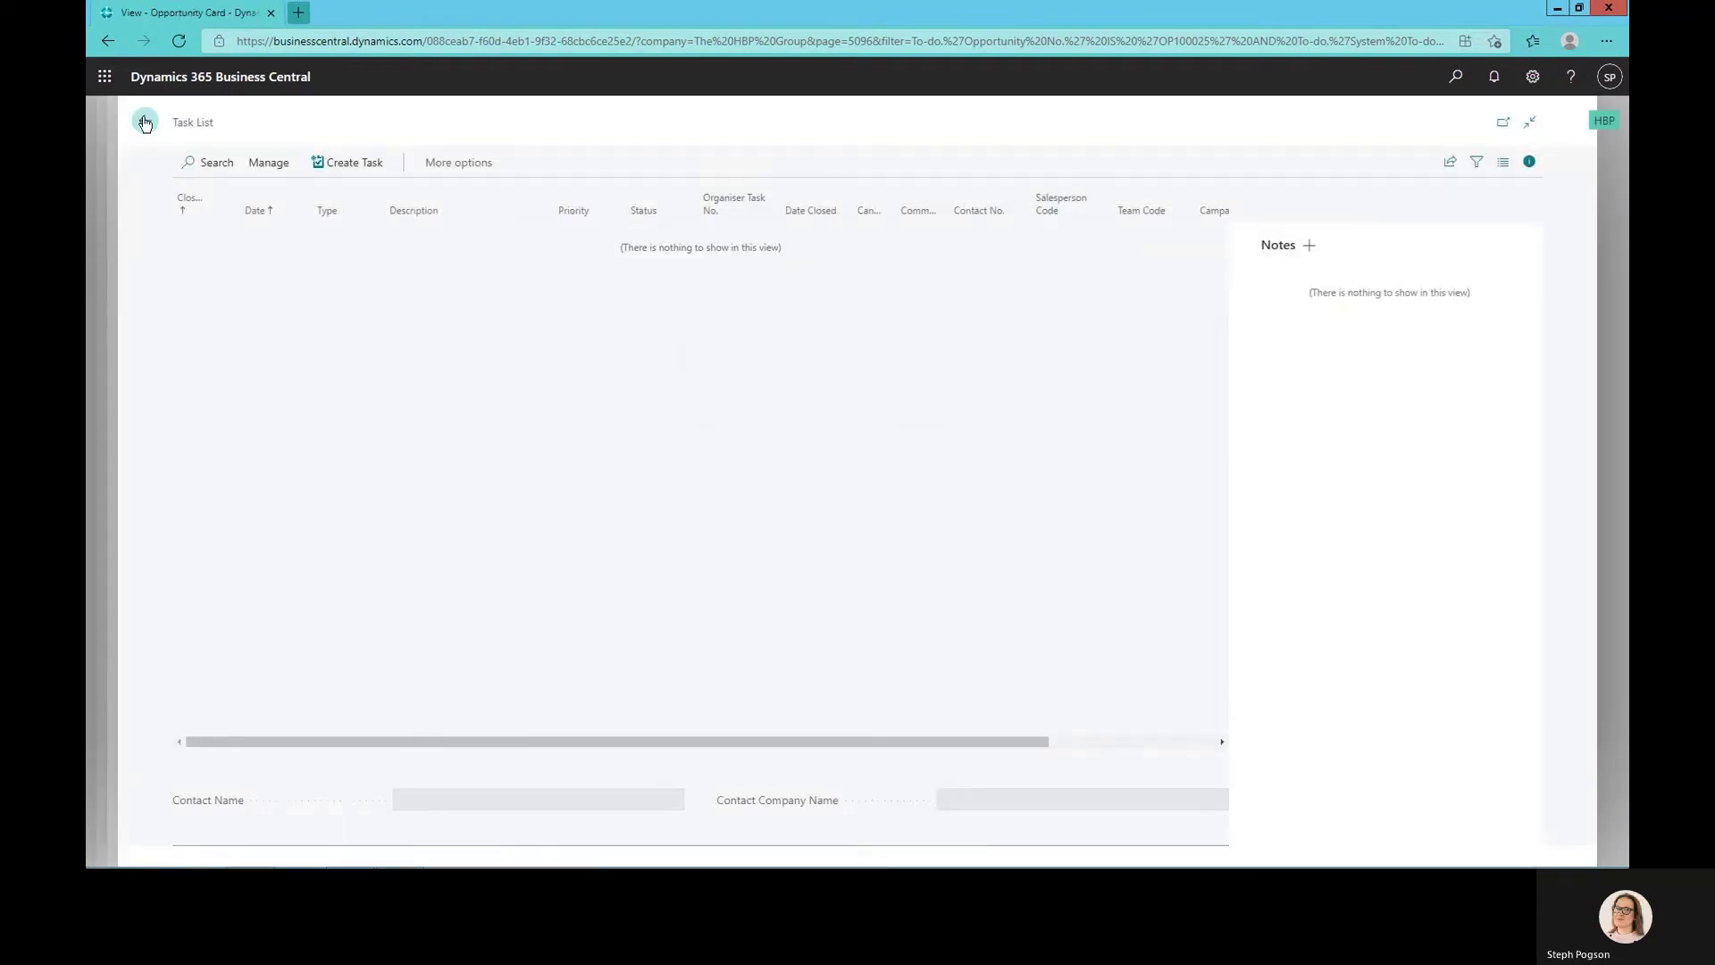
click(144, 122)
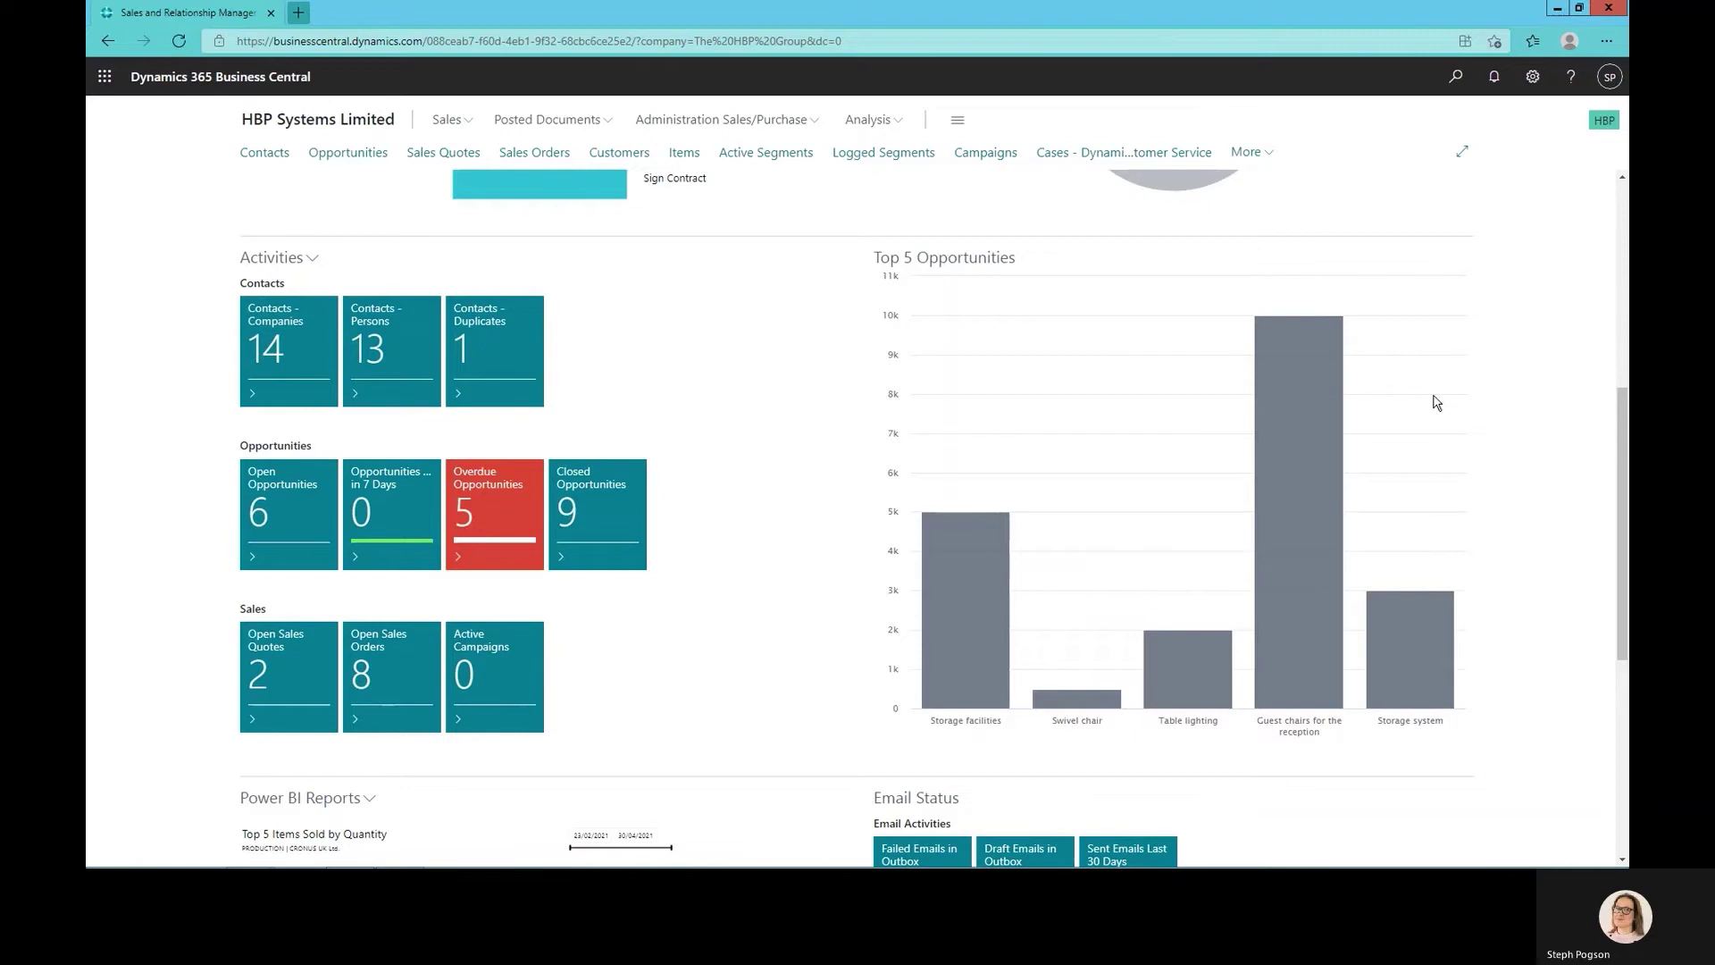
Open the Items list, select the BERLIN Guest Chair, and browse its Related availability actions.
click(686, 157)
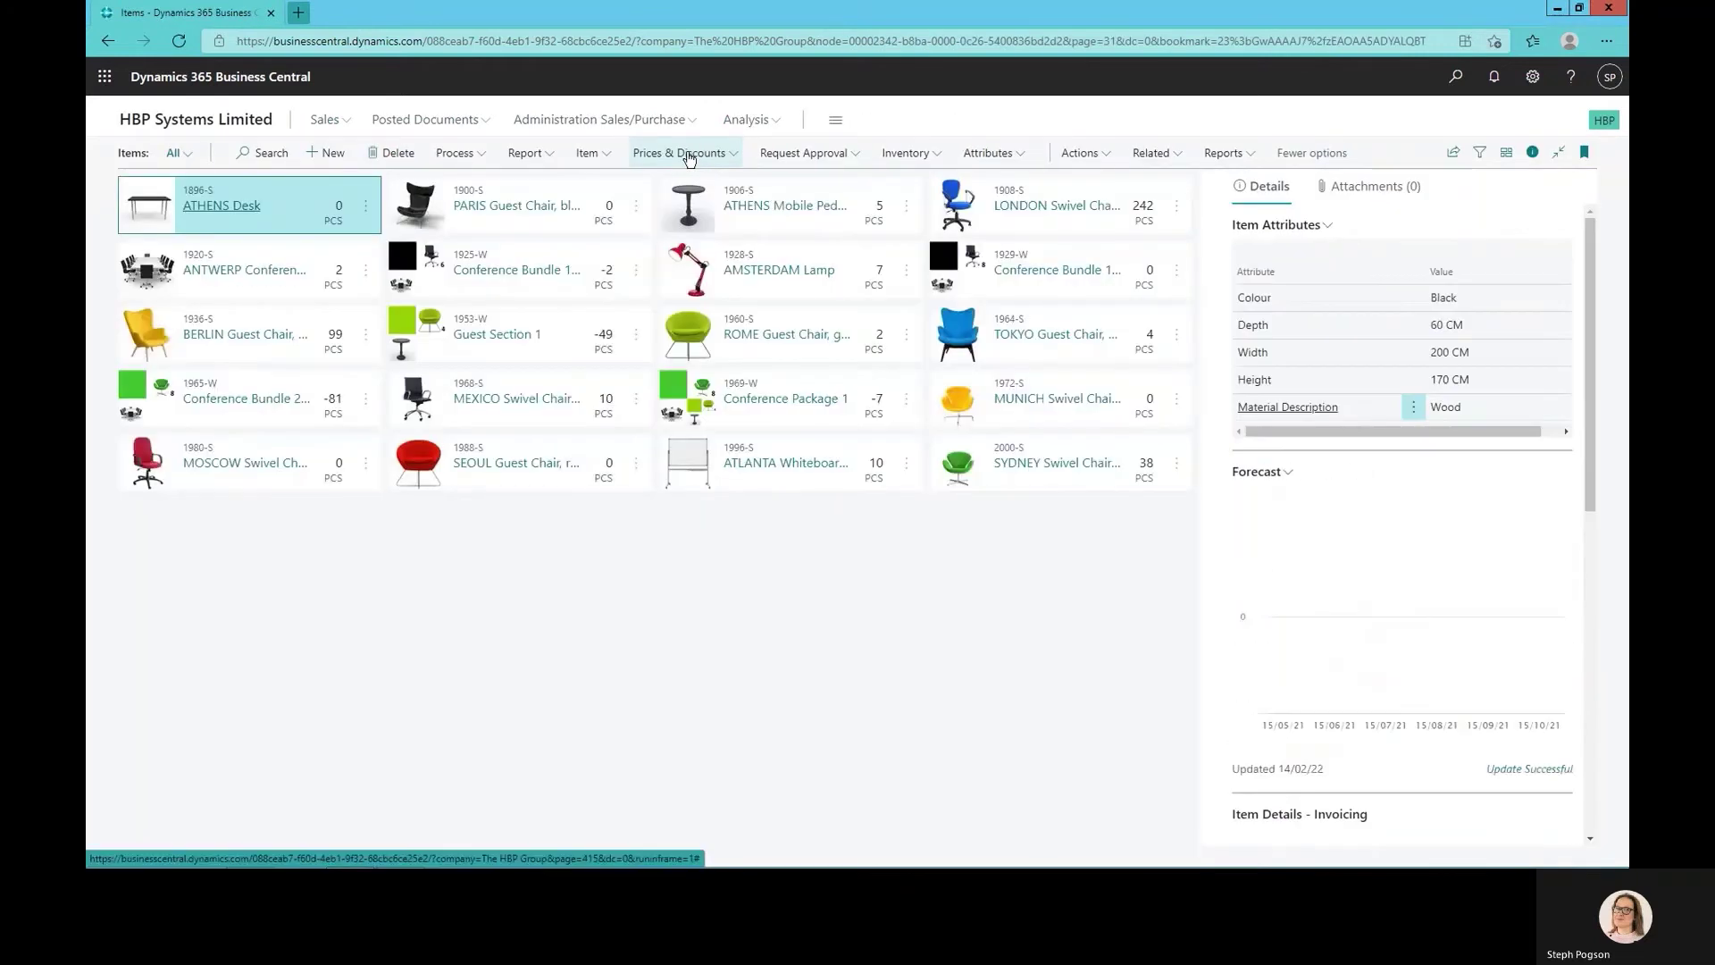
click(317, 335)
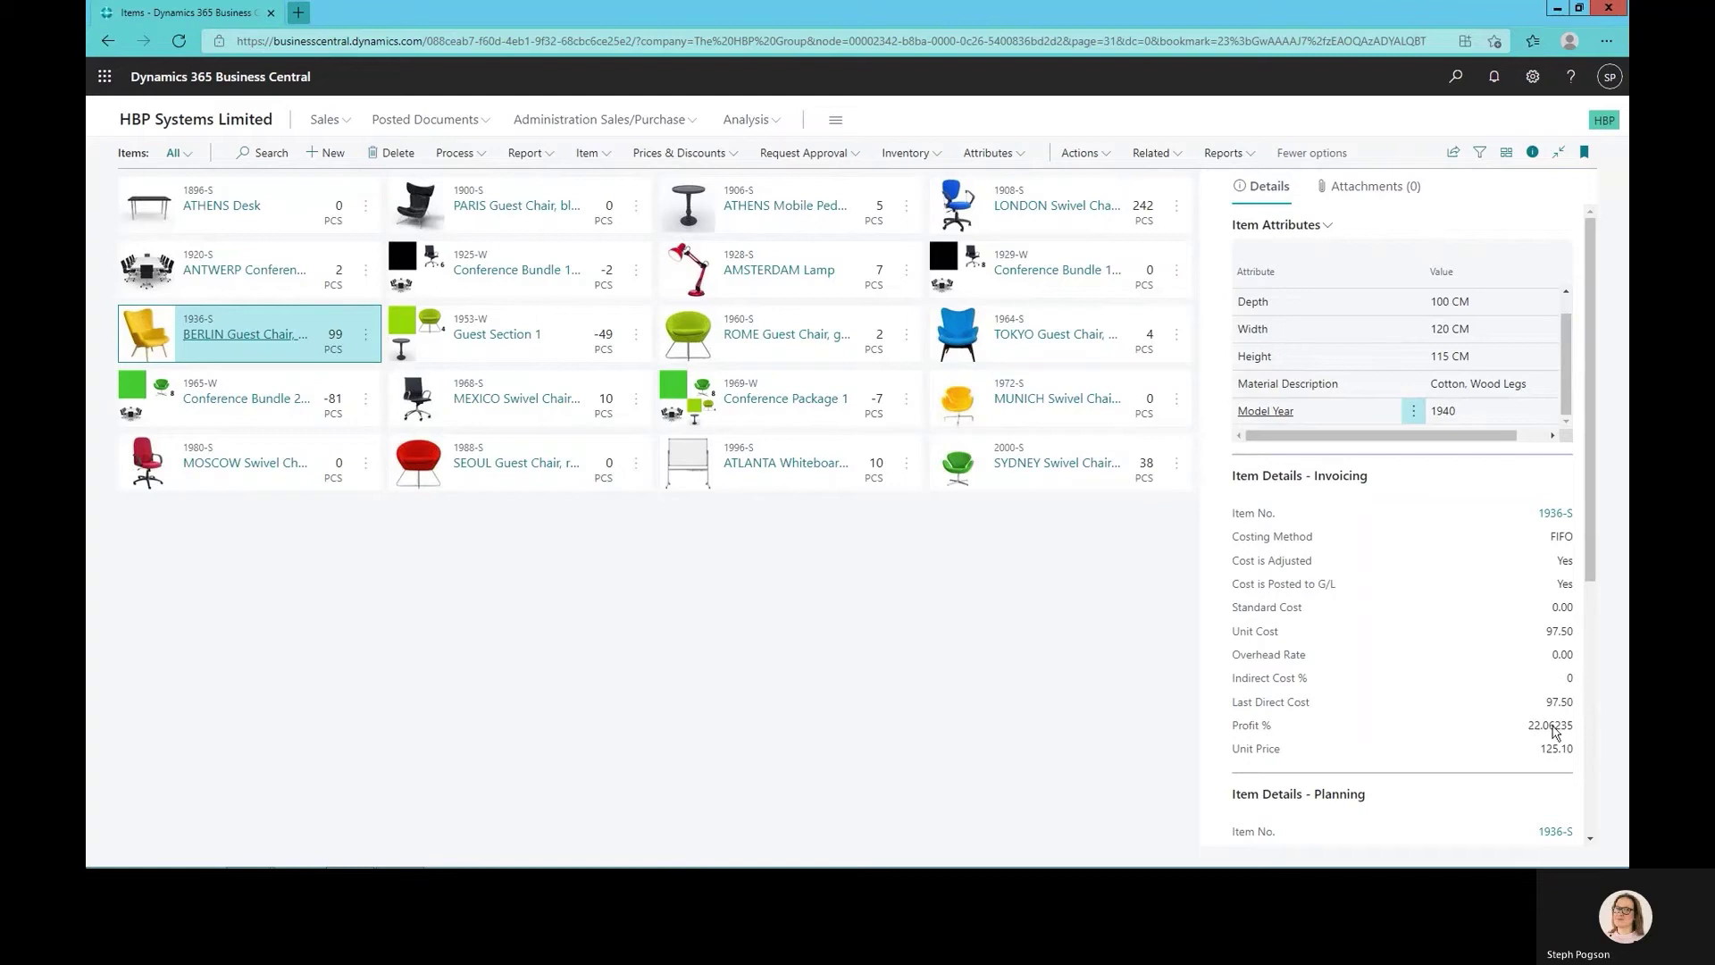
click(1154, 154)
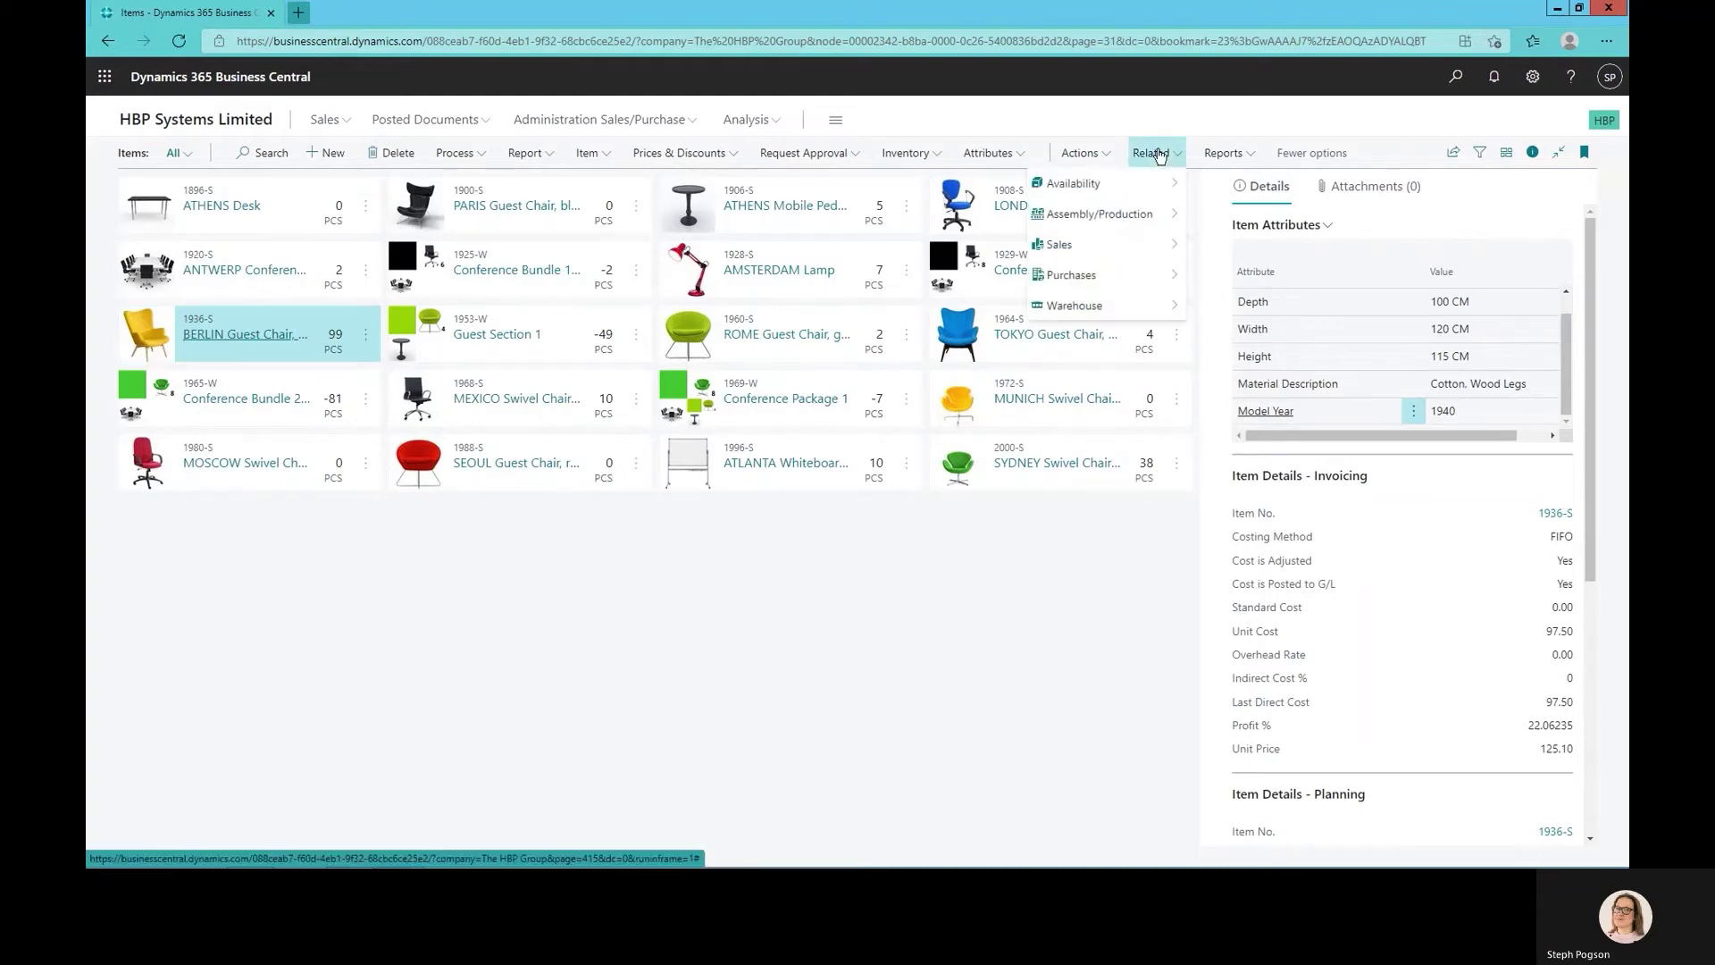
mouse_move(1161, 183)
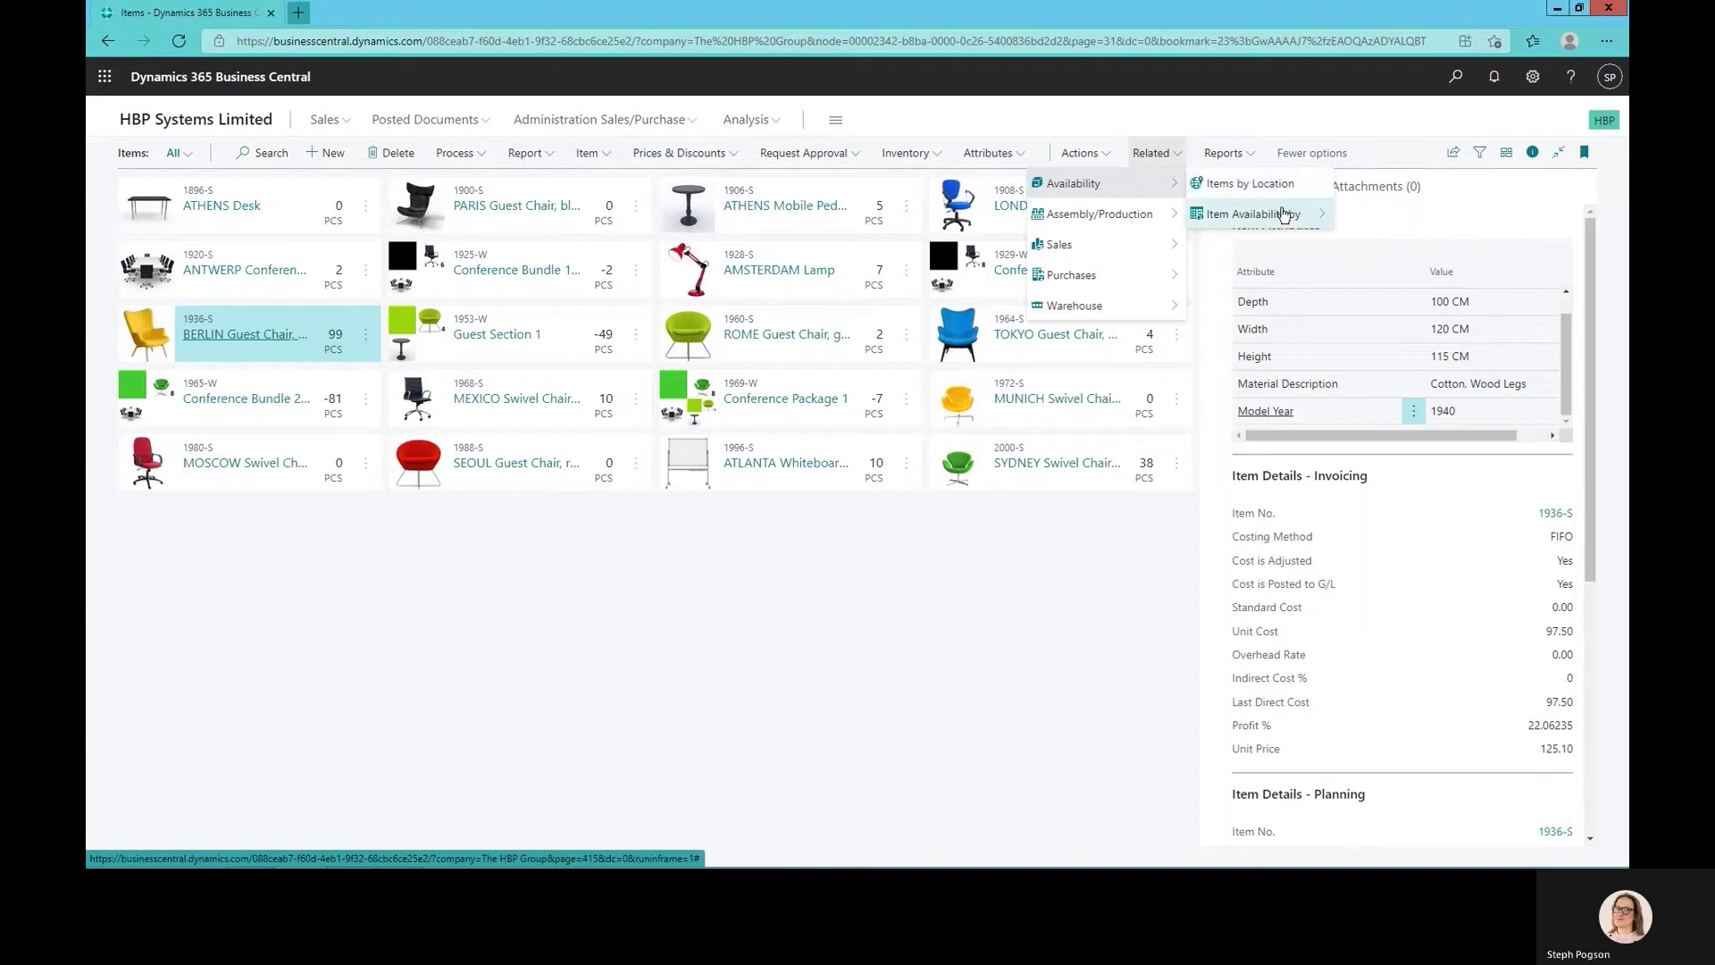
mouse_move(1299, 213)
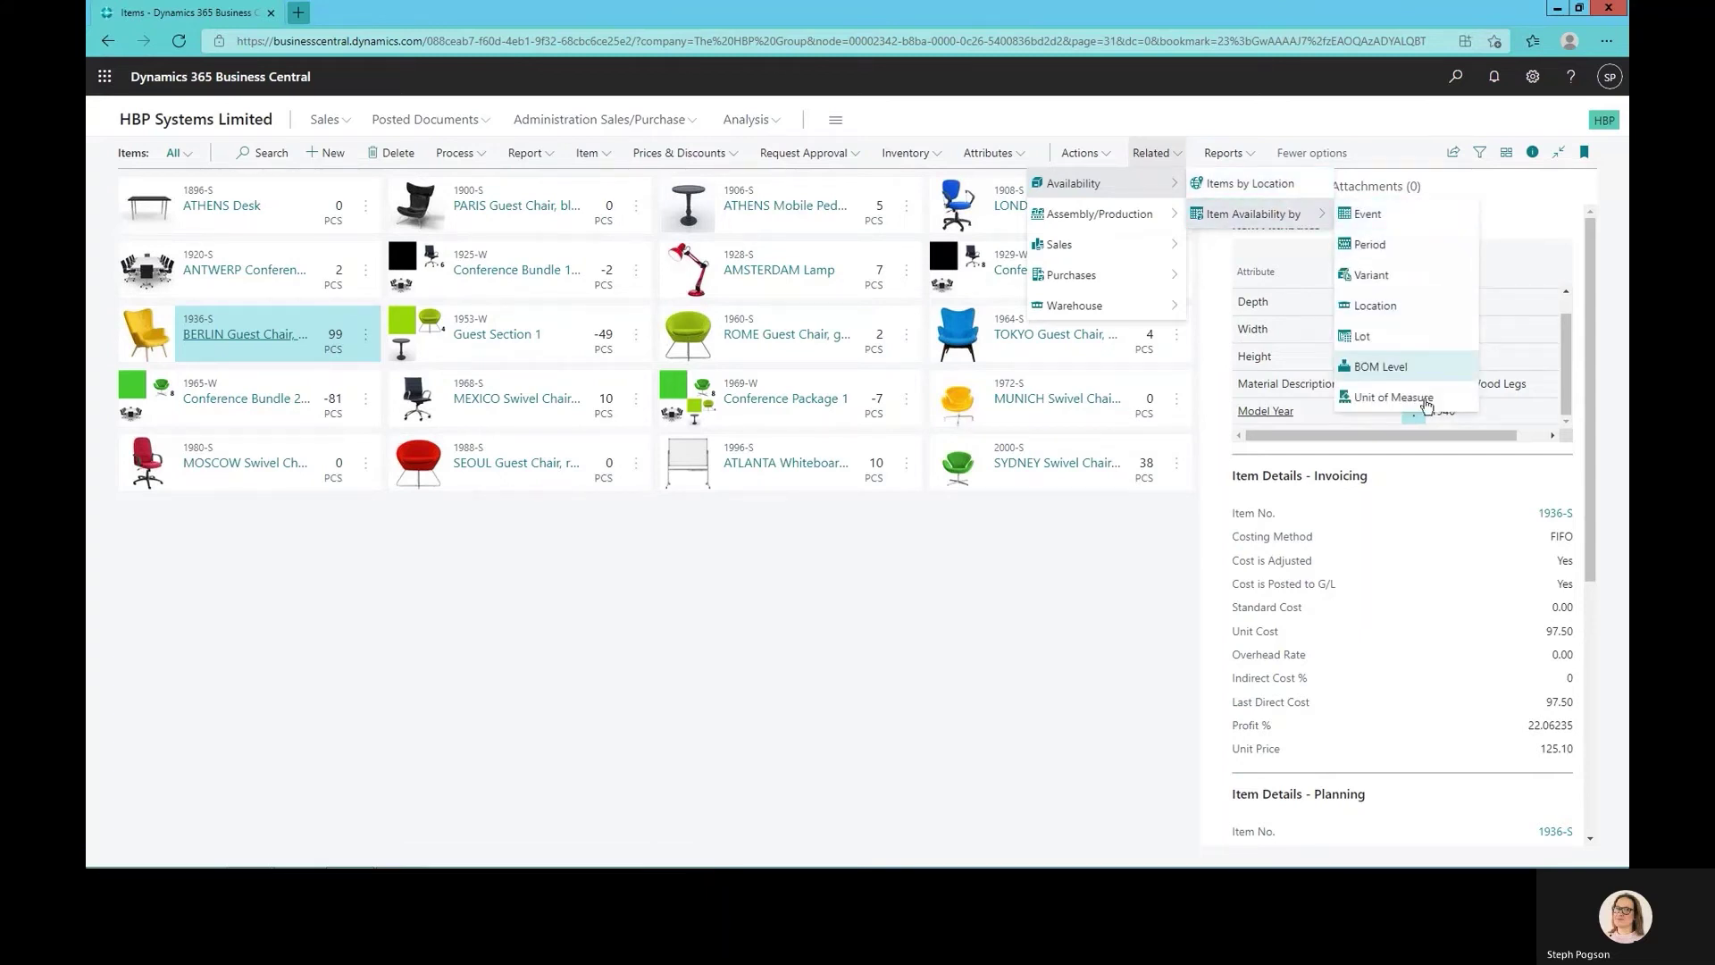
click(1061, 582)
Preview the Inventory - Top 10 List report from Inventory Statistics, then close the preview.
click(1241, 153)
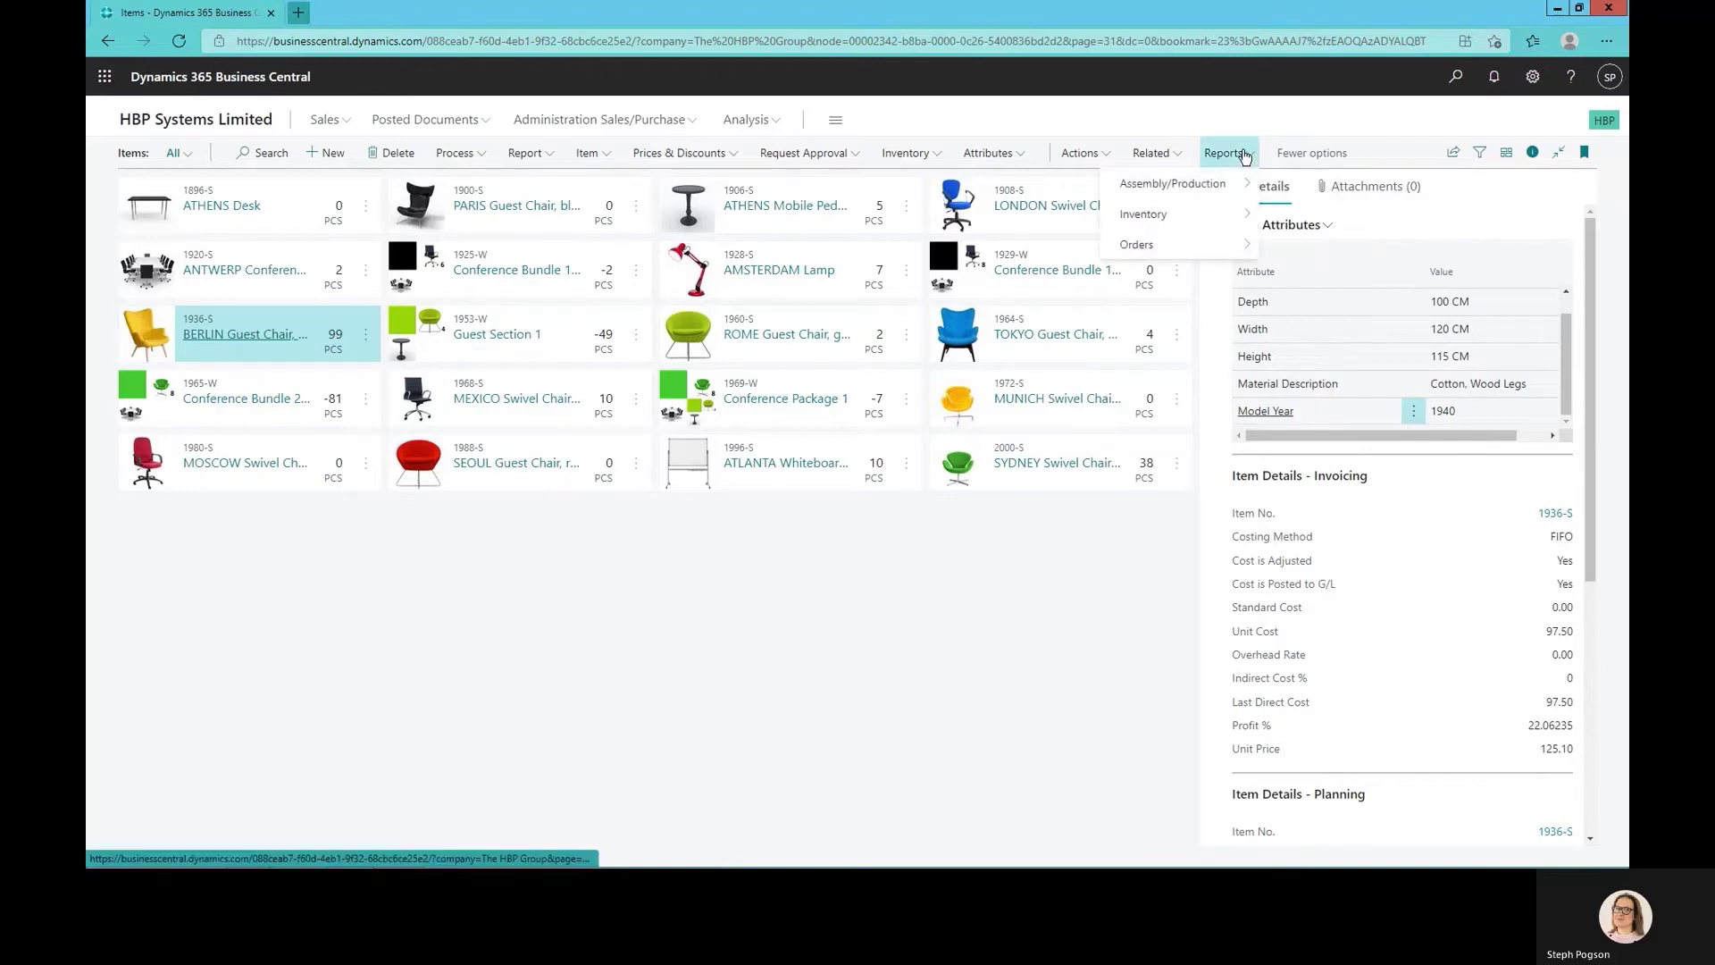
click(1233, 218)
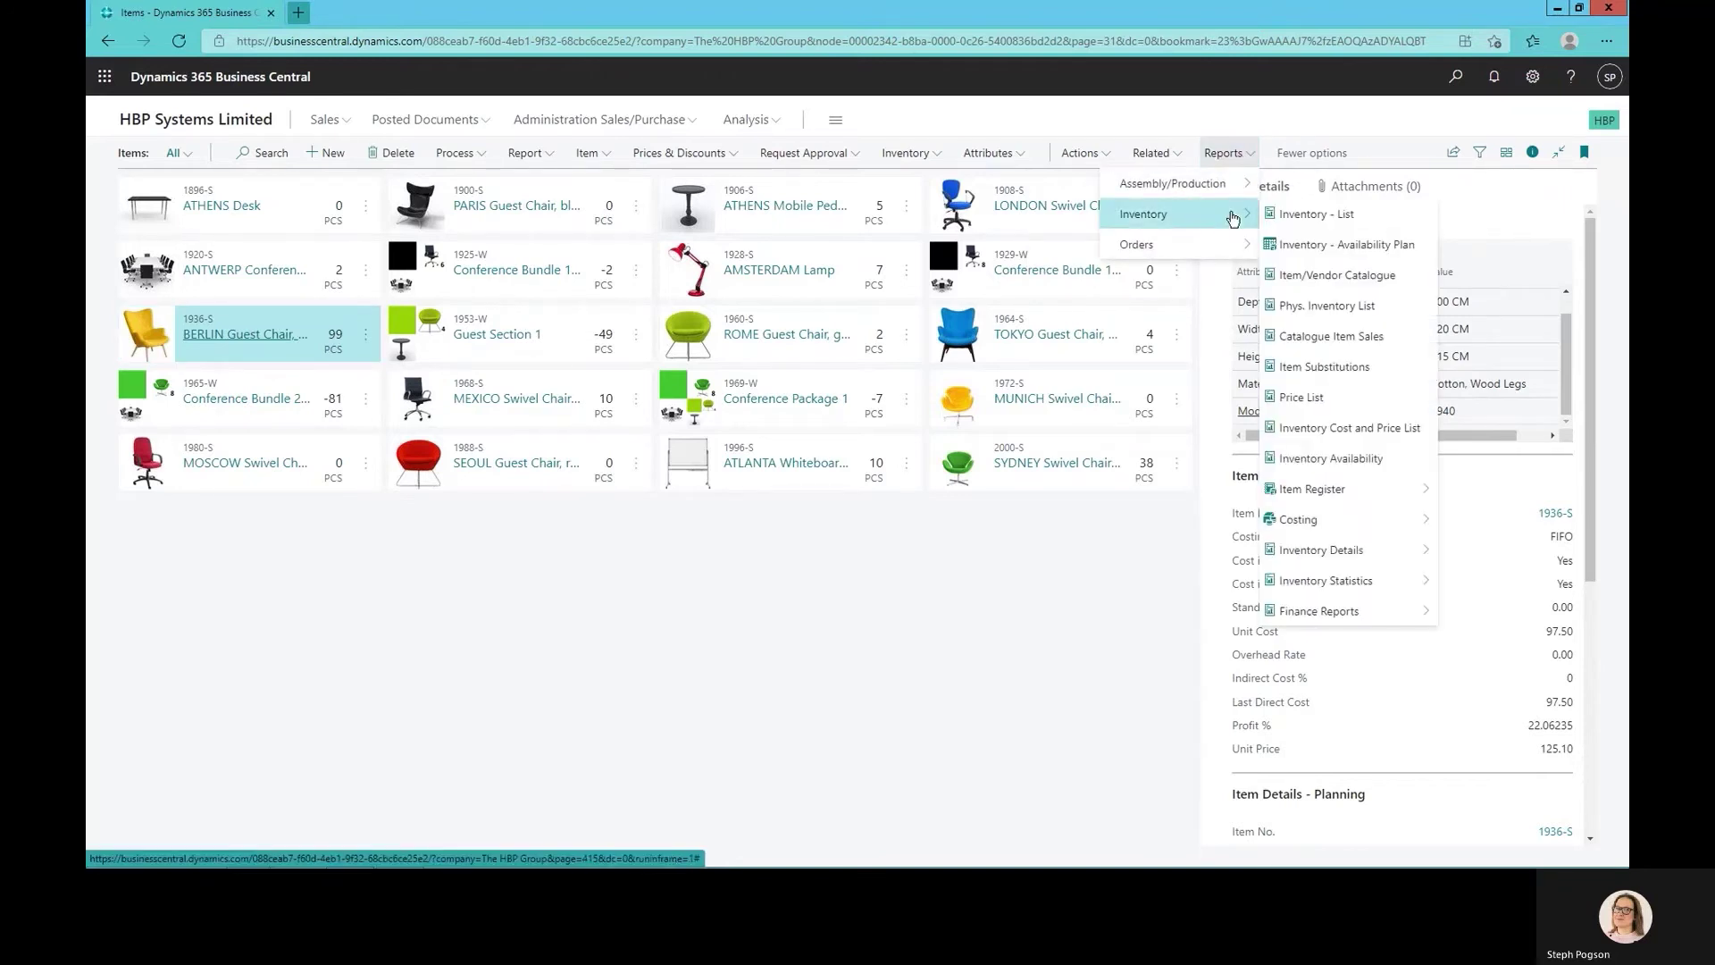
click(1360, 583)
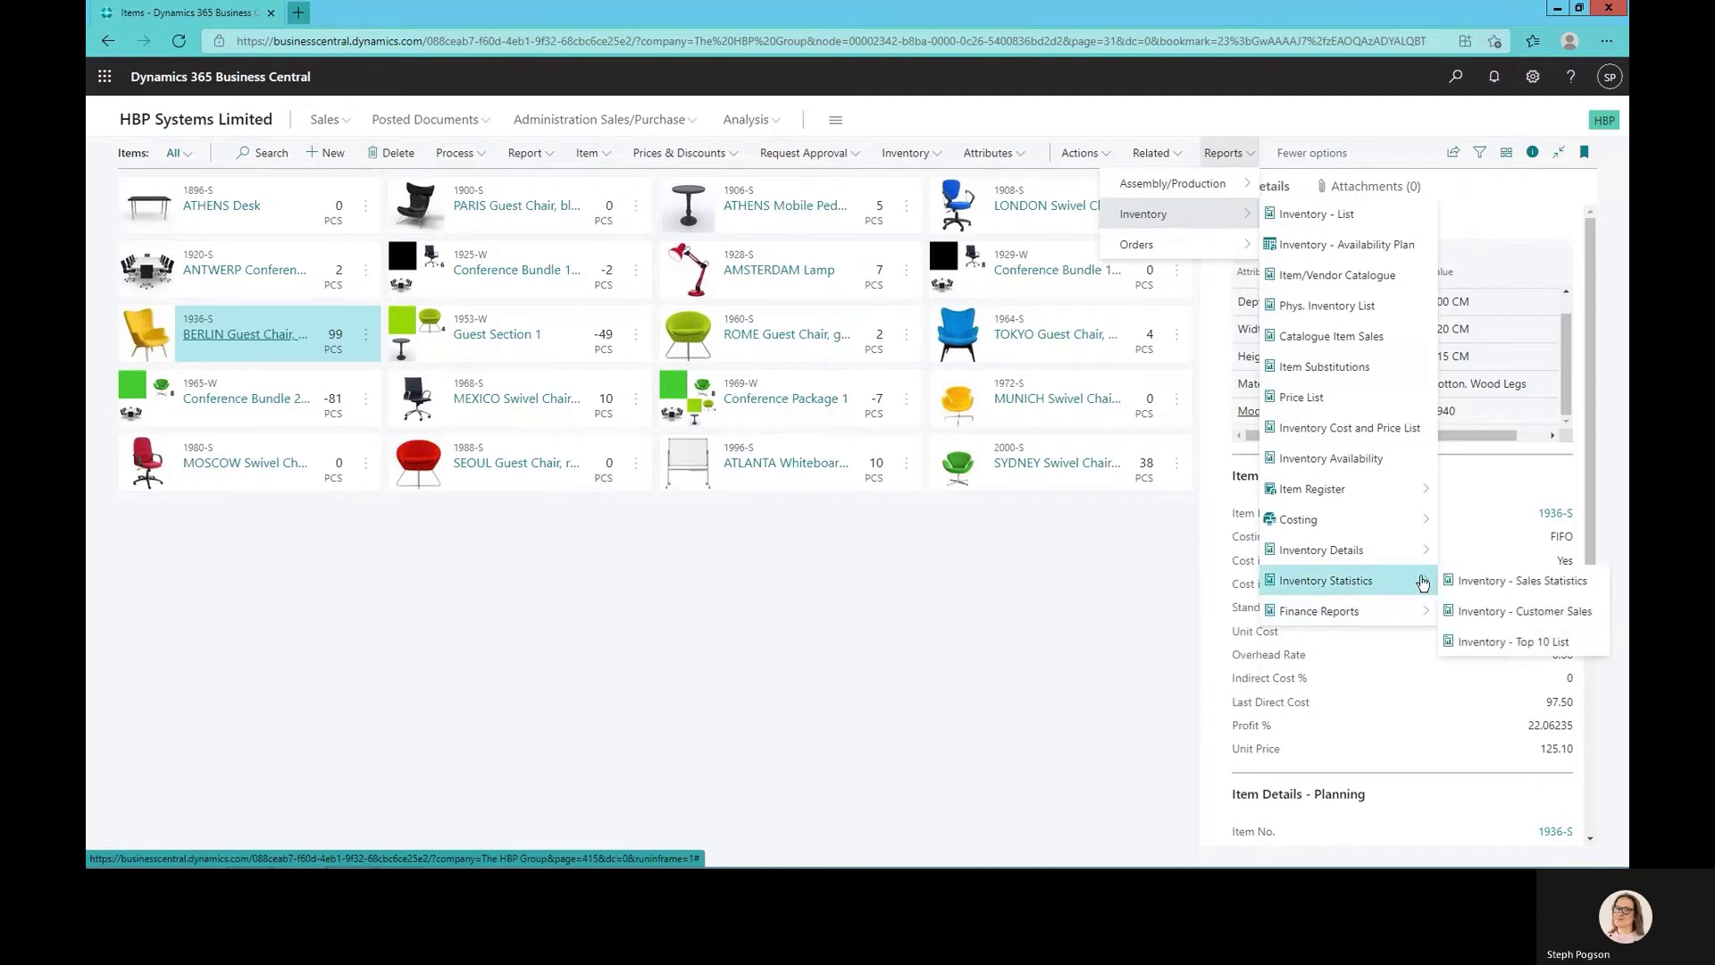
click(1582, 642)
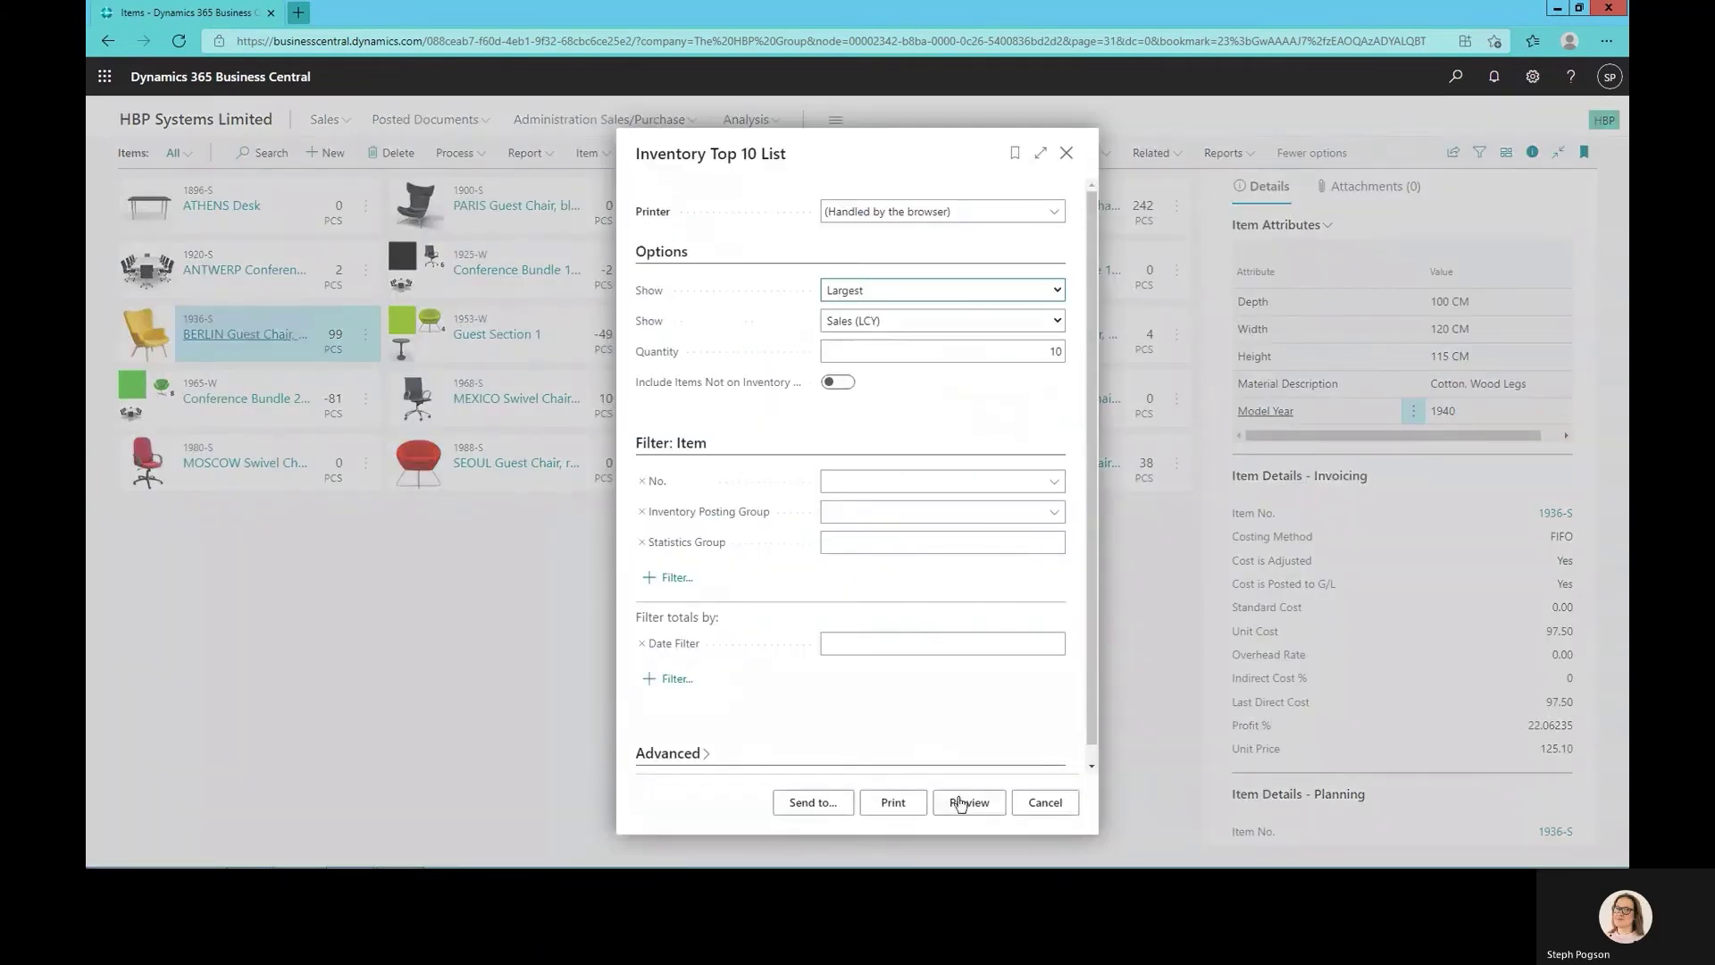
click(961, 802)
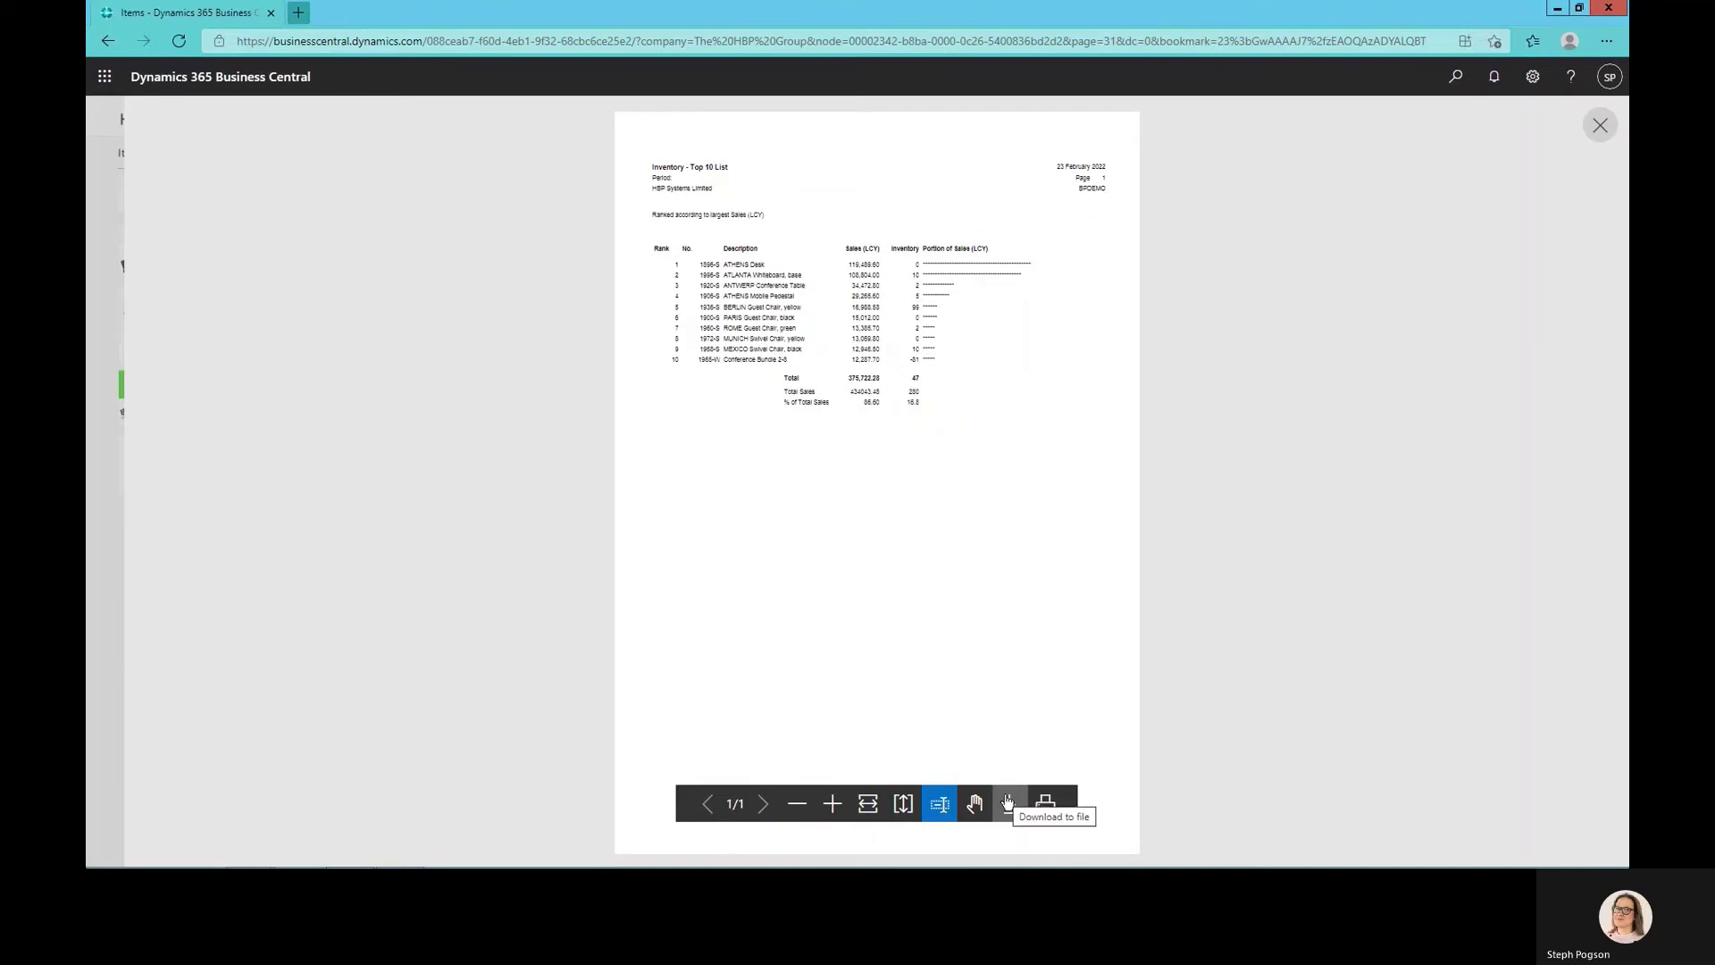
click(1598, 128)
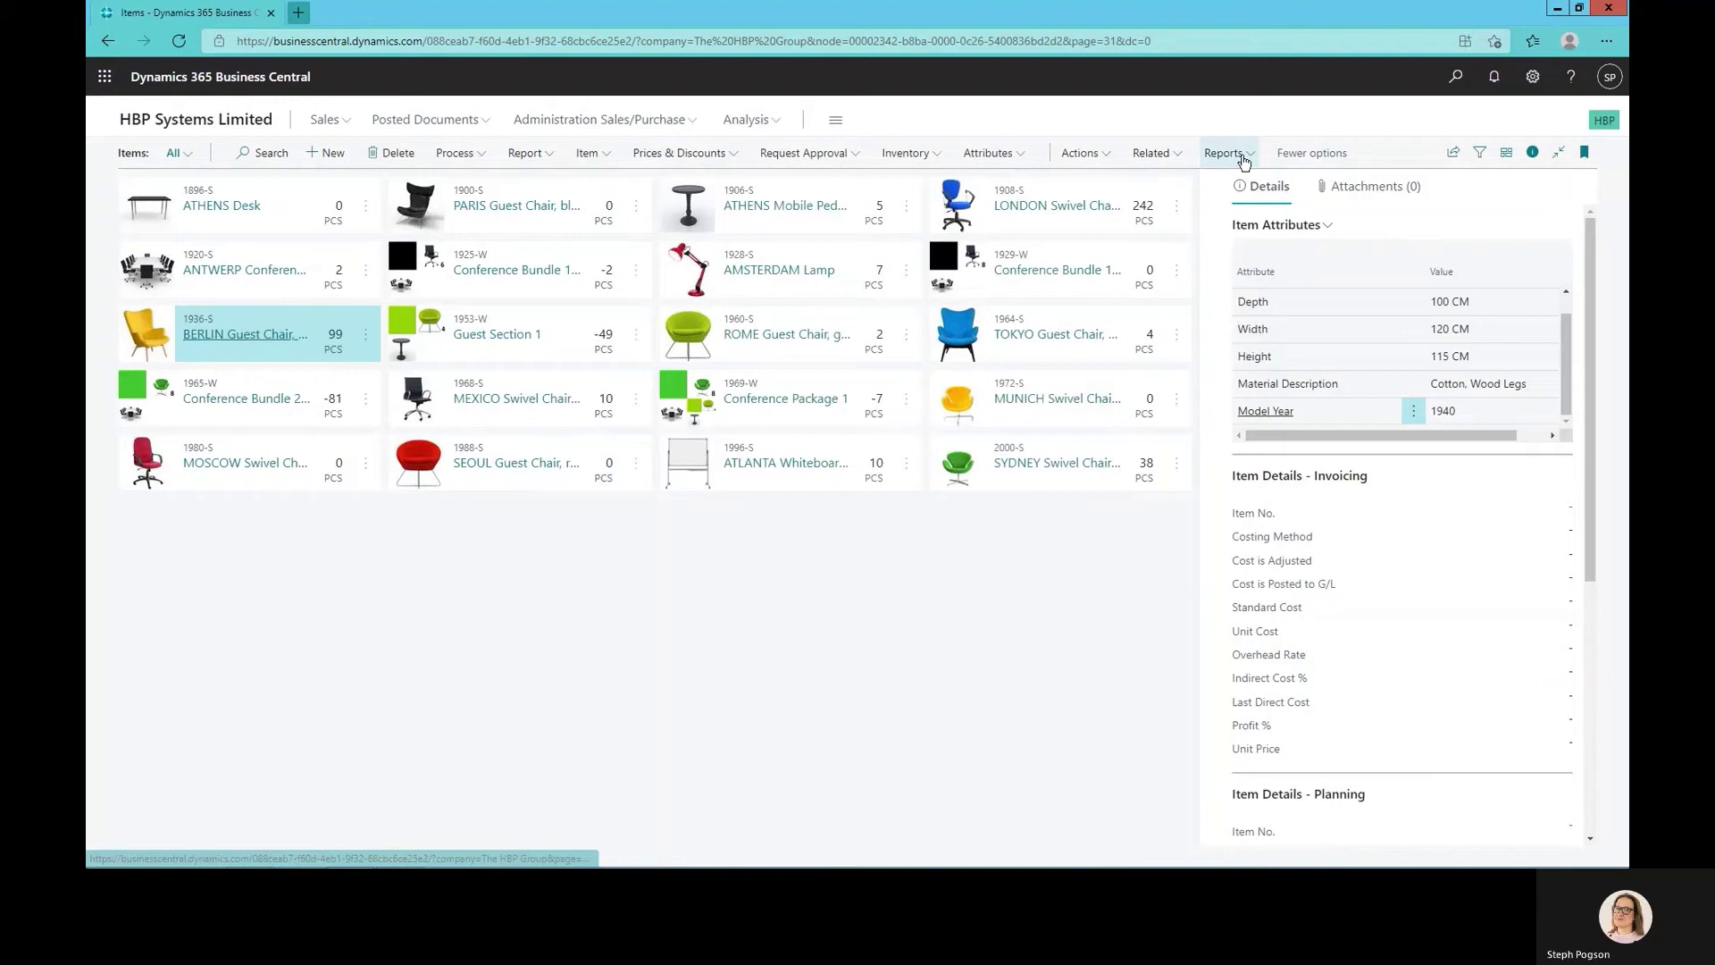
click(1243, 157)
mouse_move(1237, 181)
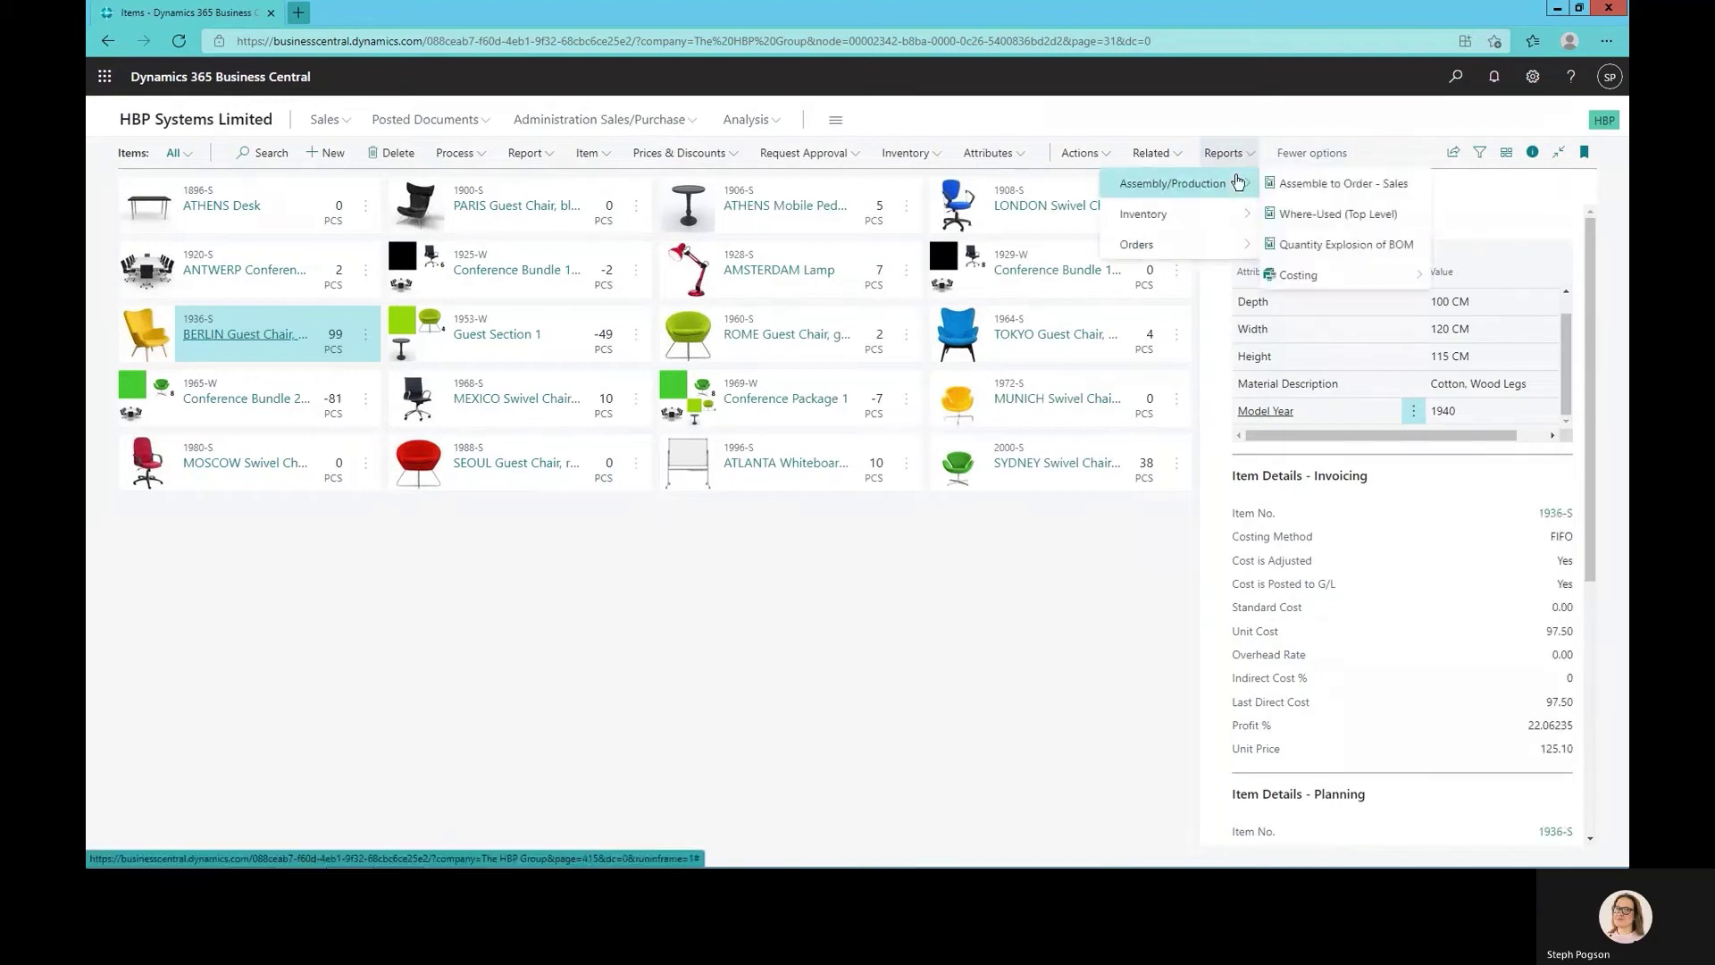
mouse_move(1179, 214)
mouse_move(1376, 563)
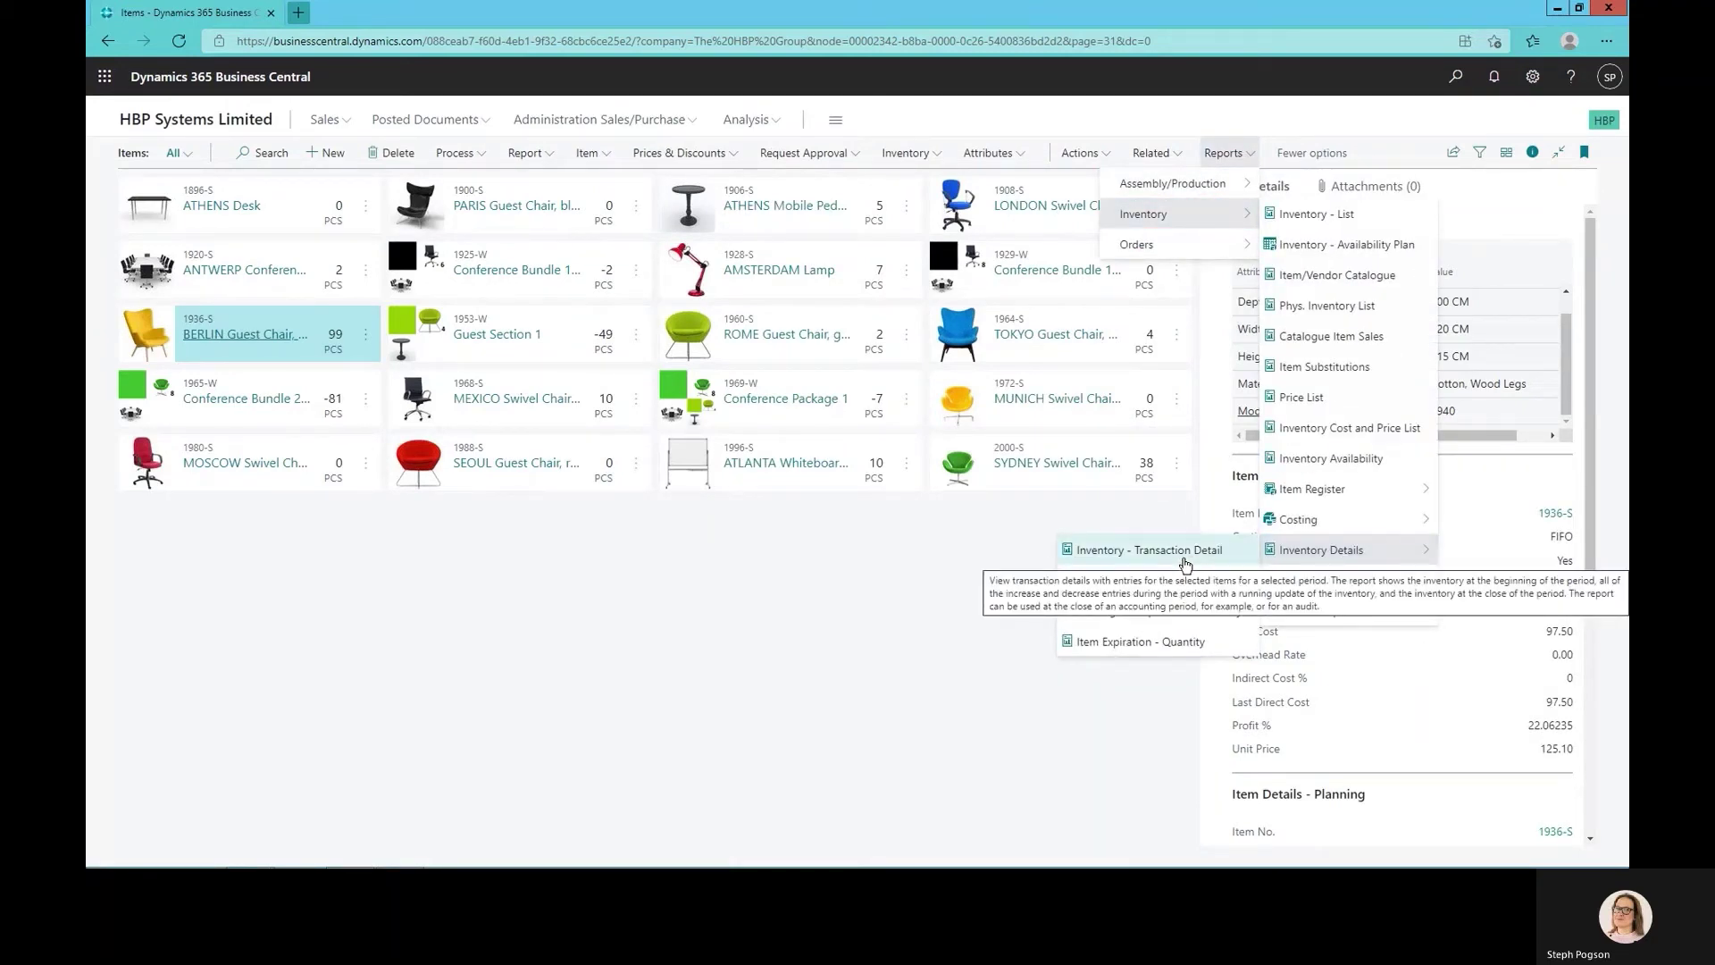
click(1141, 625)
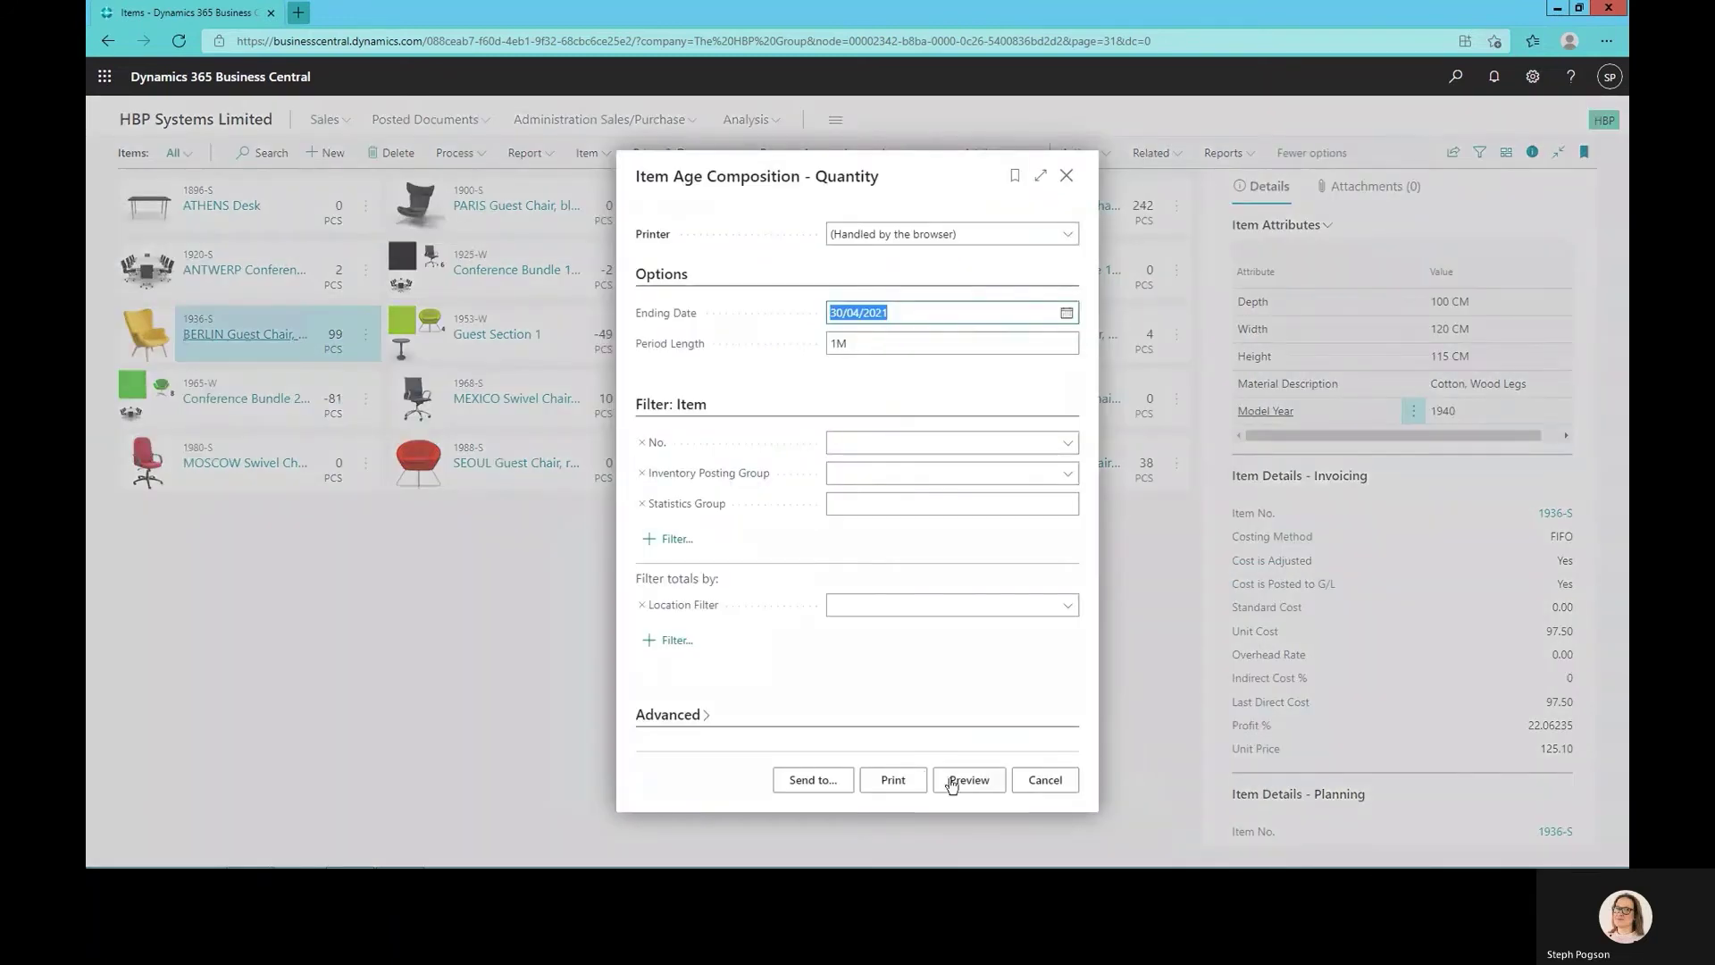
click(952, 782)
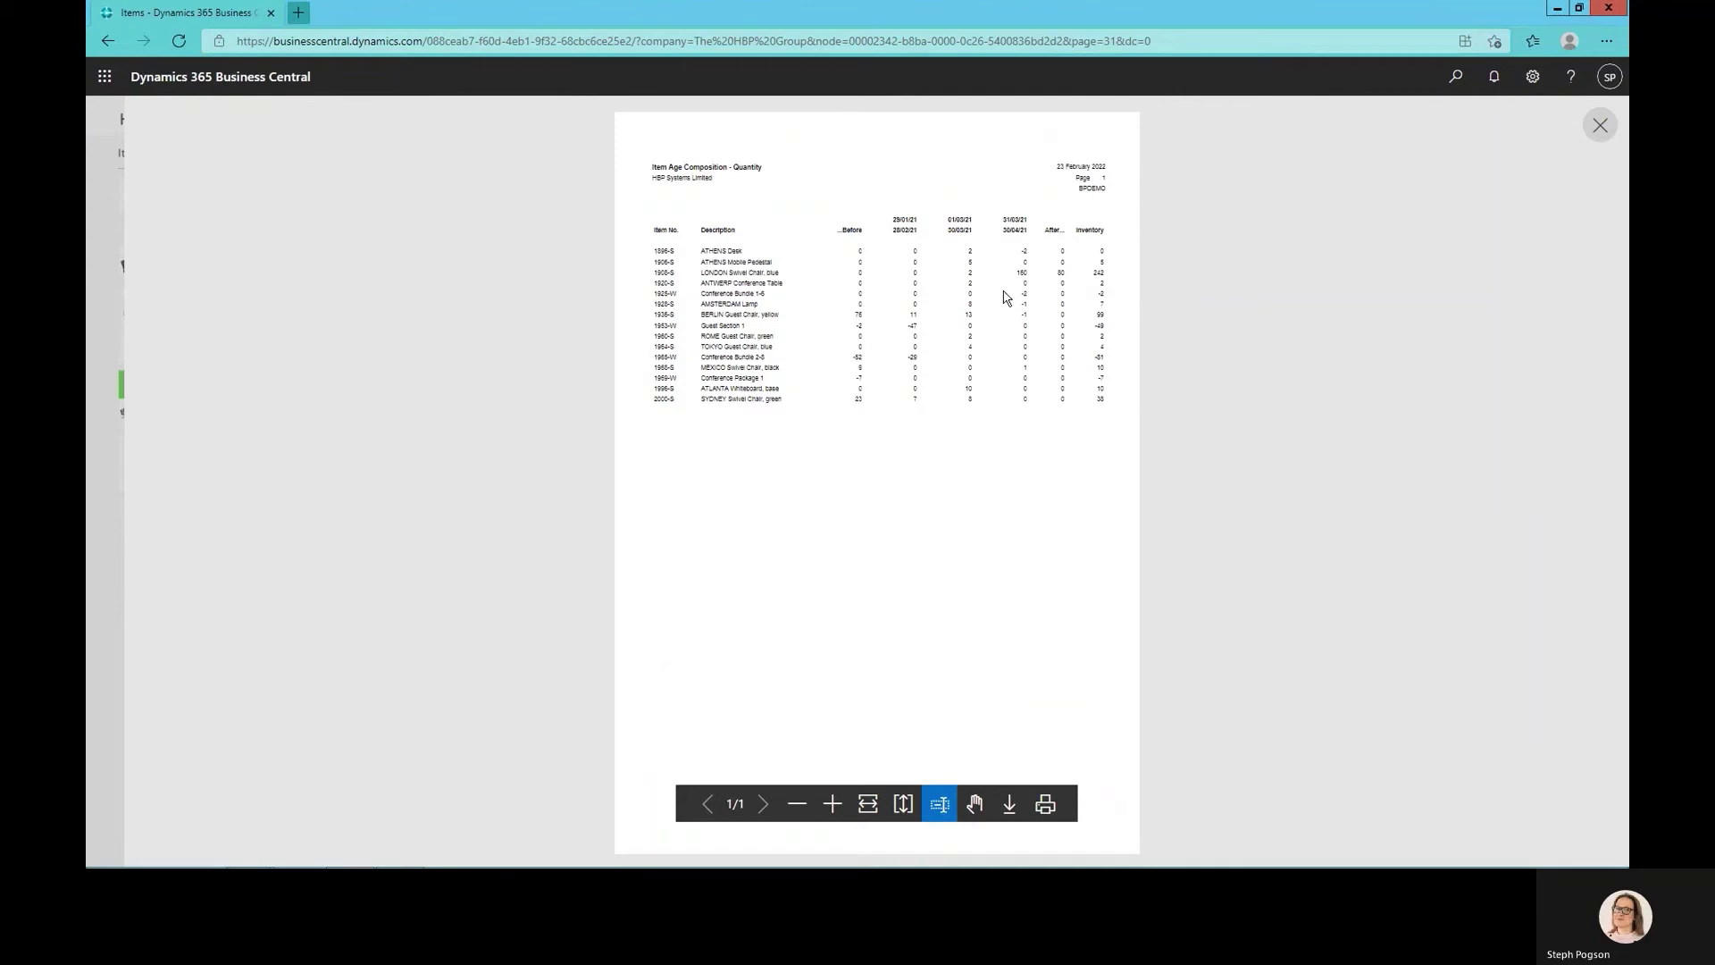
click(1600, 124)
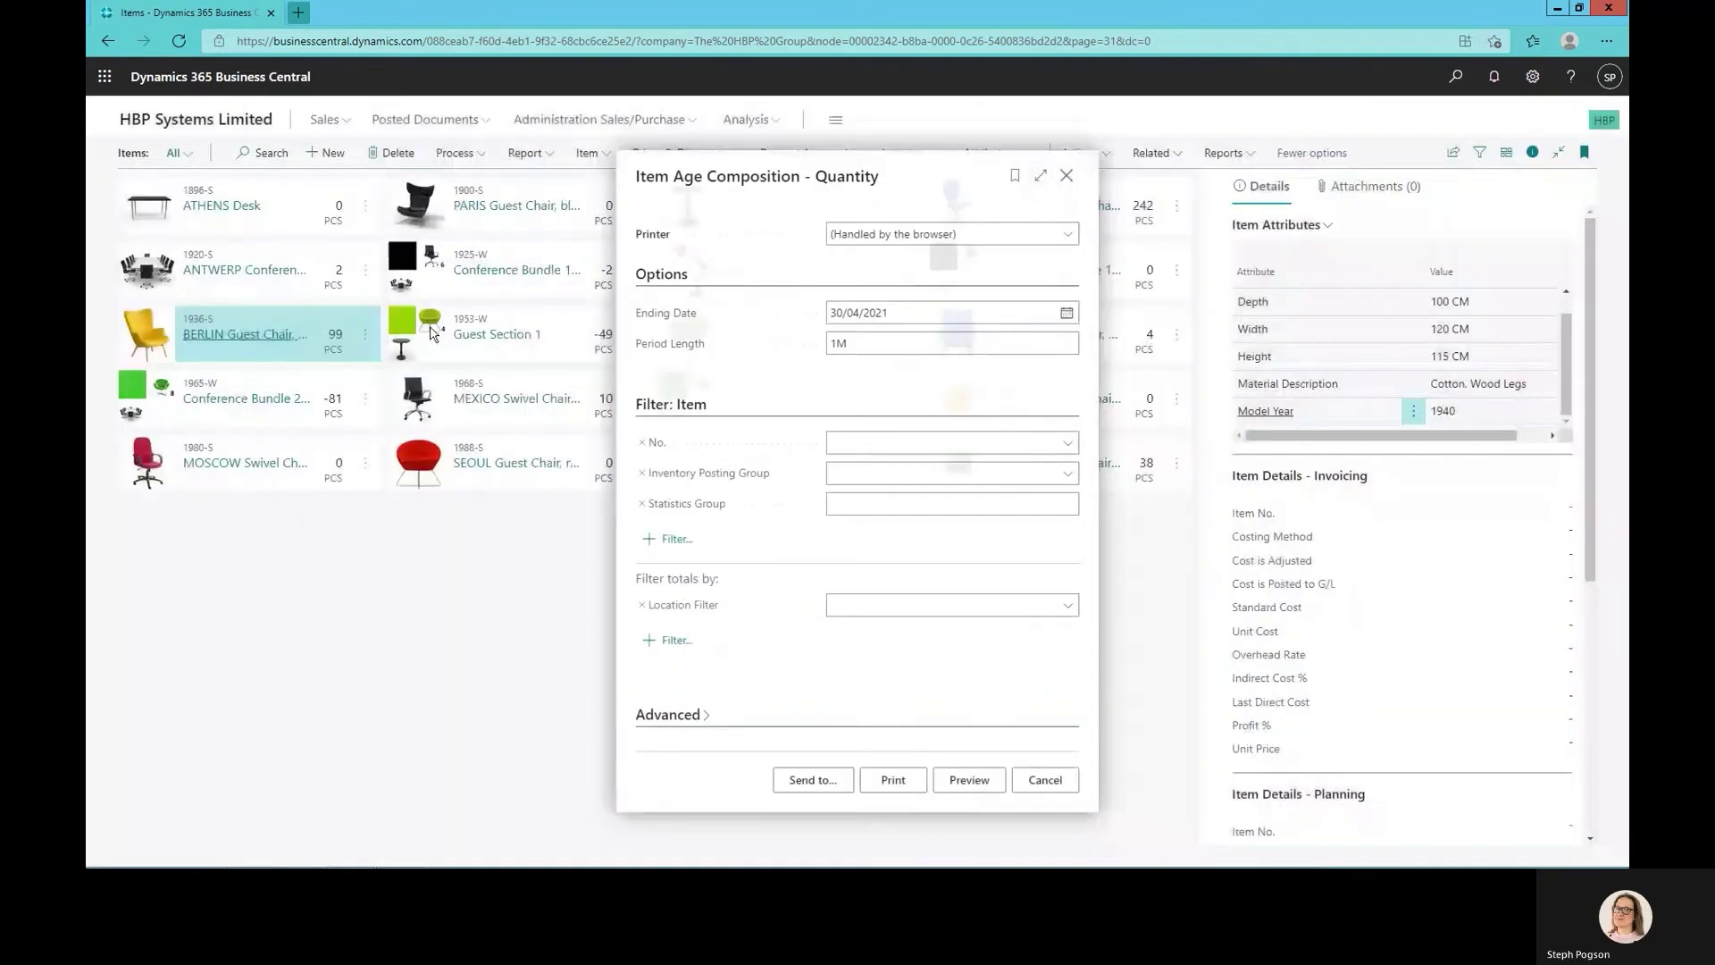
Draft a Share to Teams message about a sales campaign to reduce stock age, then close it unsent.
key(Escape)
click(1453, 152)
click(1399, 252)
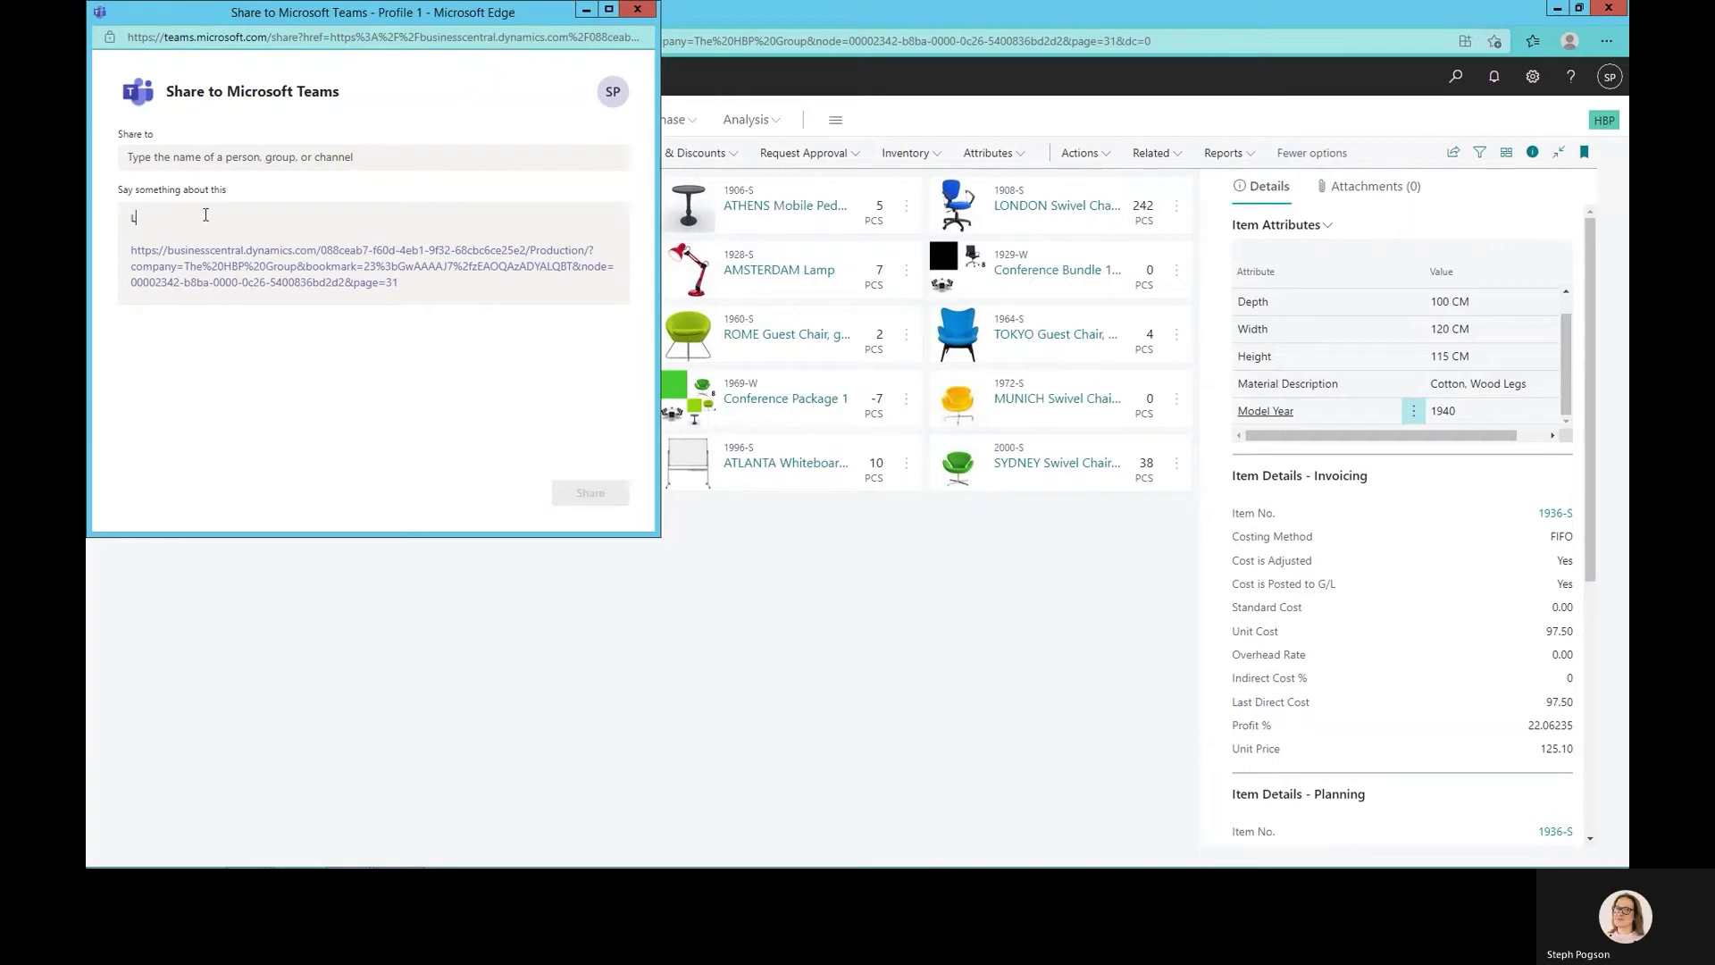
text(ook to create campaign around sales of this product to re)
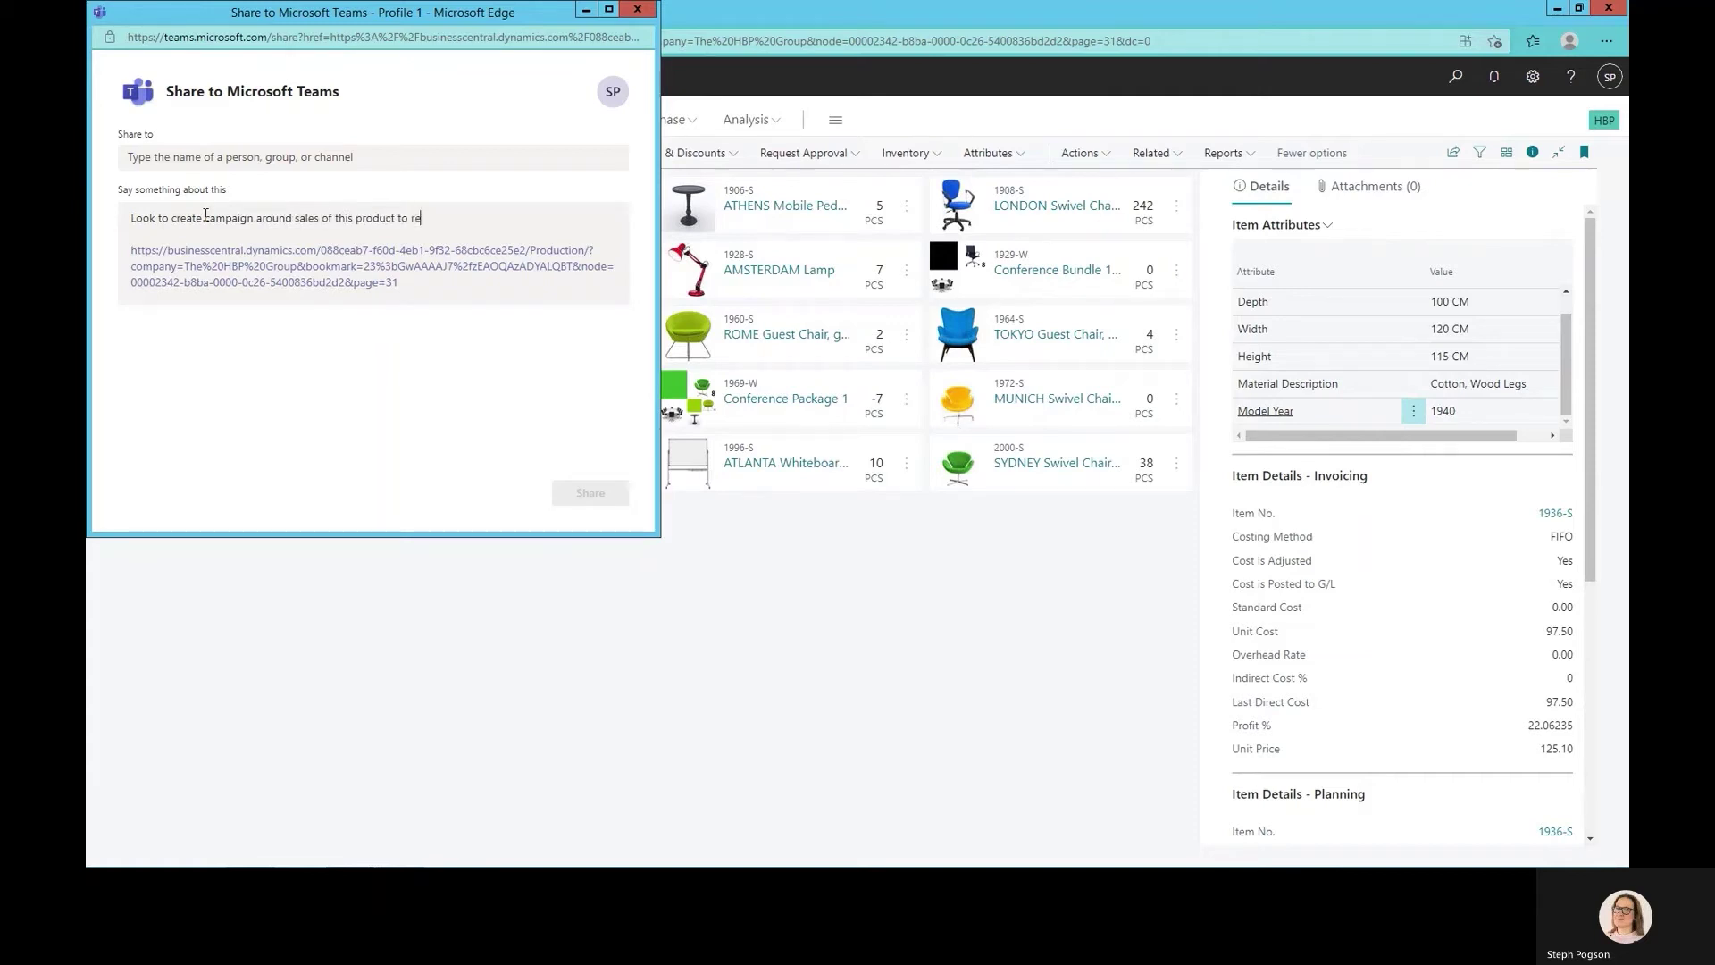
text(duce age of t)
text(tock)
click(307, 158)
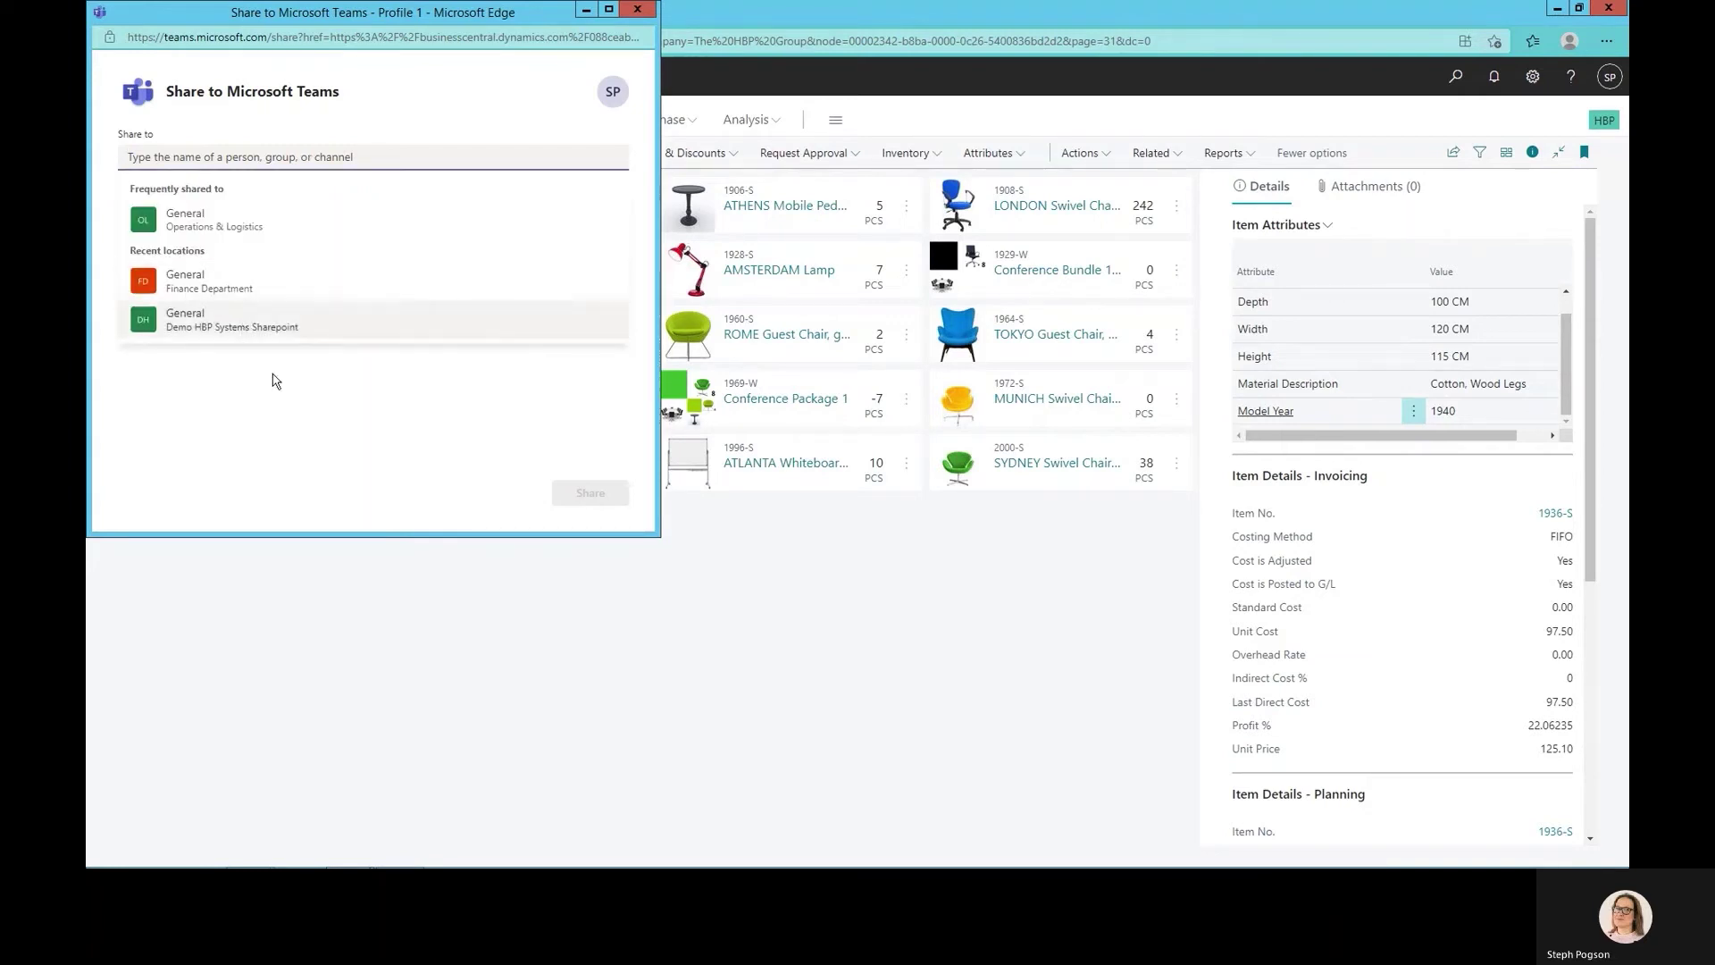
click(313, 449)
click(629, 37)
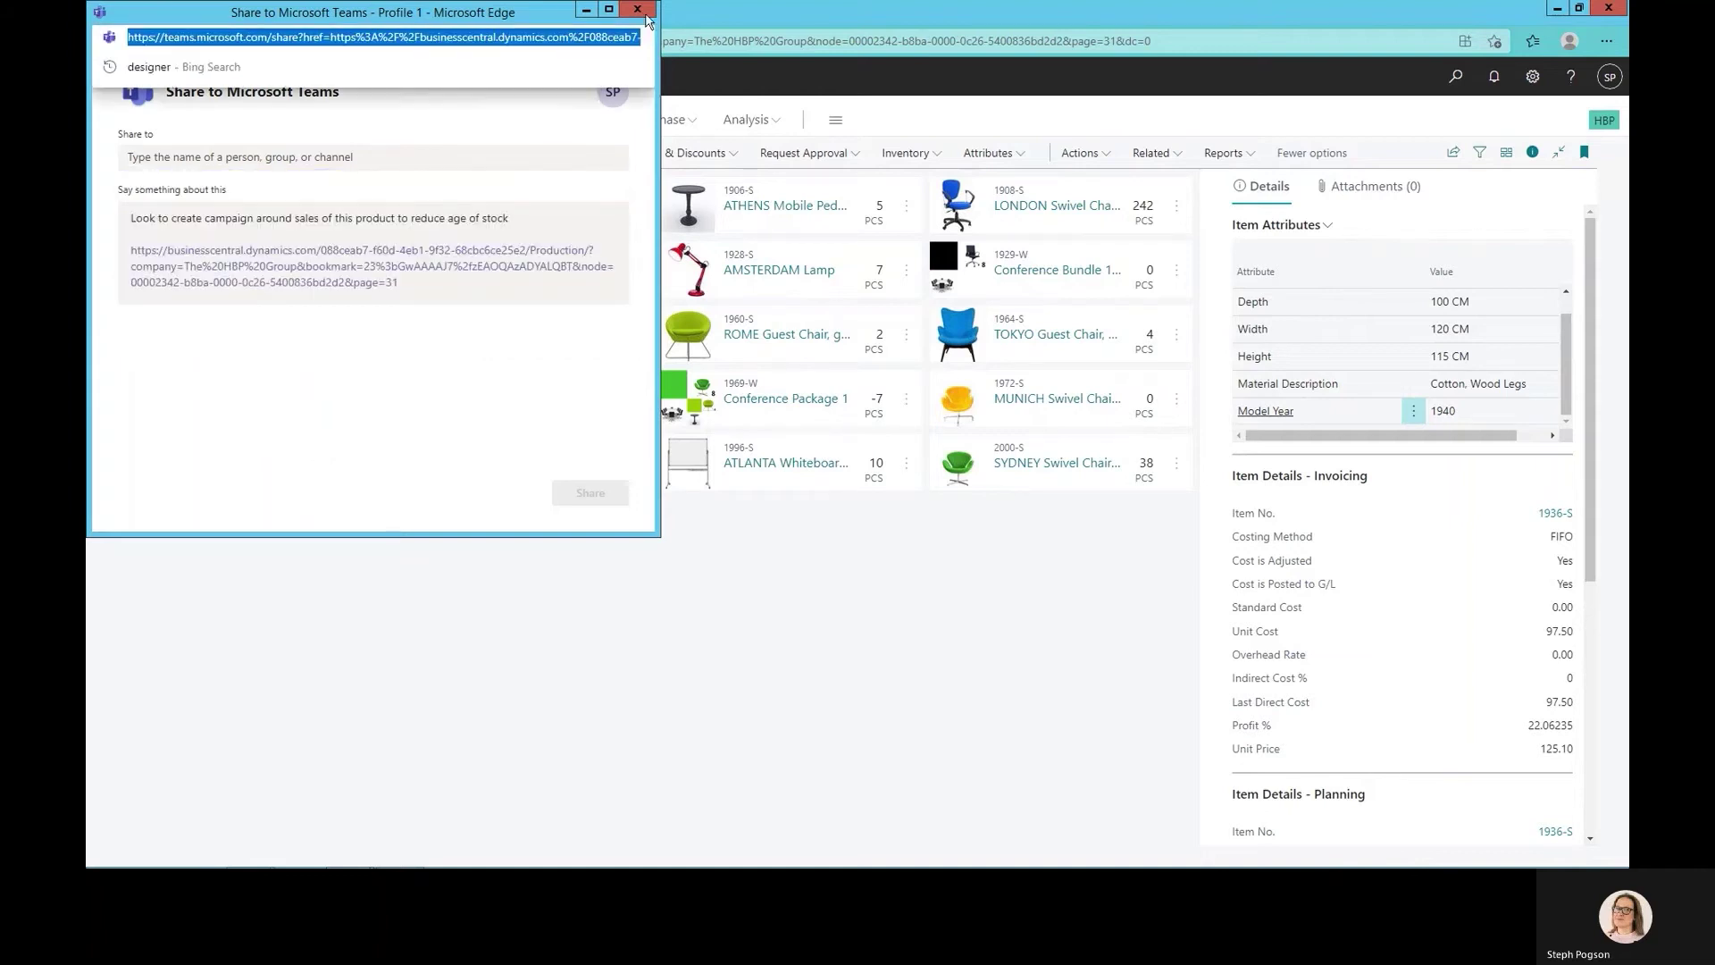
click(645, 14)
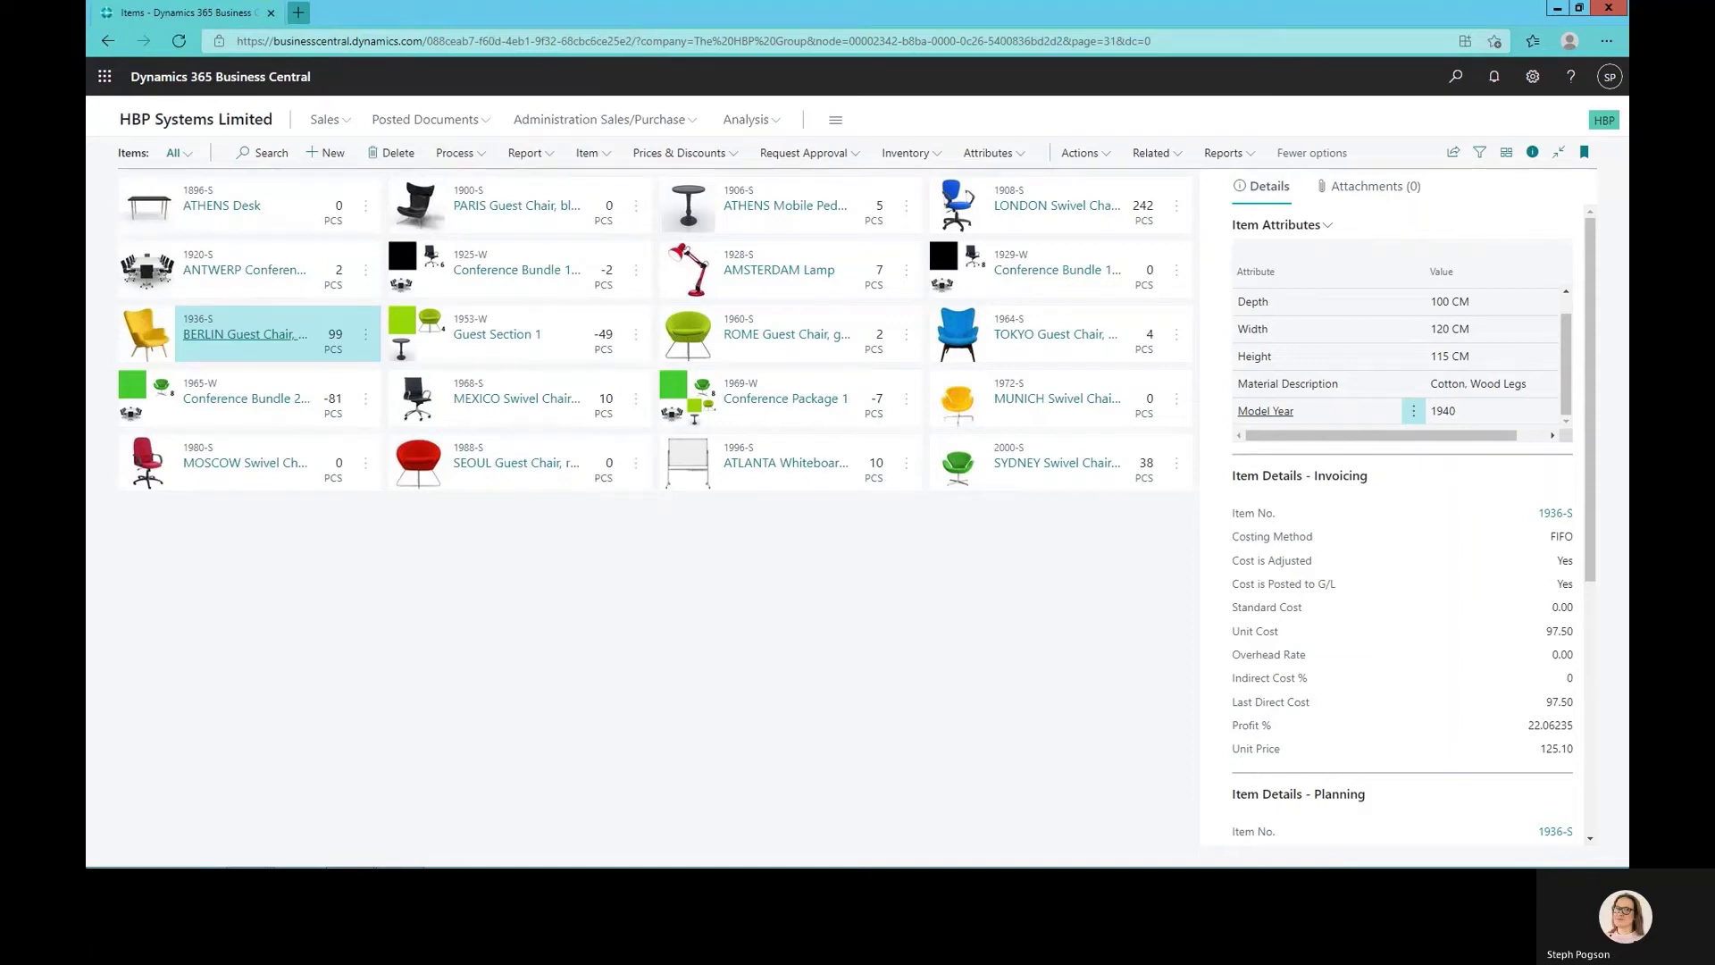
Return to the HBP Systems Limited Role Center and scroll up to the top-customer insight.
click(207, 113)
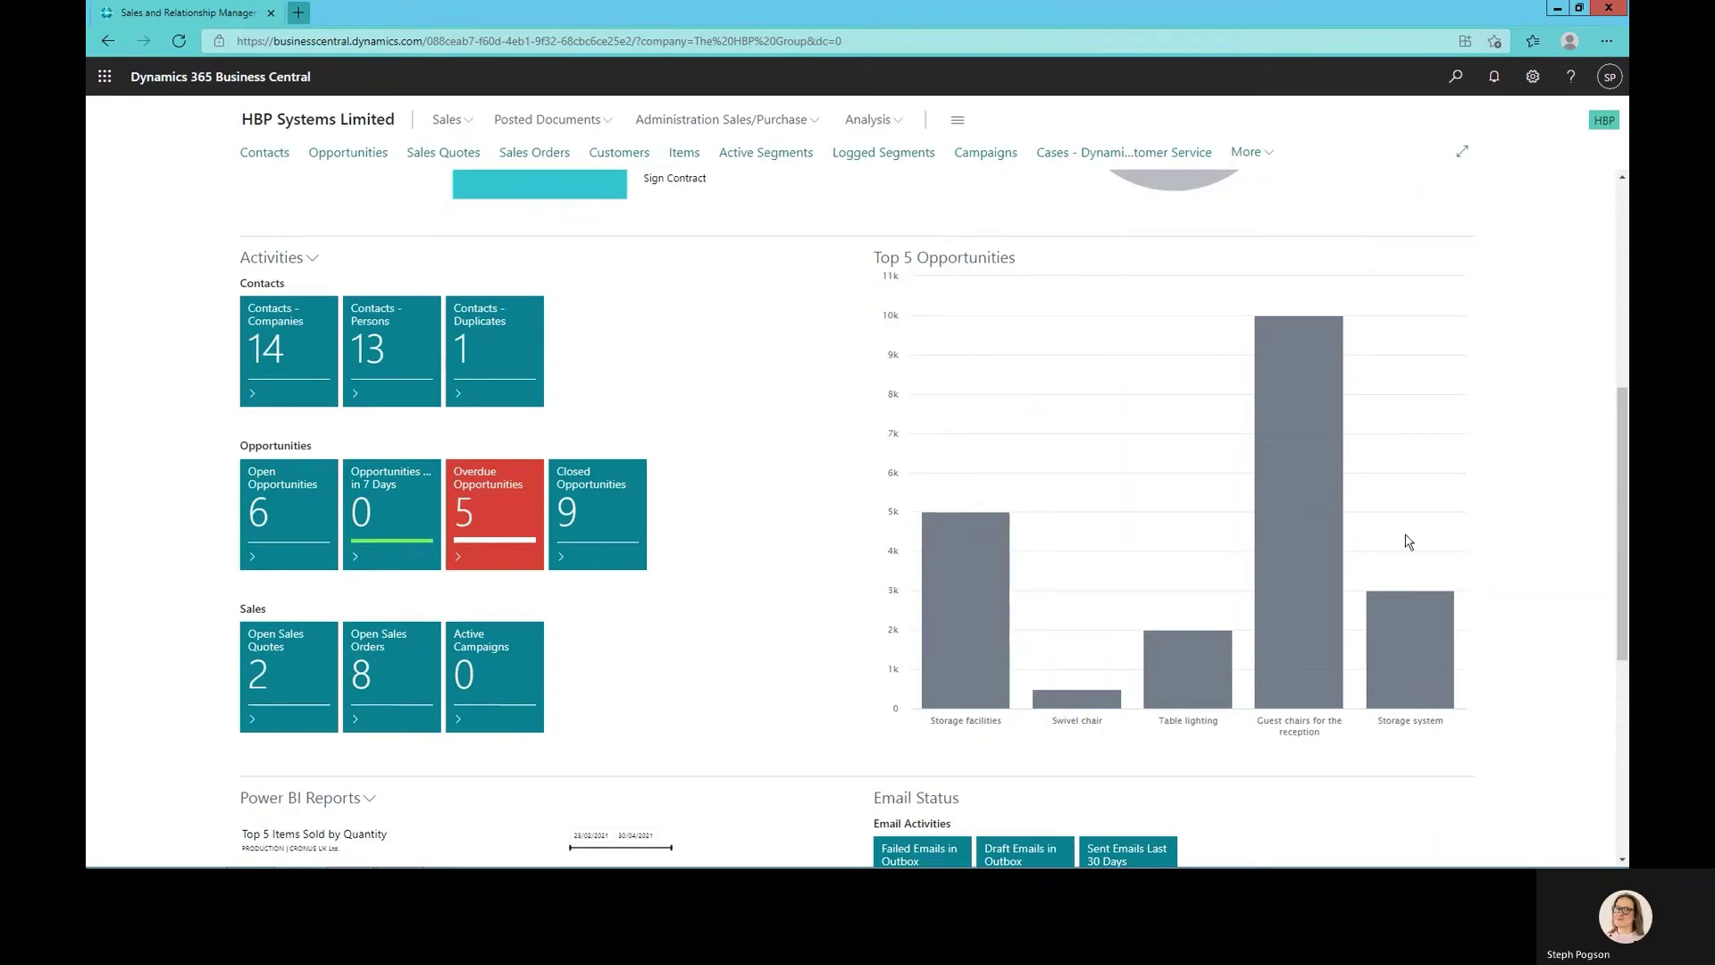
scroll(1518, 536, up, 2)
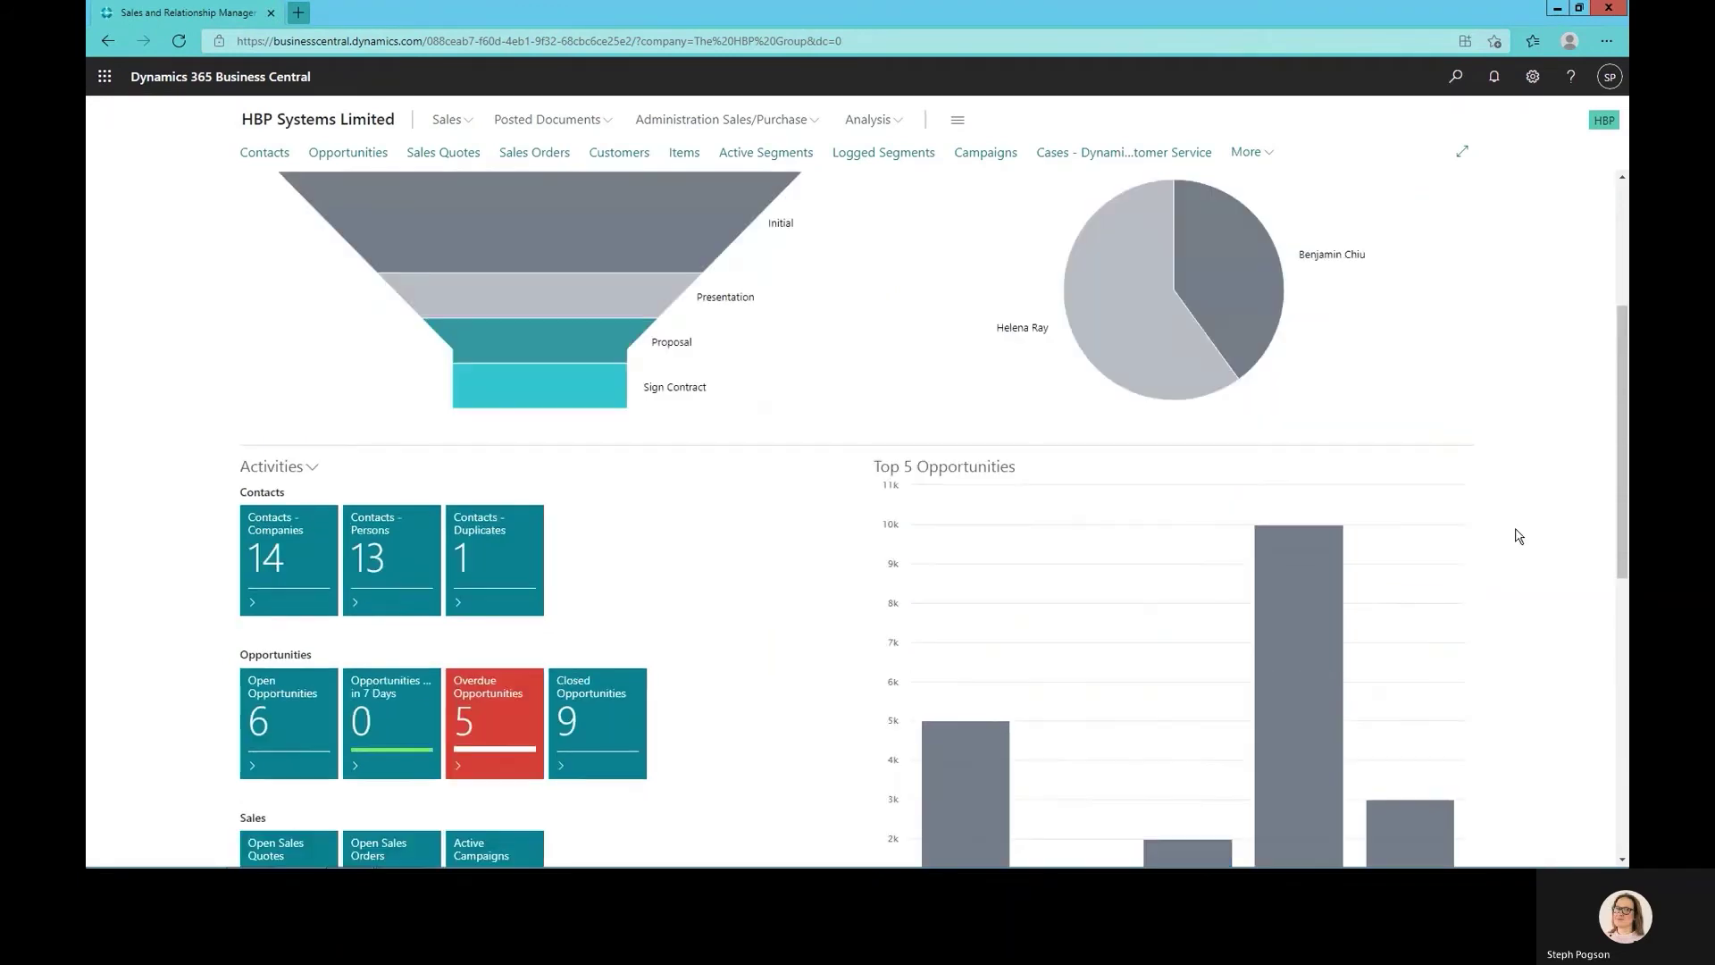
scroll(1516, 533, up, 3)
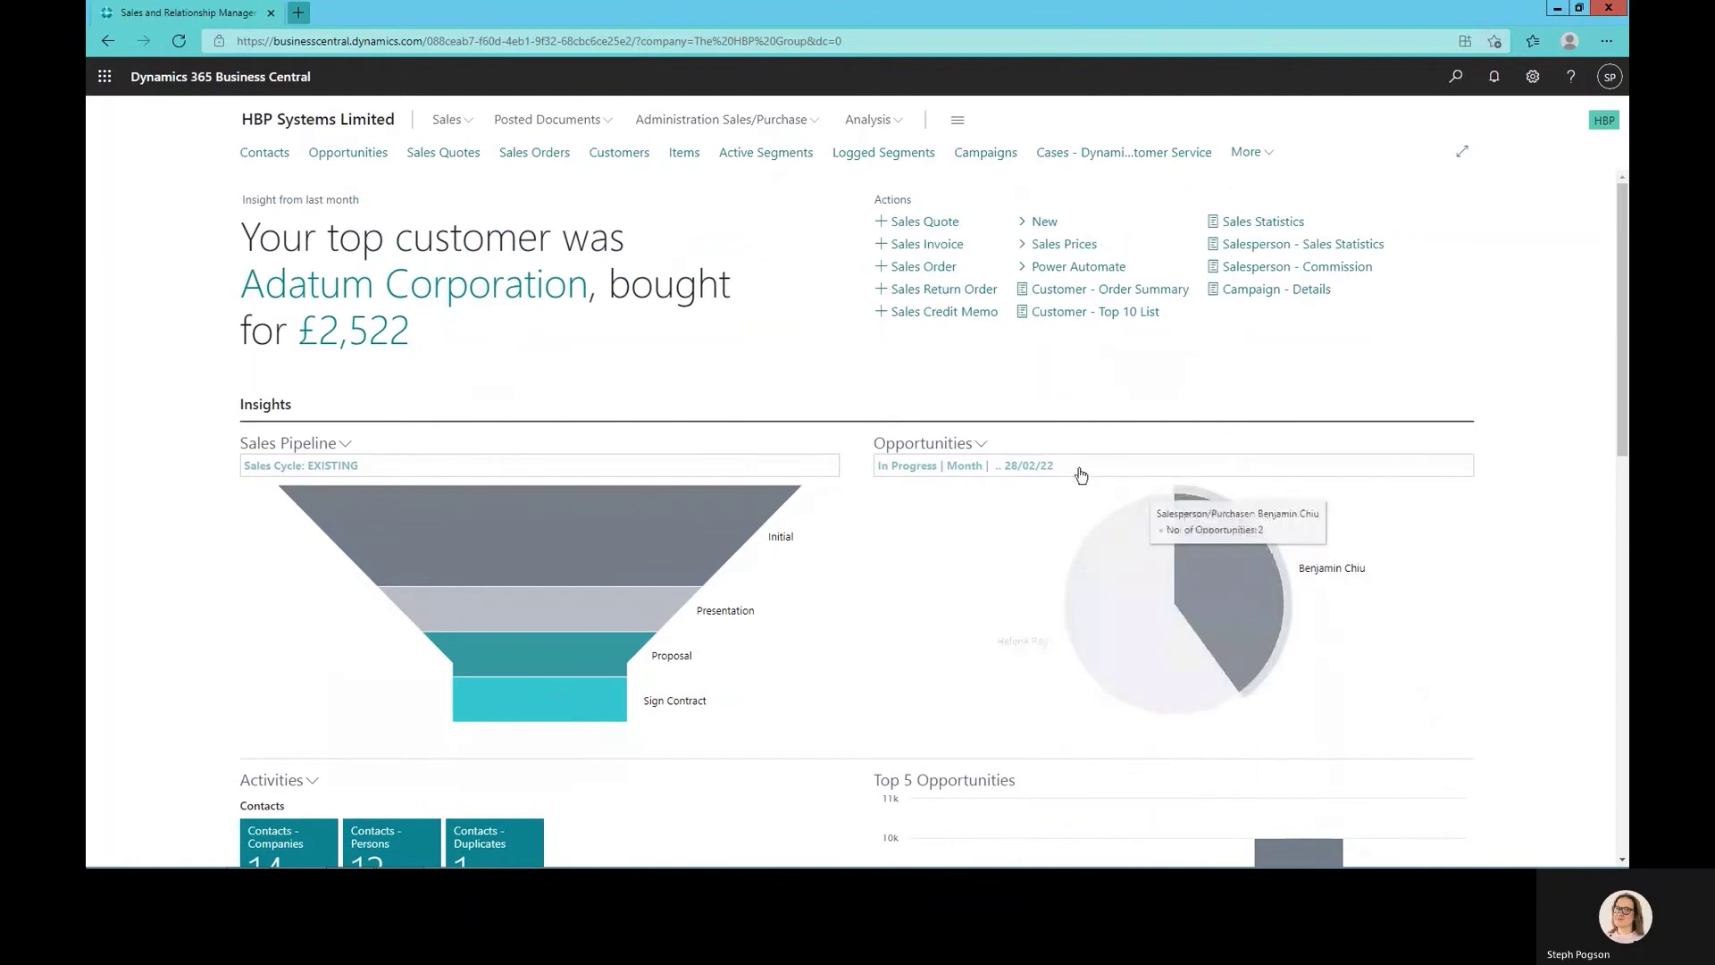
Open Power BI's Business Central Sales app and its Top 10 Items report, then return to Recent.
click(104, 76)
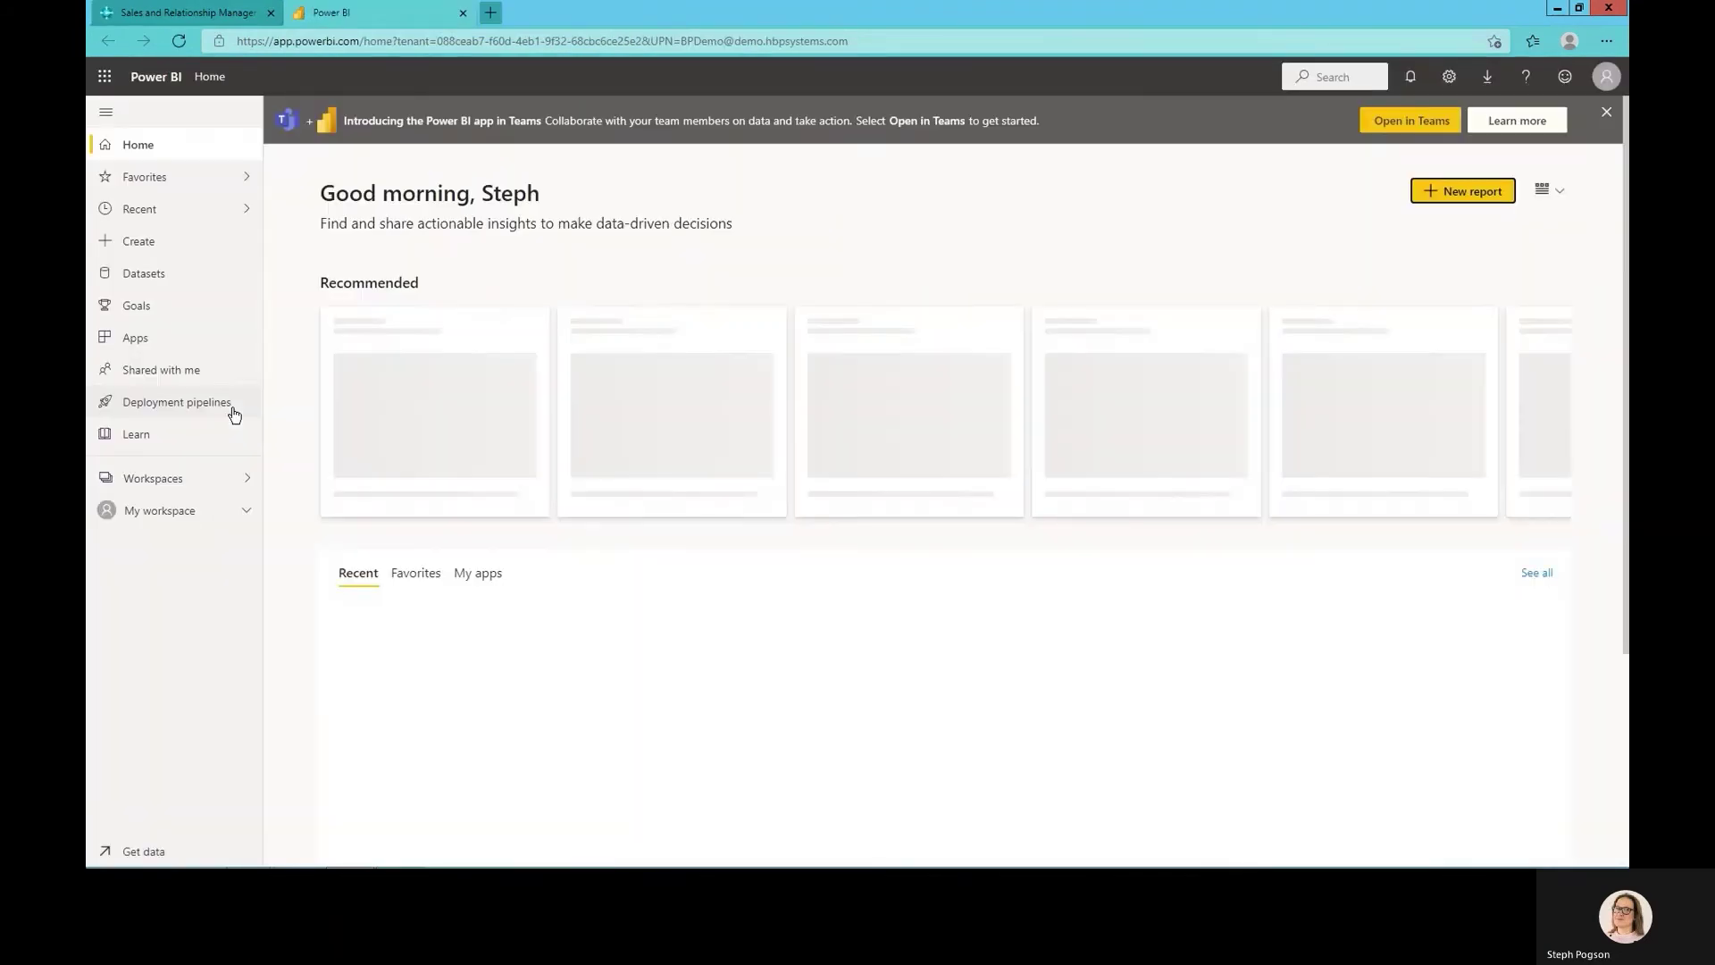
click(183, 211)
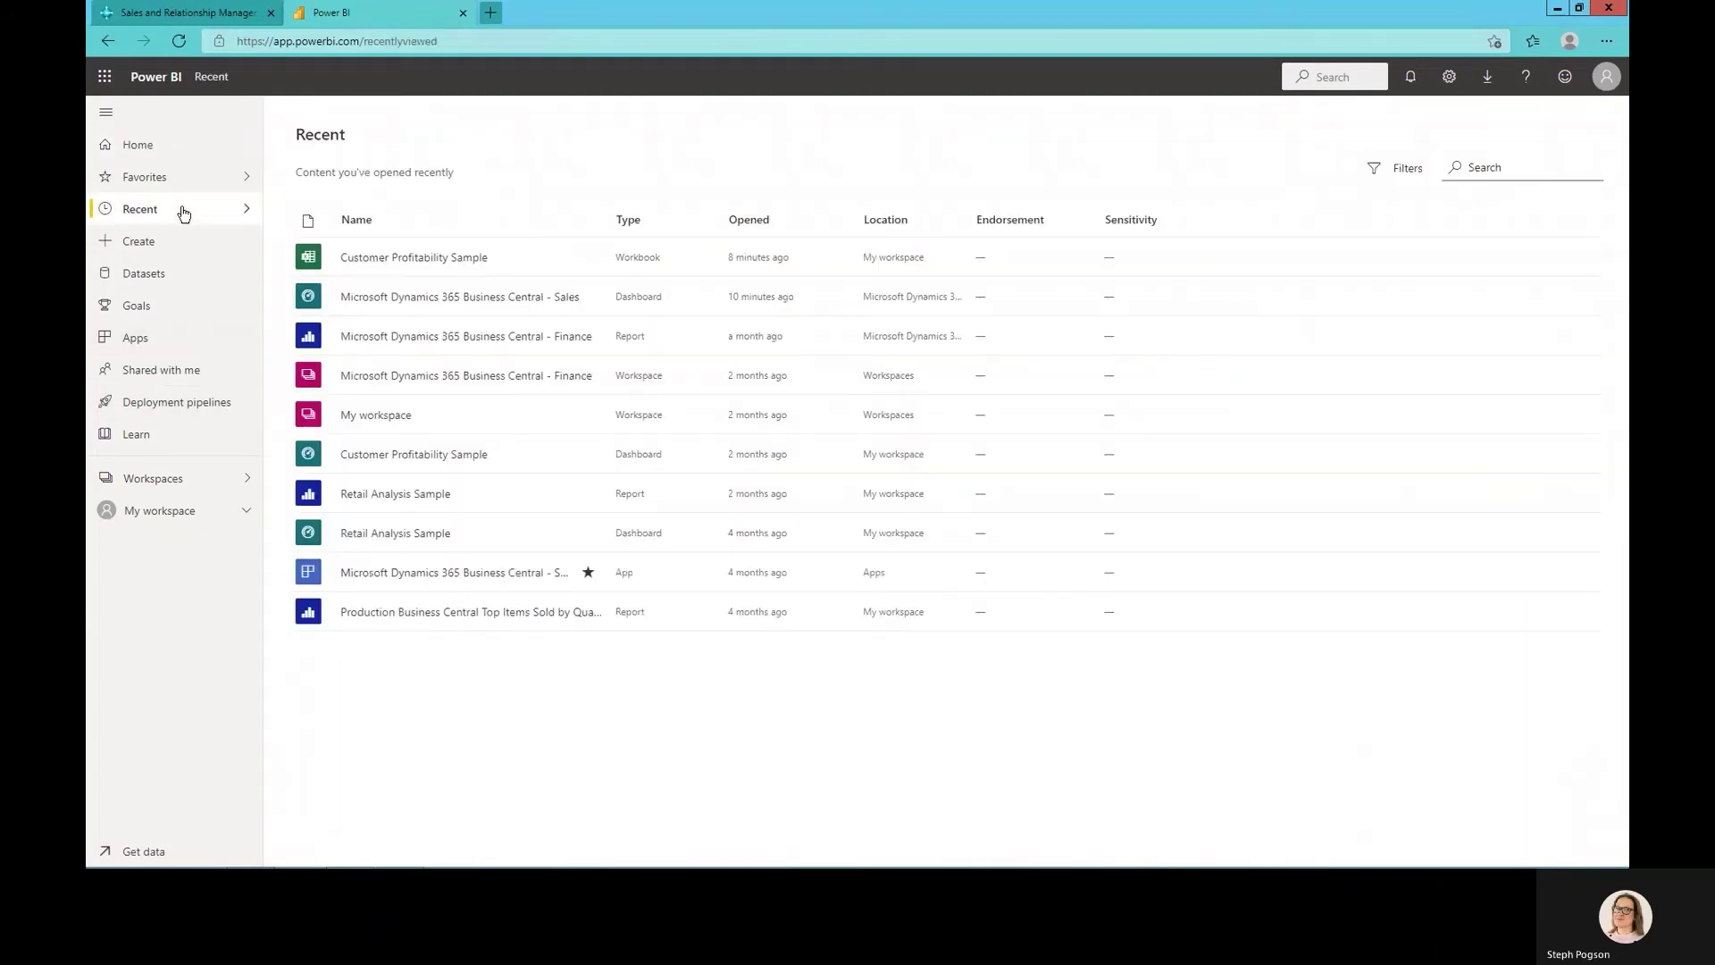
click(497, 581)
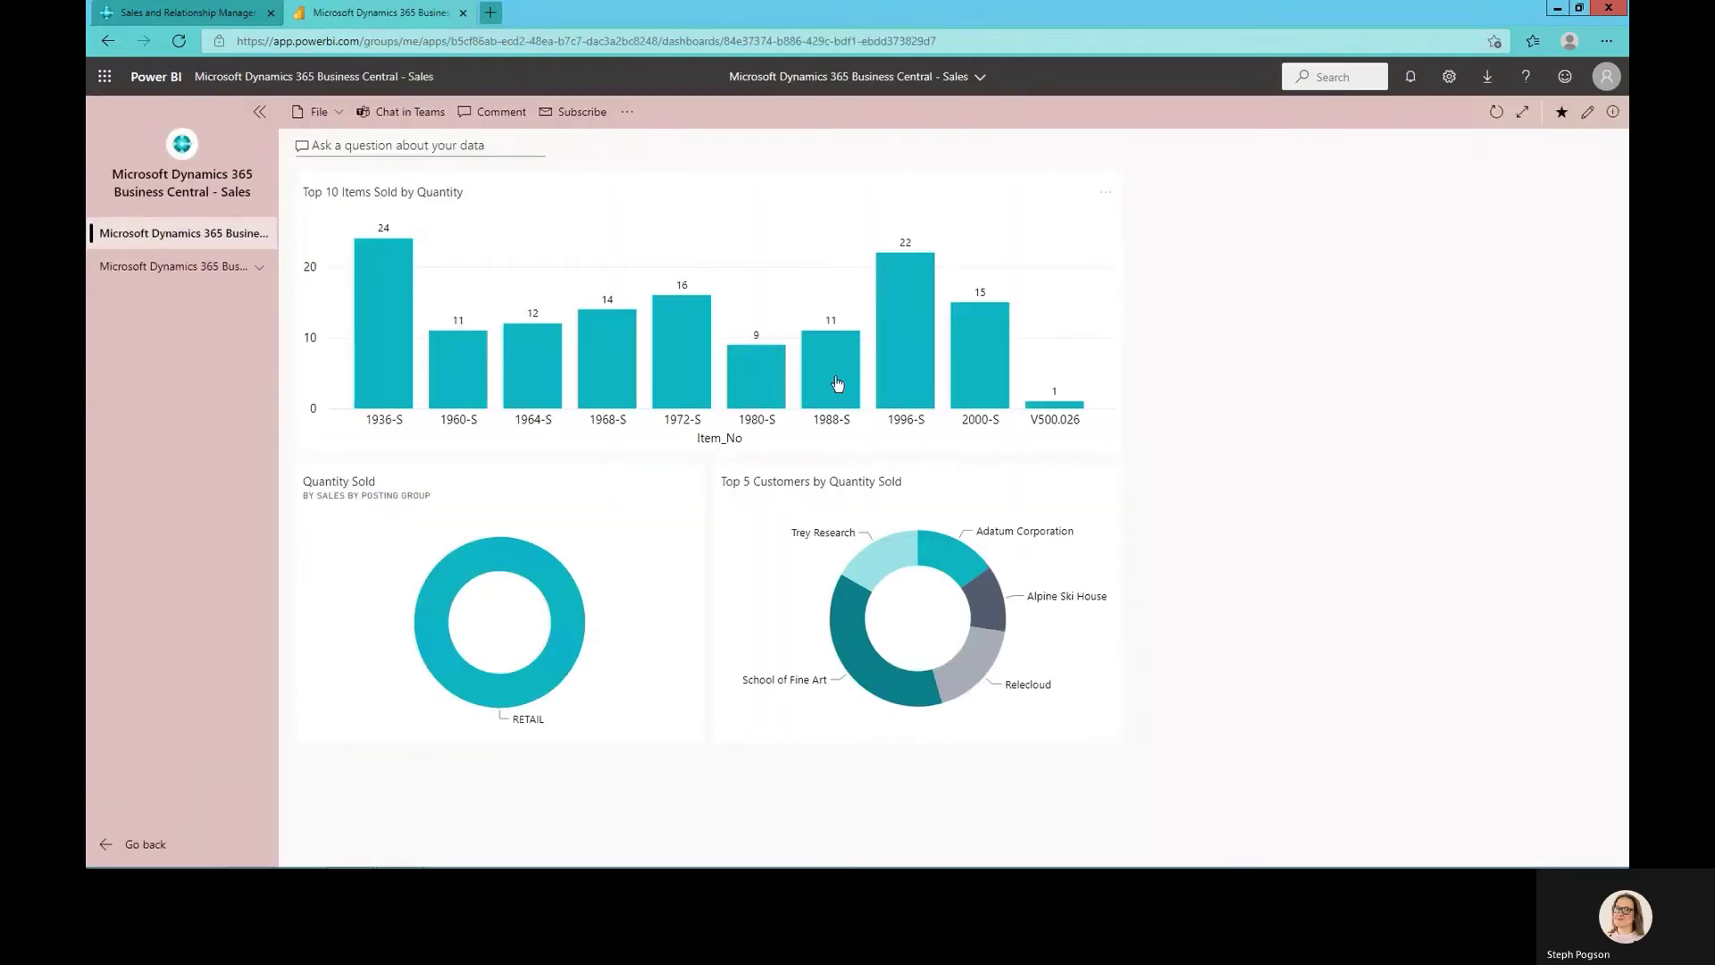
click(834, 379)
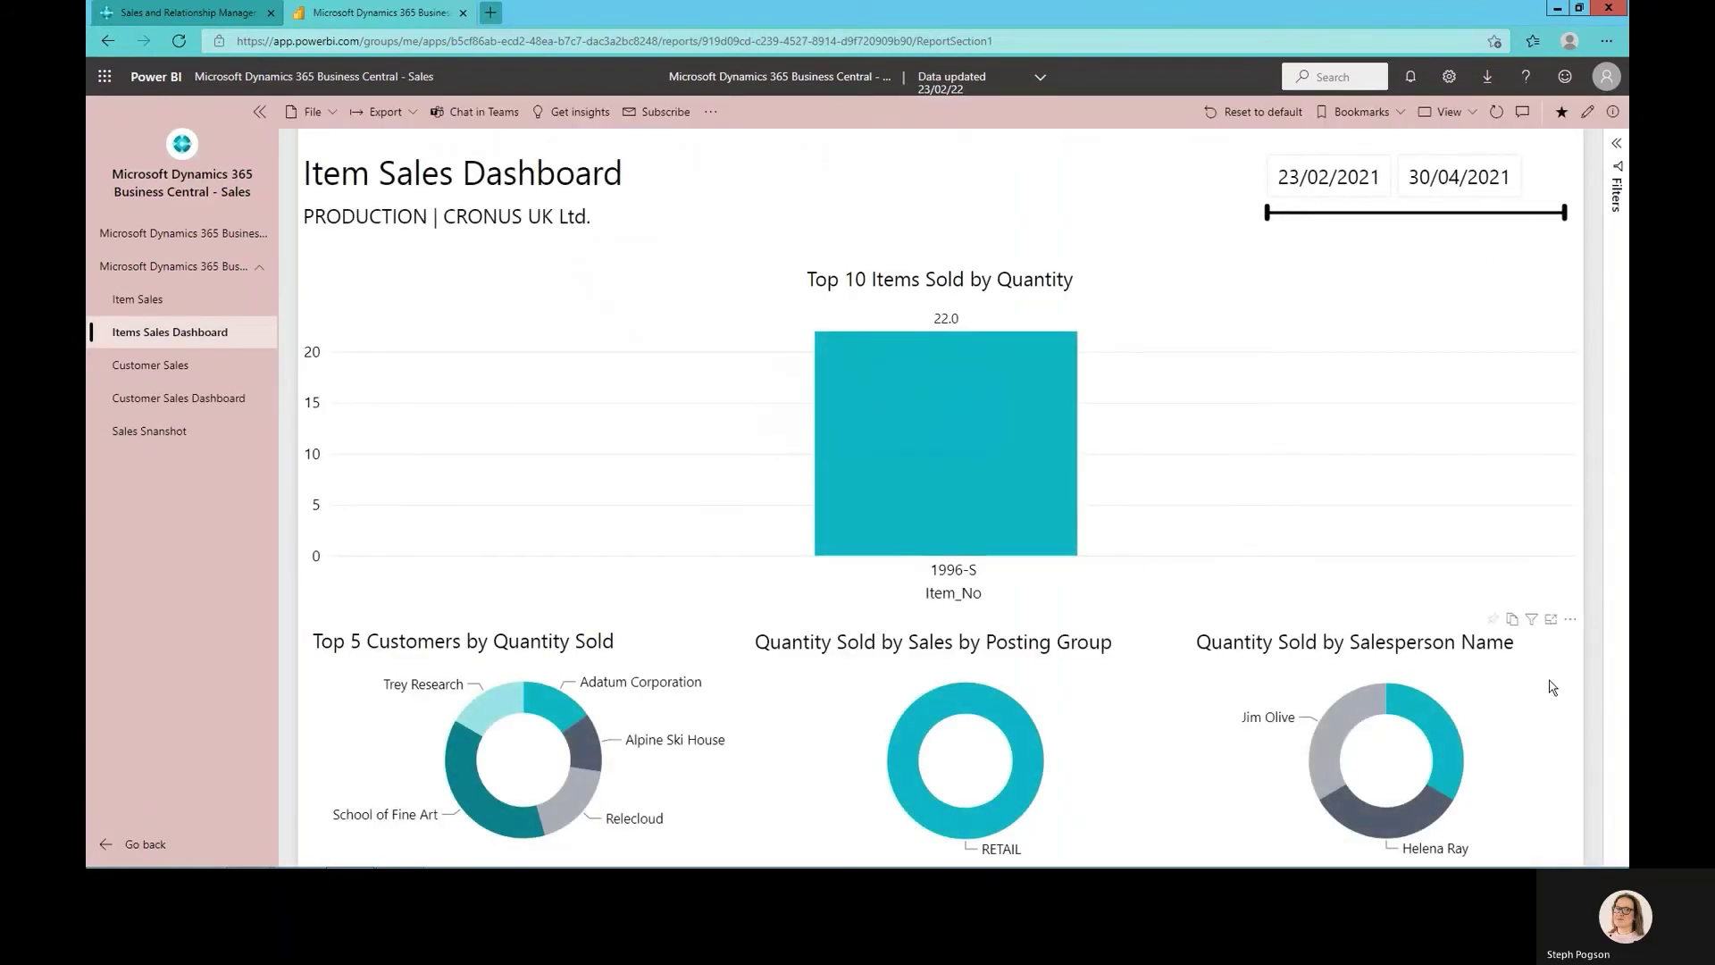
click(1372, 177)
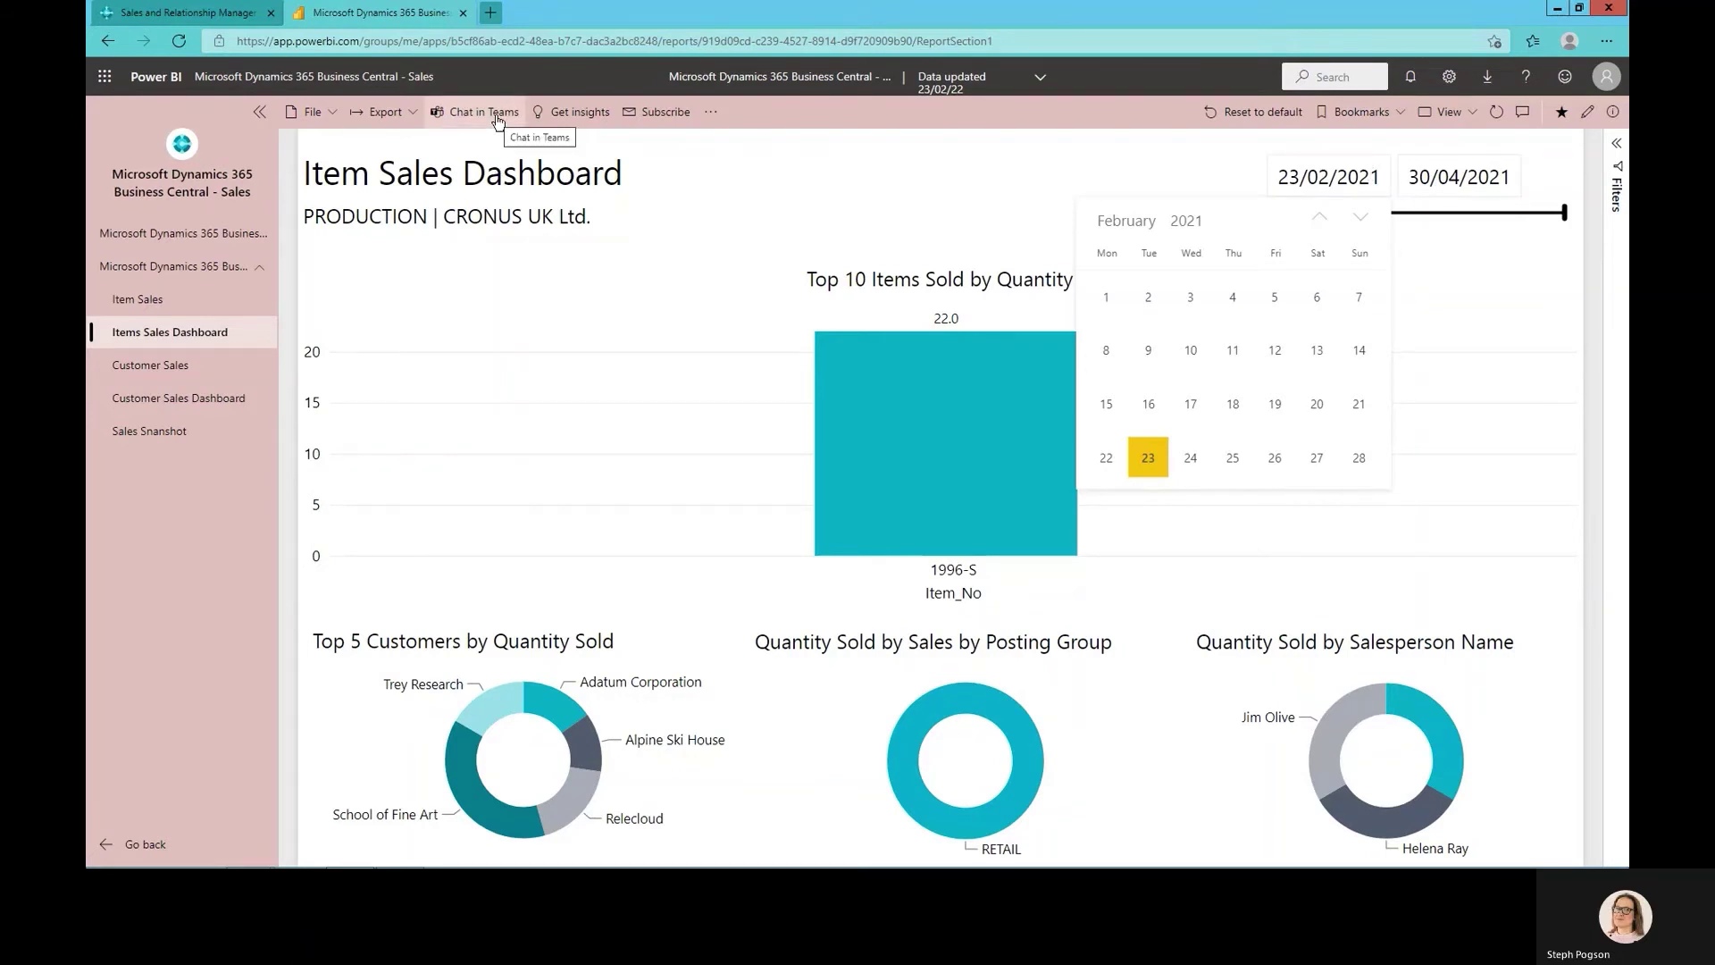
click(156, 76)
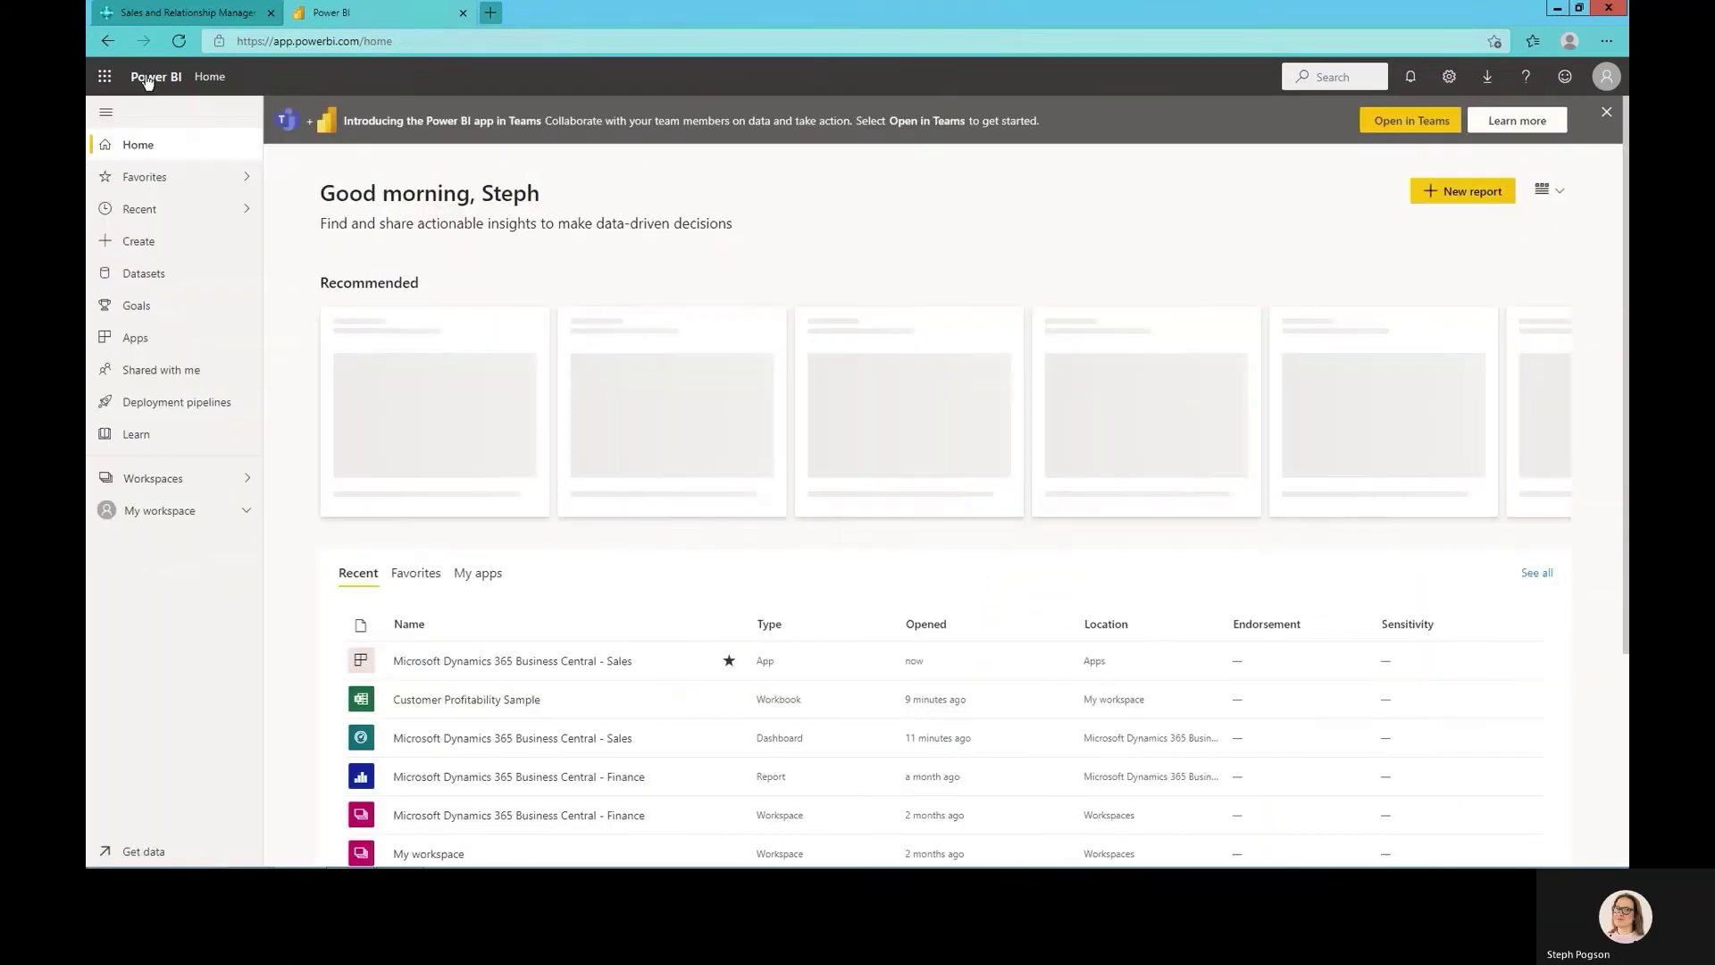
click(174, 217)
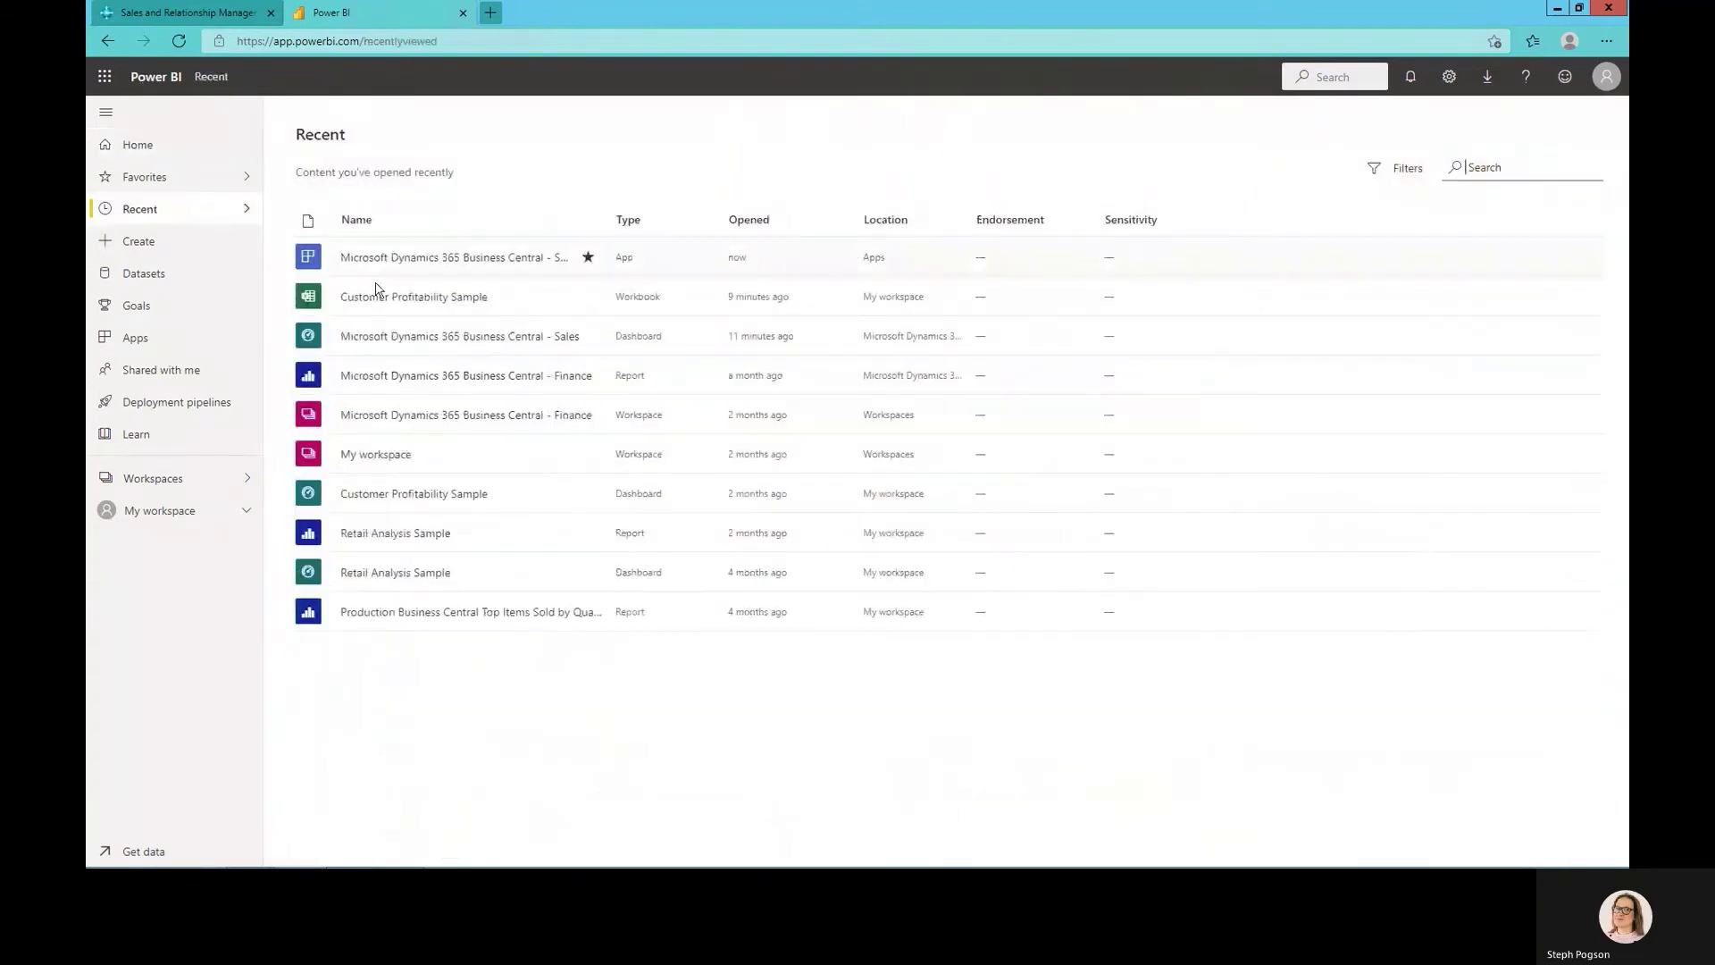
Open Customer Profitability Sample, select three executives plus Oil & Gas and Retail, then close it.
click(398, 308)
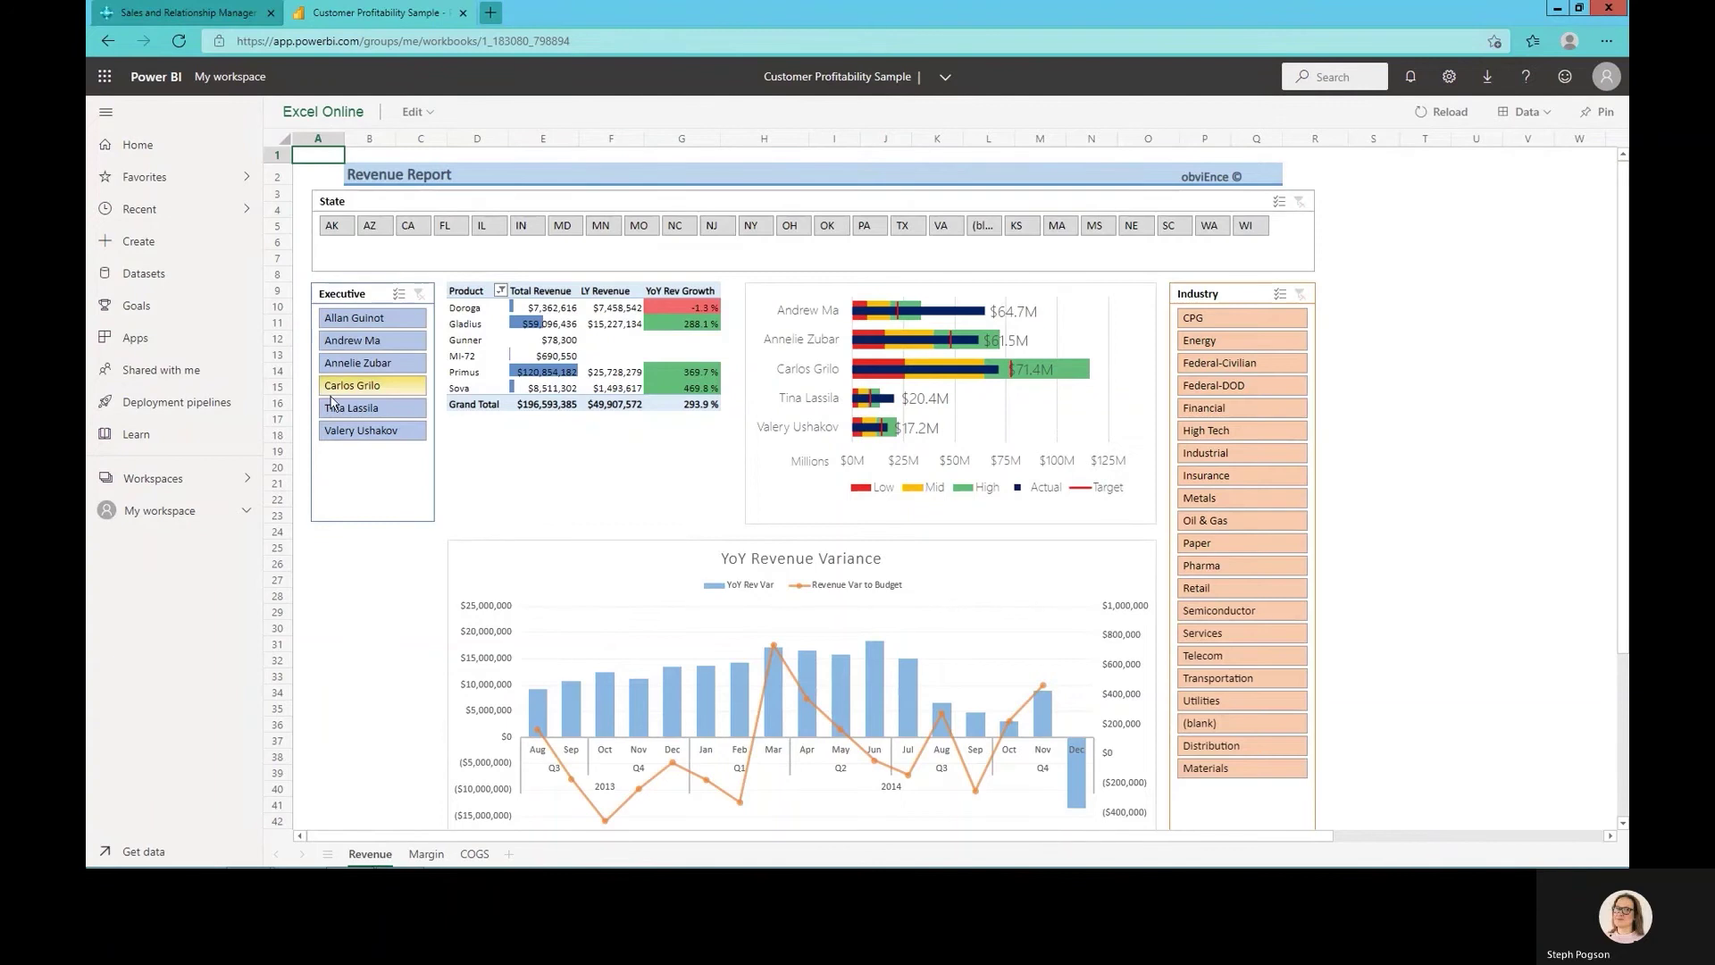
click(381, 319)
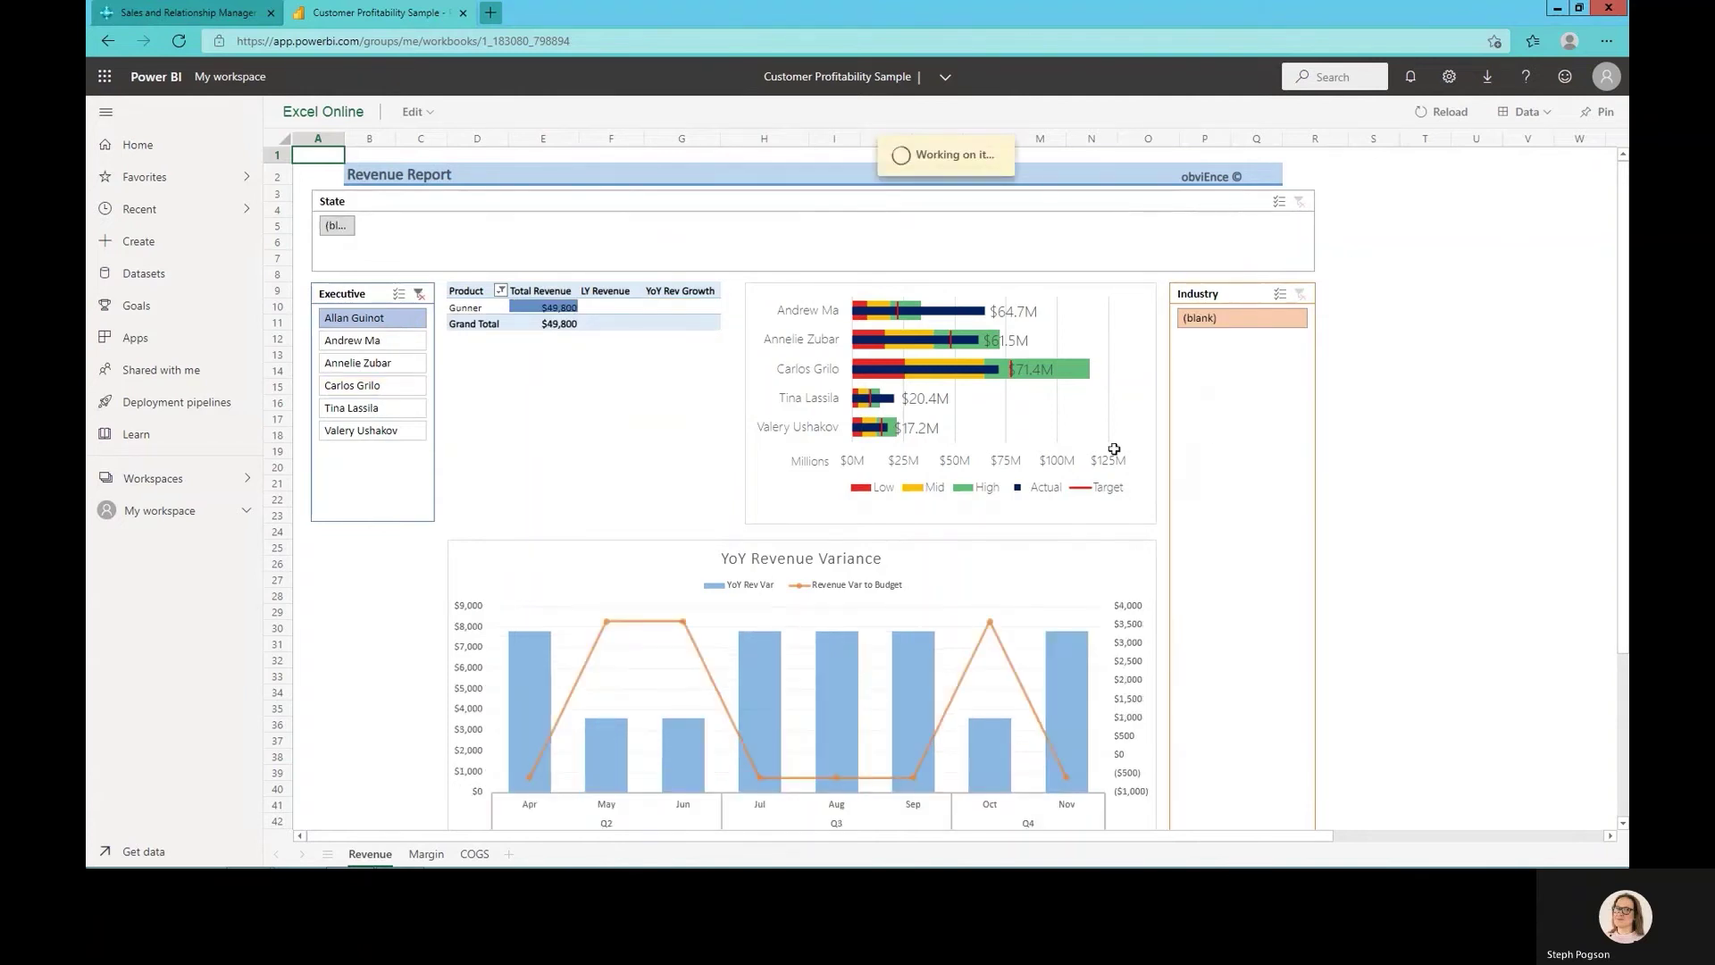
ctrl+click(418, 384)
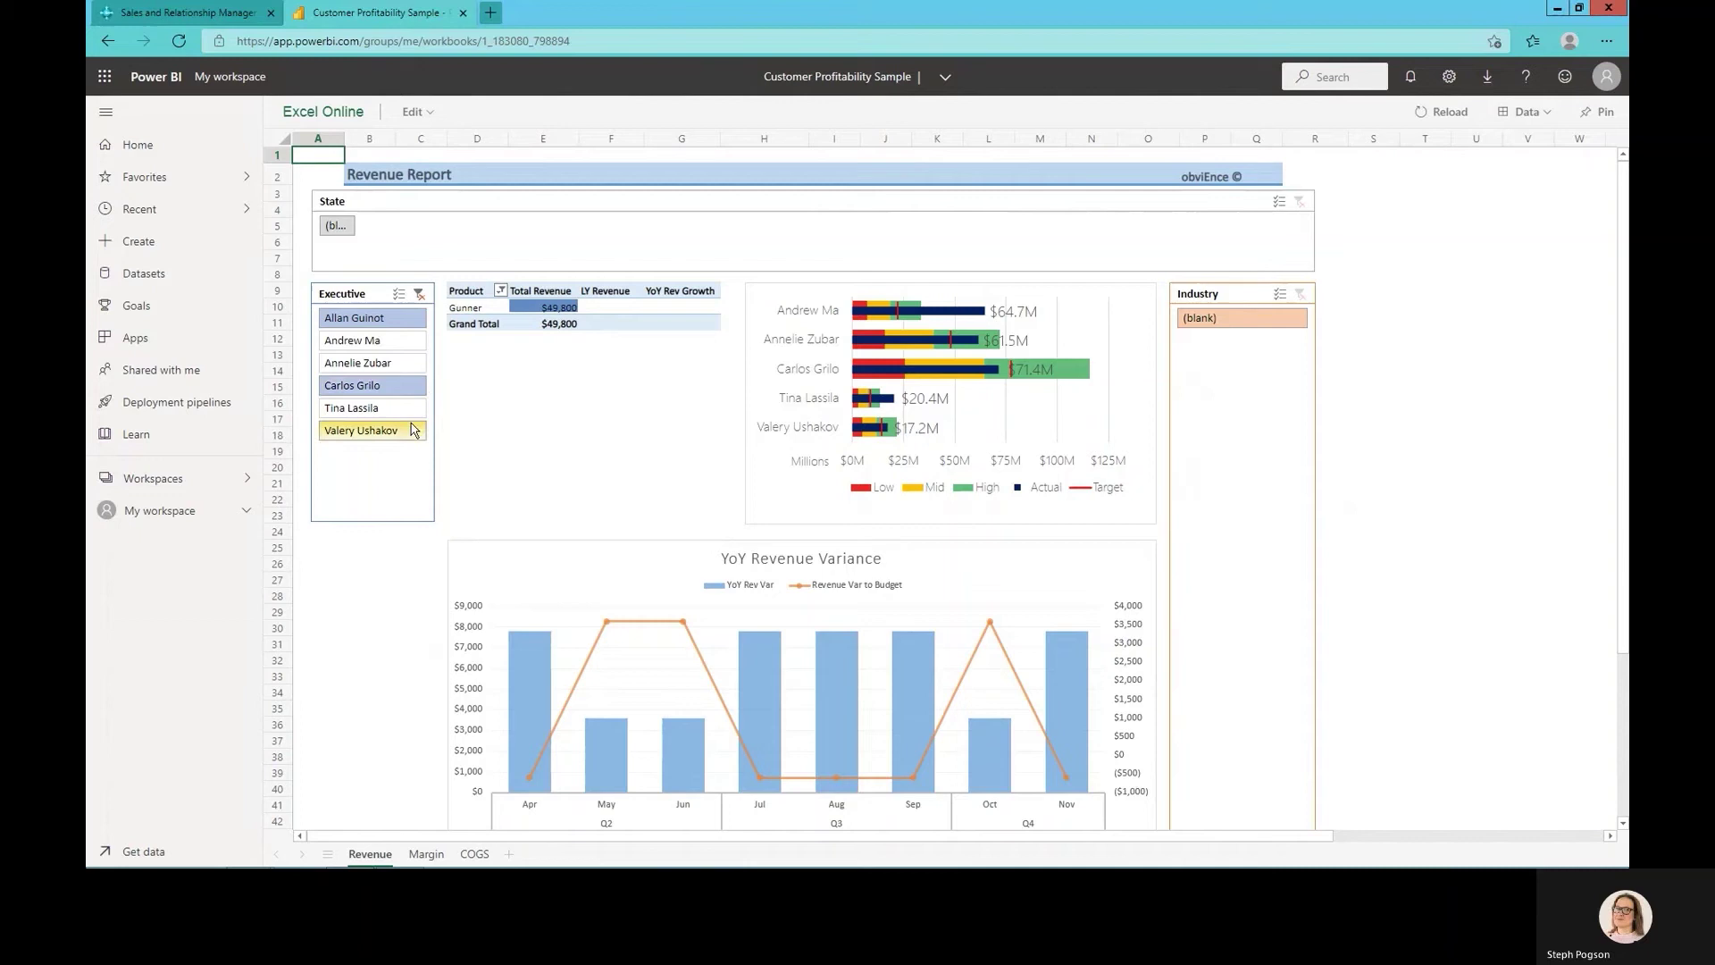
ctrl+click(418, 430)
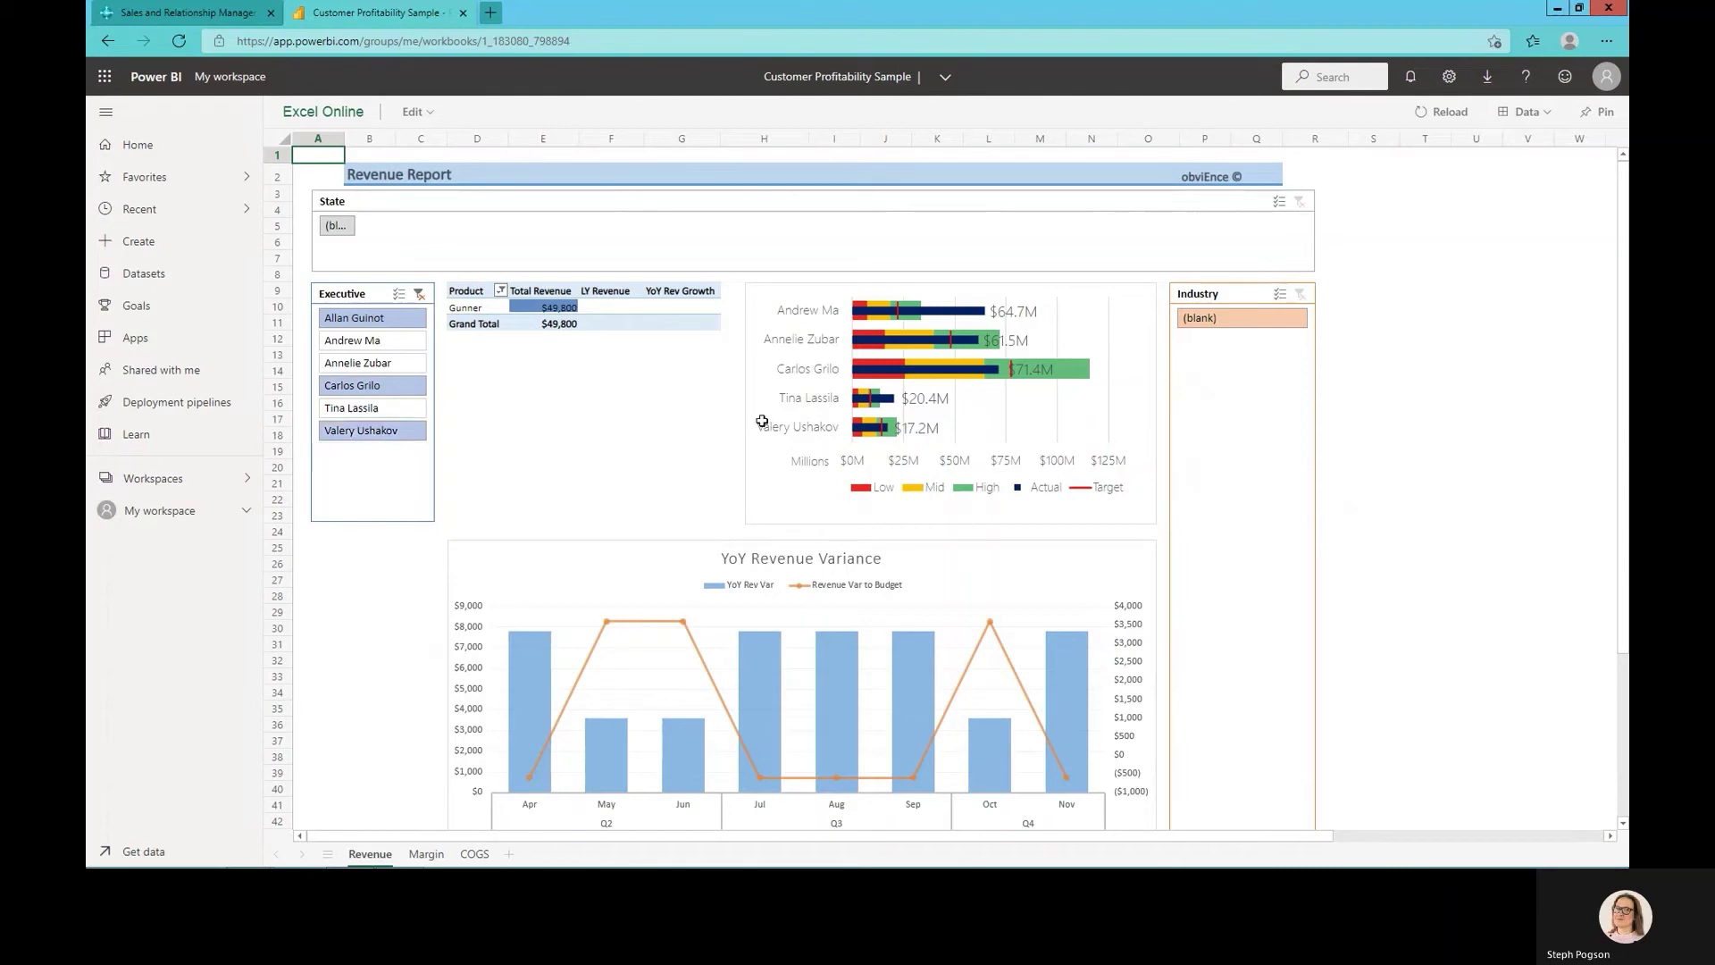
click(1201, 432)
ctrl+click(1197, 475)
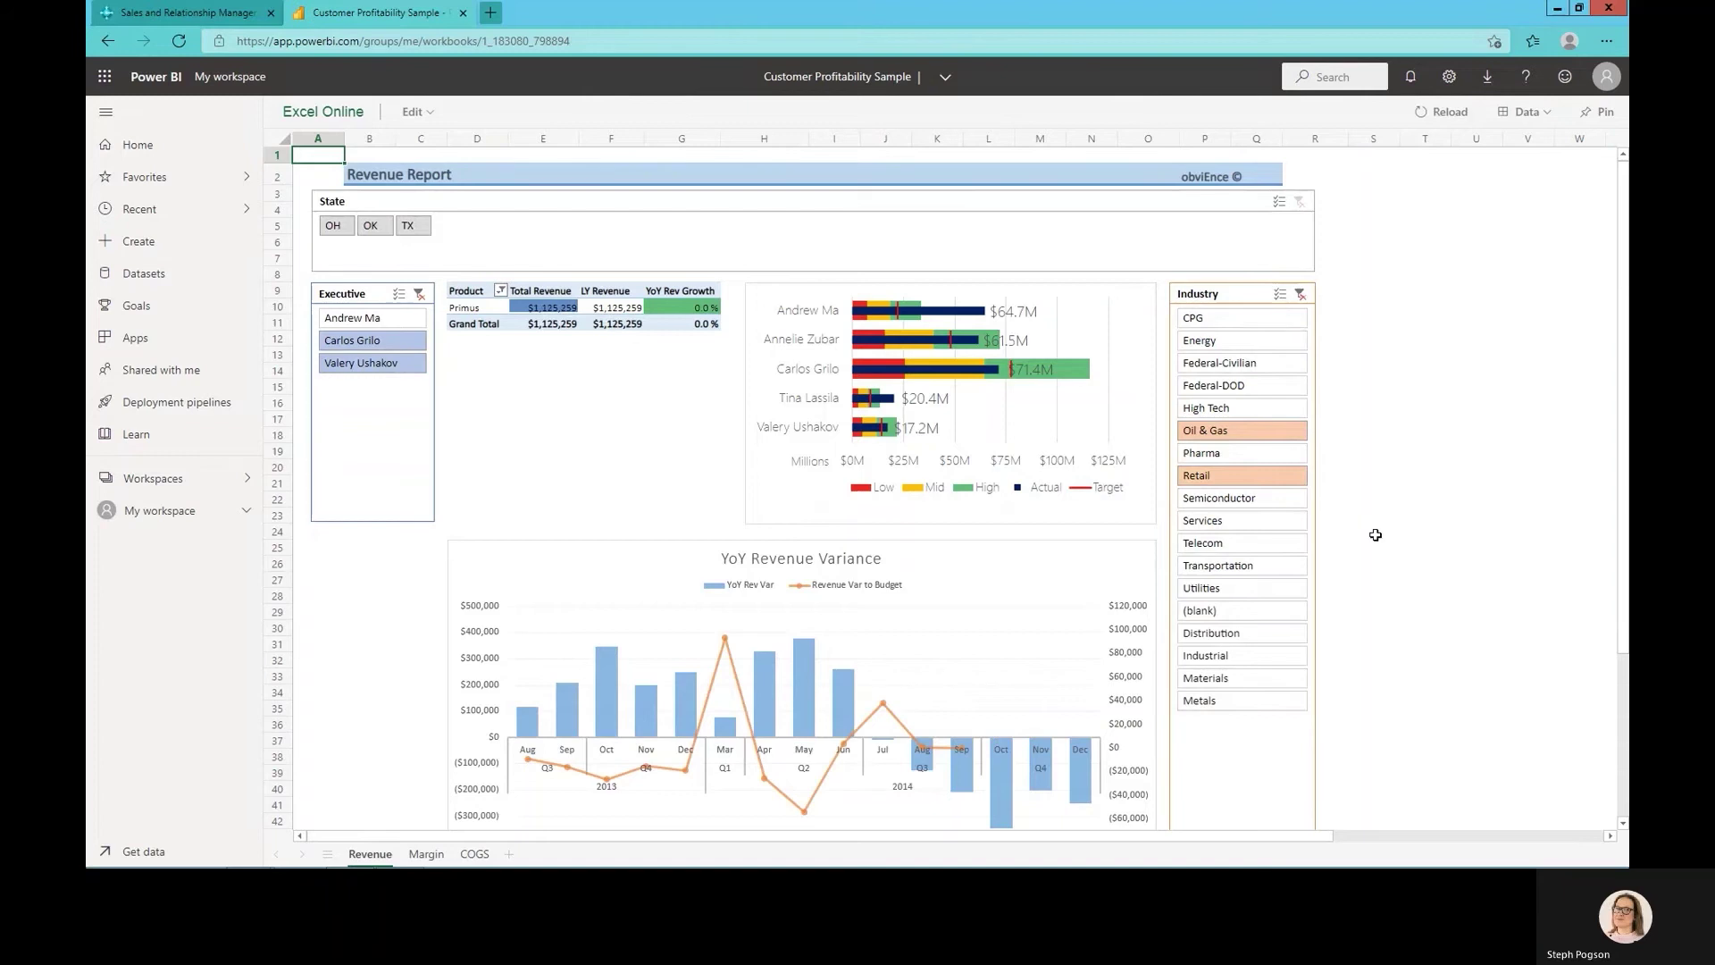
click(463, 13)
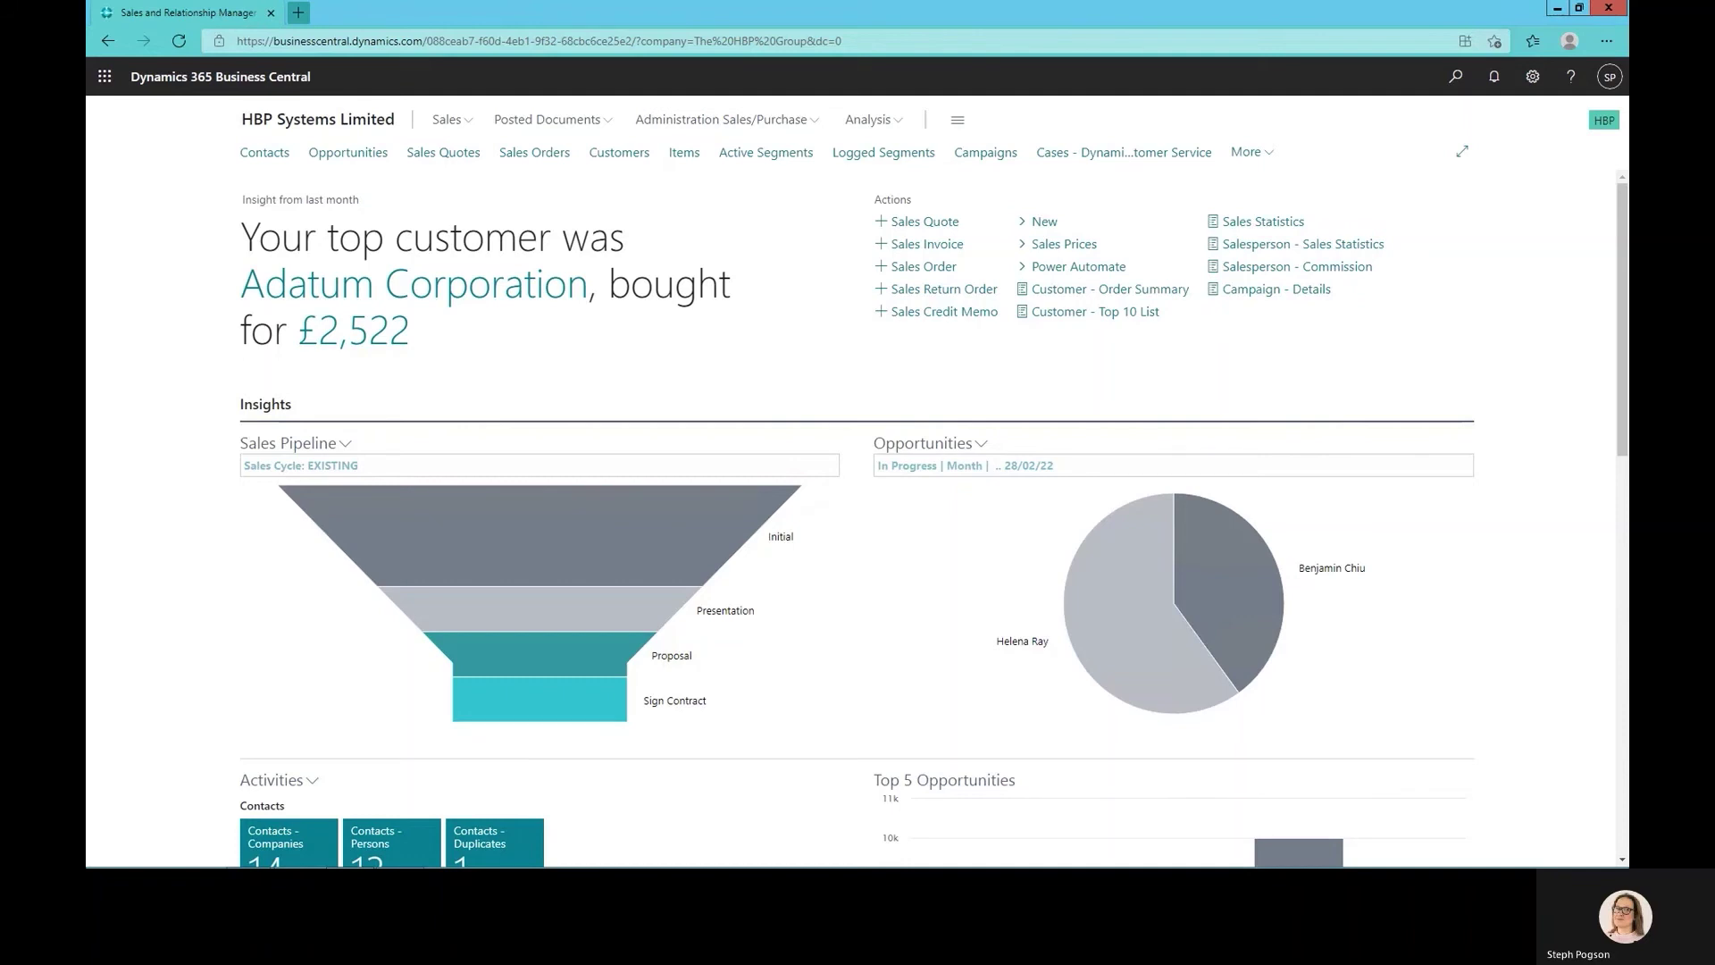
Search 'campaign' to preview the Campaign - Details report listing CP1001 to CP1003, then close it.
key(alt+q)
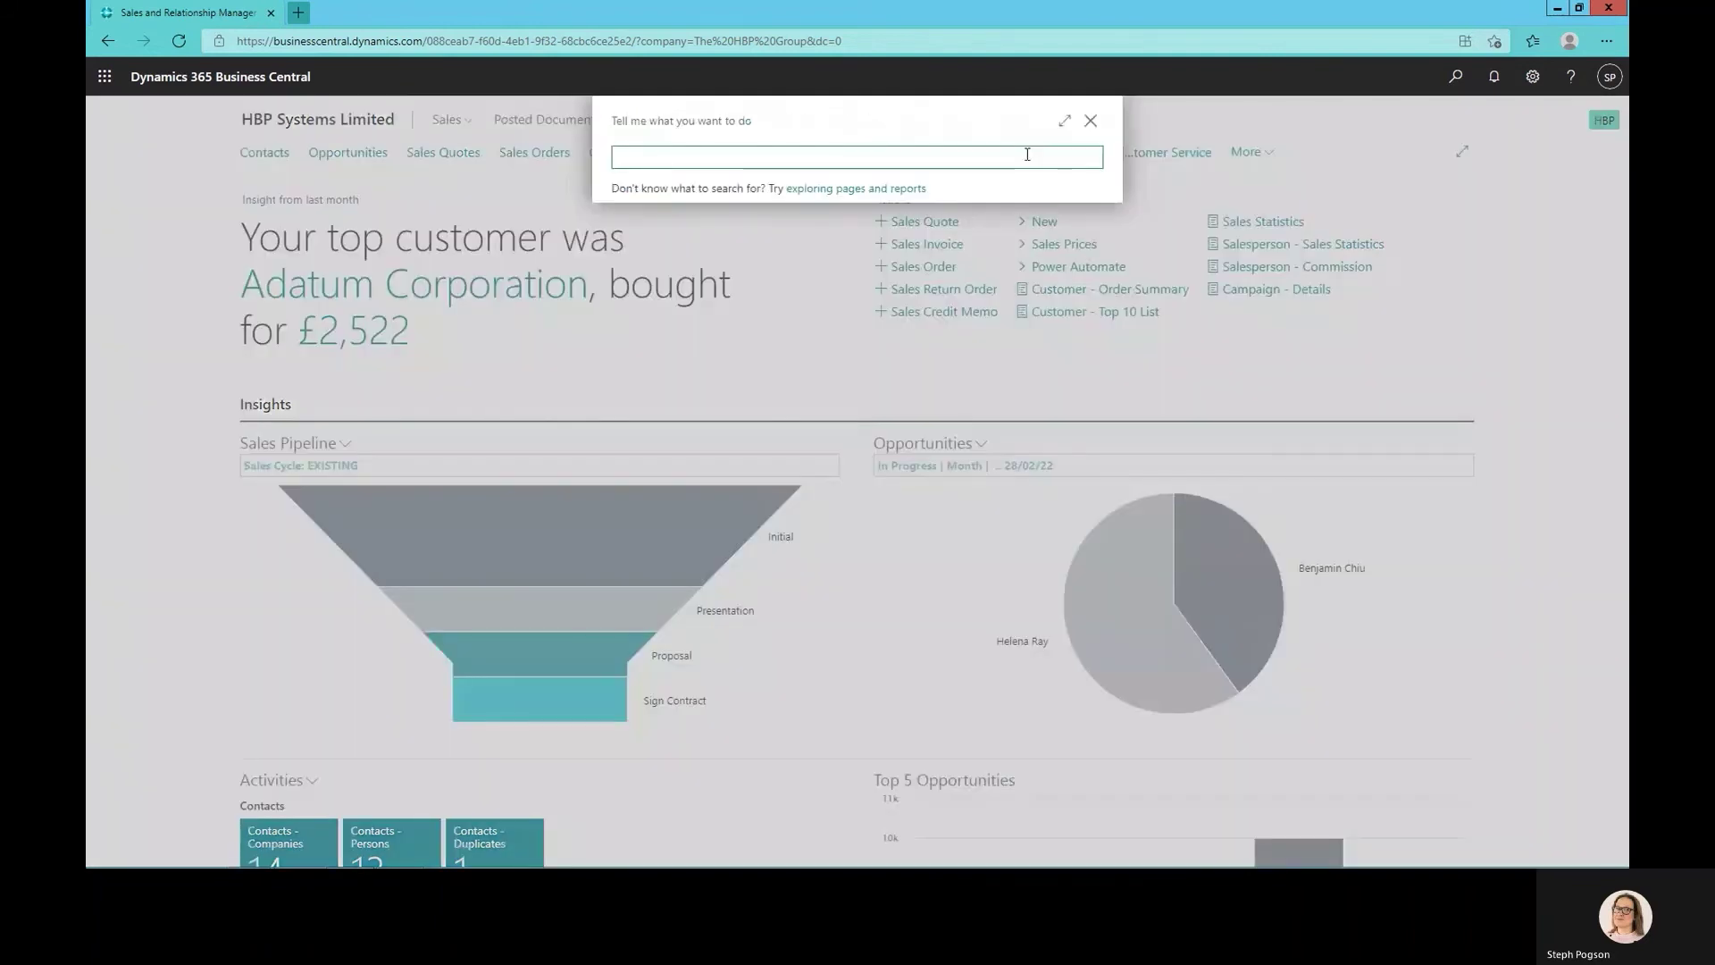
text(campaign)
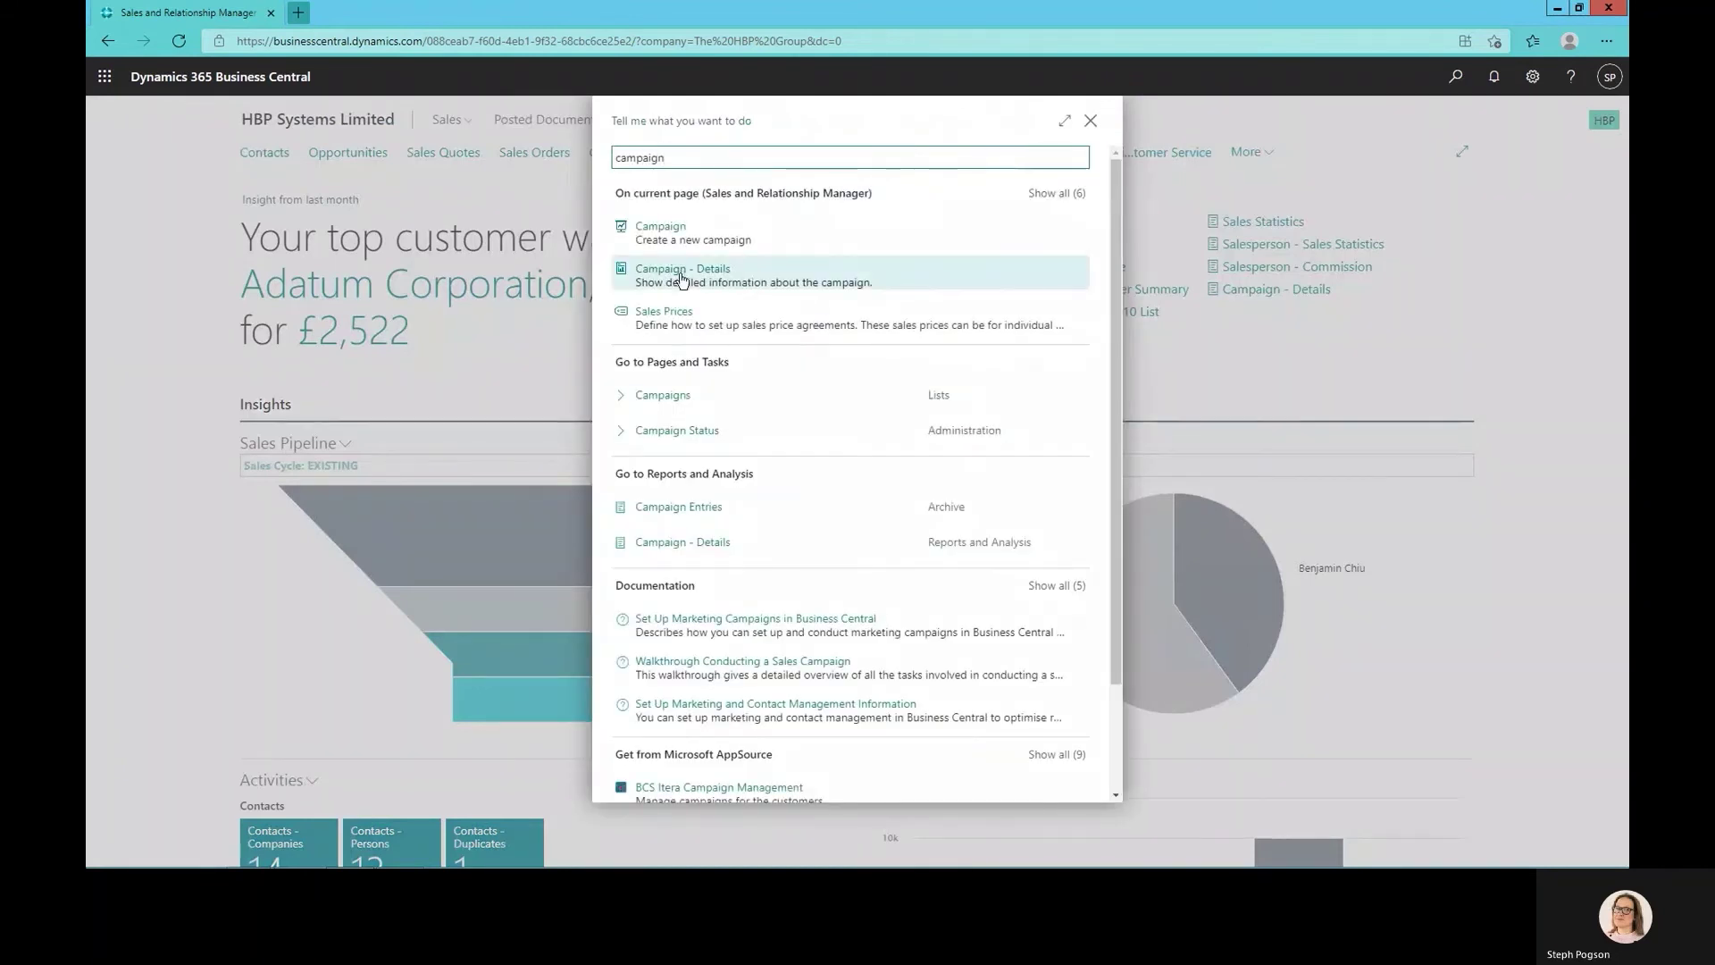
click(682, 279)
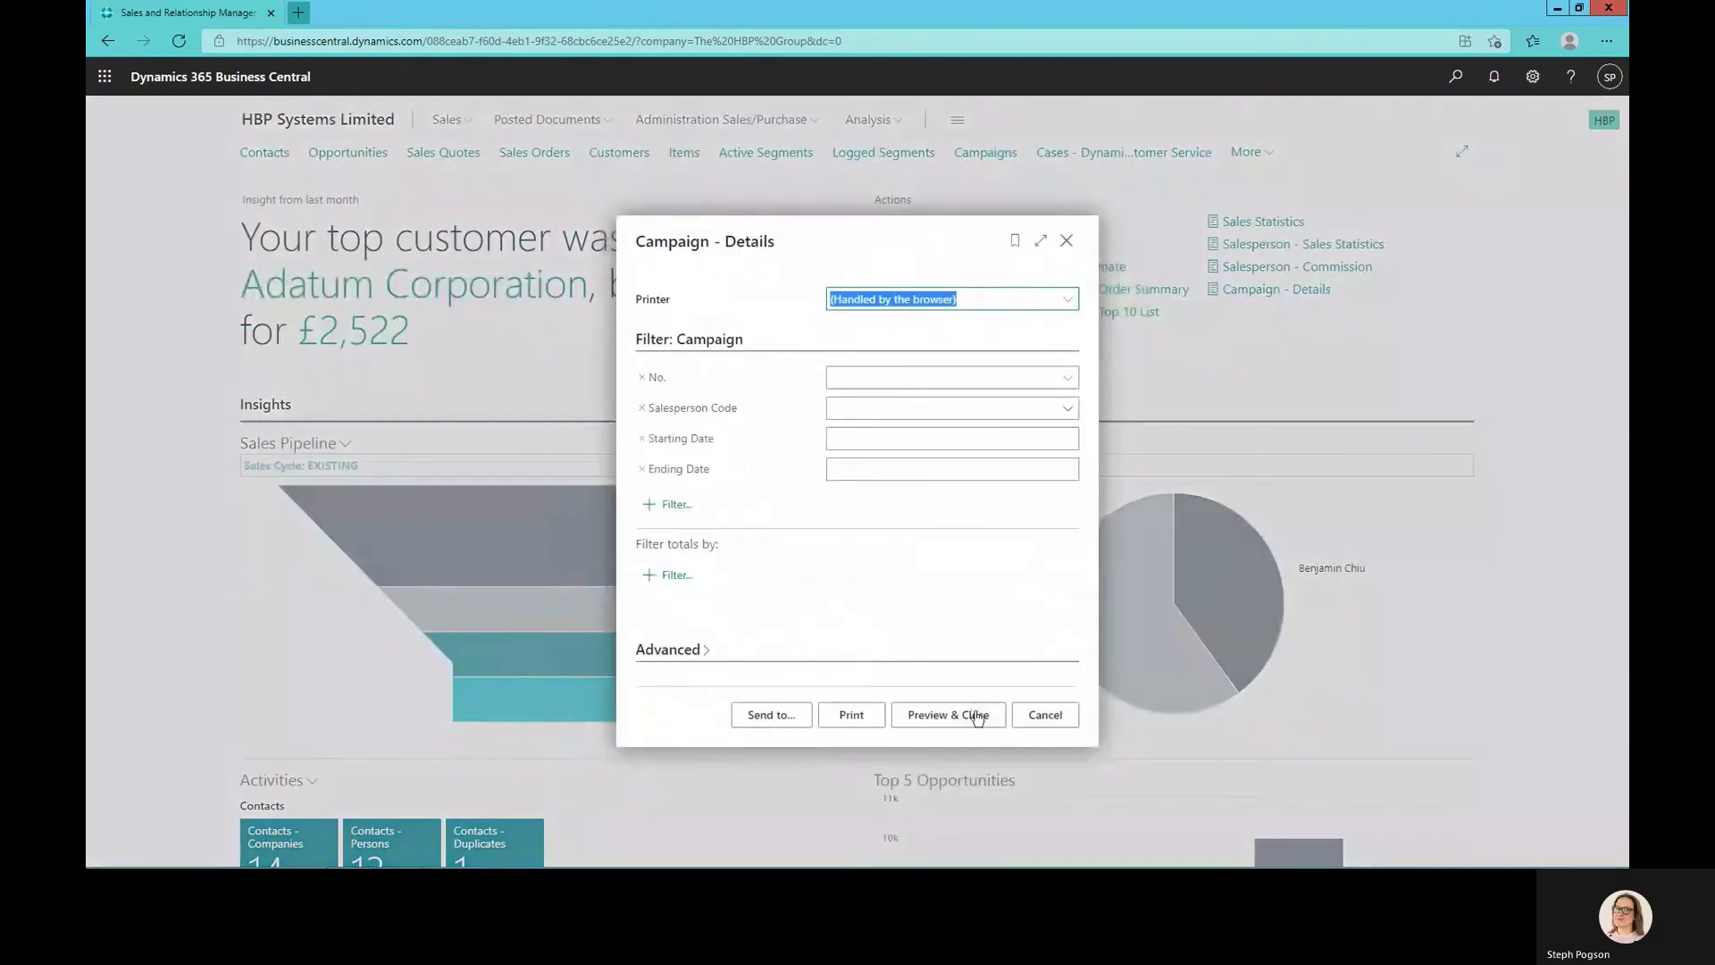
click(977, 718)
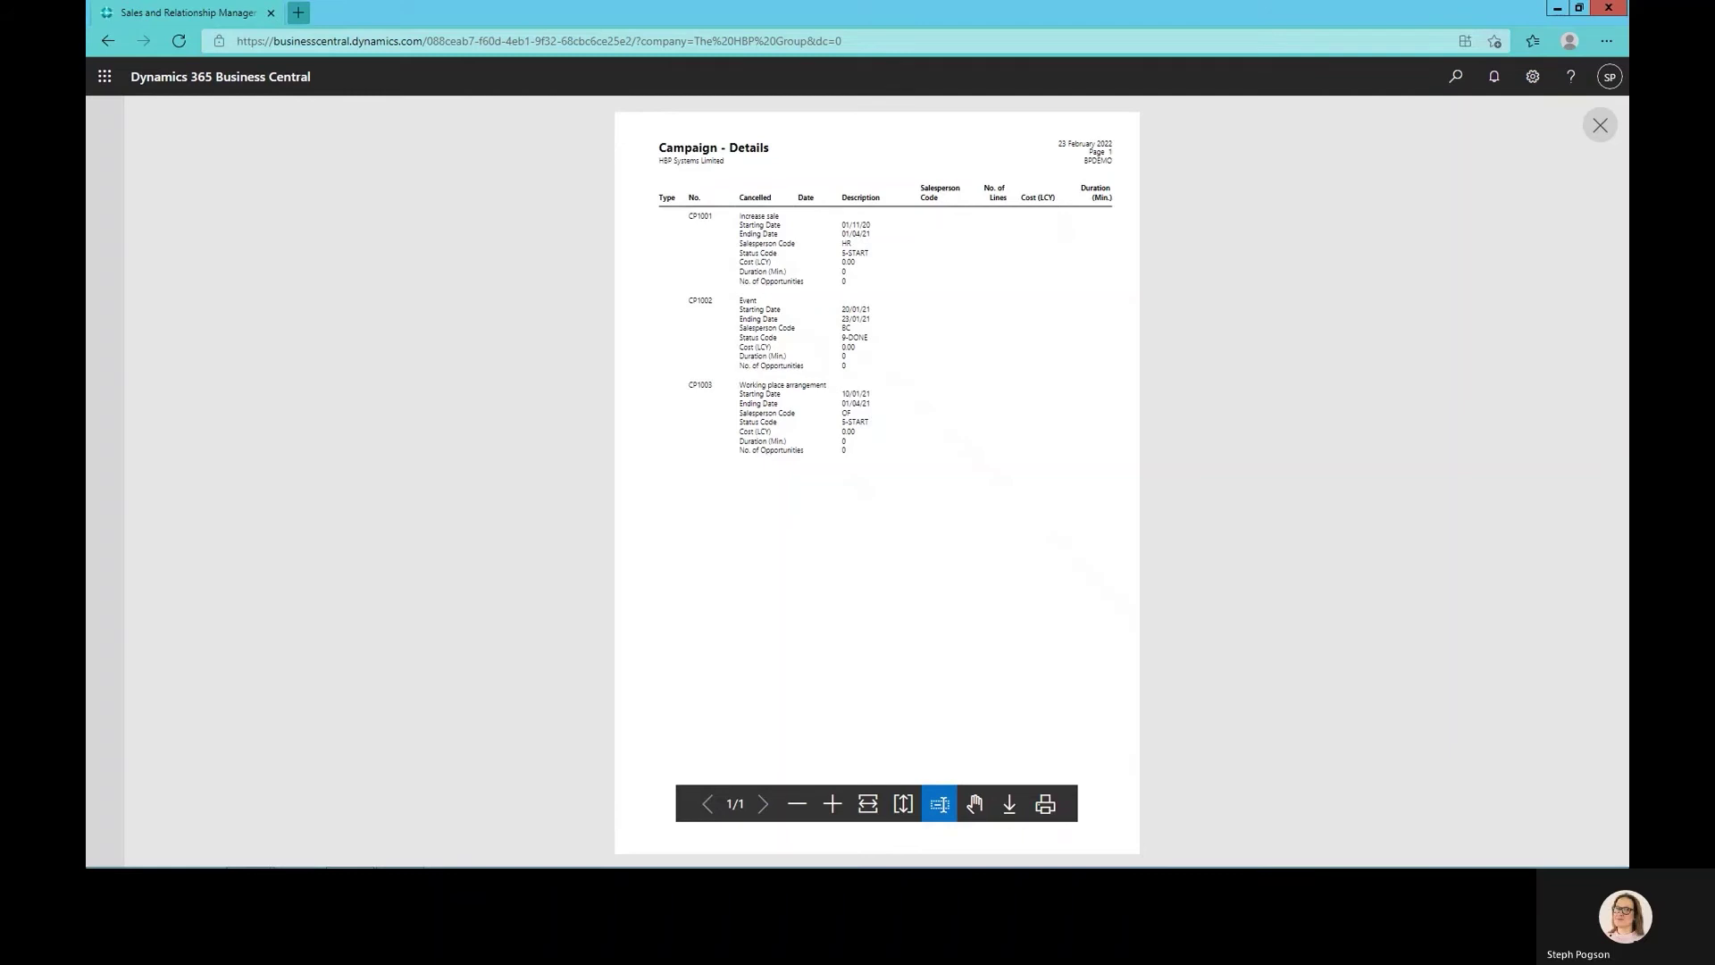
click(1600, 126)
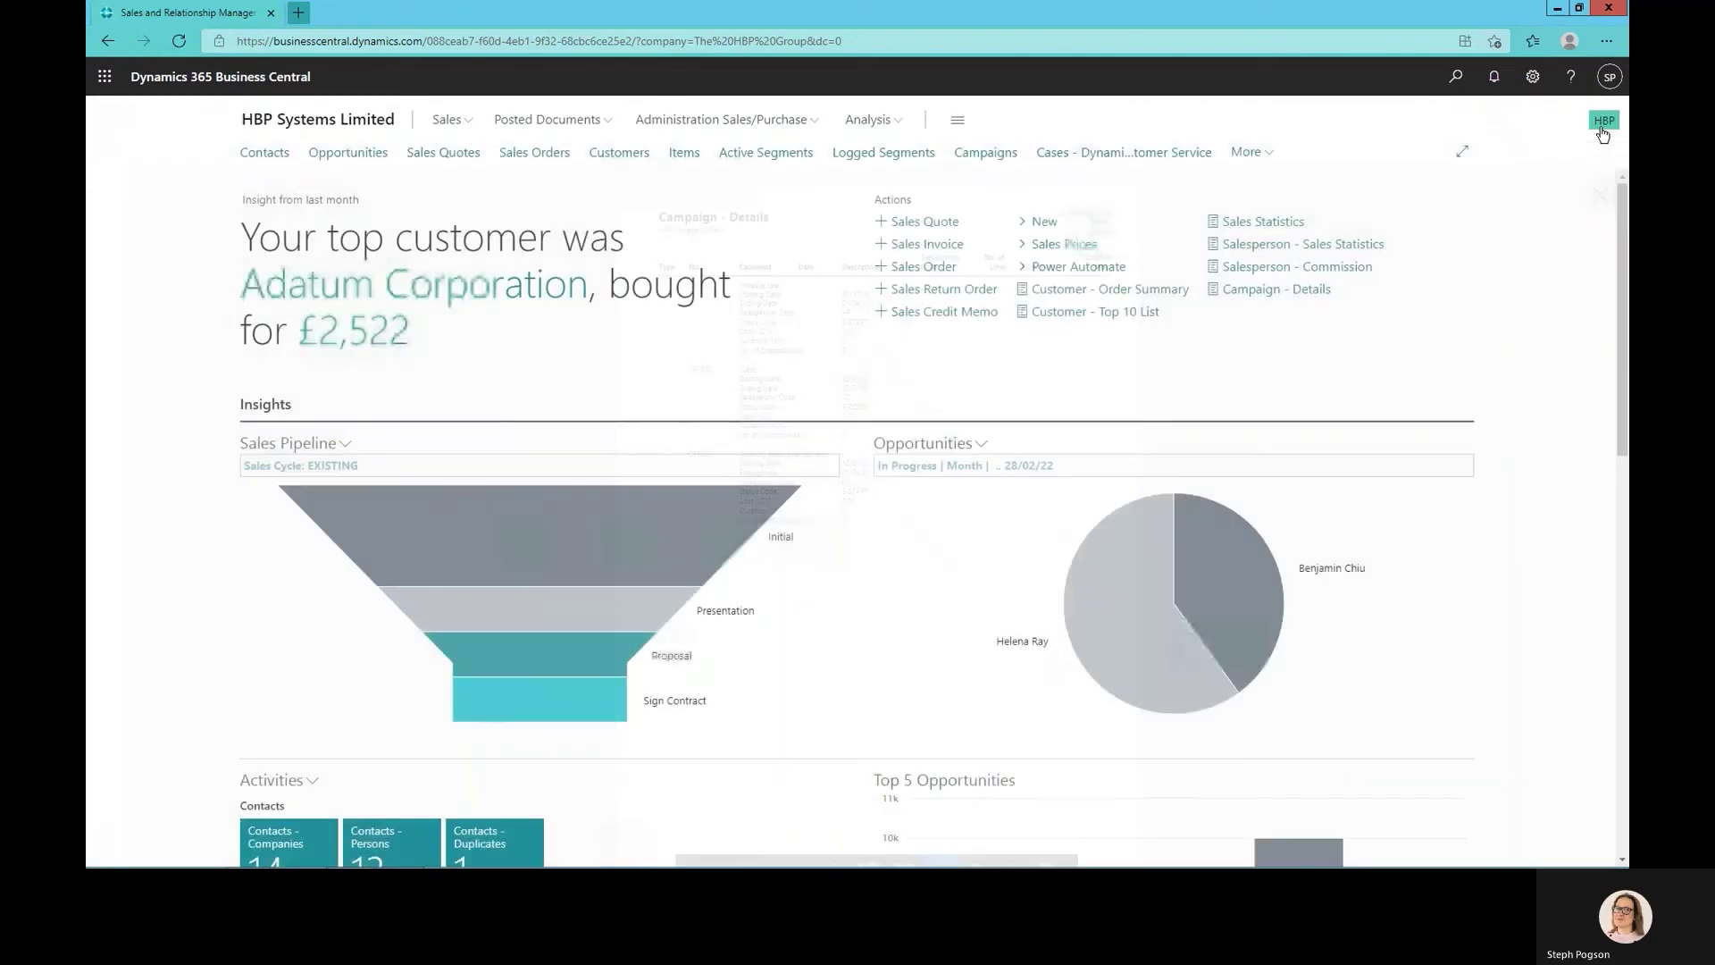
Create a new campaign CP0004 described 'Trade Show' with status 1-PLAN.
click(999, 154)
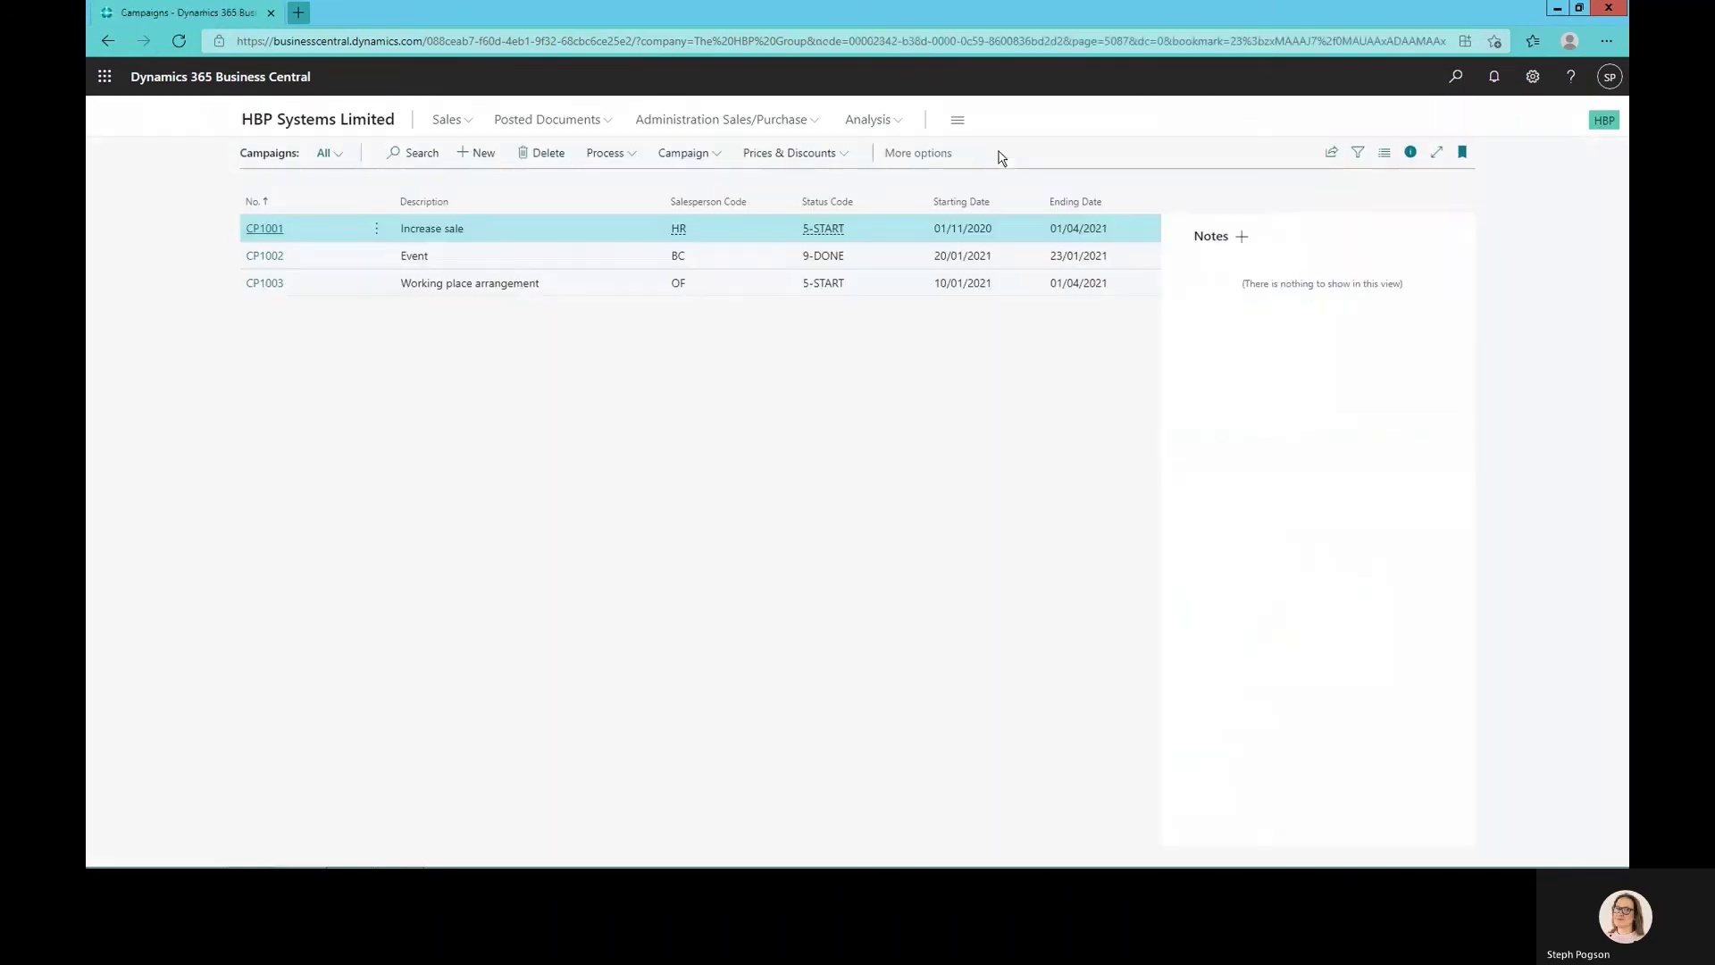
click(467, 157)
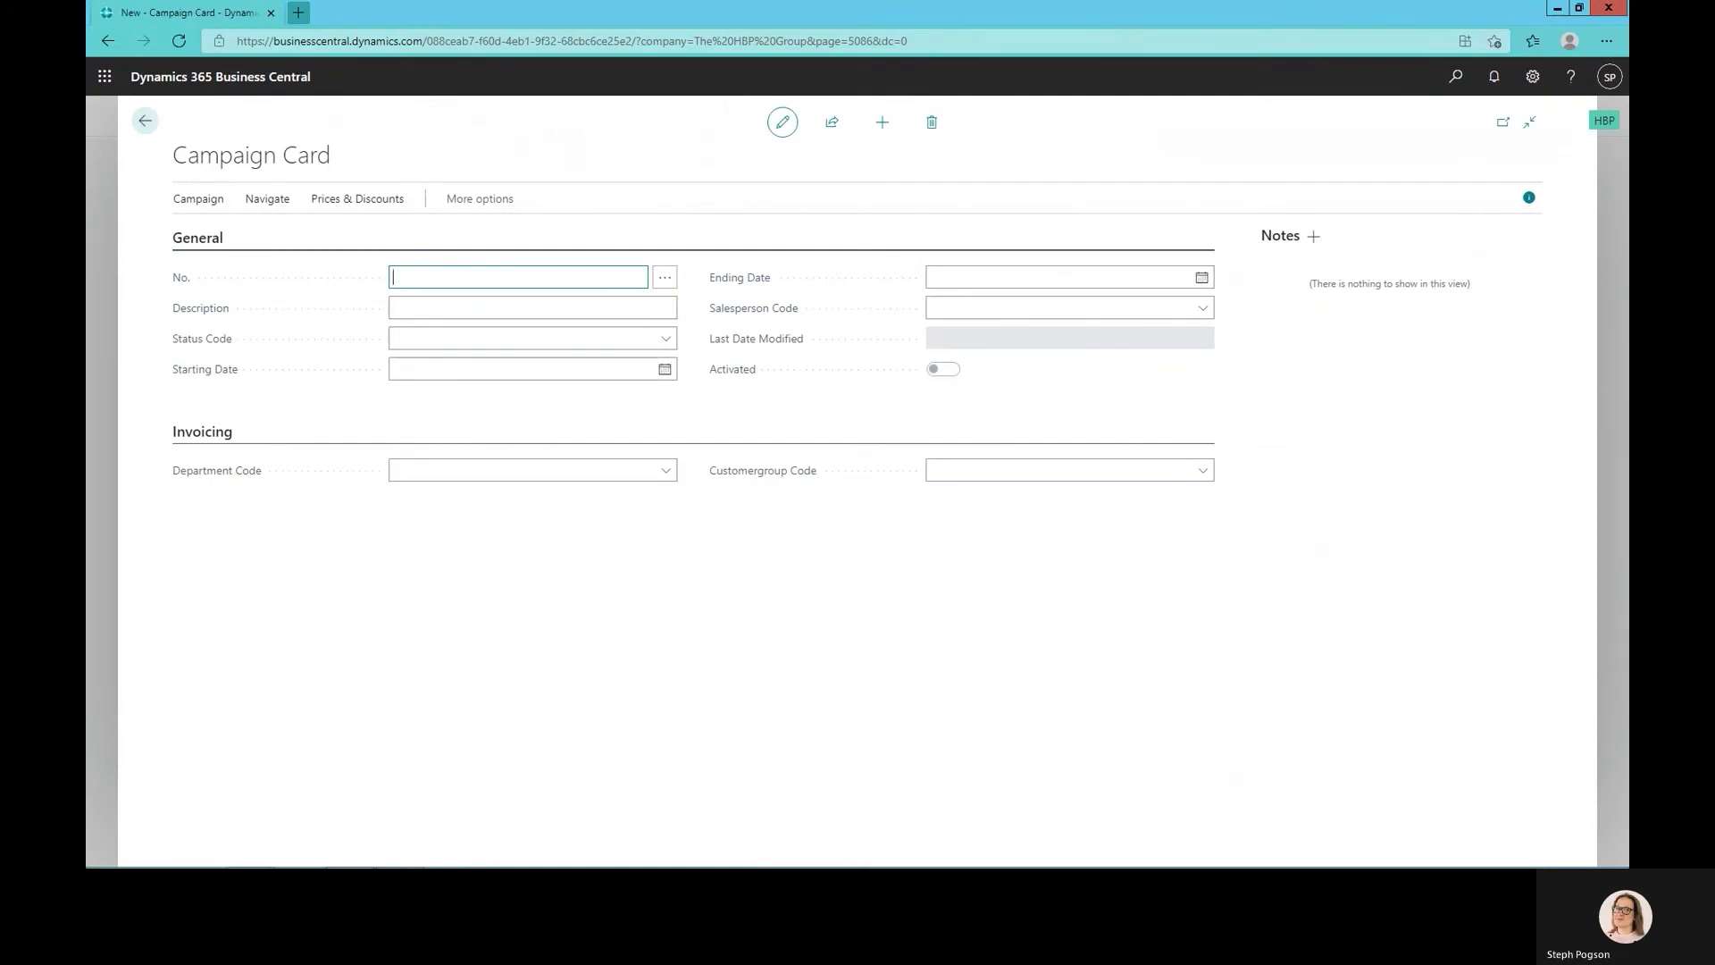
text(CP0004)
key(Tab)
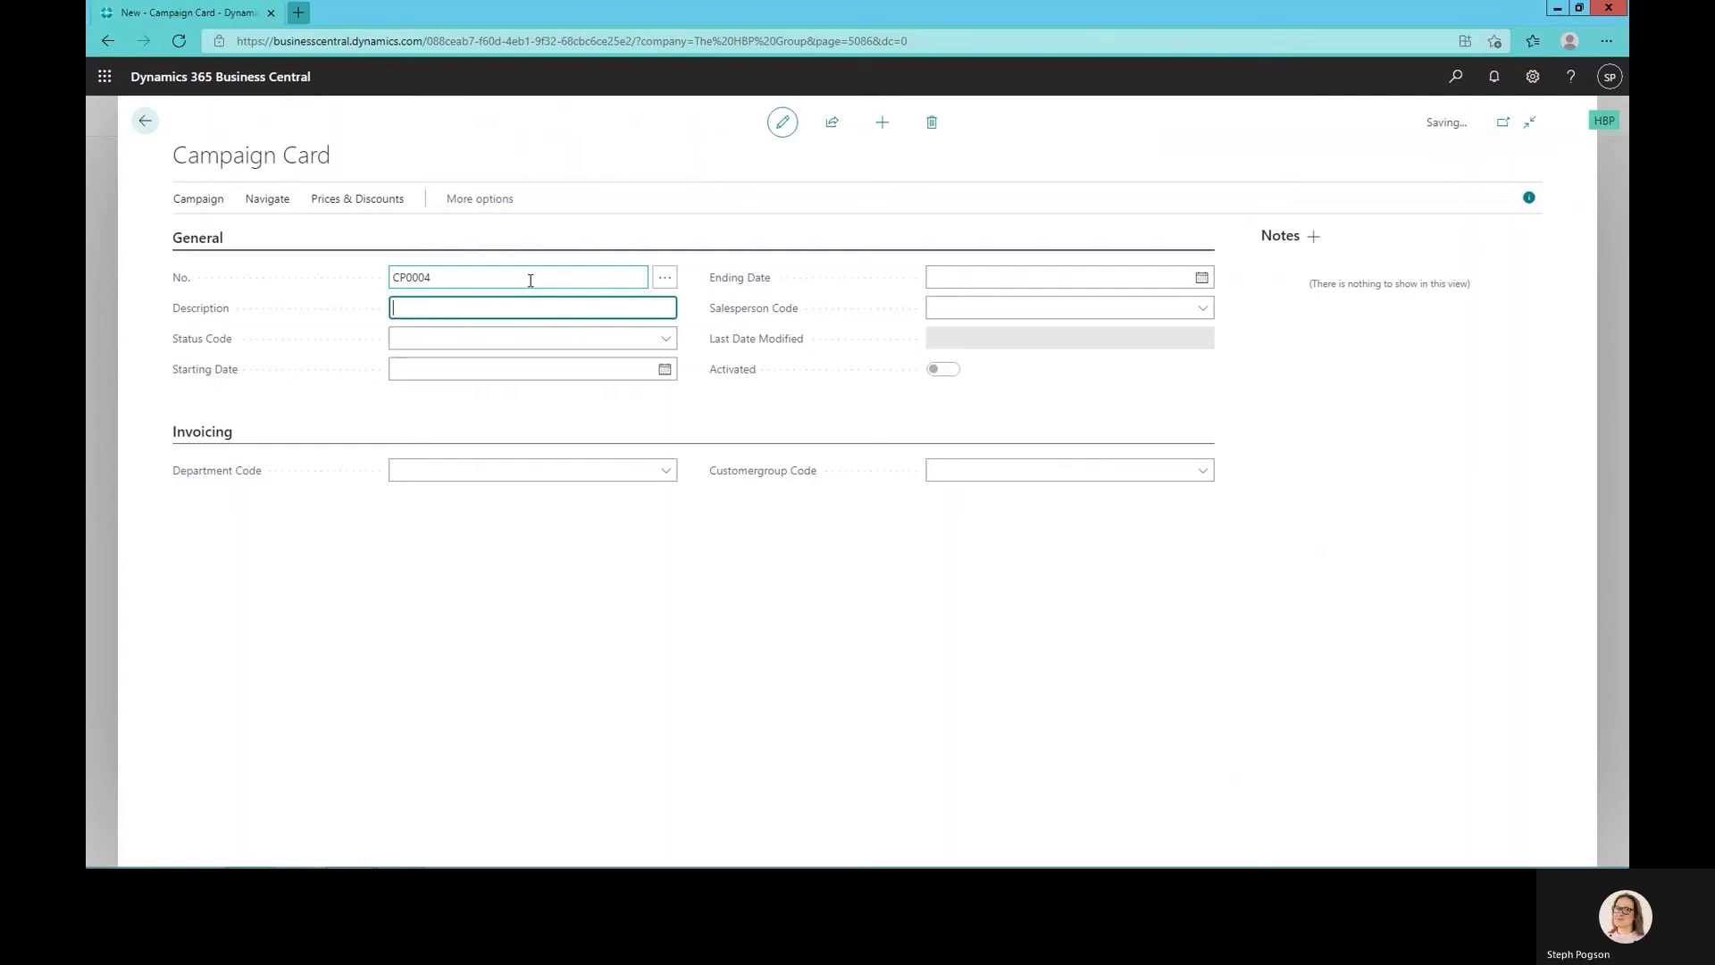
text(Trade Sho)
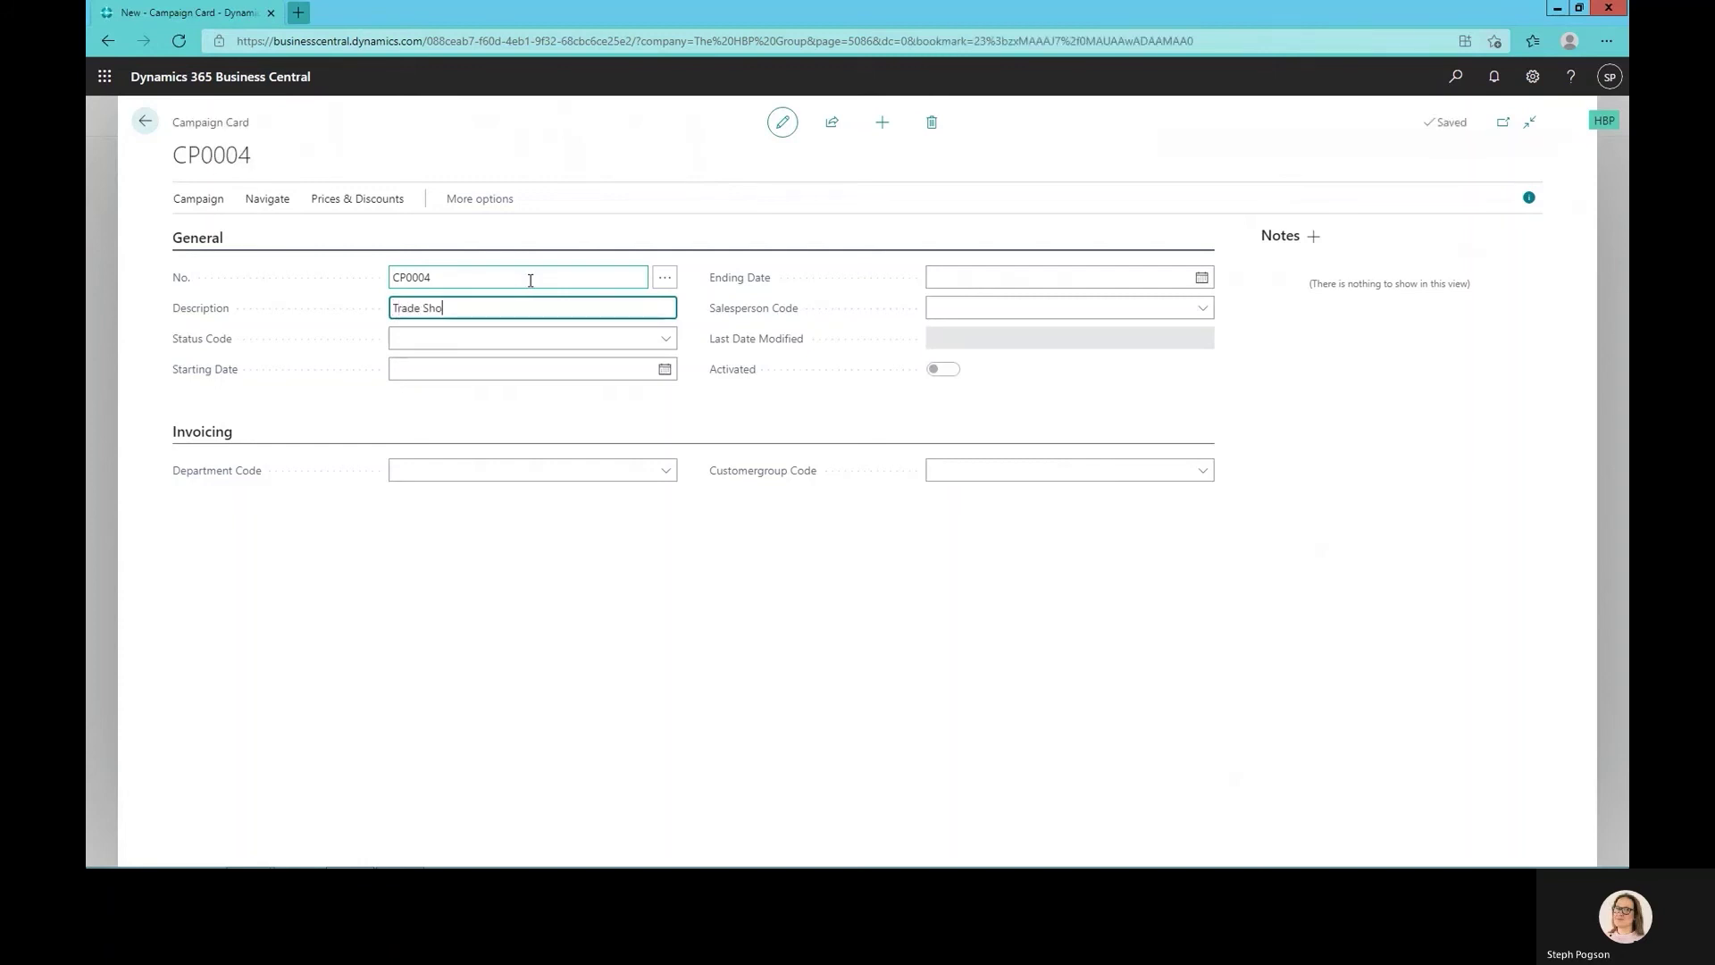
text(w)
key(Tab)
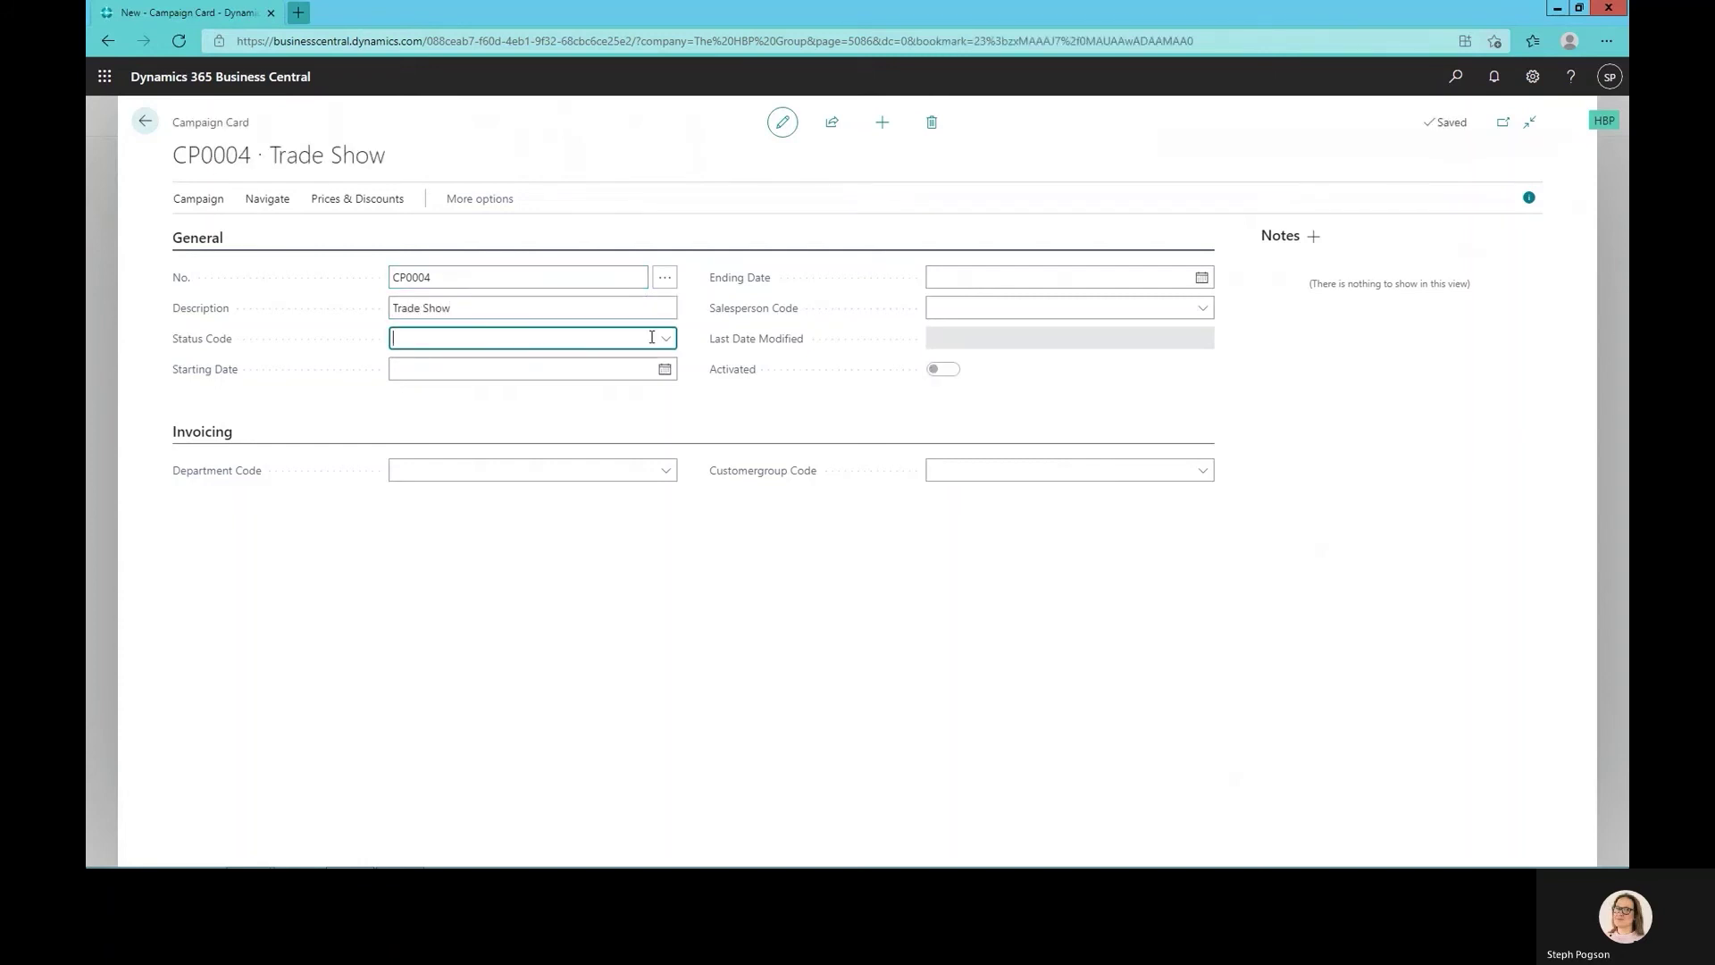
click(666, 338)
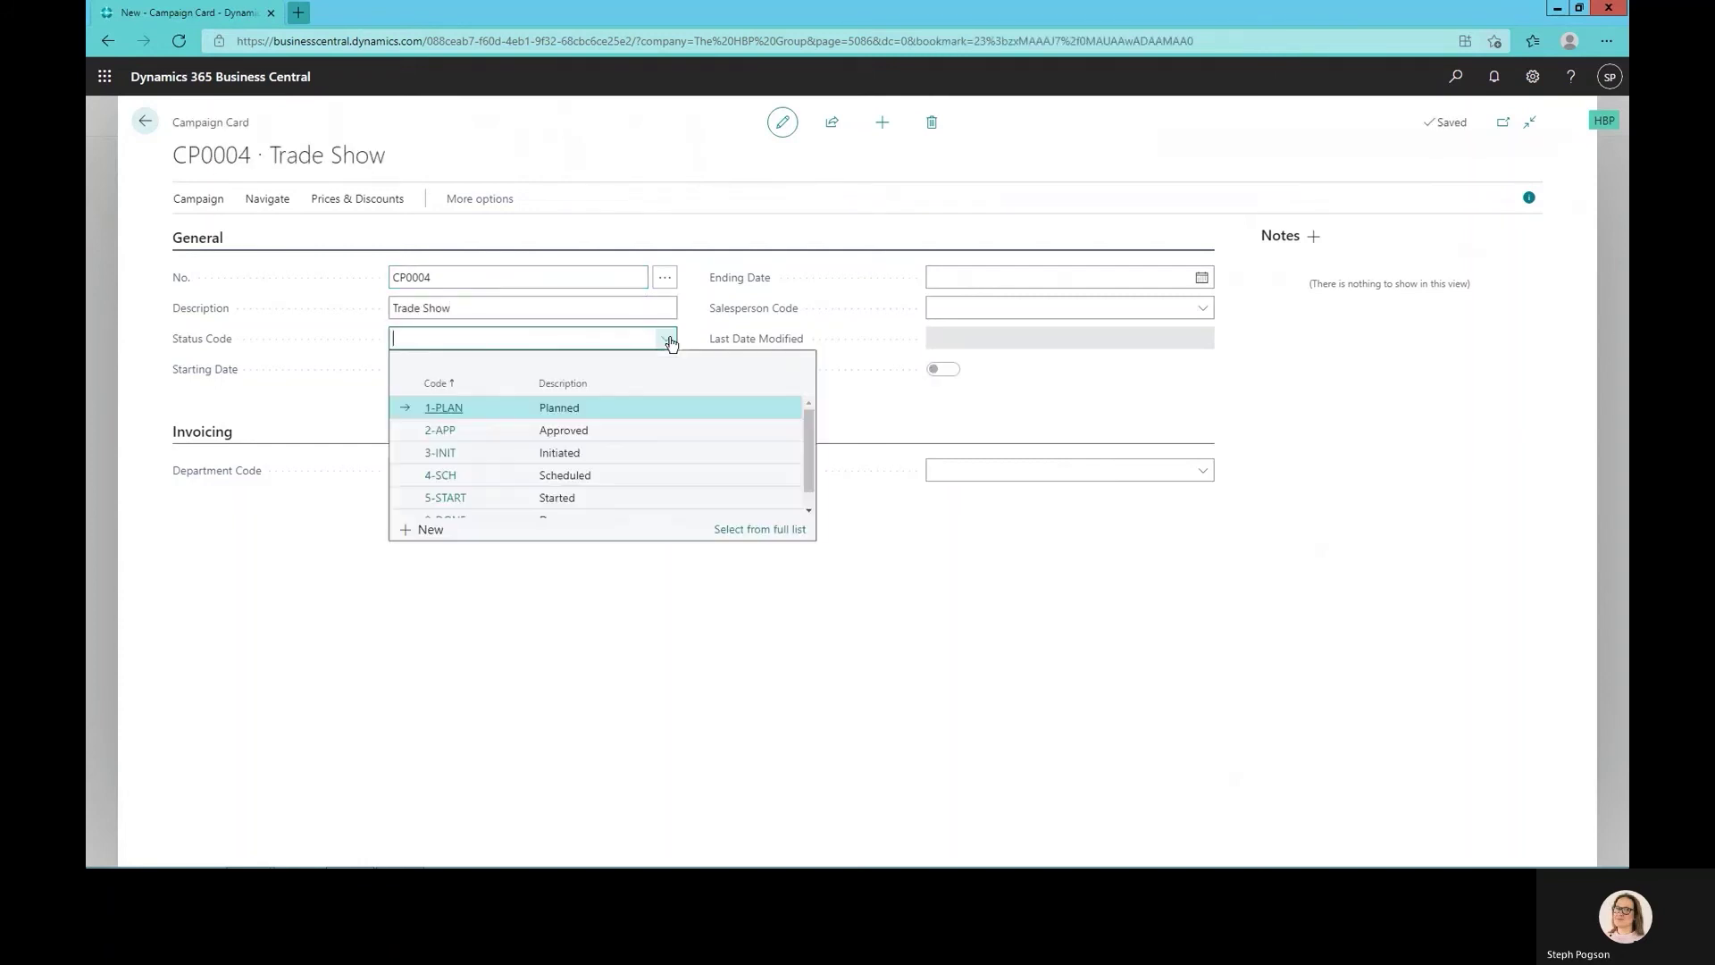
click(581, 416)
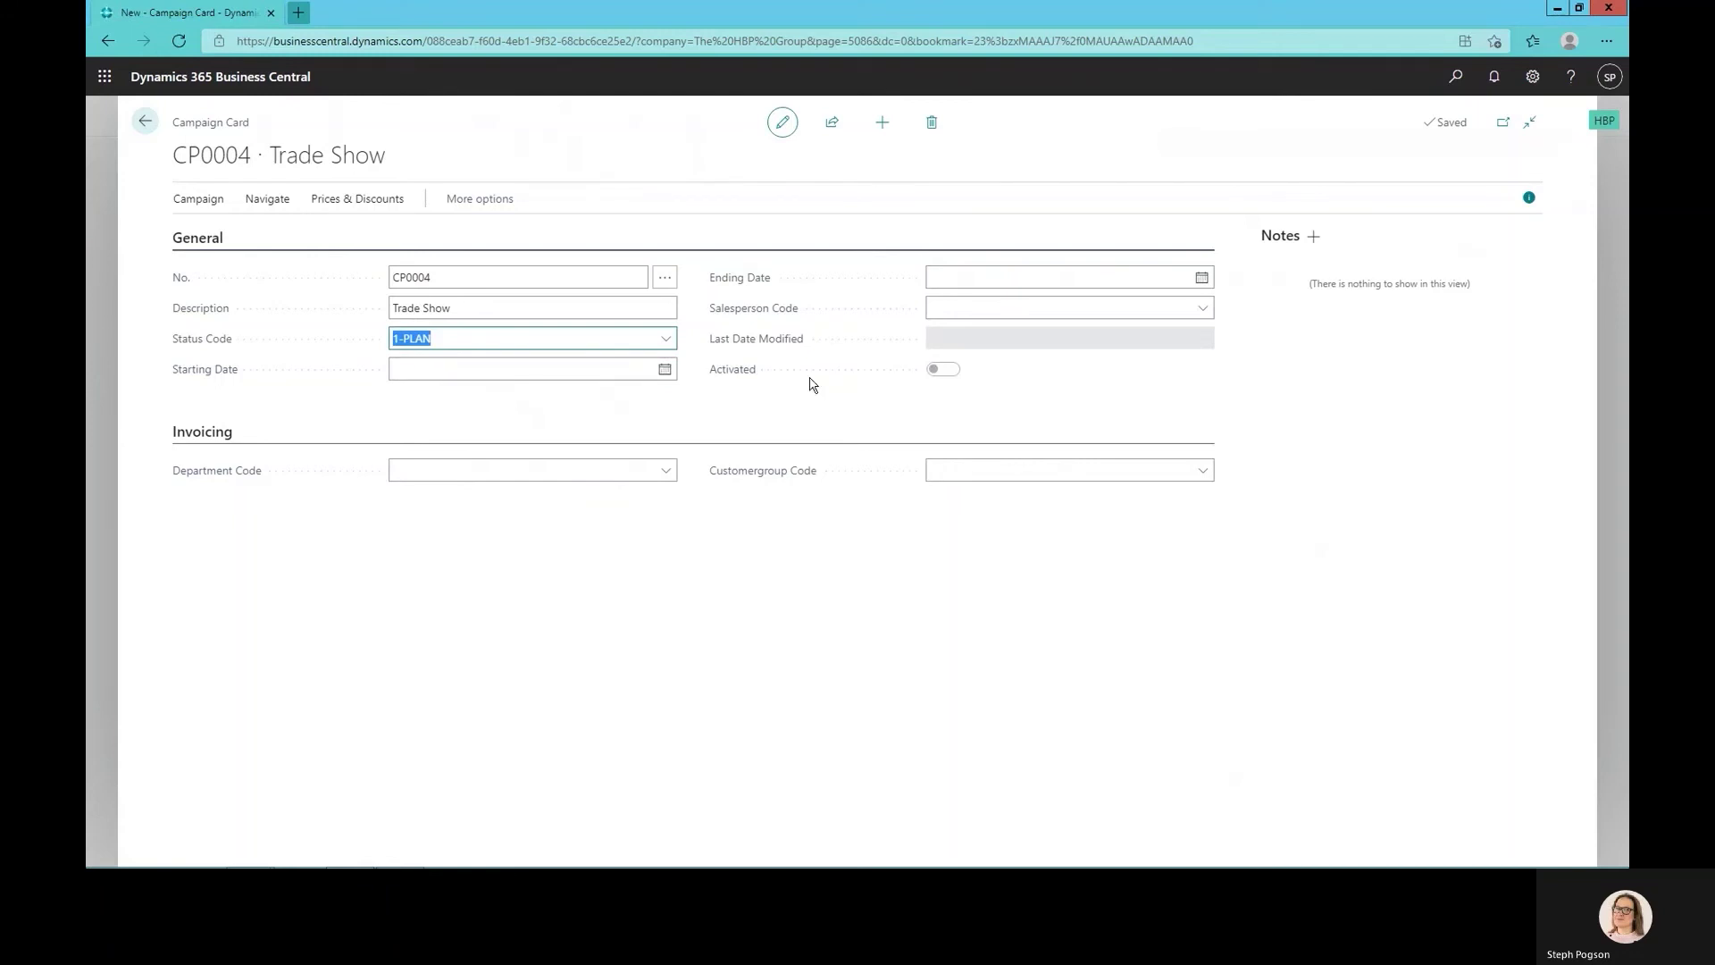
Set the campaign's starting date to 01/03/2022 and ending date to 31/03/2022.
click(594, 367)
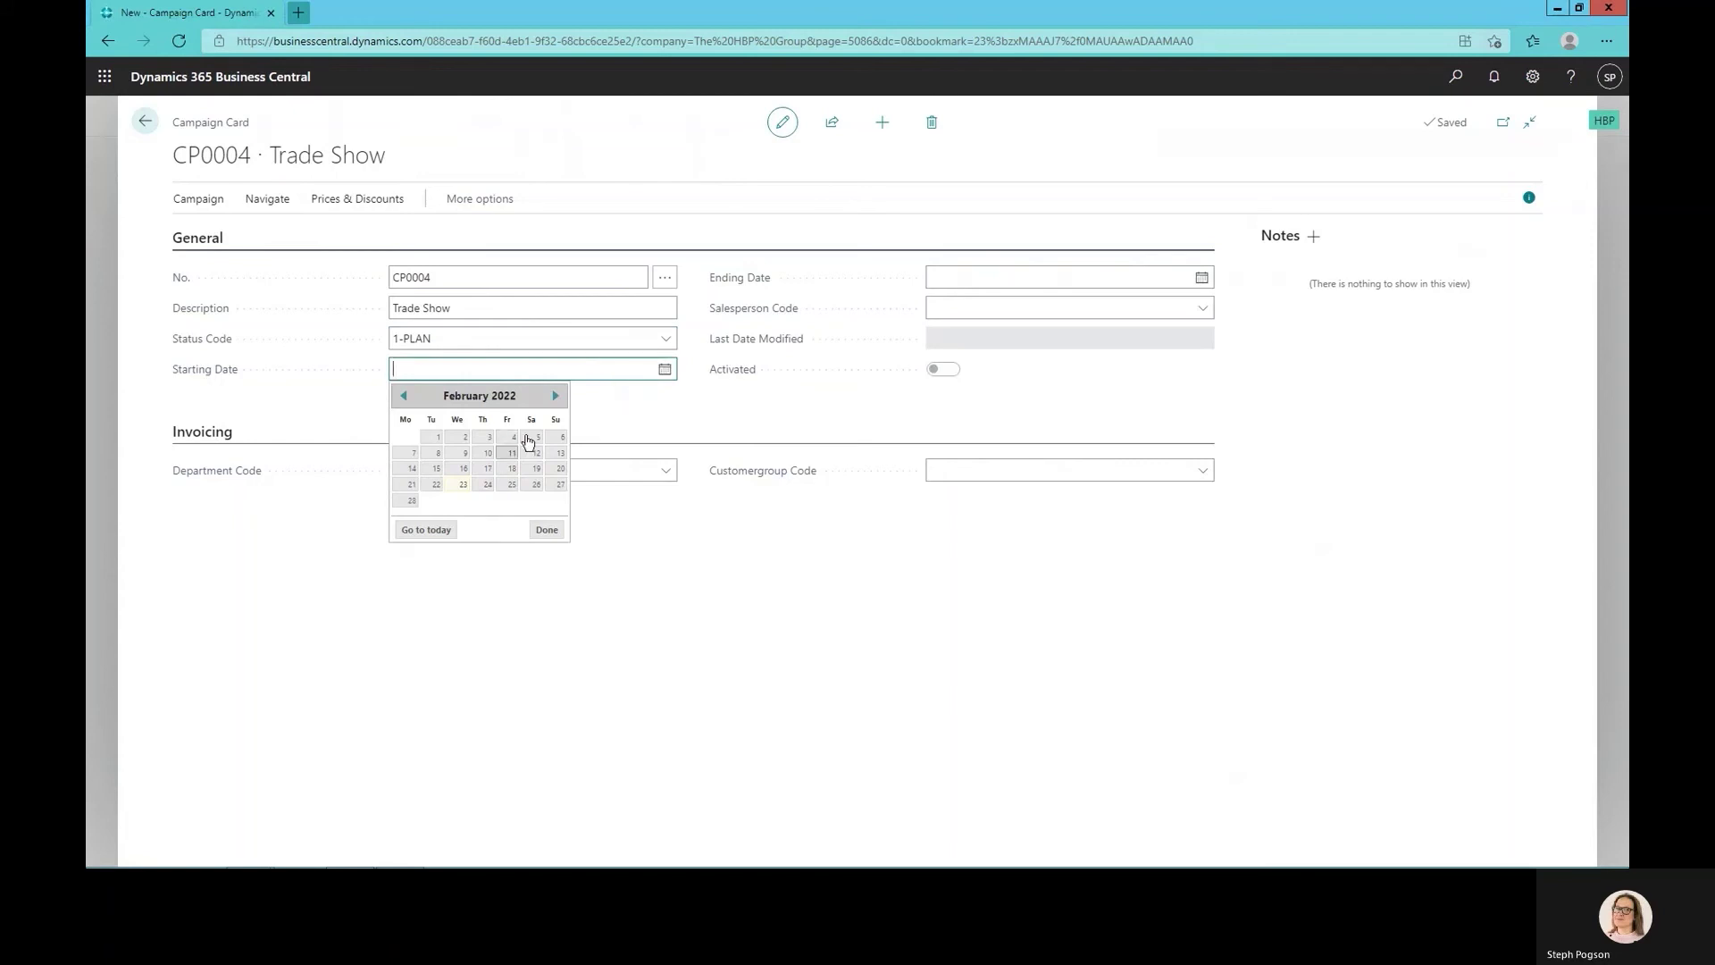
click(555, 395)
click(438, 436)
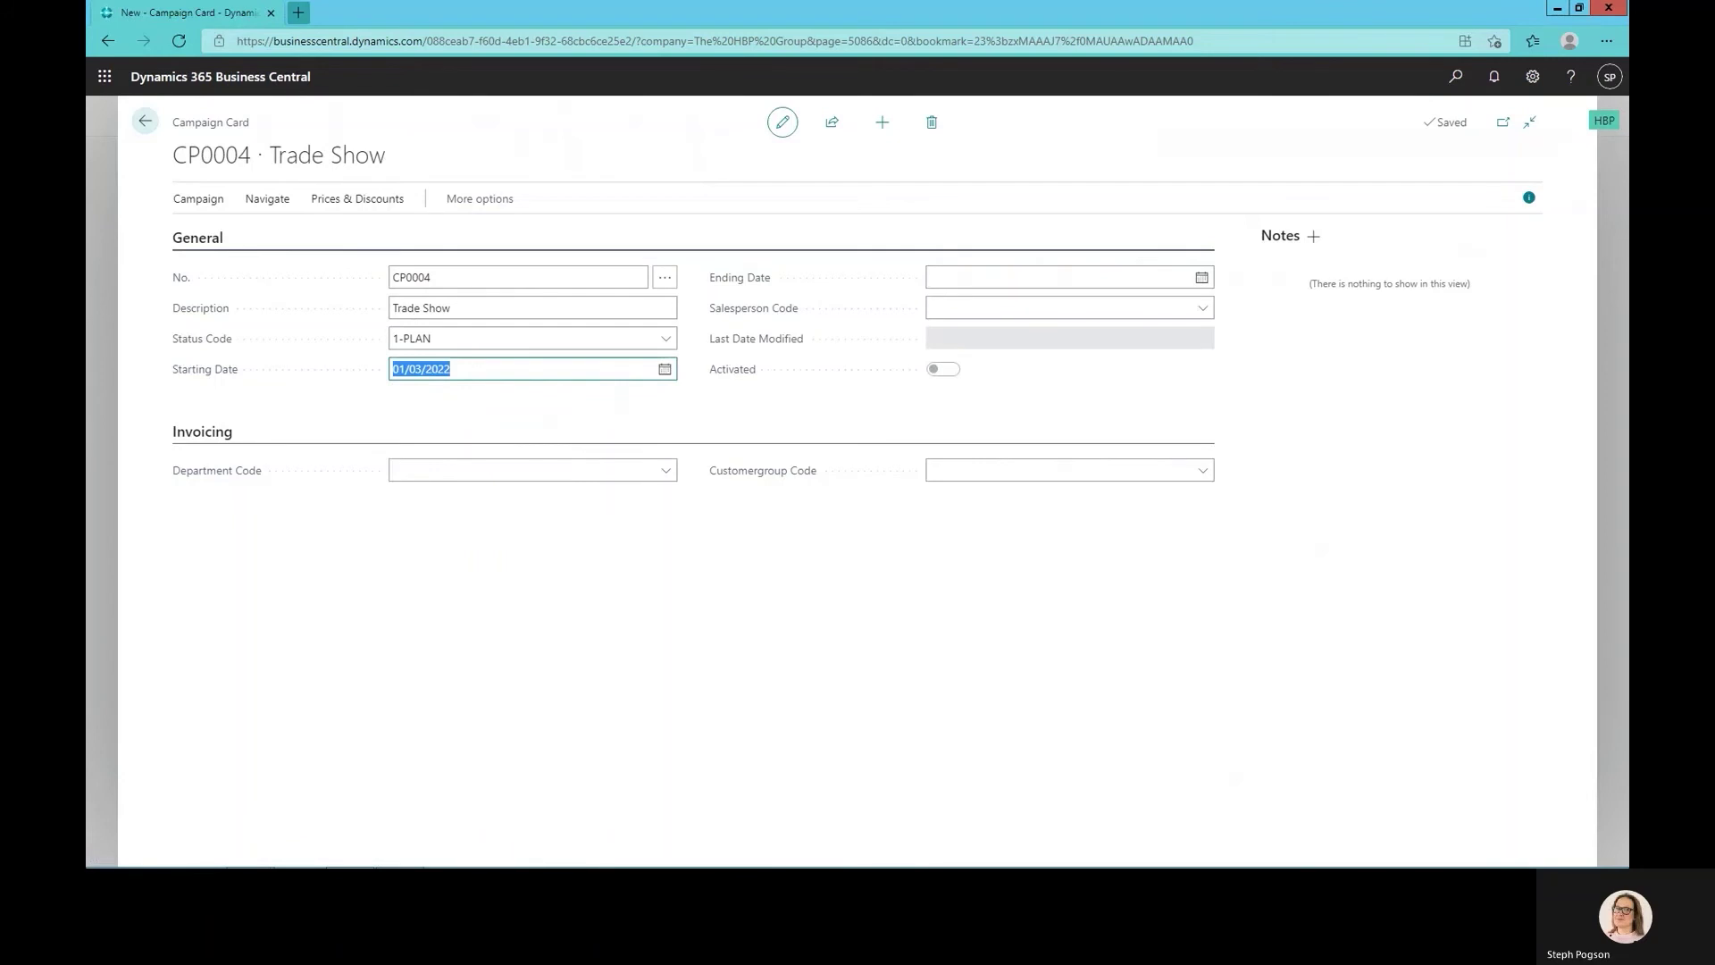
click(1201, 278)
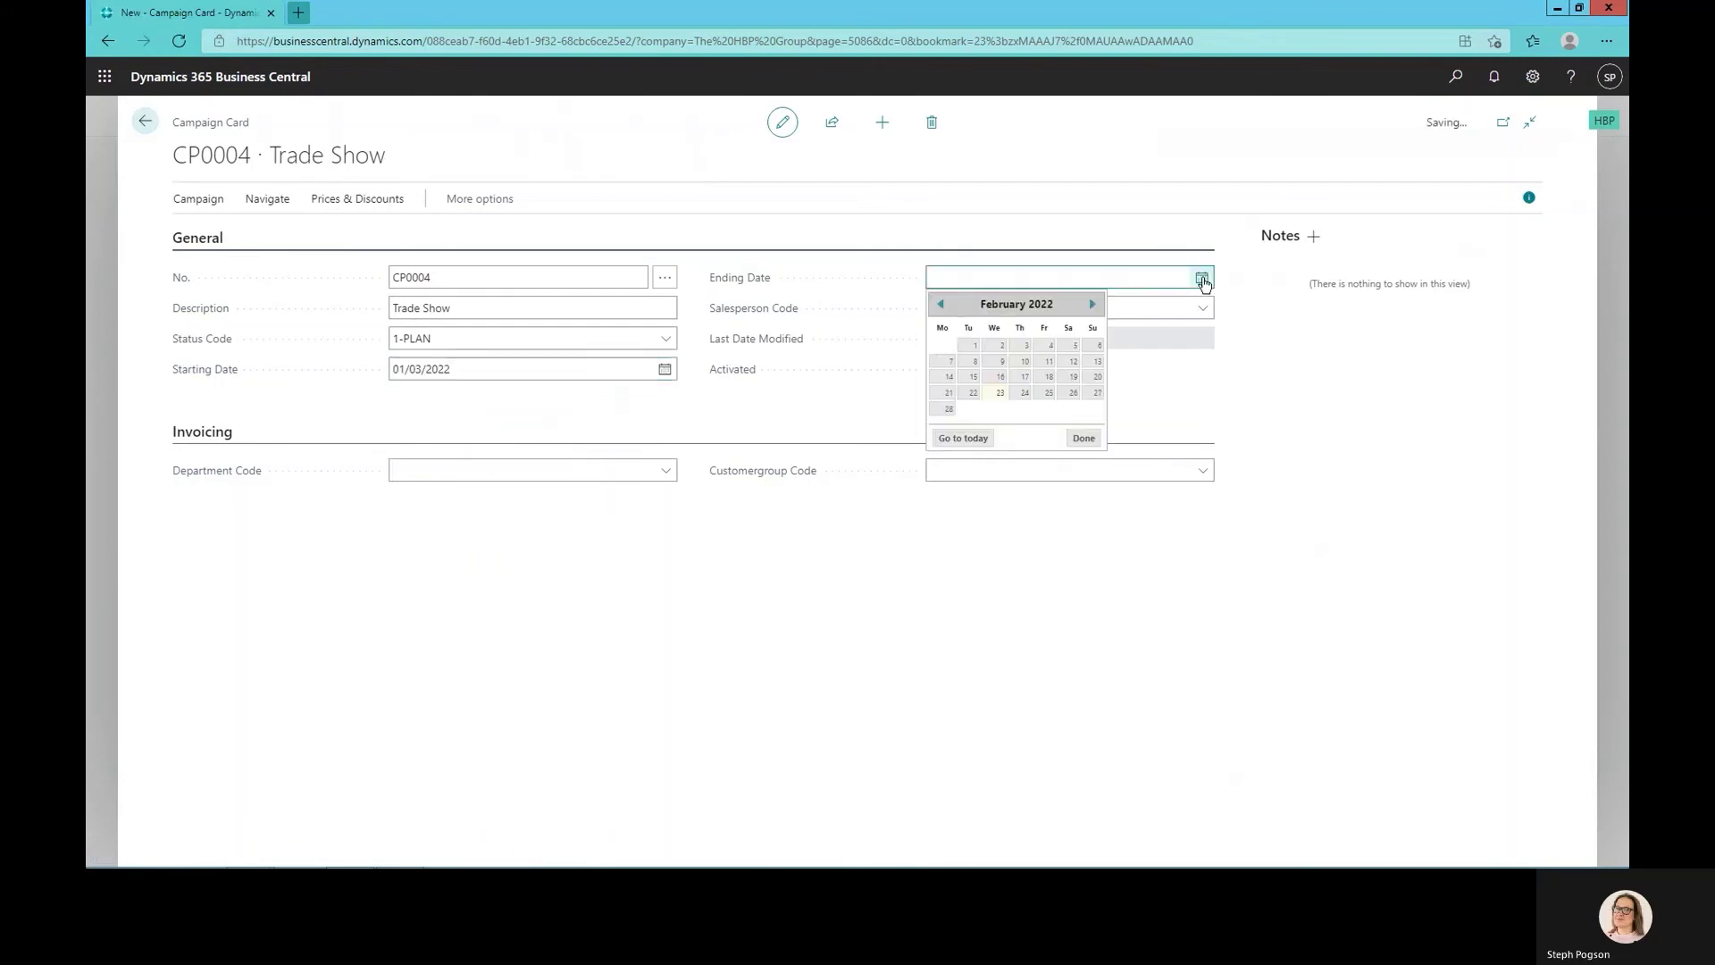
click(1092, 305)
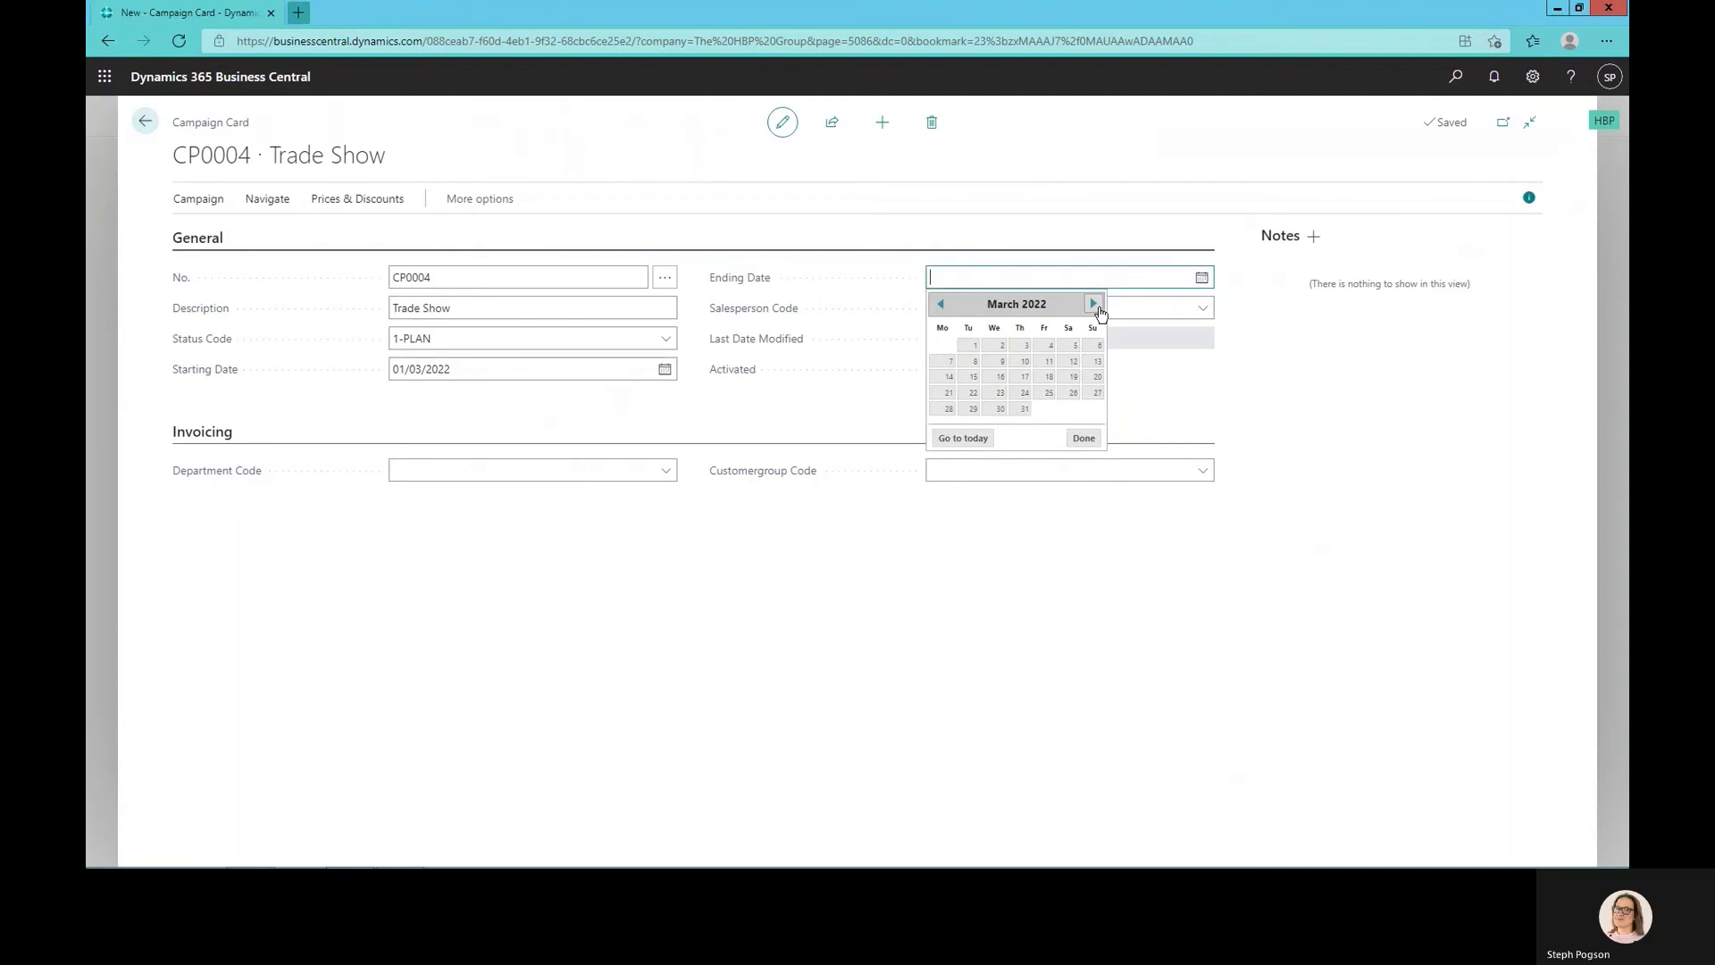
click(1028, 409)
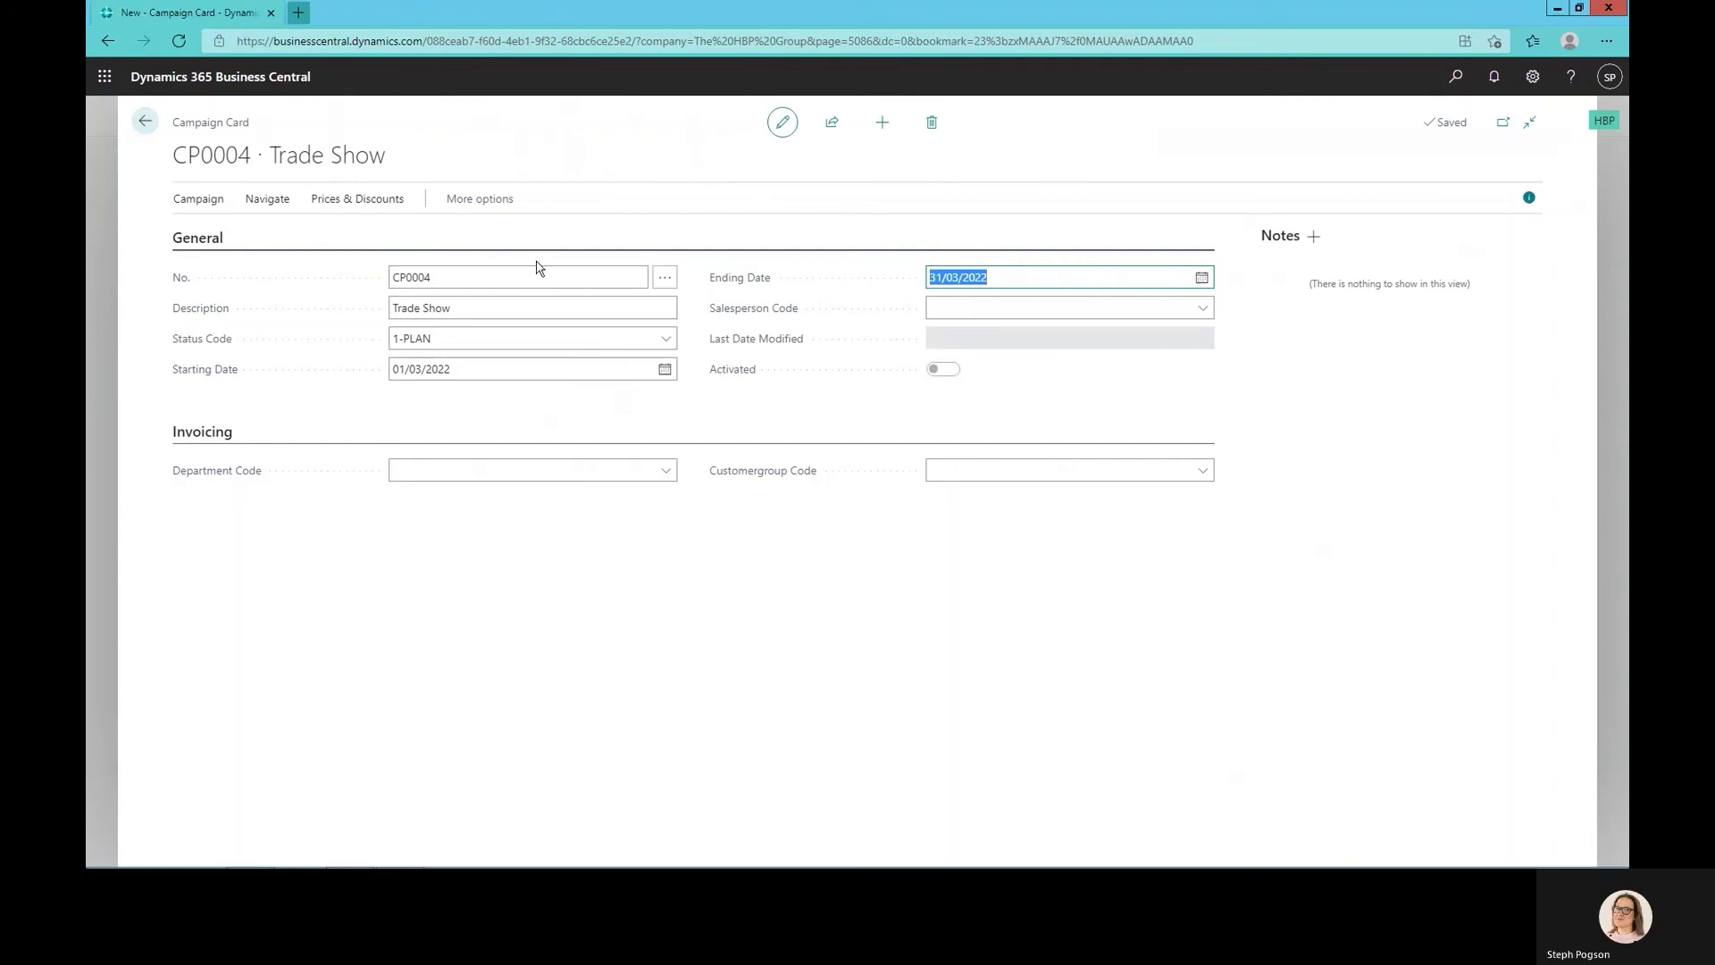
click(472, 202)
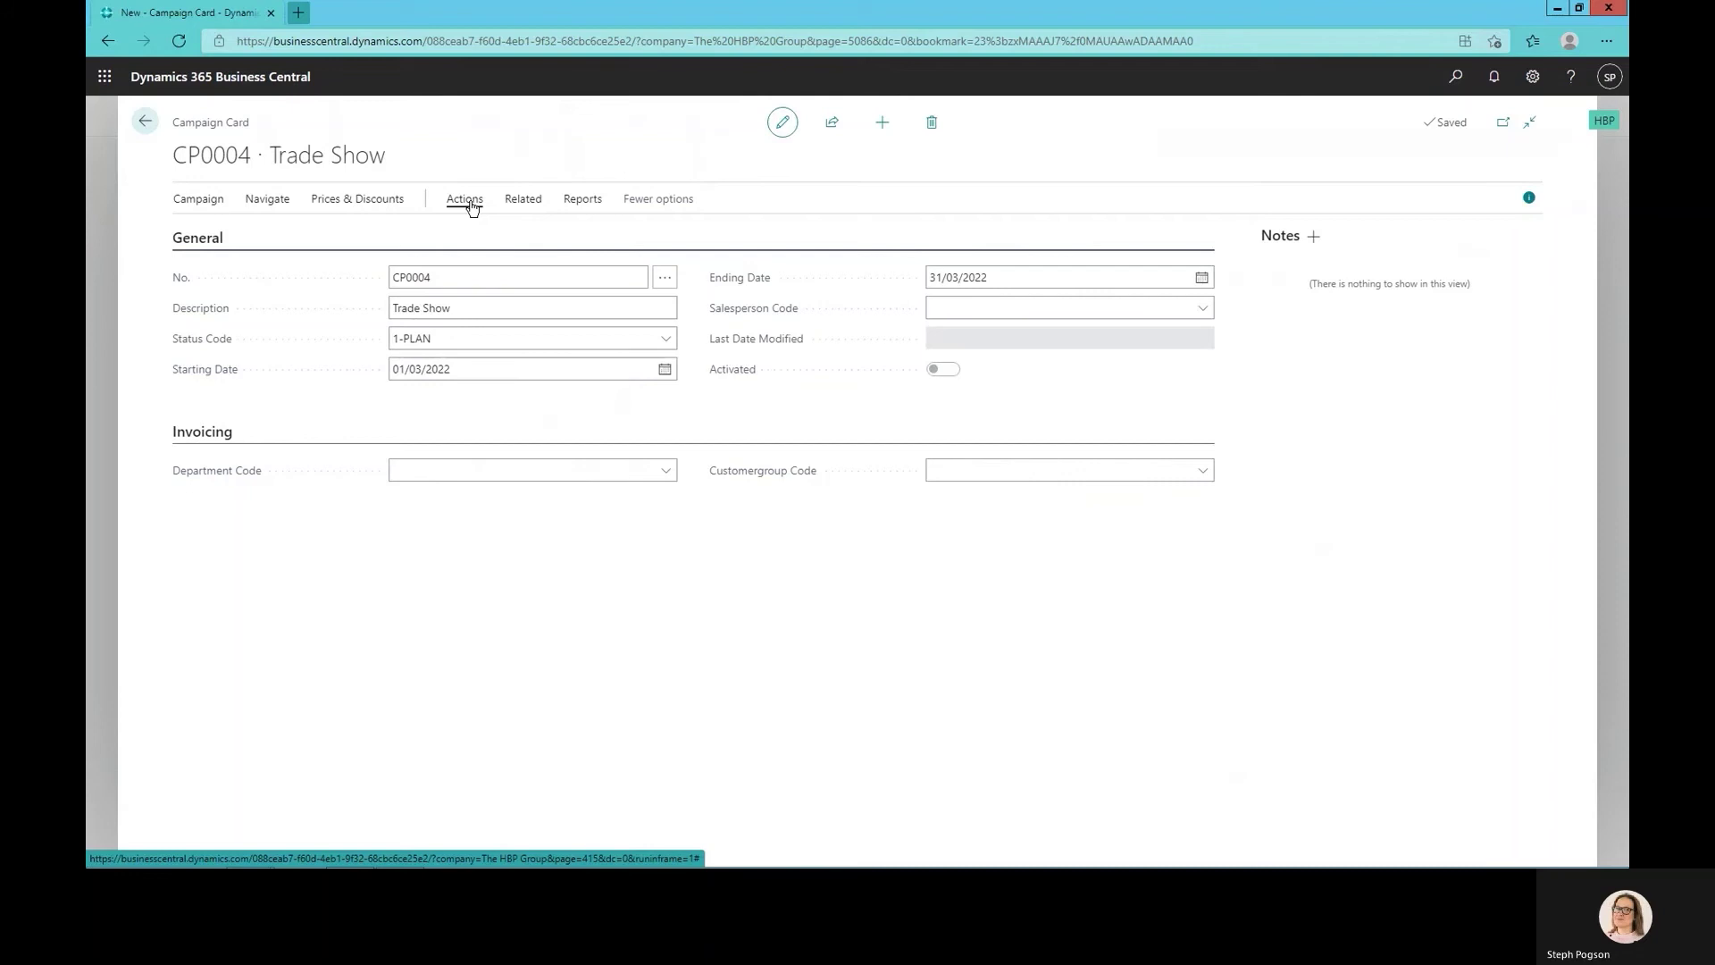
Open the segments linked to campaign CP0004.
click(225, 203)
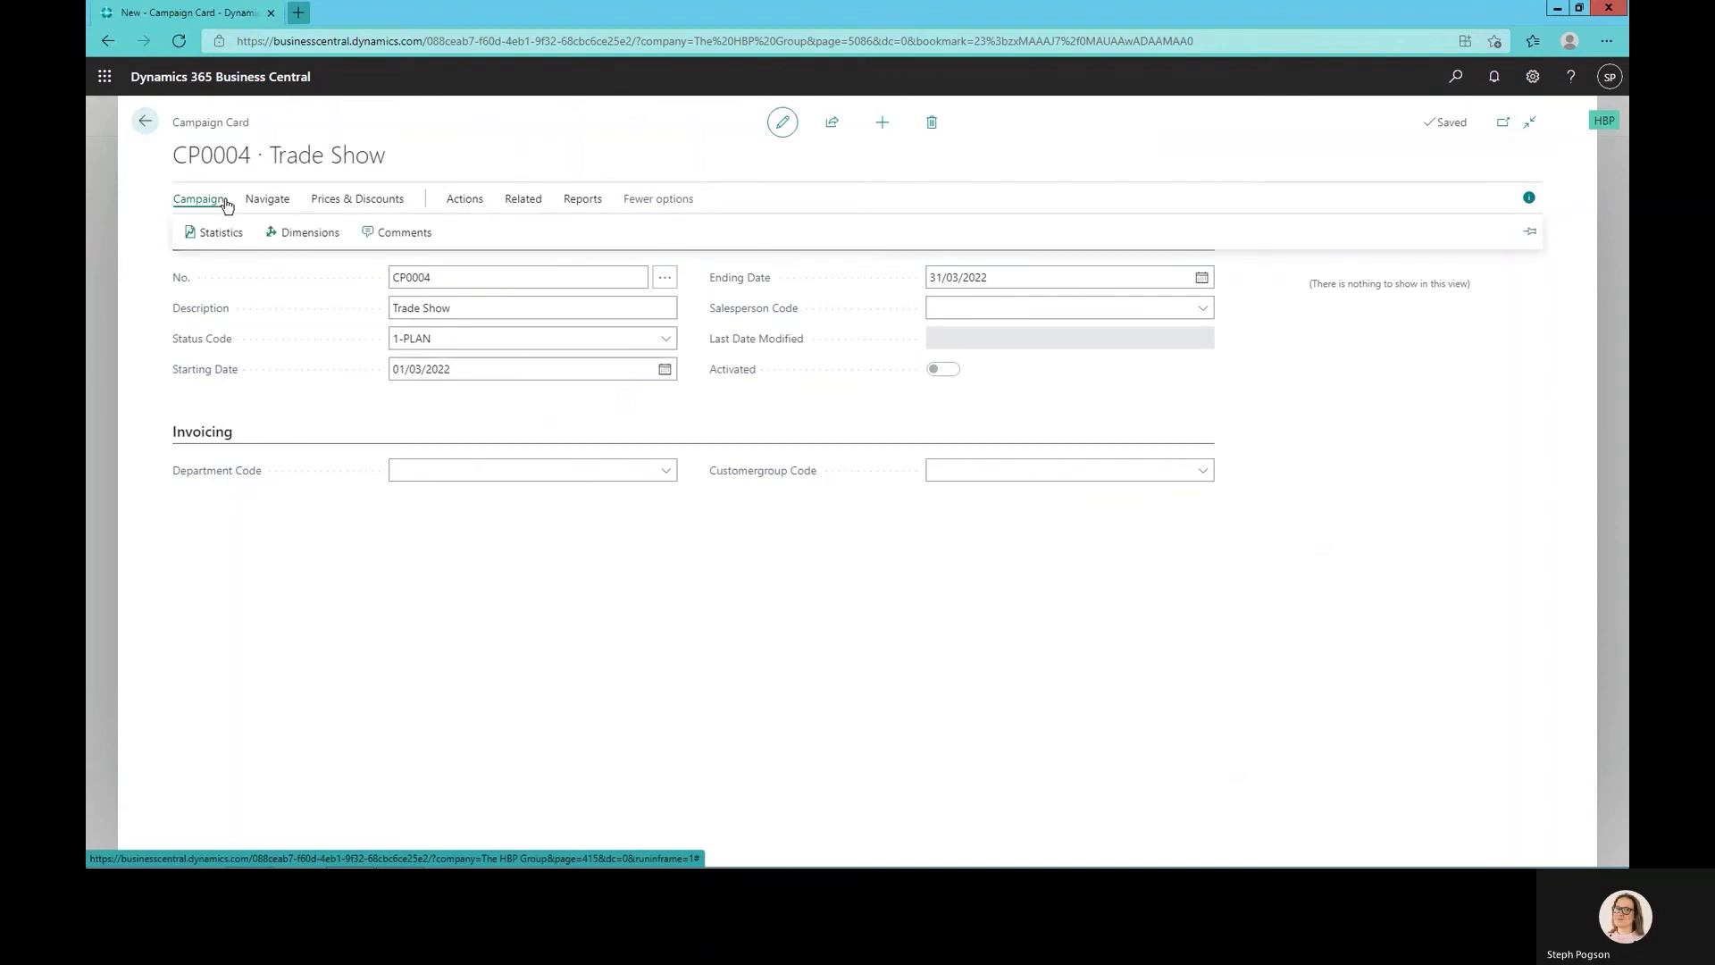
click(265, 200)
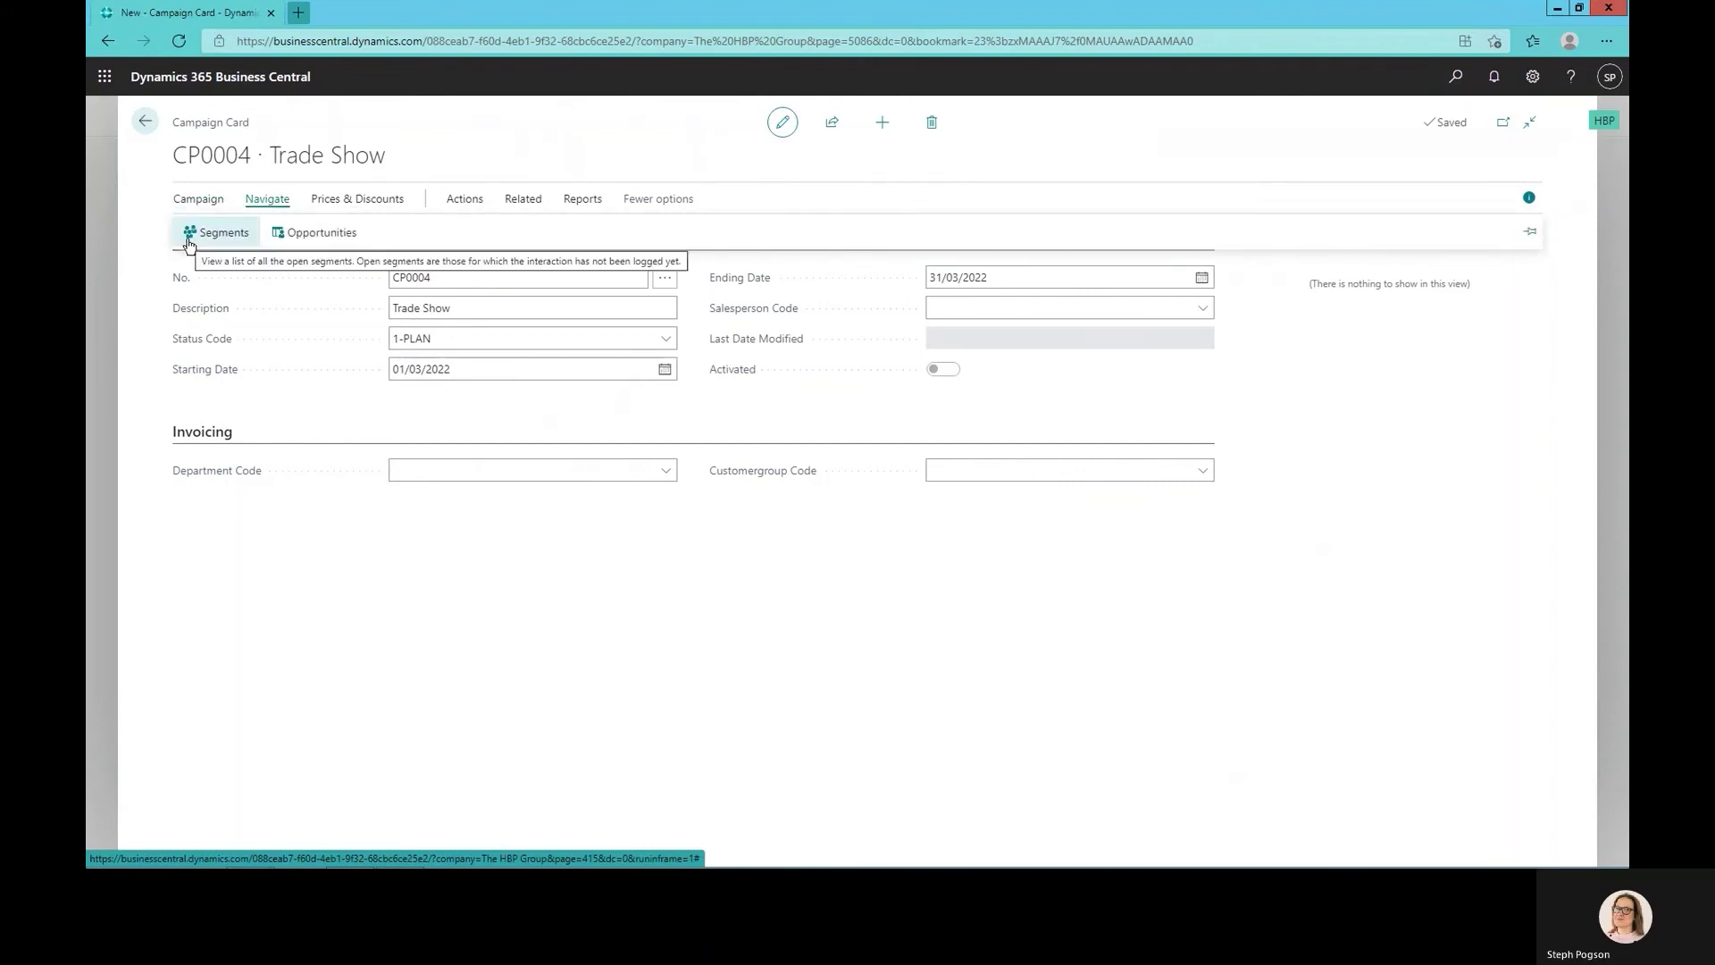
click(189, 238)
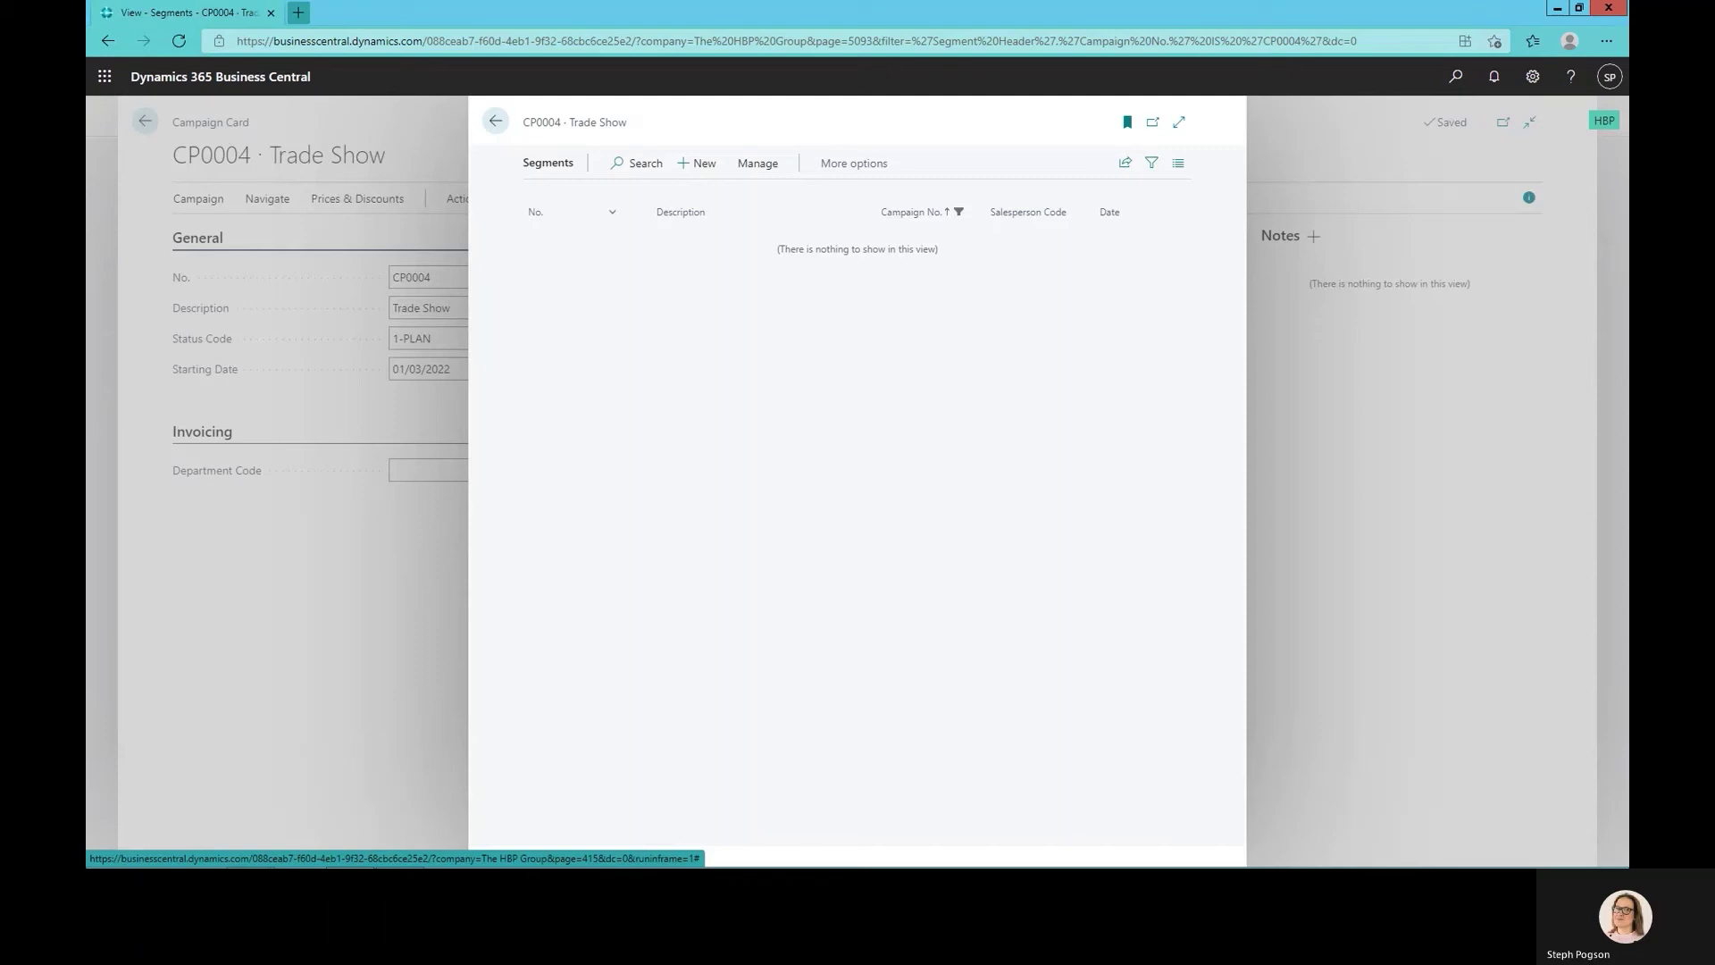
Create segment 'Visitors at Trade Show' dated 01/03/2022 and start adding contacts.
click(705, 166)
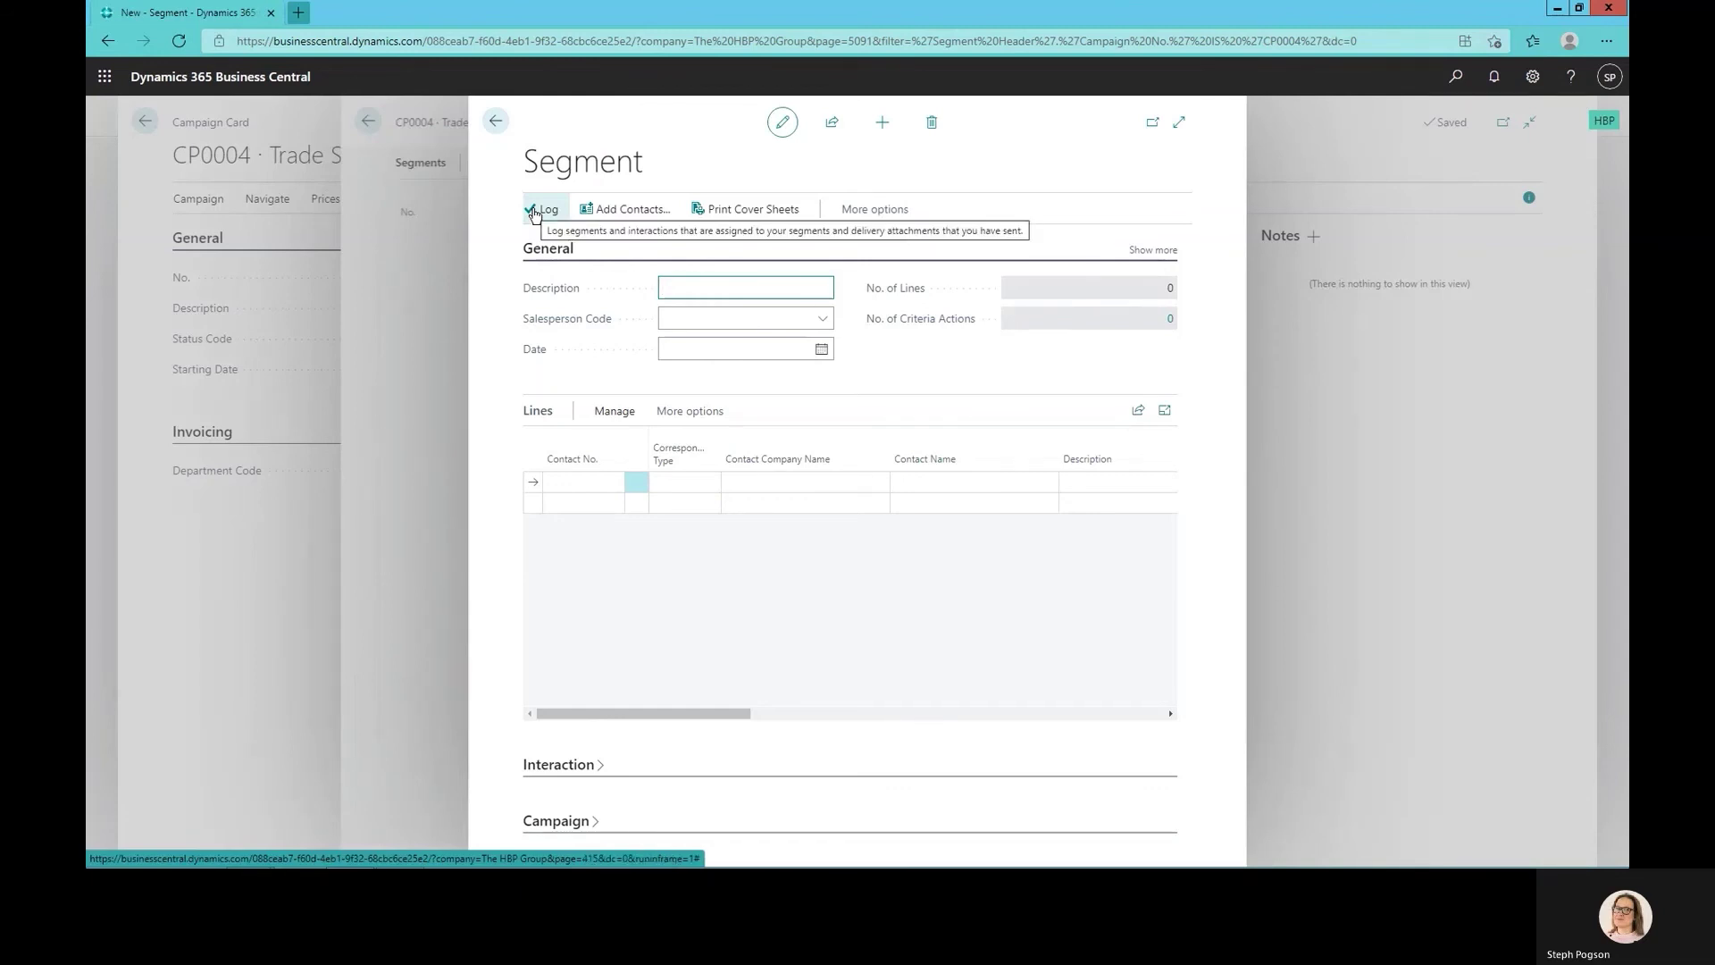
text(V)
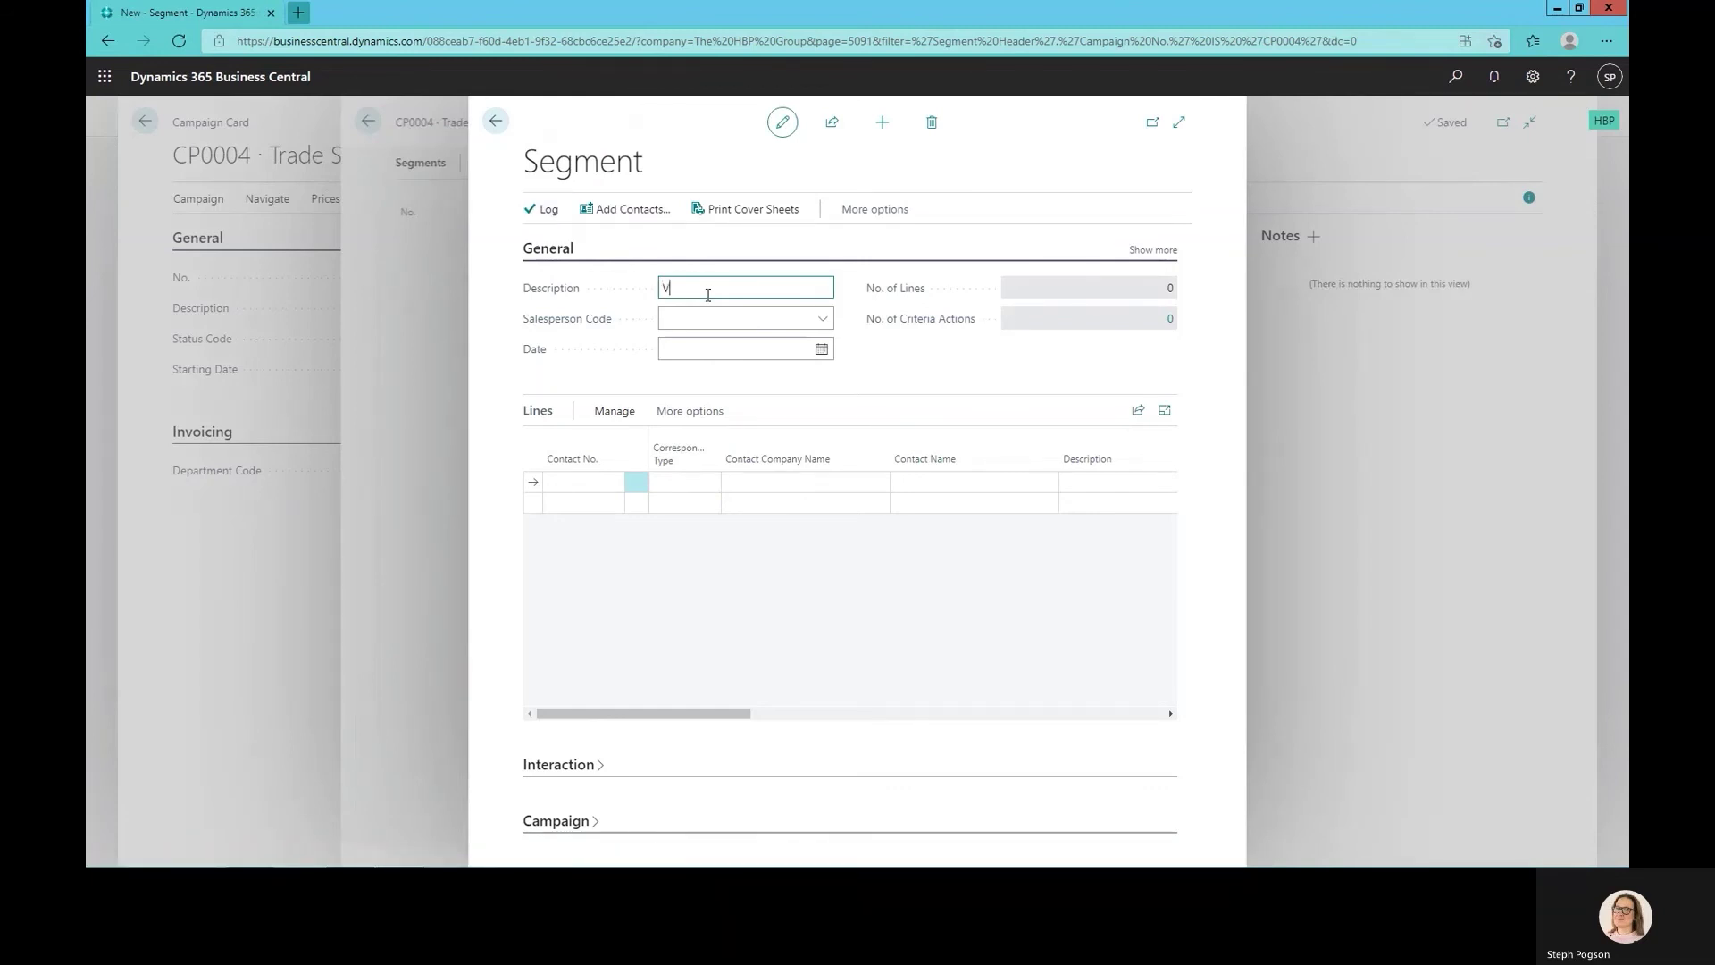
text(isitors at Trade Show)
click(714, 349)
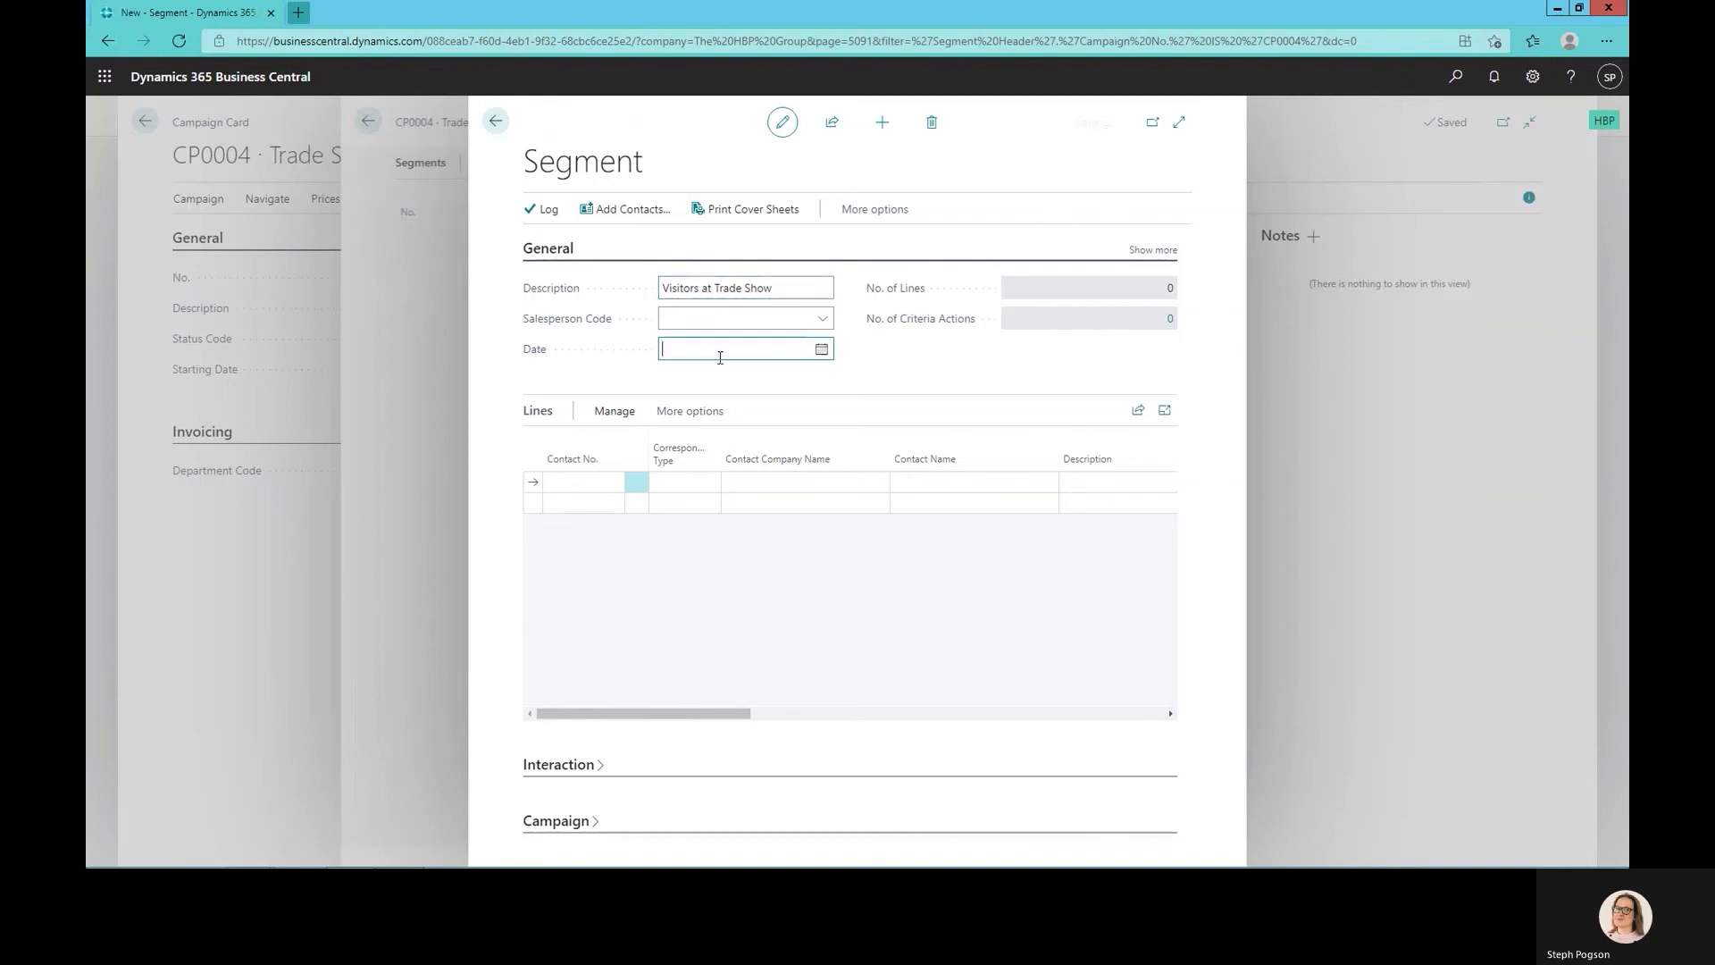
click(818, 349)
click(824, 375)
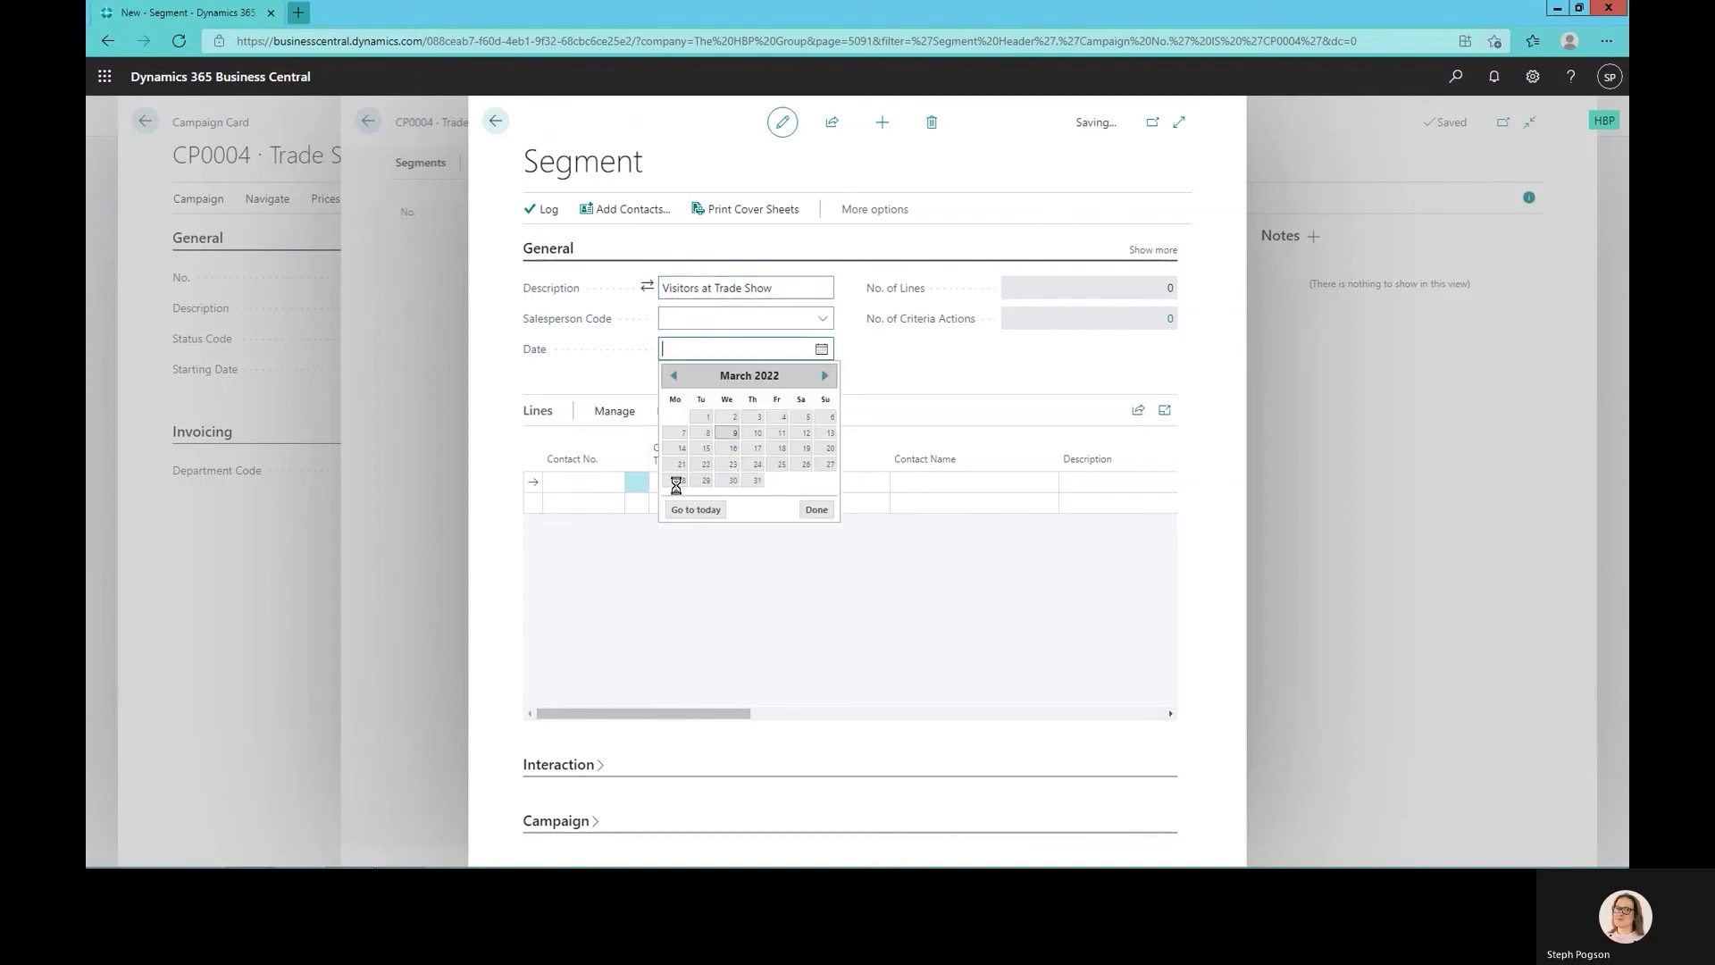
click(701, 416)
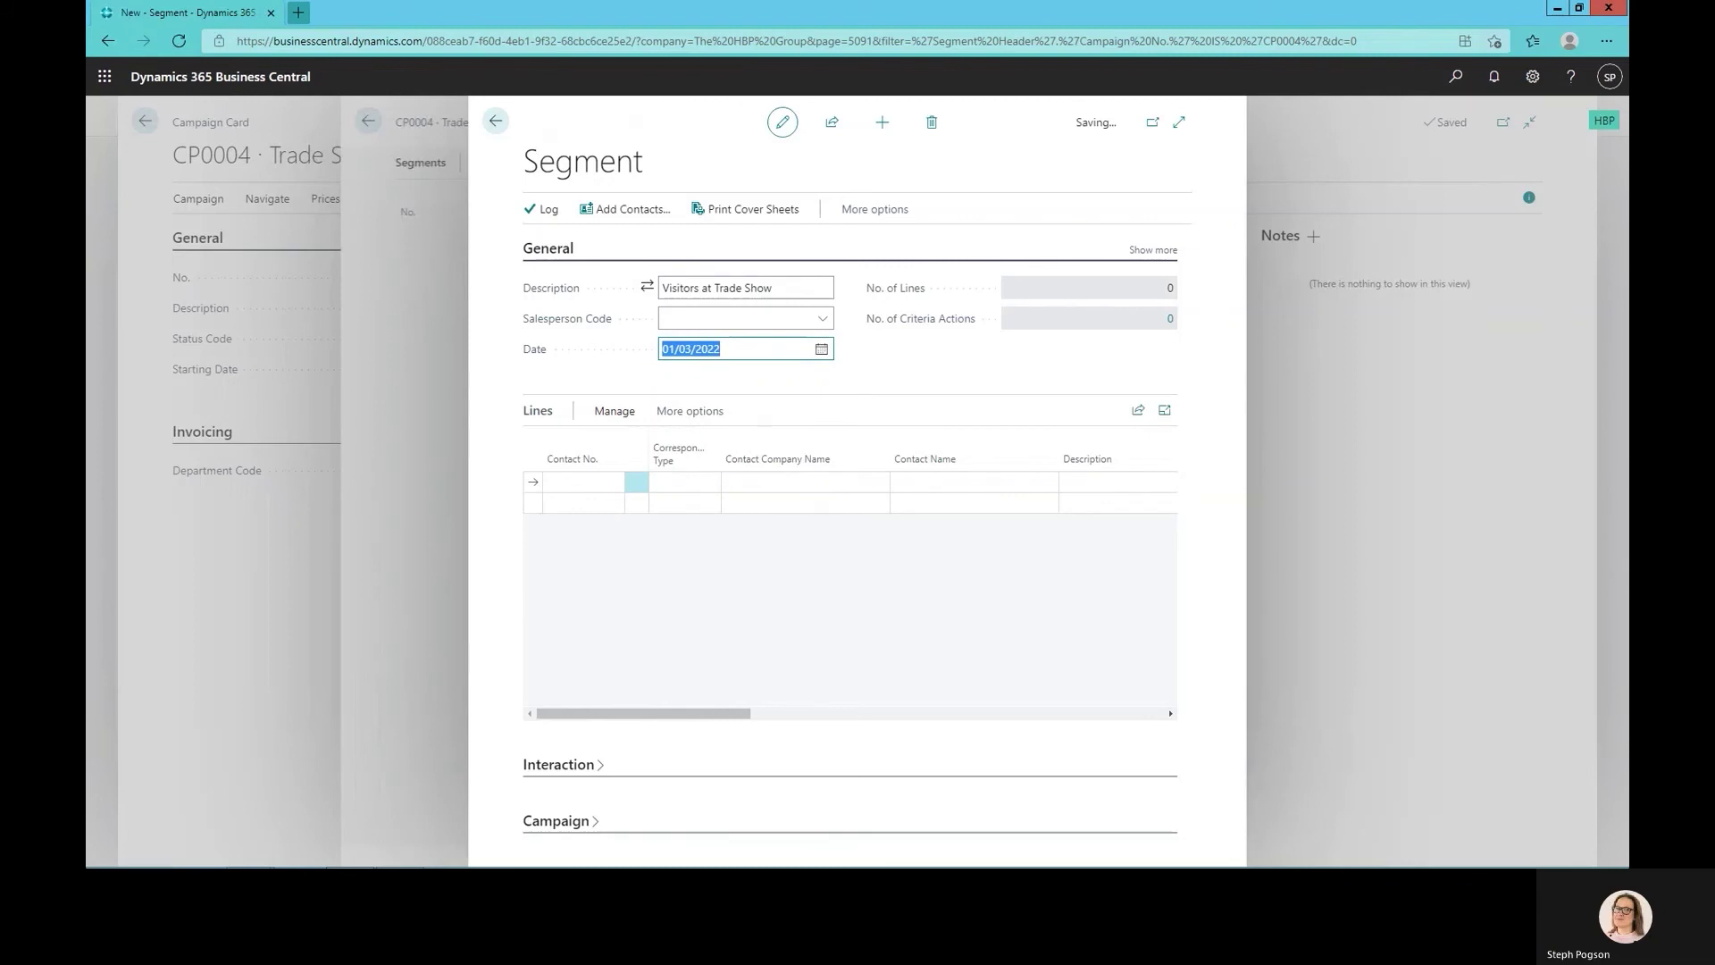
click(617, 209)
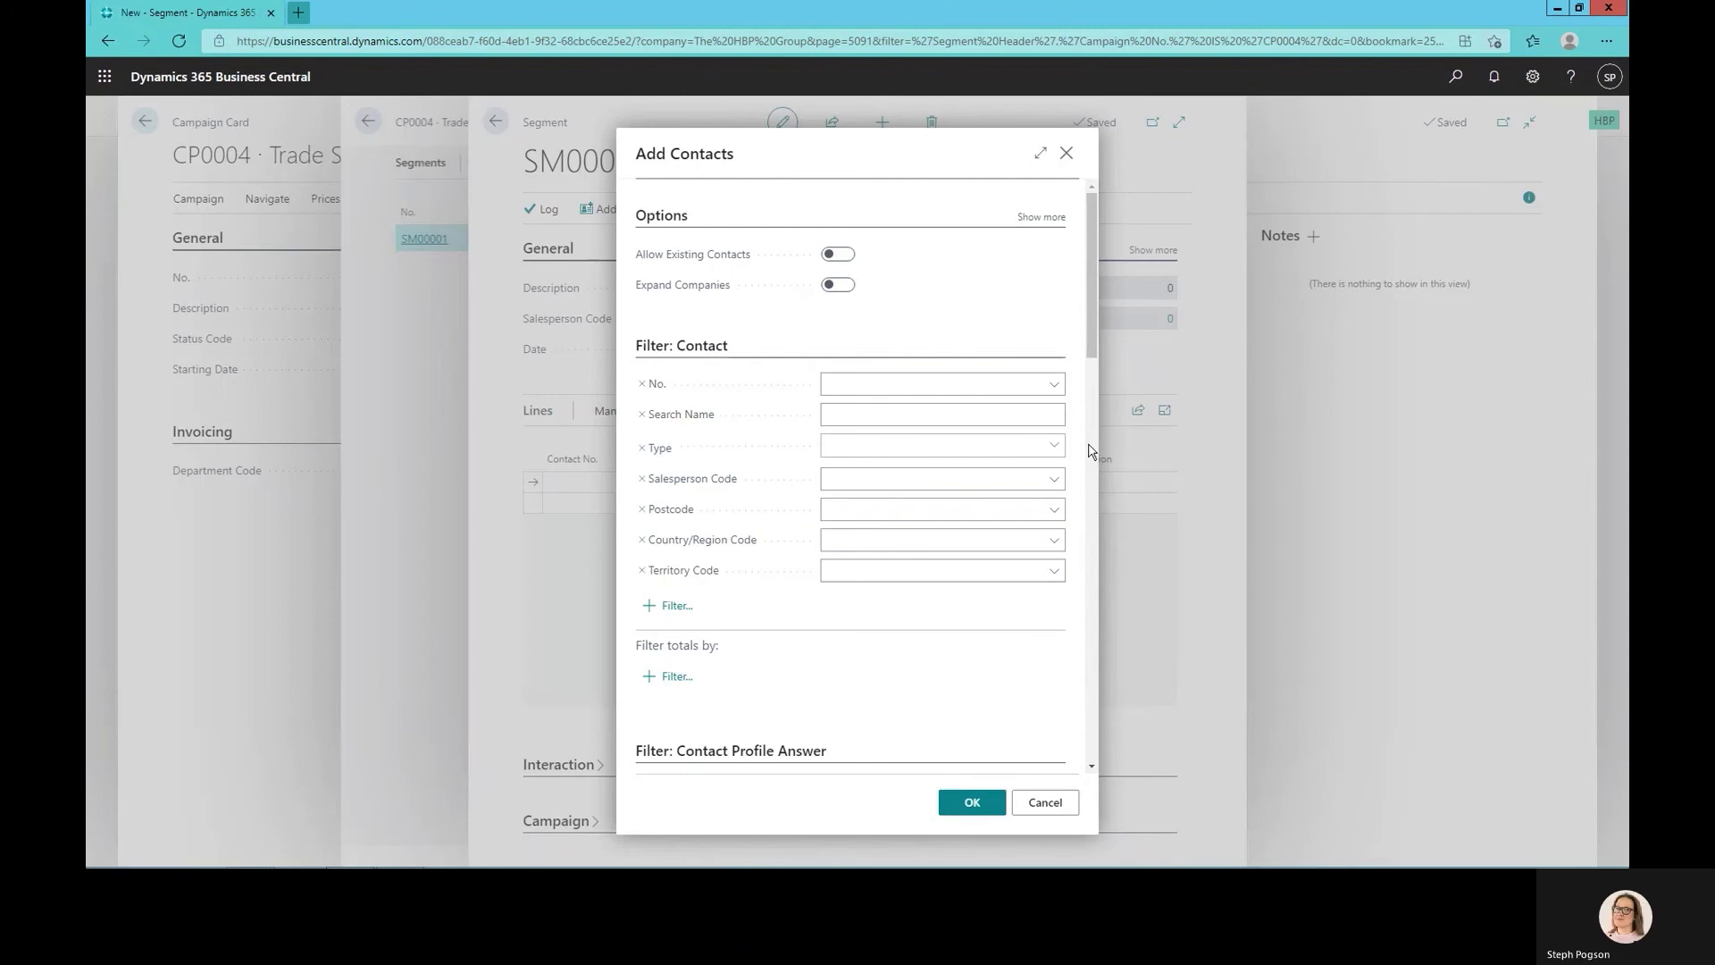
Add all contacts with business relation CUST to the segment, giving 14 lines.
scroll(1089, 438, down, 5)
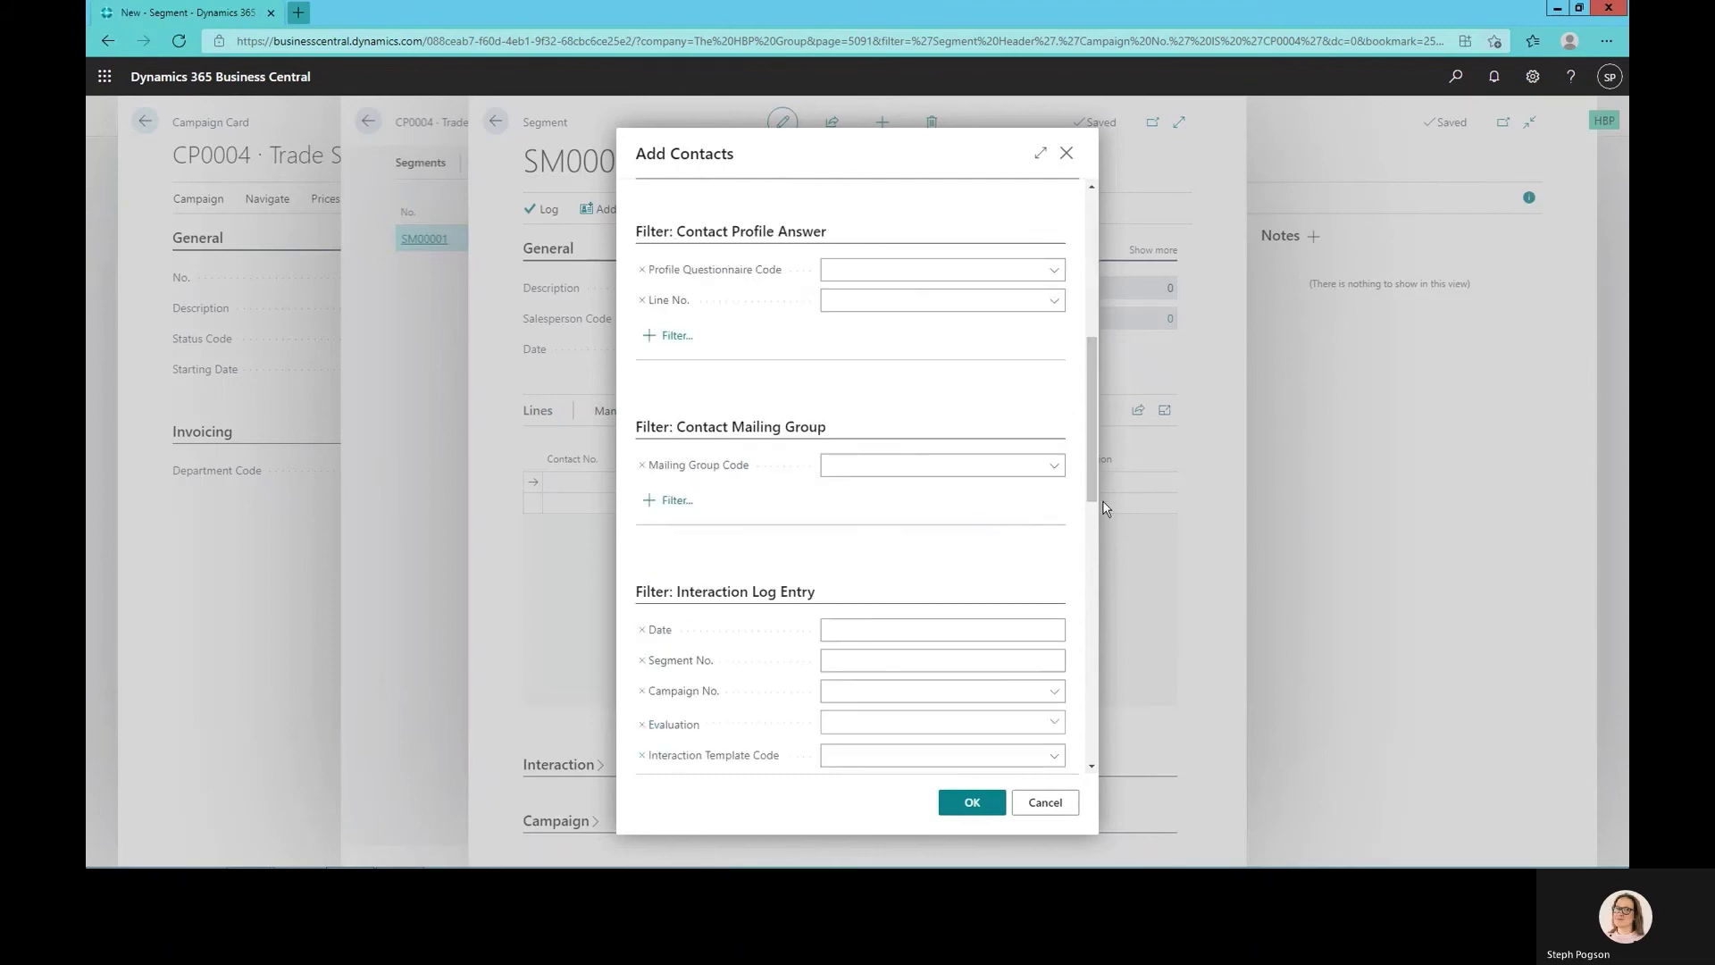
scroll(1096, 562, down, 5)
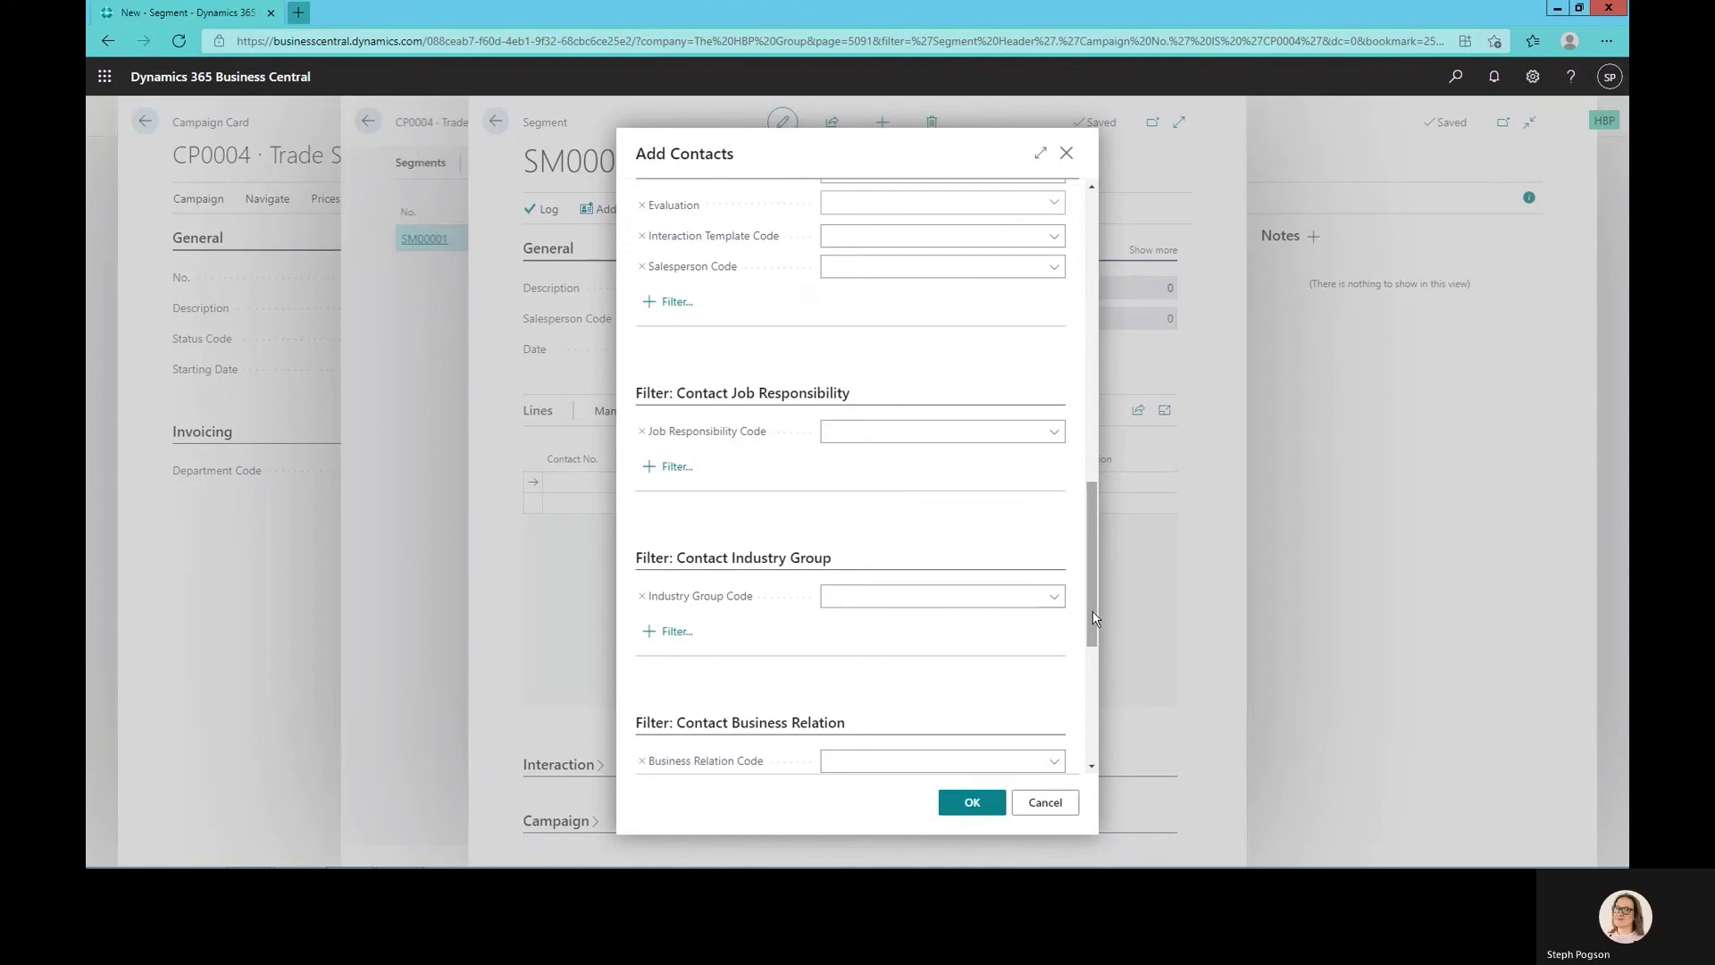
scroll(1095, 697, down, 5)
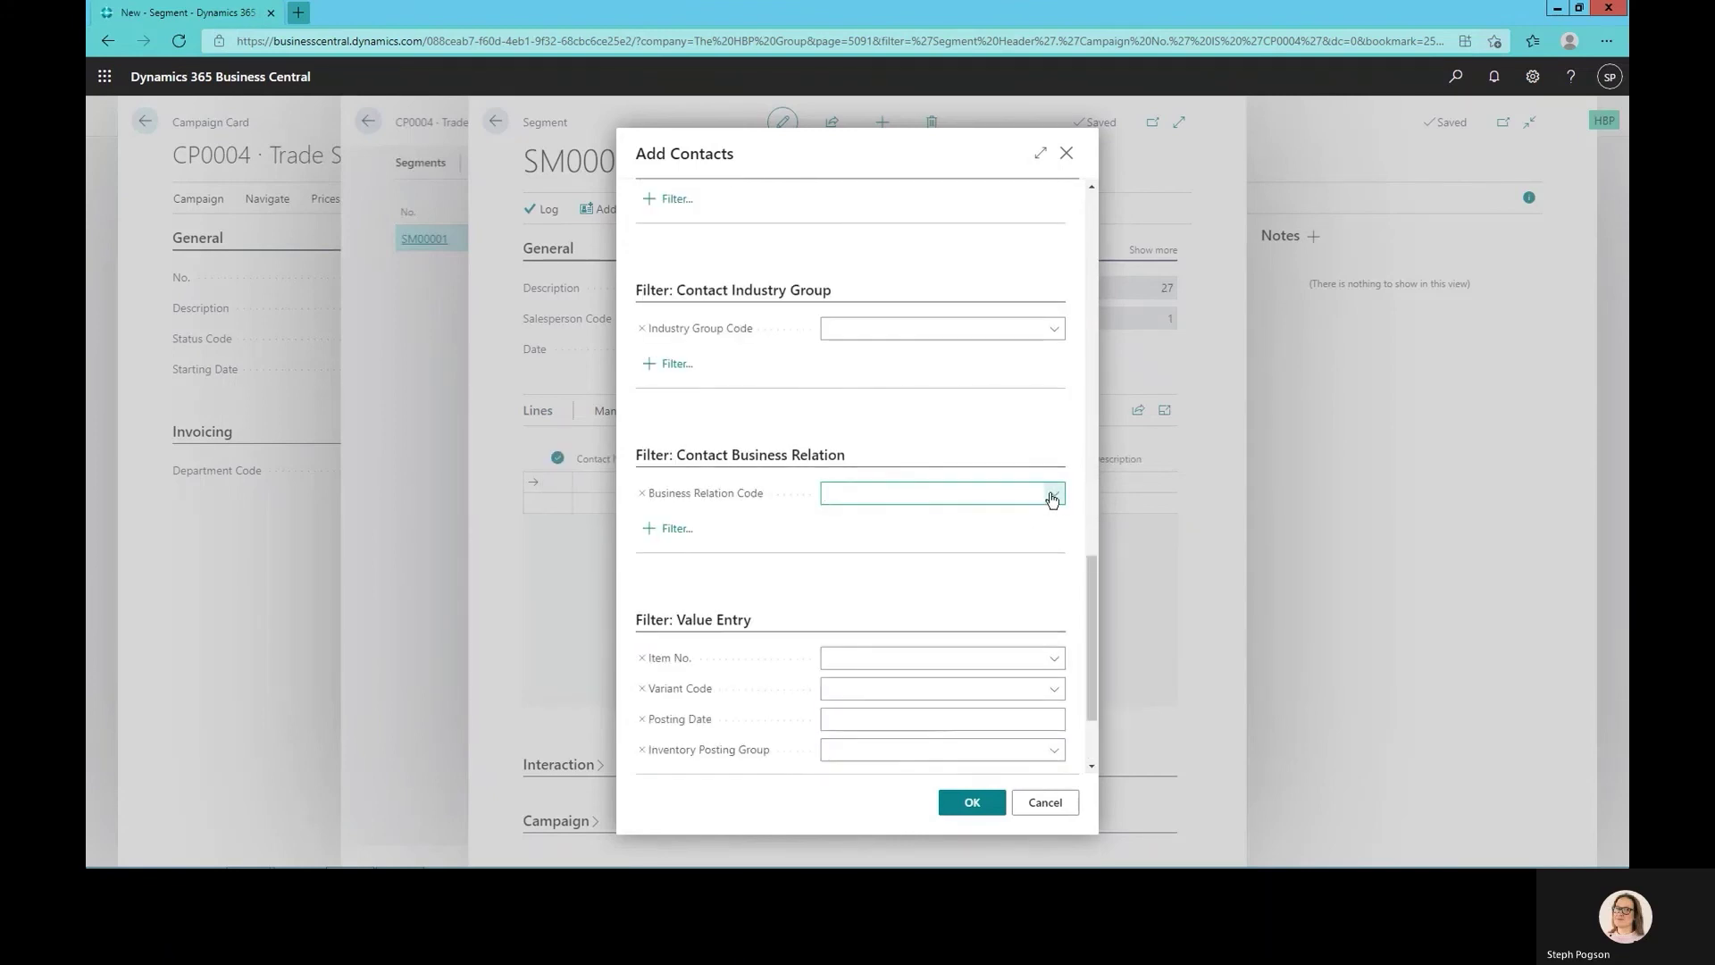
click(1052, 497)
click(936, 586)
click(972, 802)
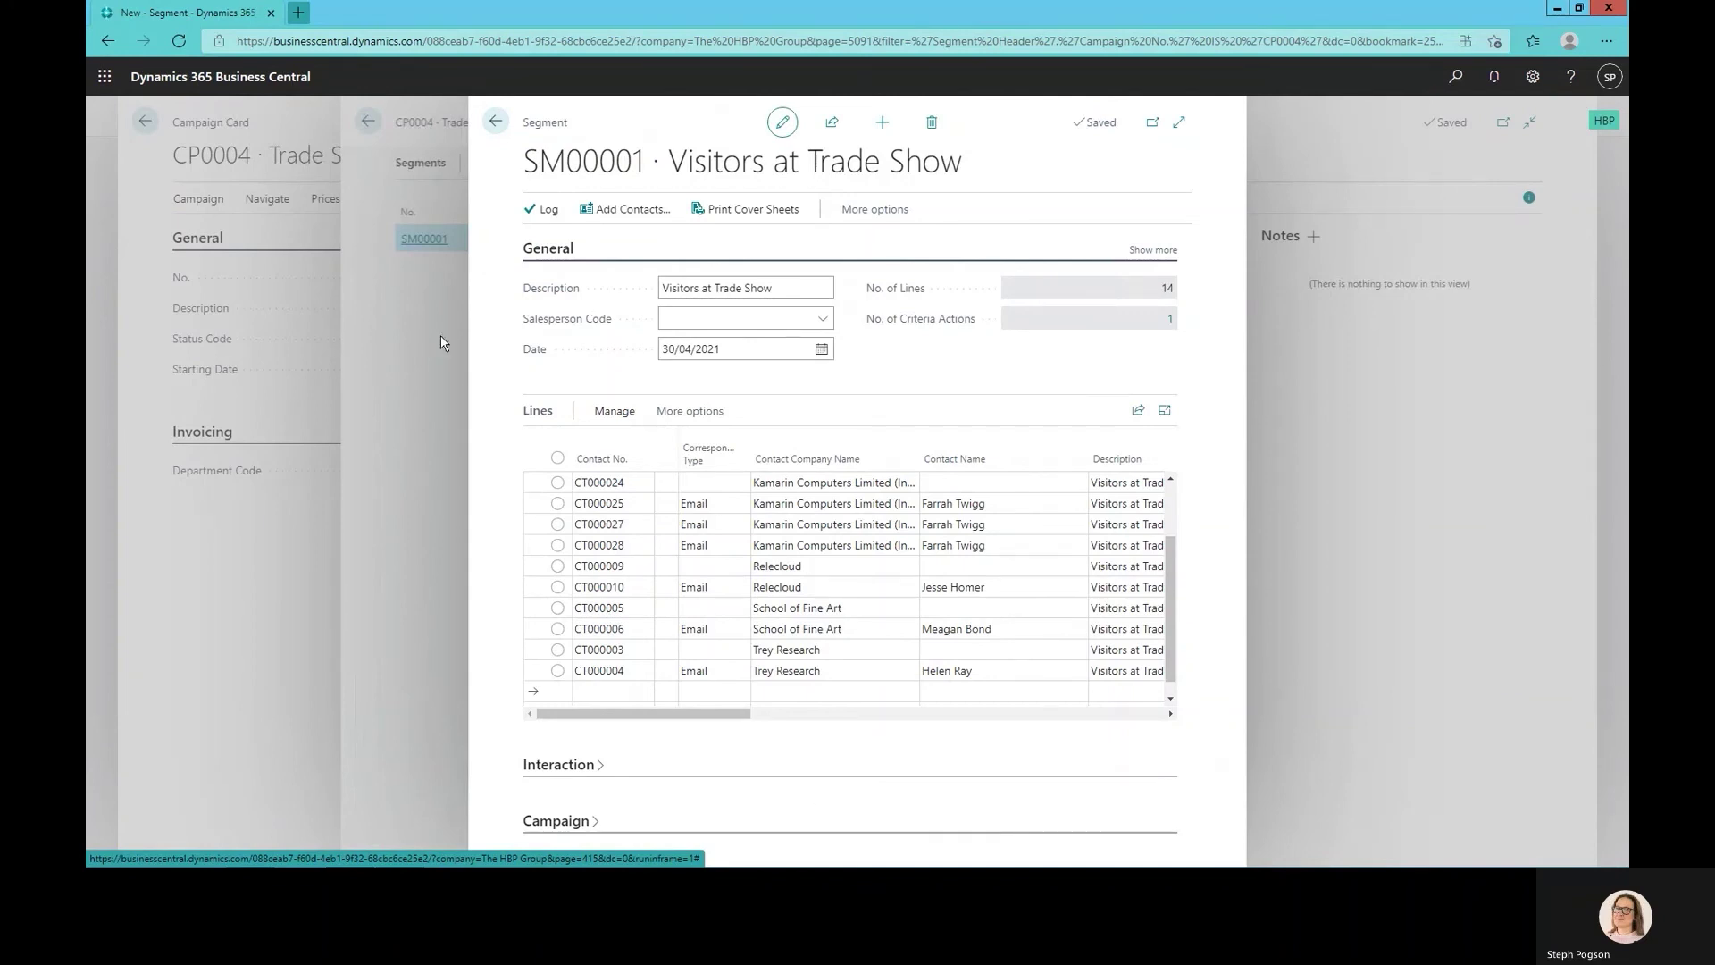
Make segment SM00001 a campaign target, update its lines, and return to the campaign.
click(559, 820)
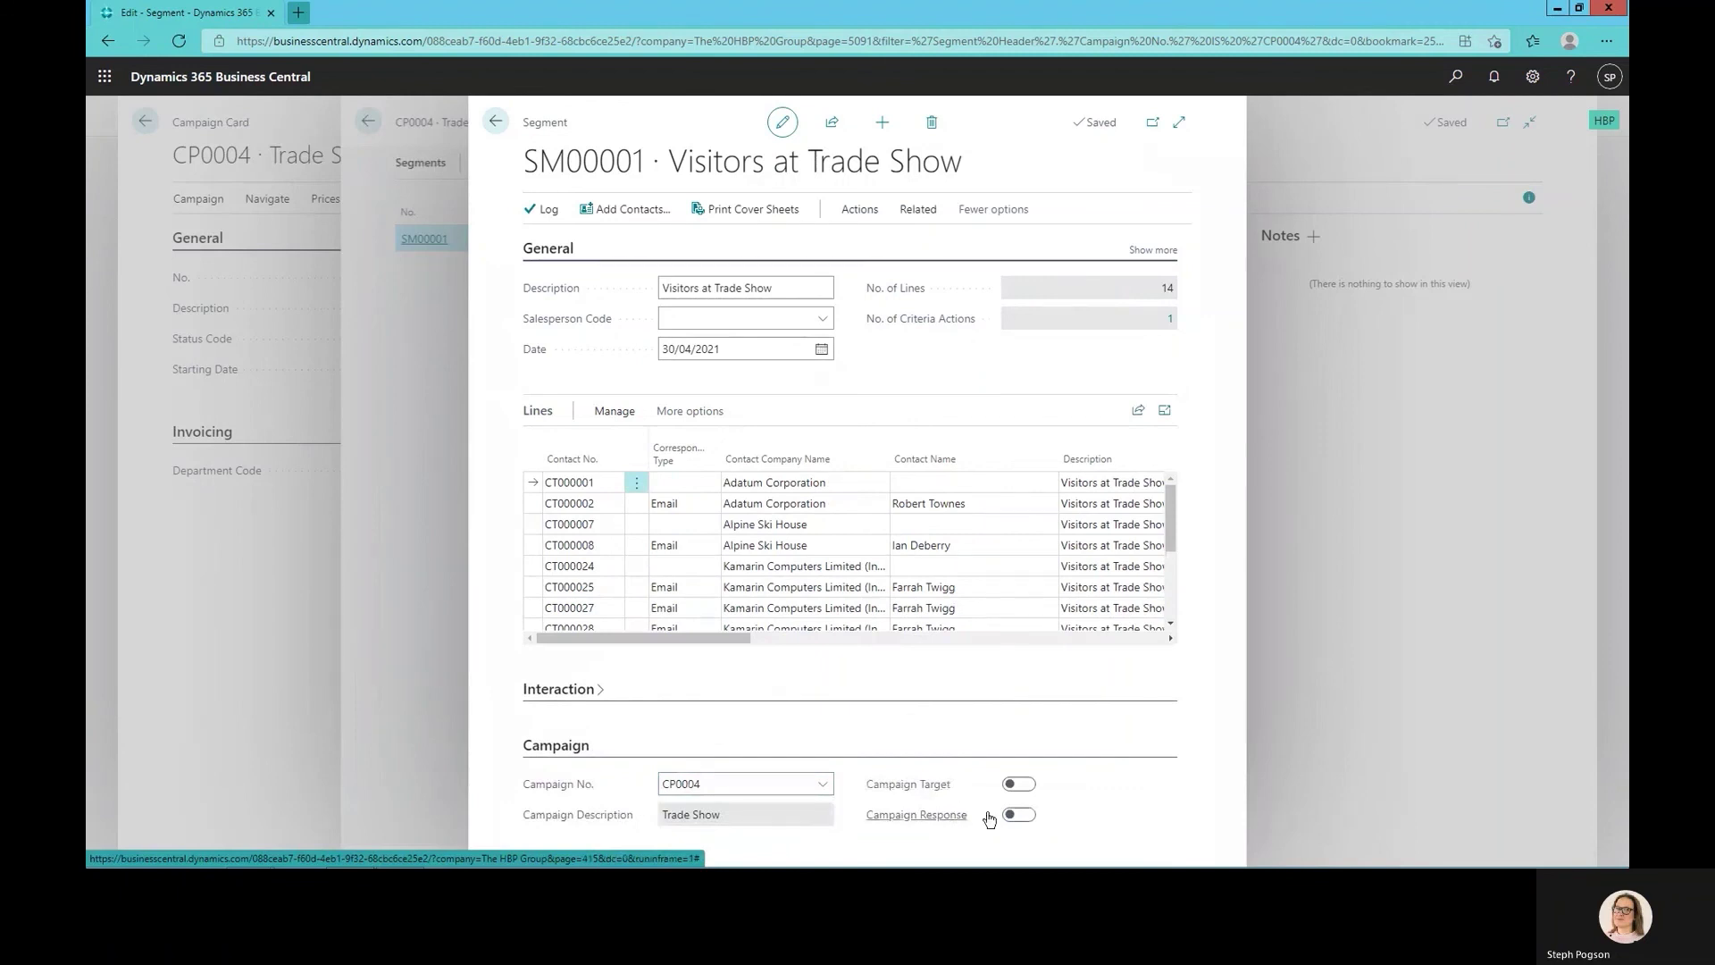
click(1018, 784)
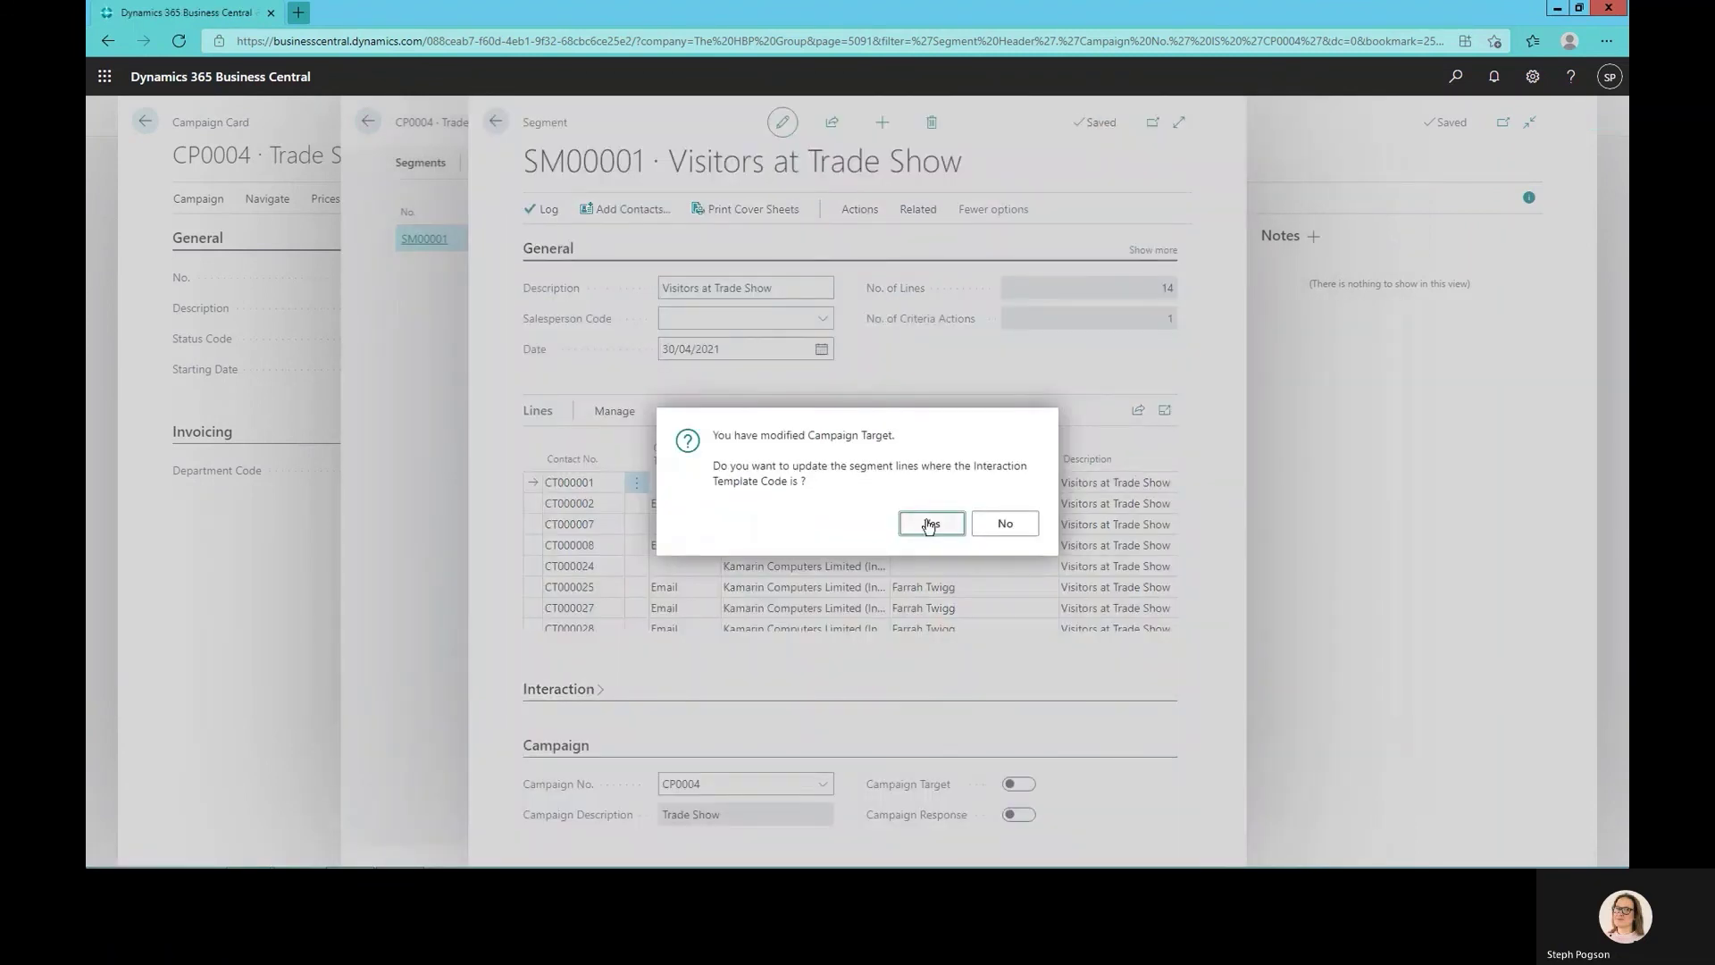
click(929, 525)
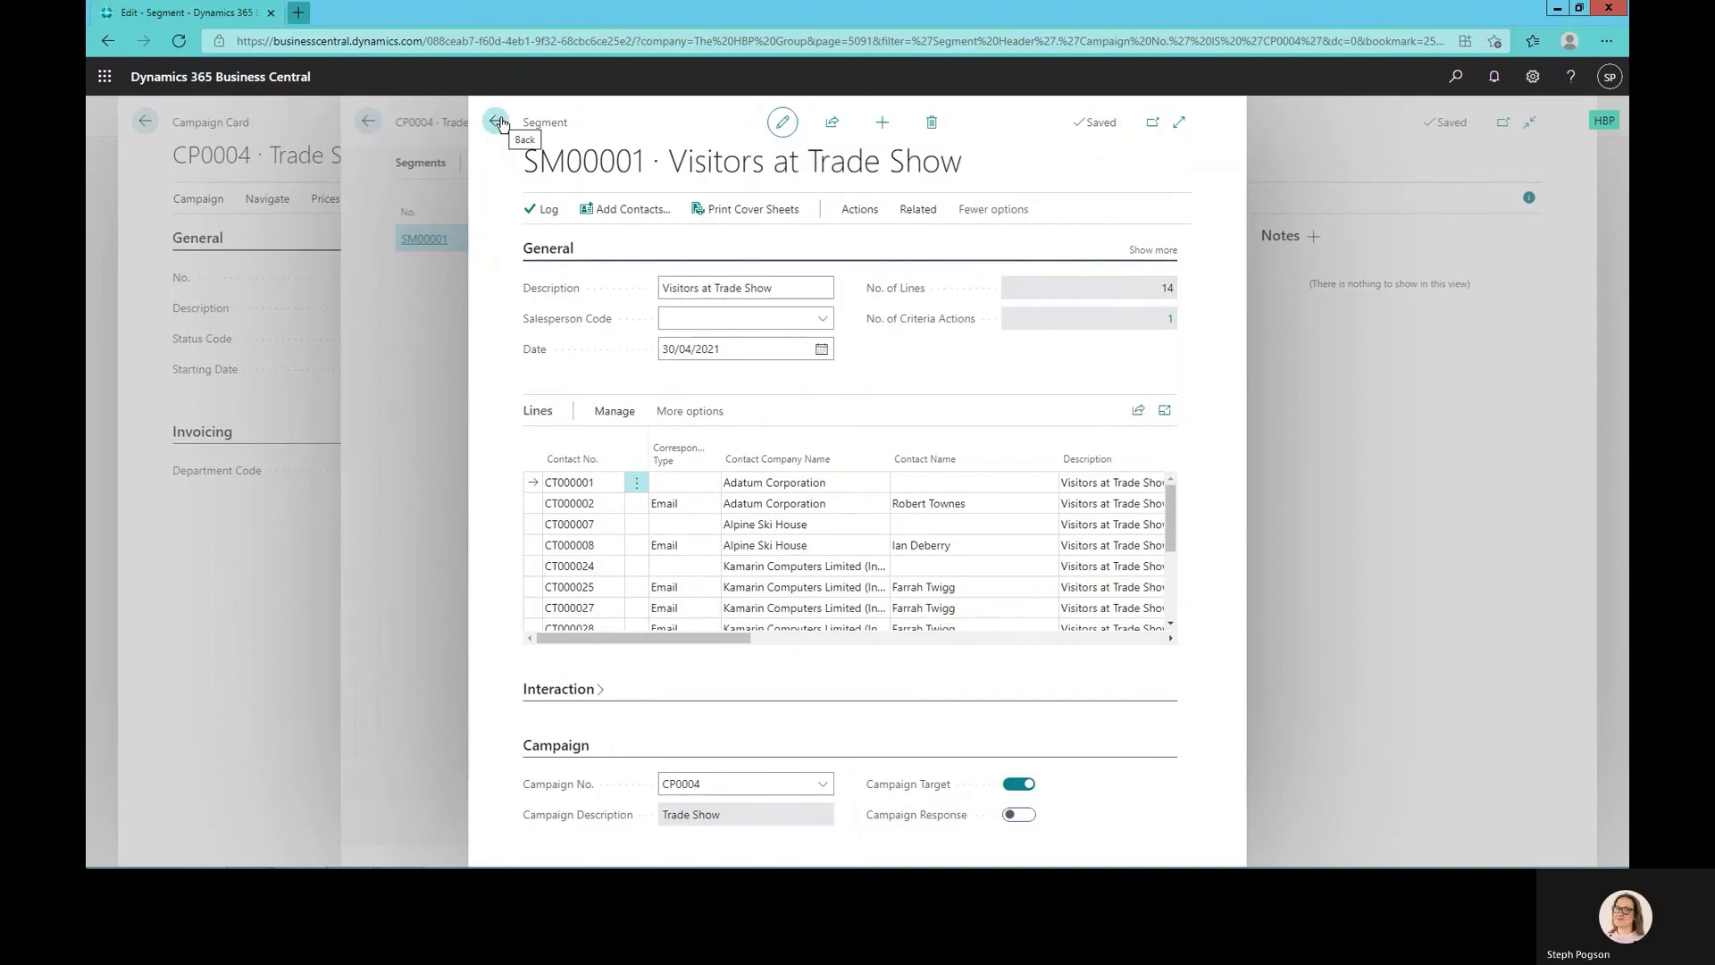
click(498, 123)
Activate campaign CP0004 without linked sales prices, then look up its related segments.
click(498, 123)
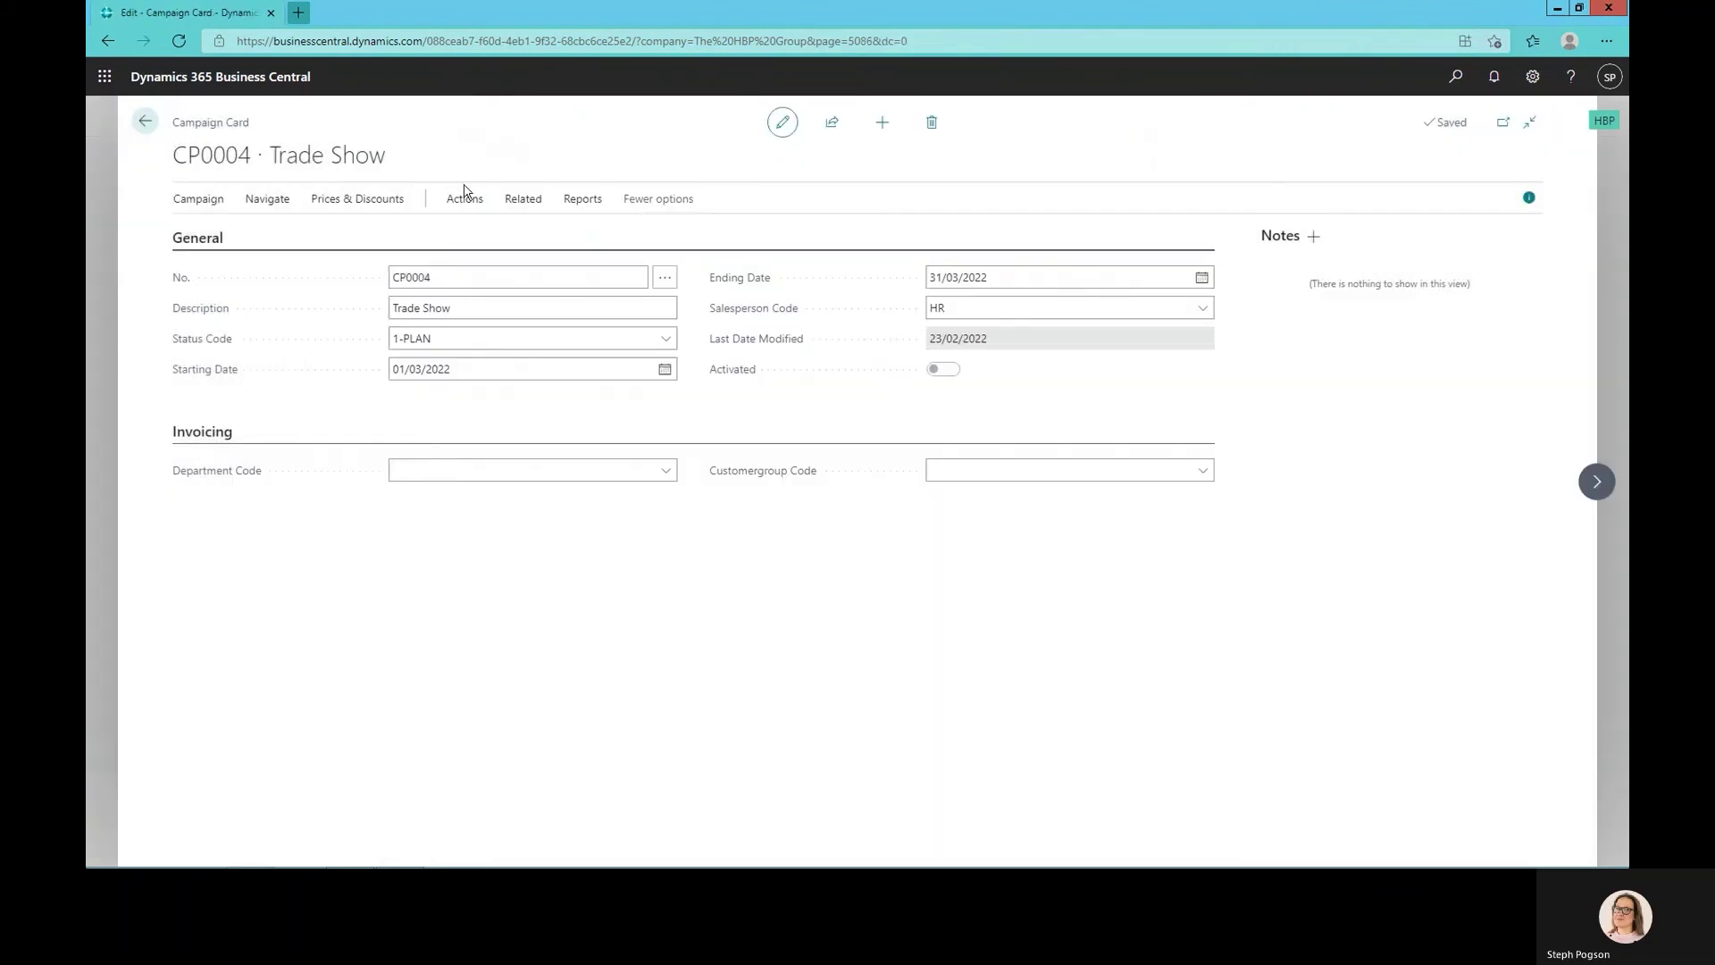
click(468, 200)
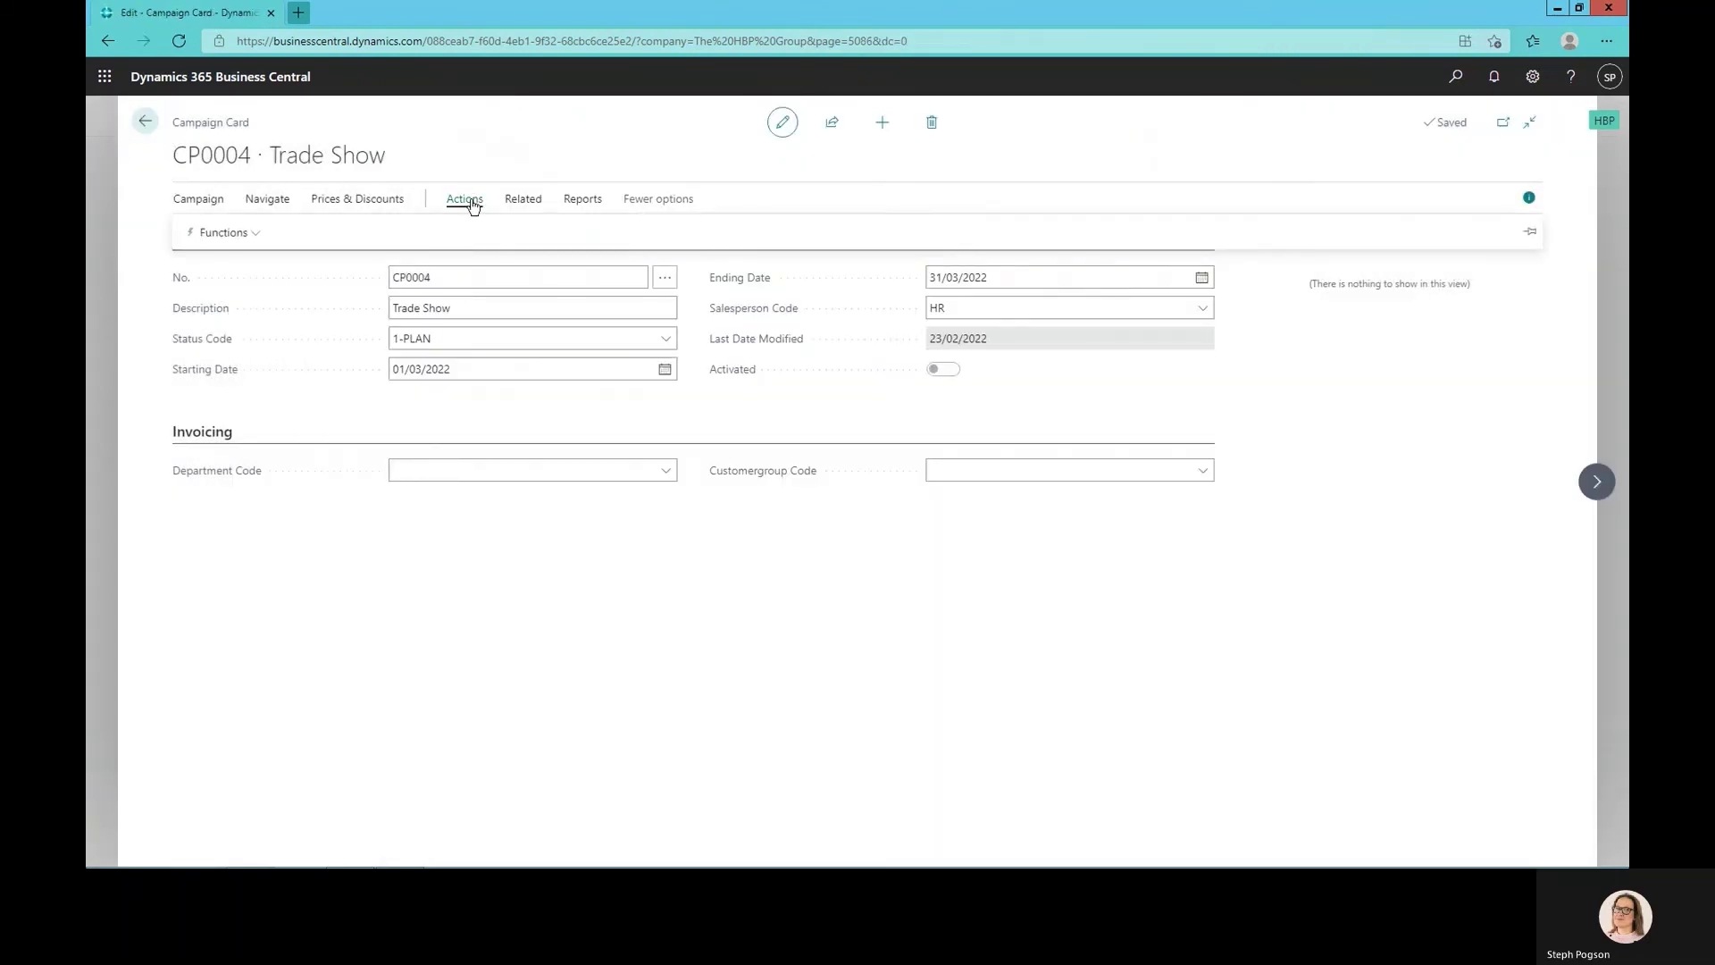
click(225, 233)
click(245, 268)
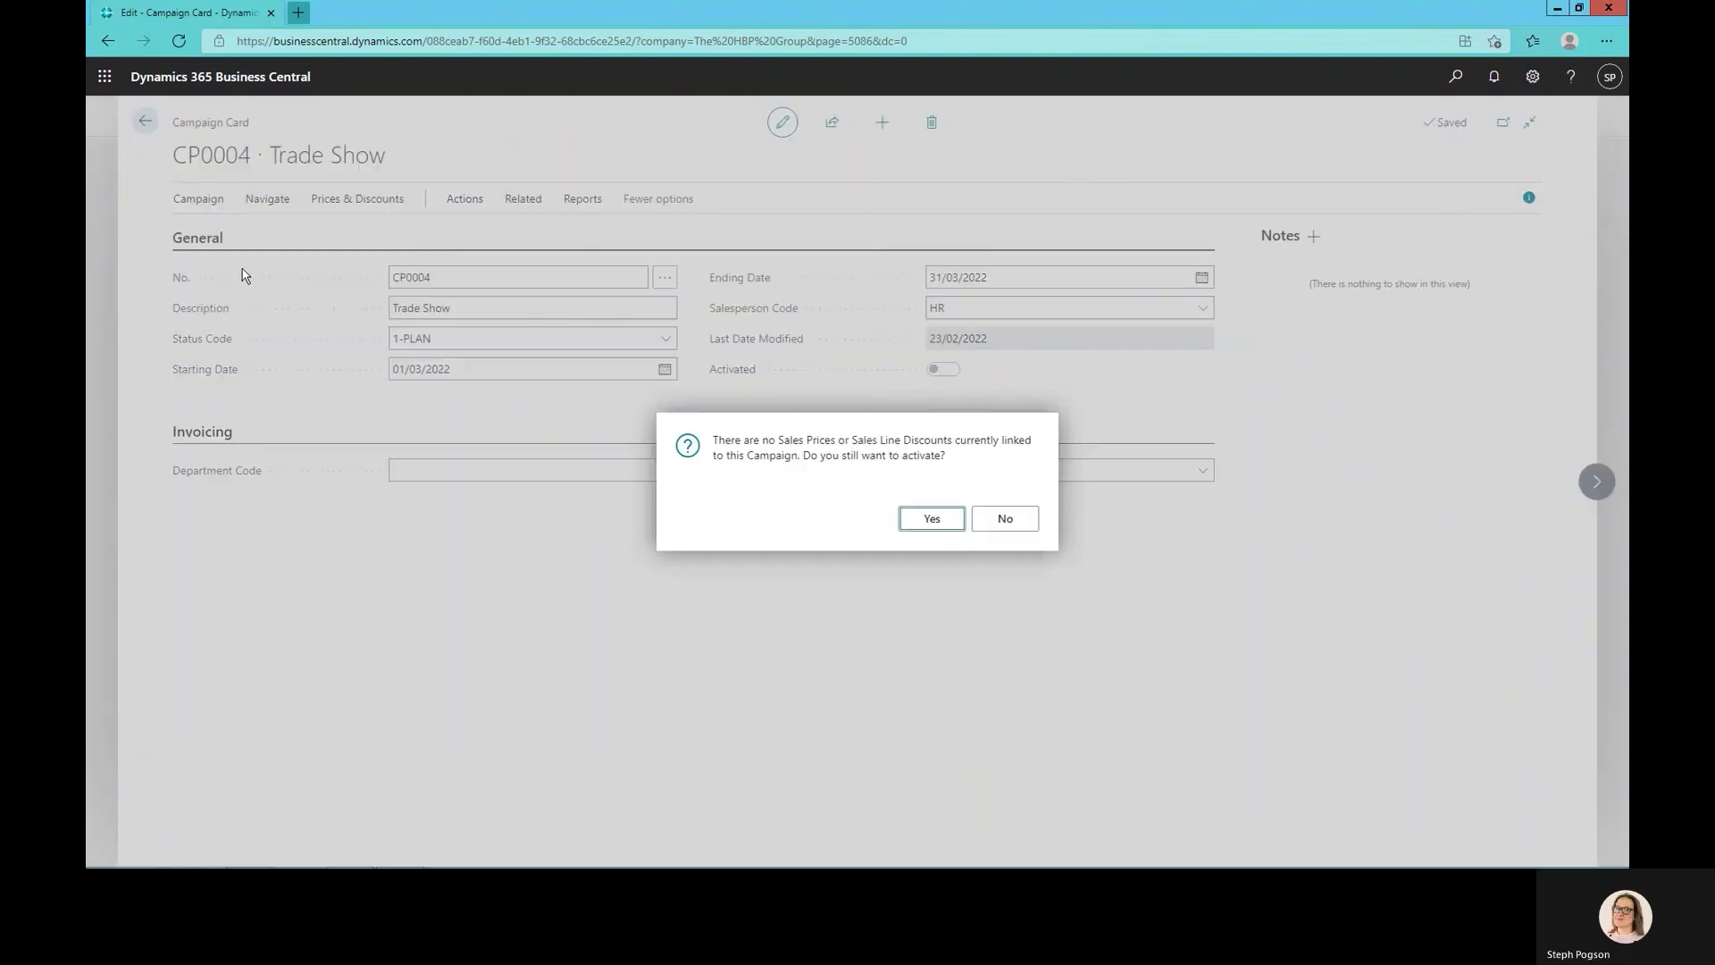
click(925, 514)
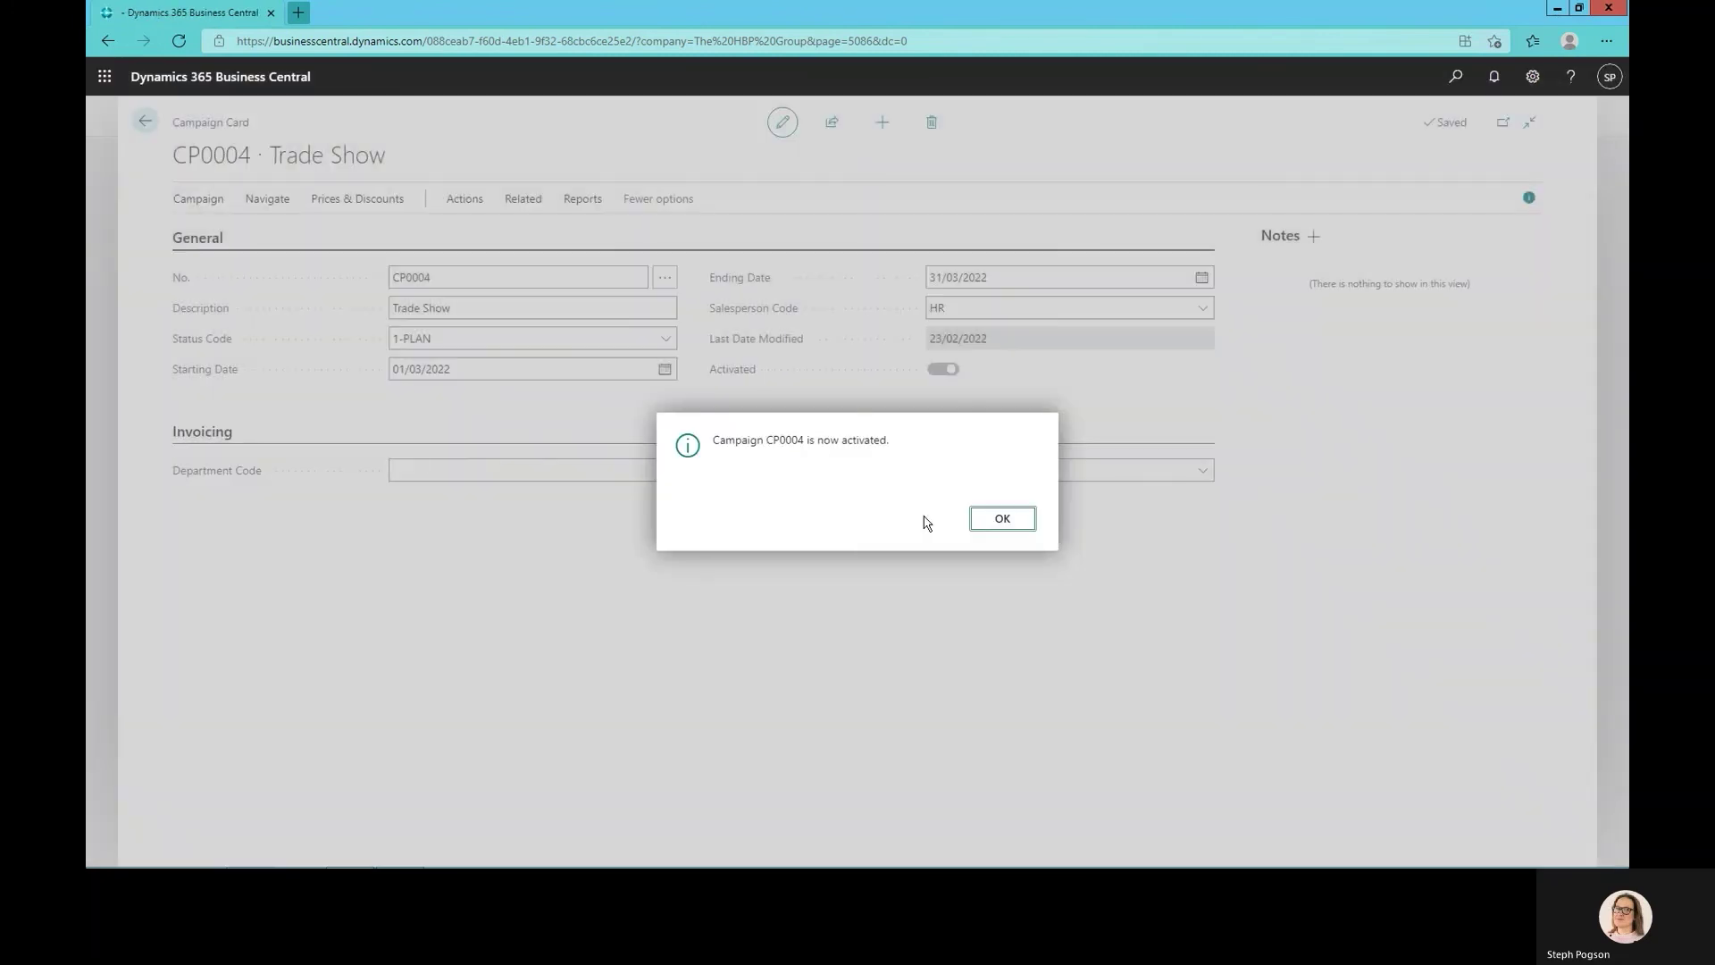
click(1018, 521)
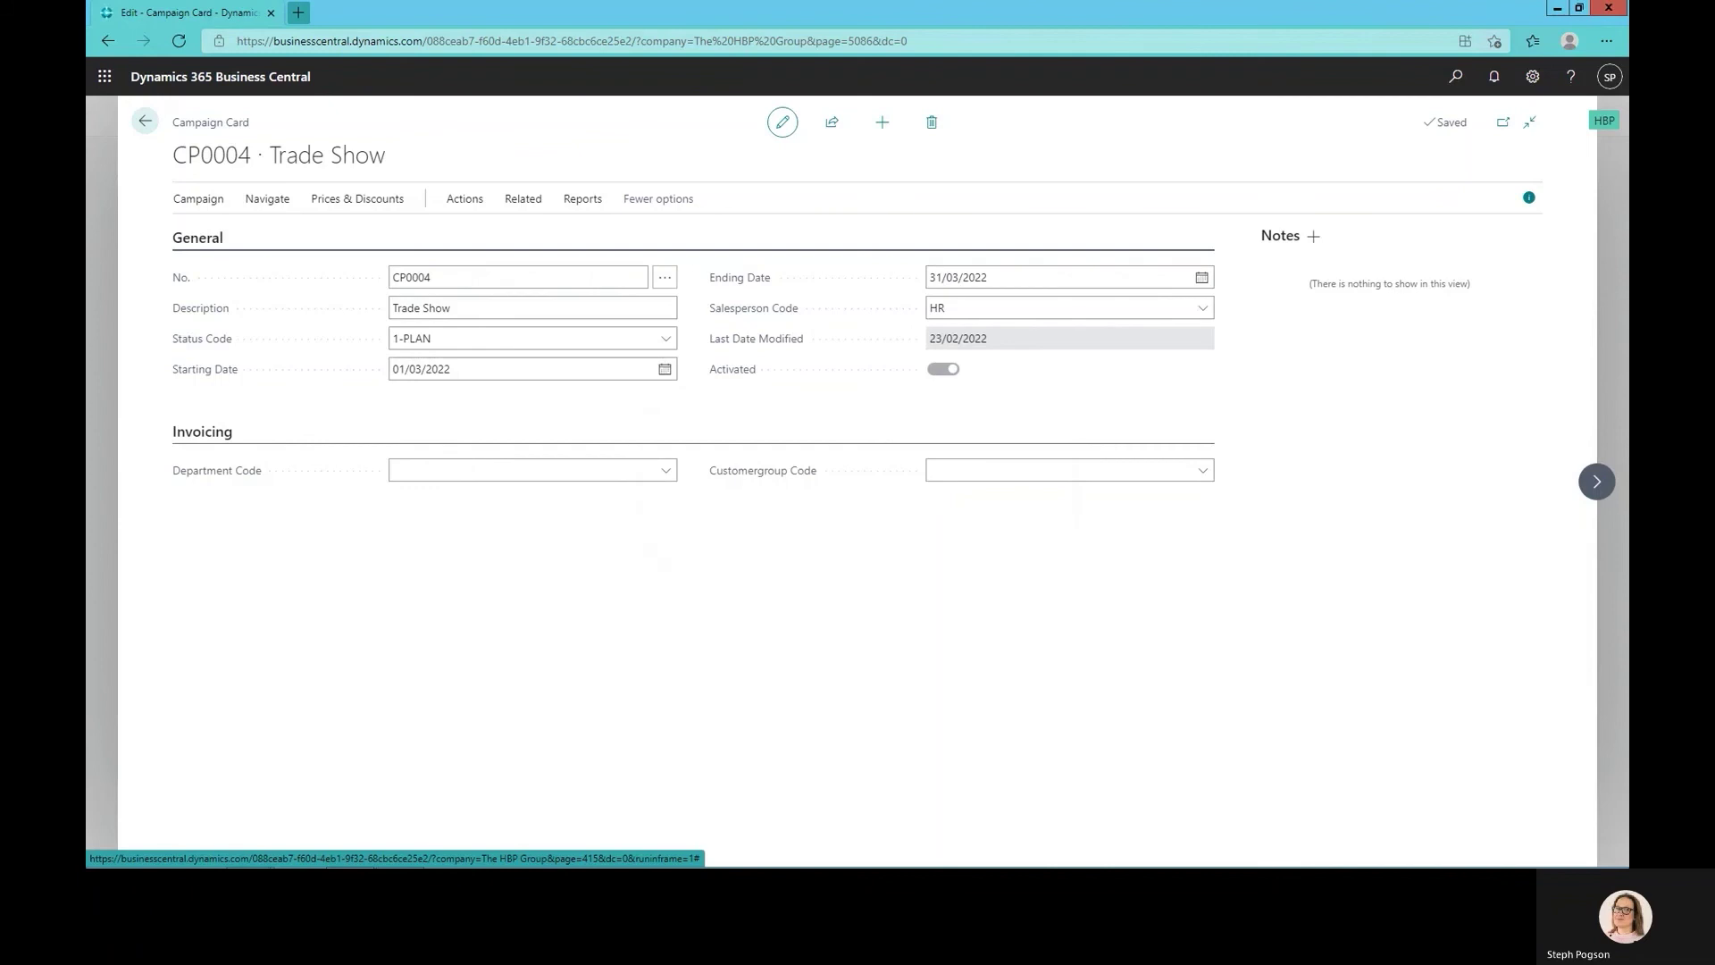
click(207, 202)
click(239, 201)
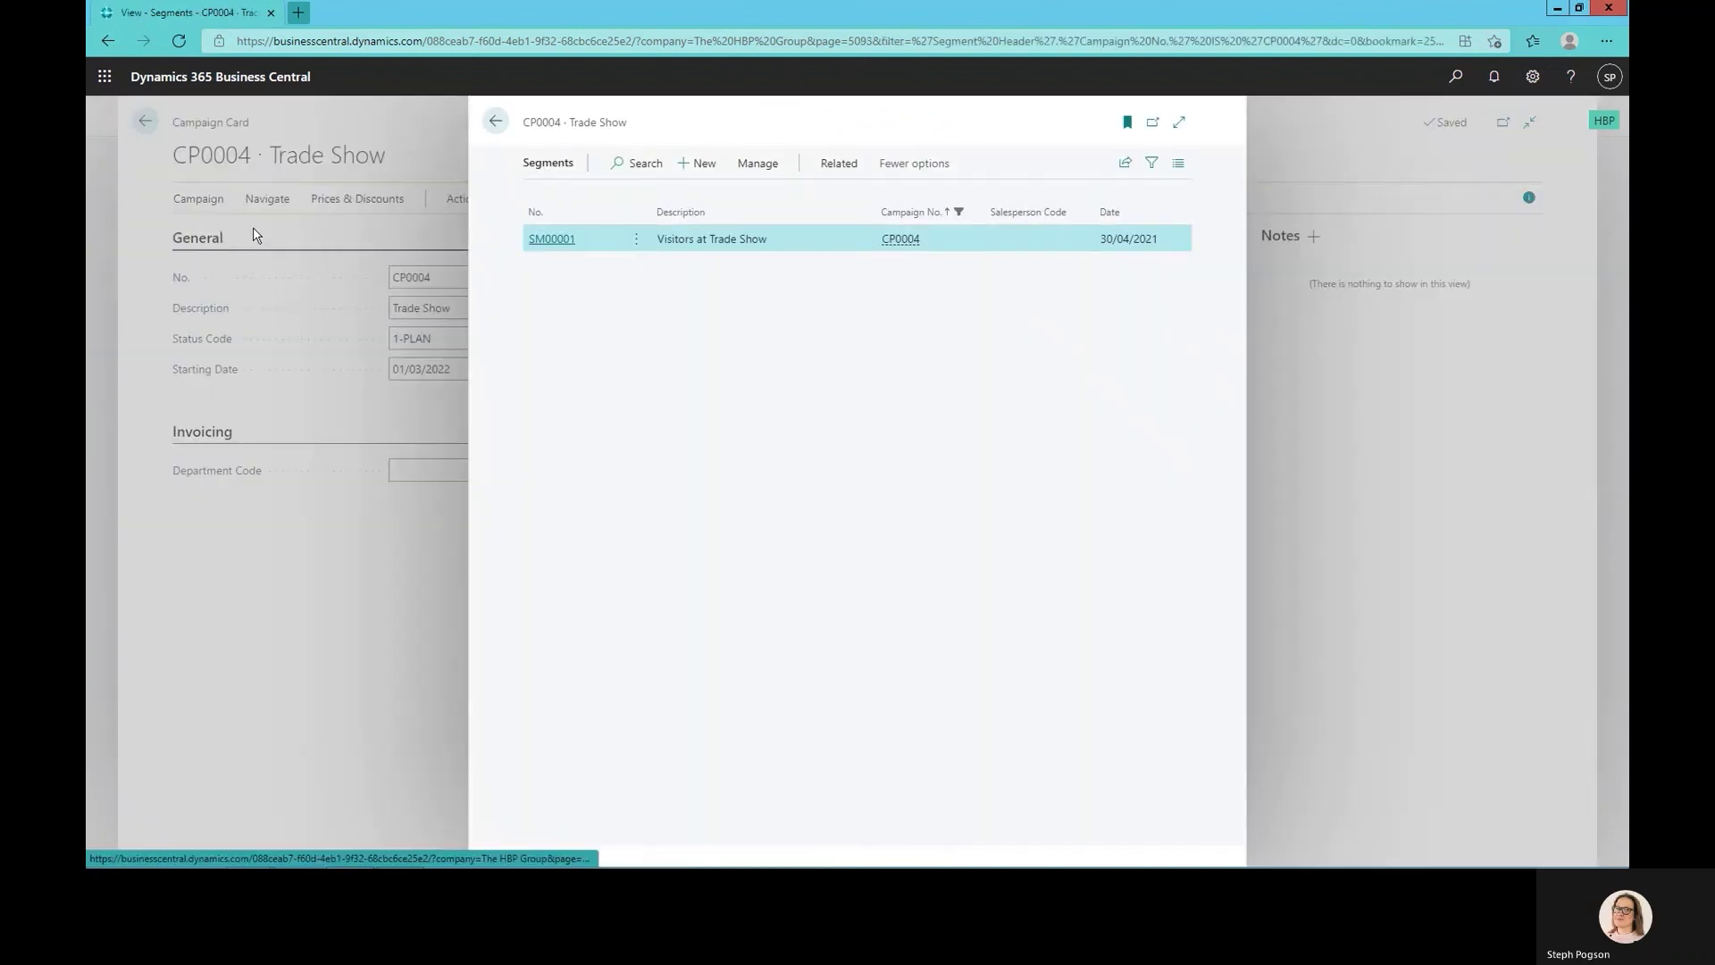
Open segment SM00001 and run Log Segment with Send Attachments on.
click(543, 239)
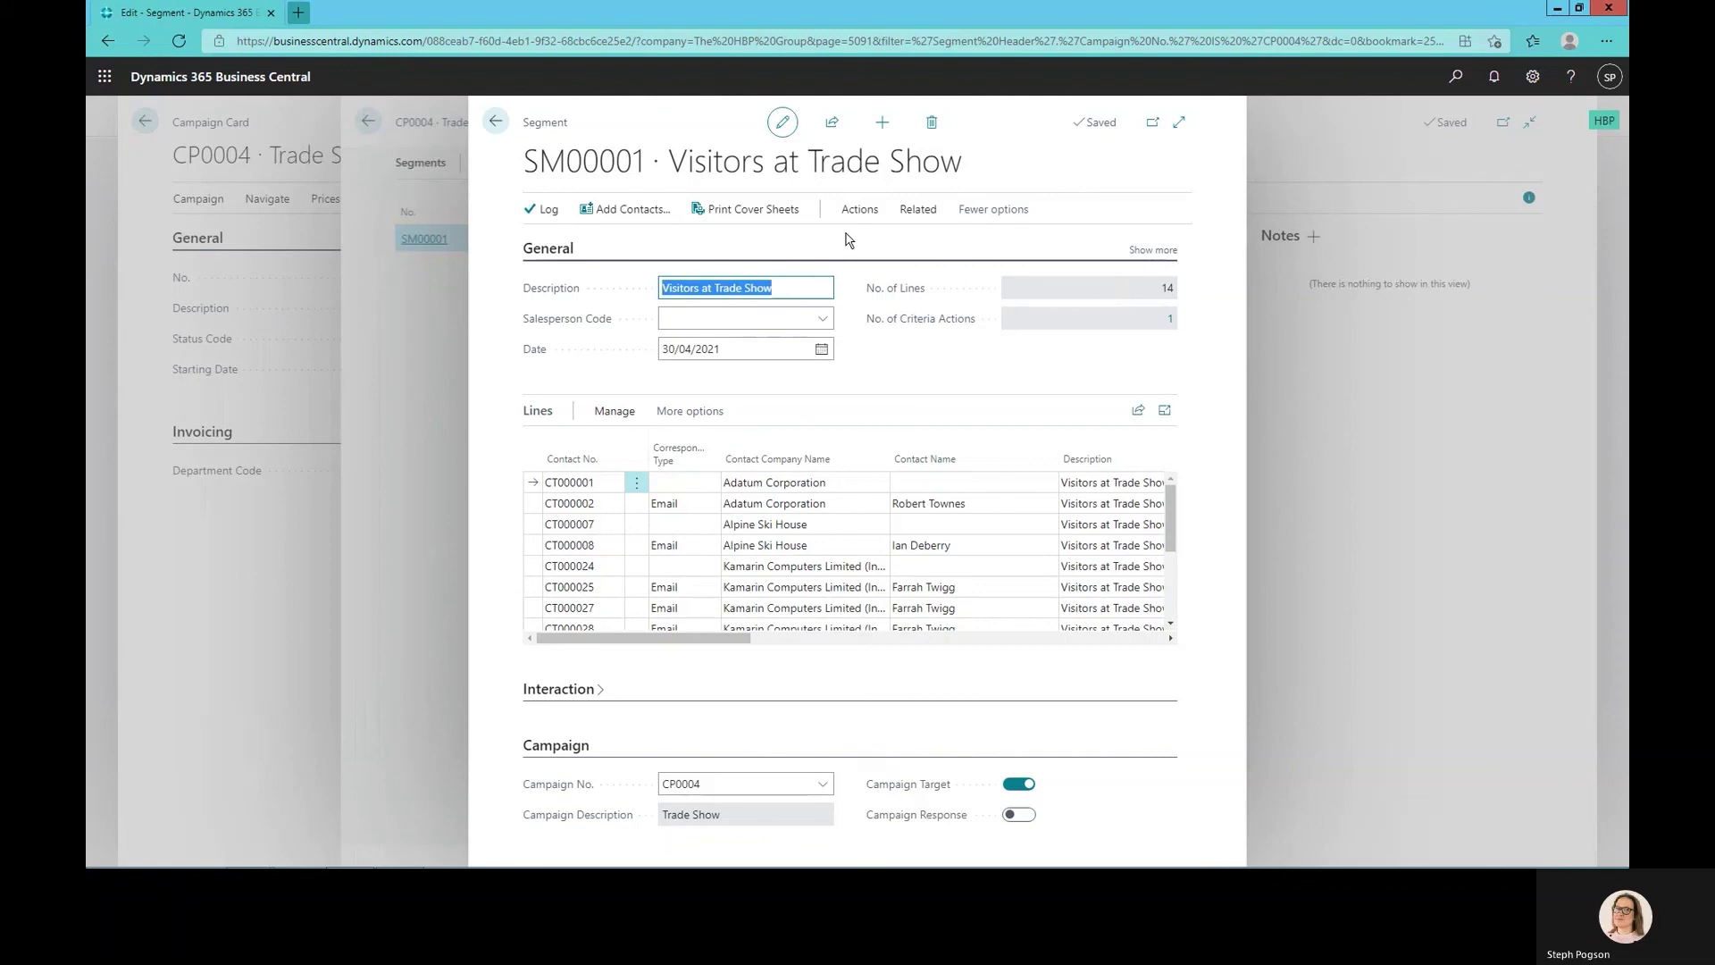
click(539, 211)
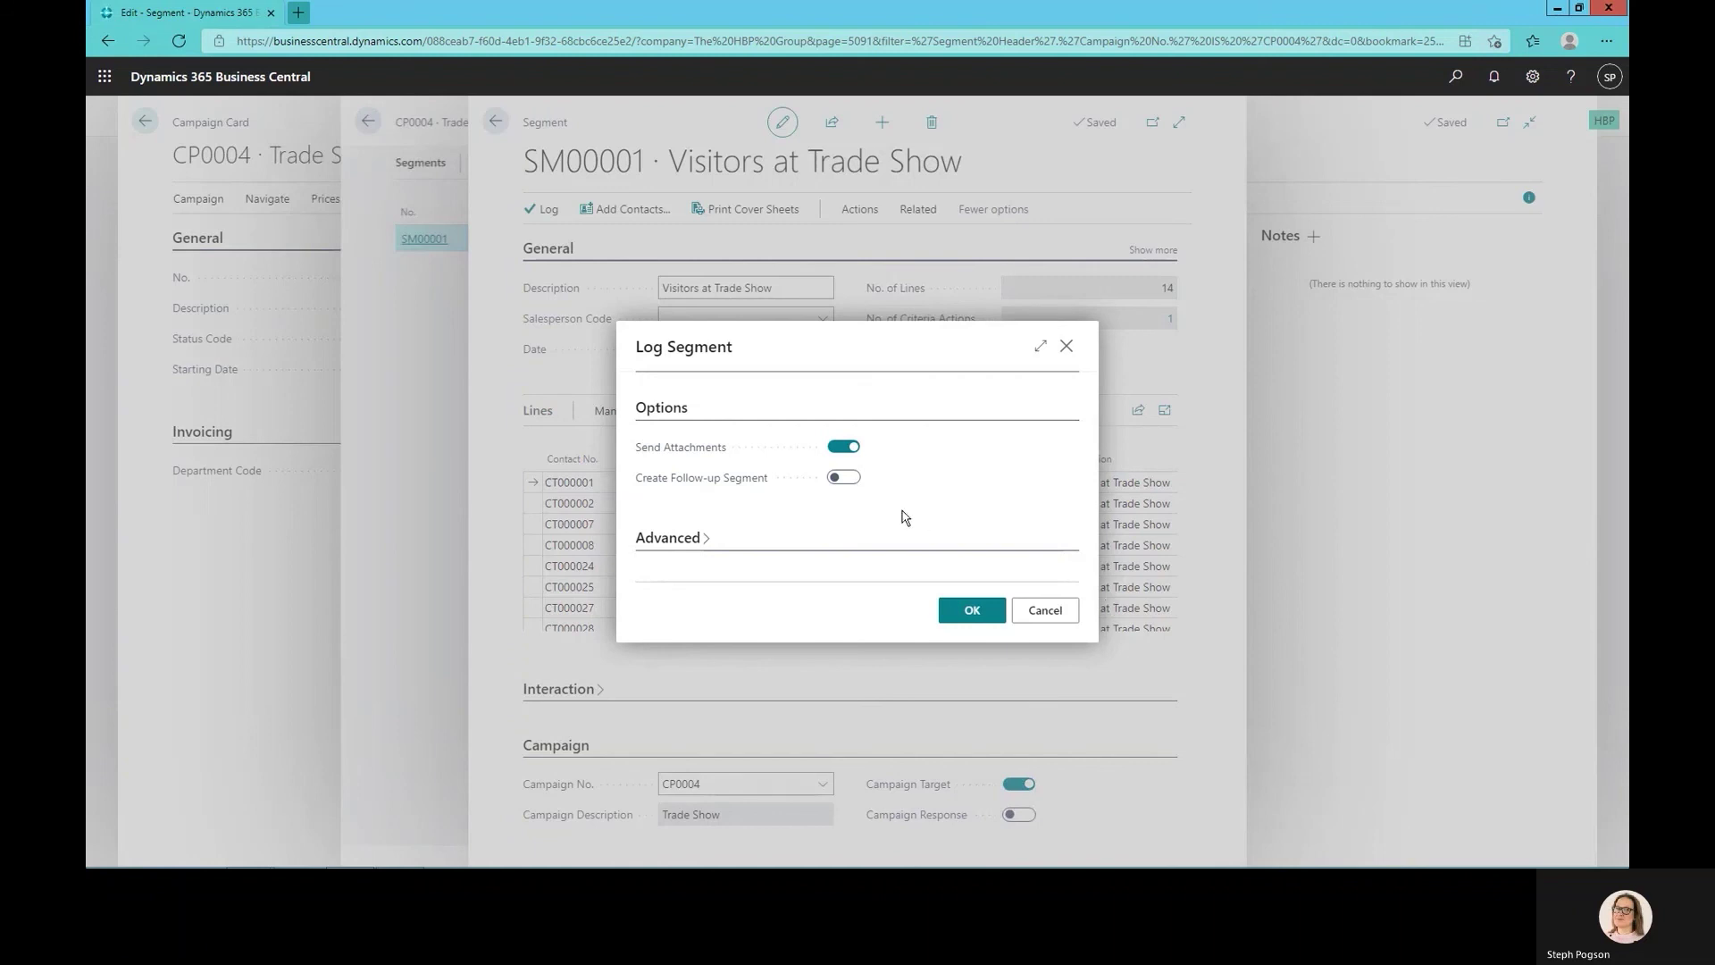
click(964, 614)
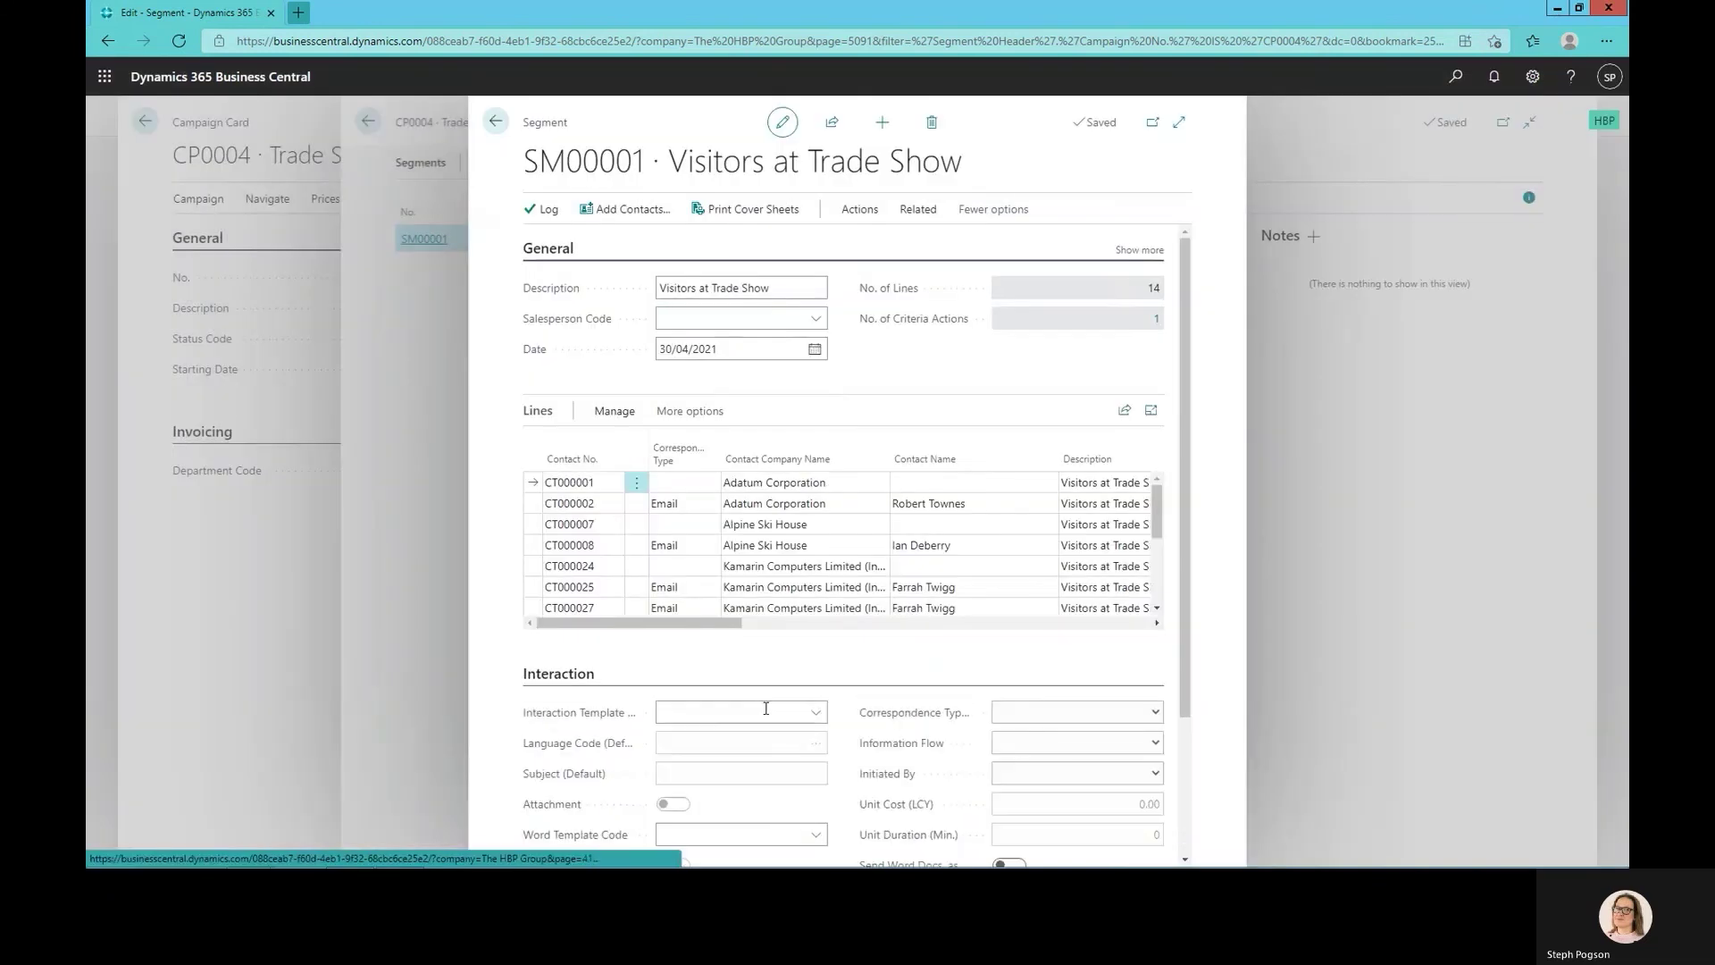
click(764, 711)
Set the Interaction Template Code to EMAIL and apply it to all segment lines.
click(814, 712)
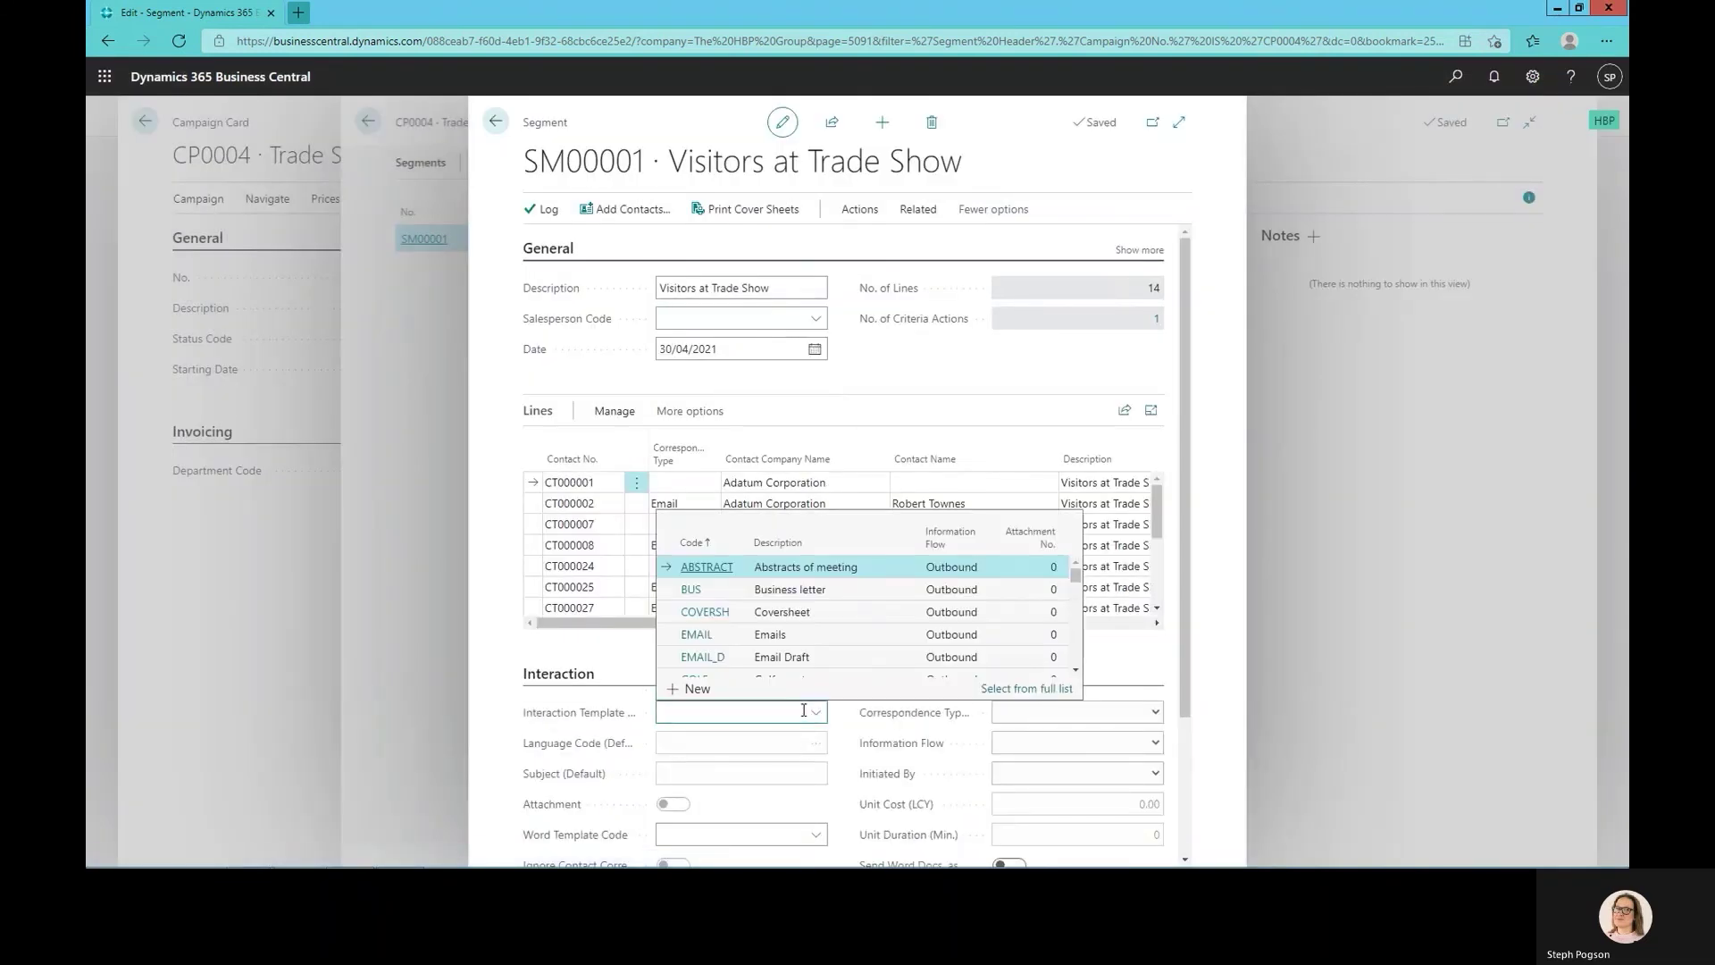
click(844, 636)
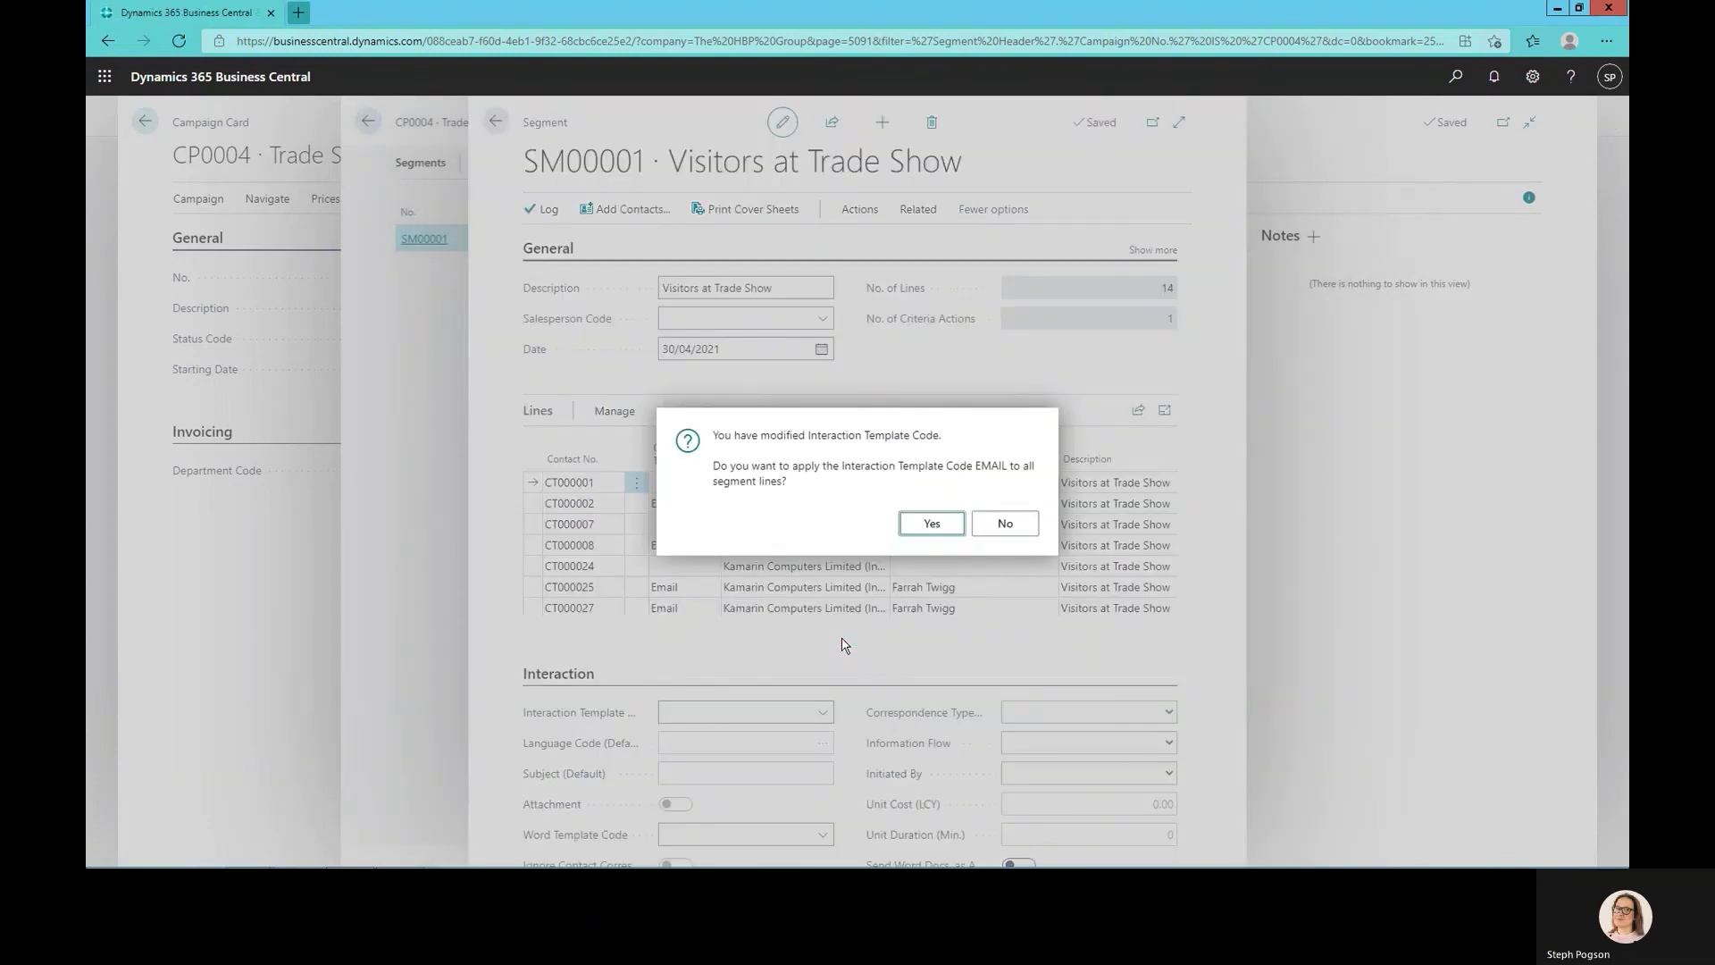
click(942, 530)
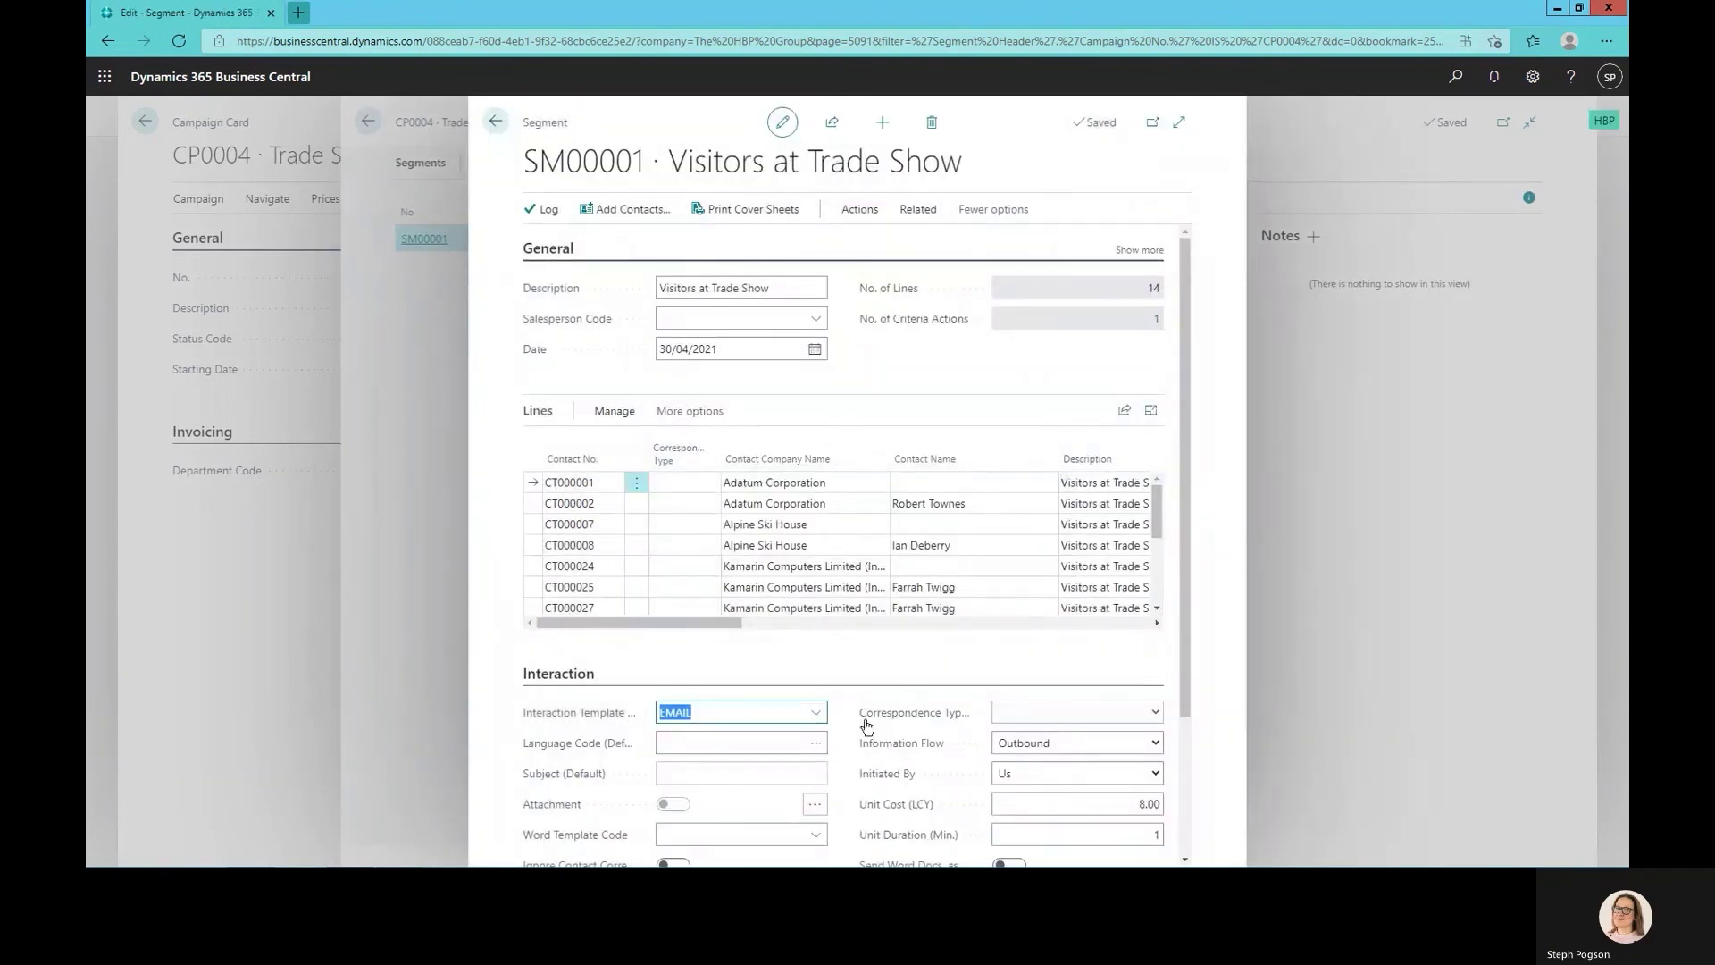
scroll(867, 726, down, 1)
scroll(875, 732, down, 1)
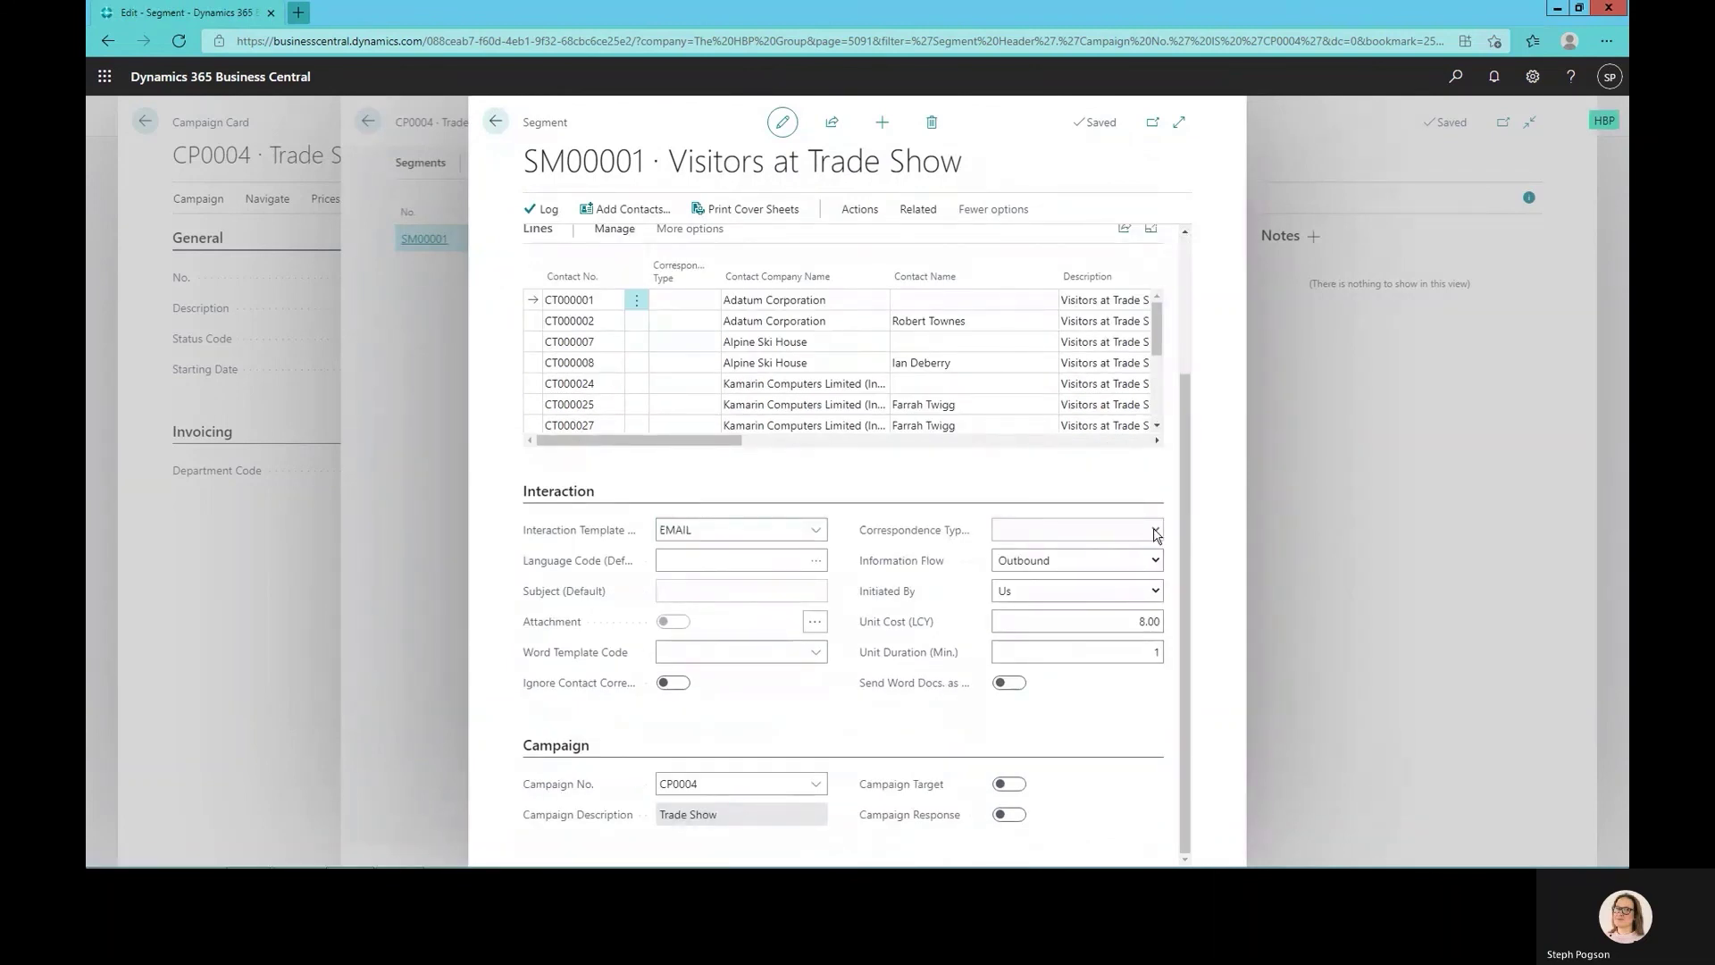
Browse the other interaction templates and review the segment's interaction settings.
click(722, 527)
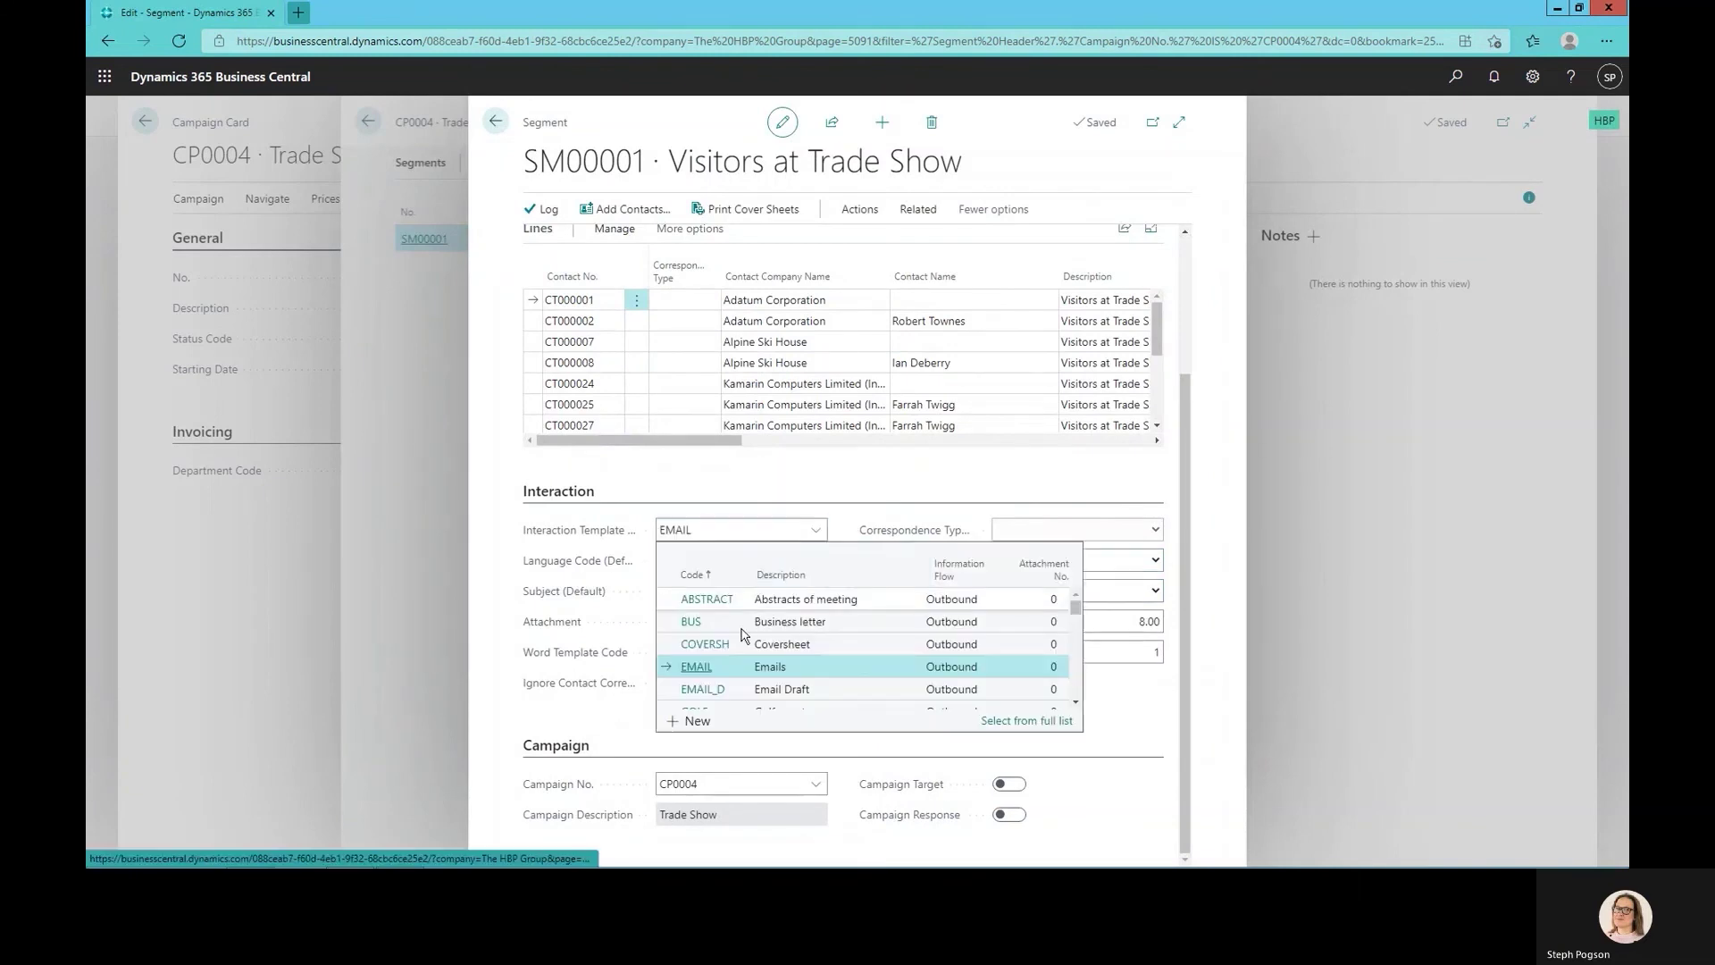
scroll(741, 634, down, 4)
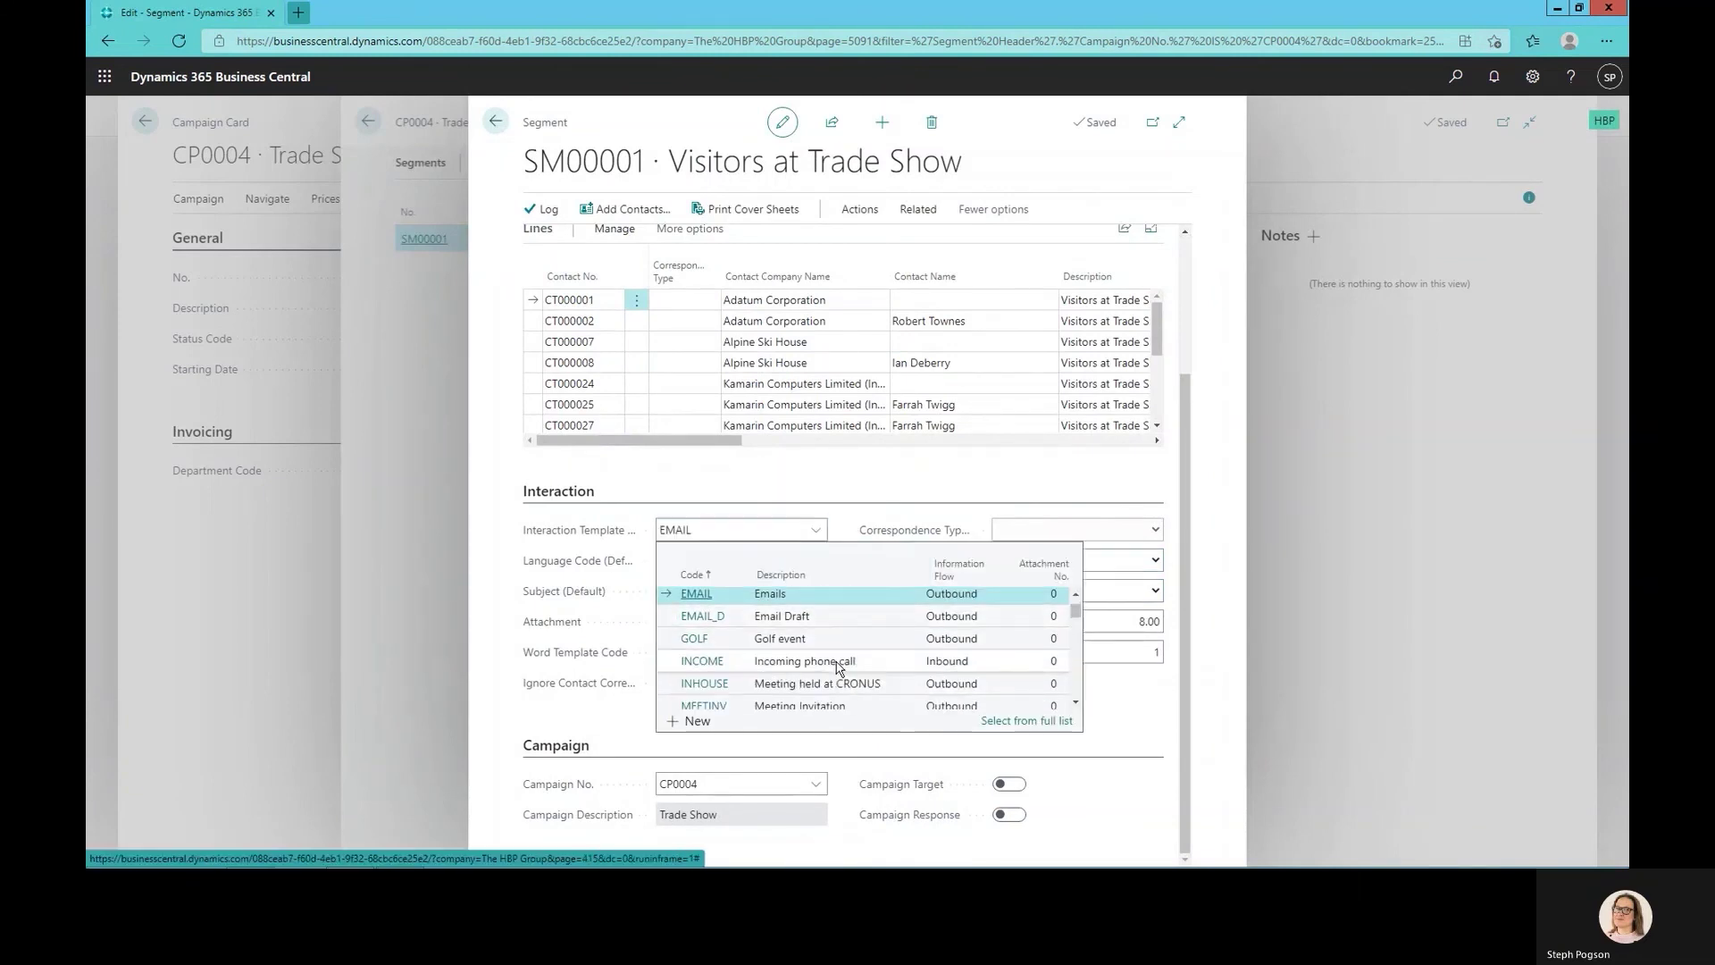
scroll(822, 626, down, 1)
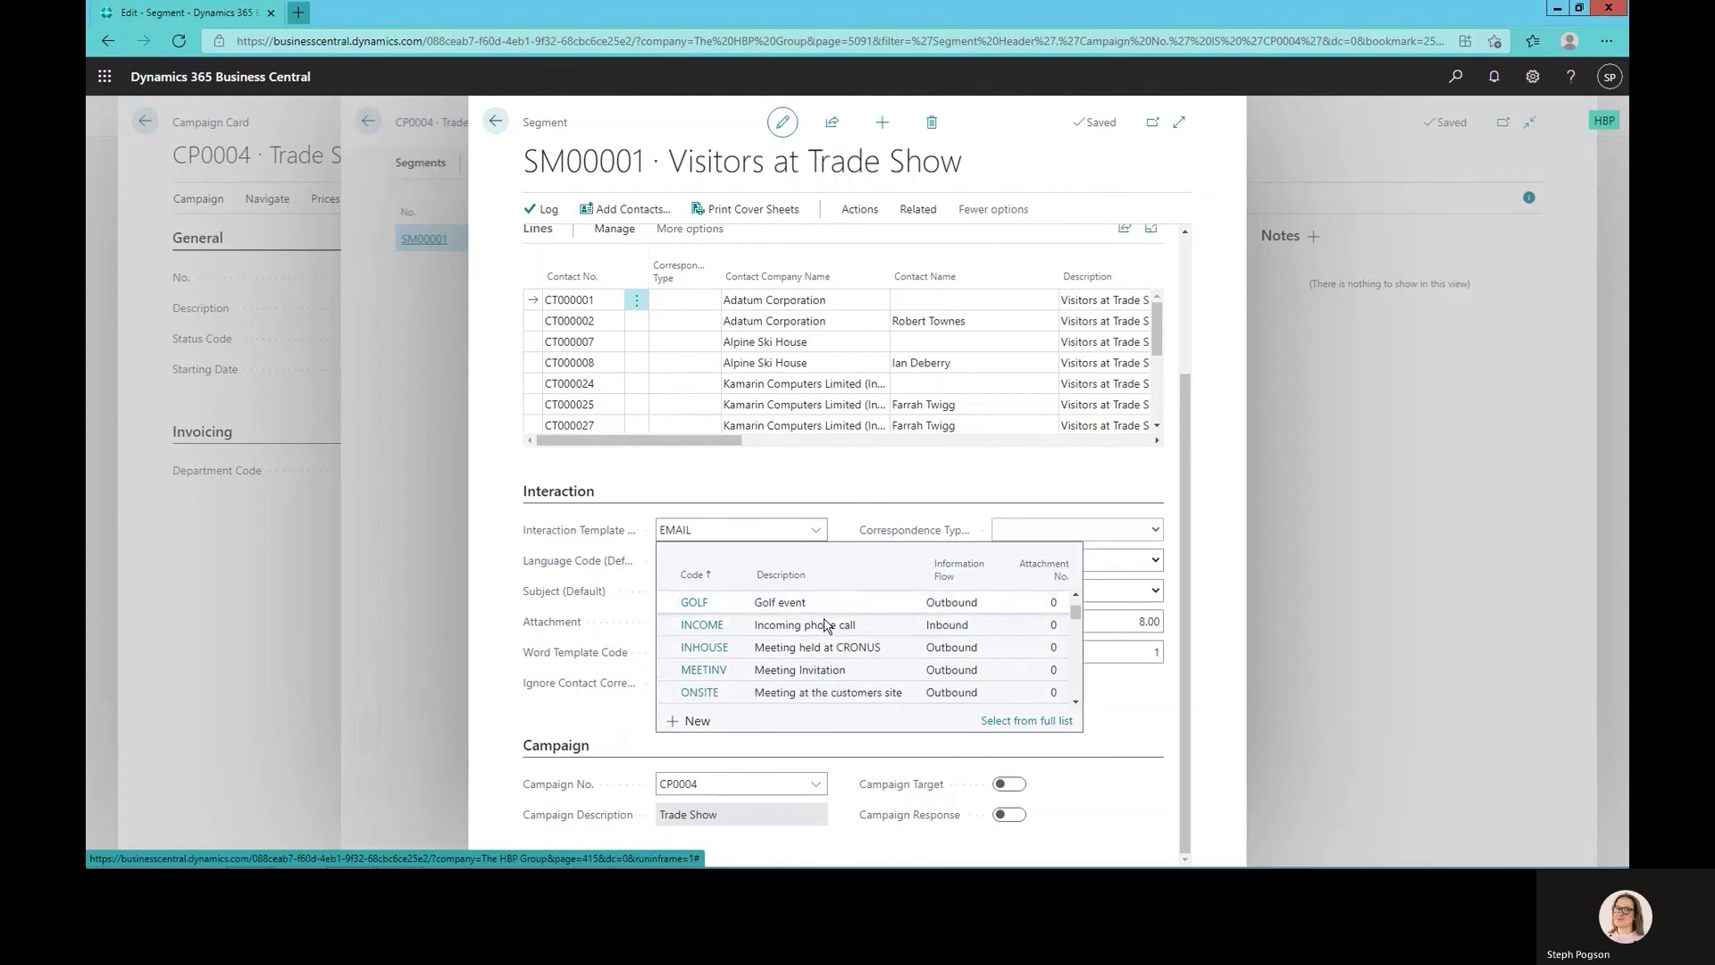
scroll(823, 625, down, 4)
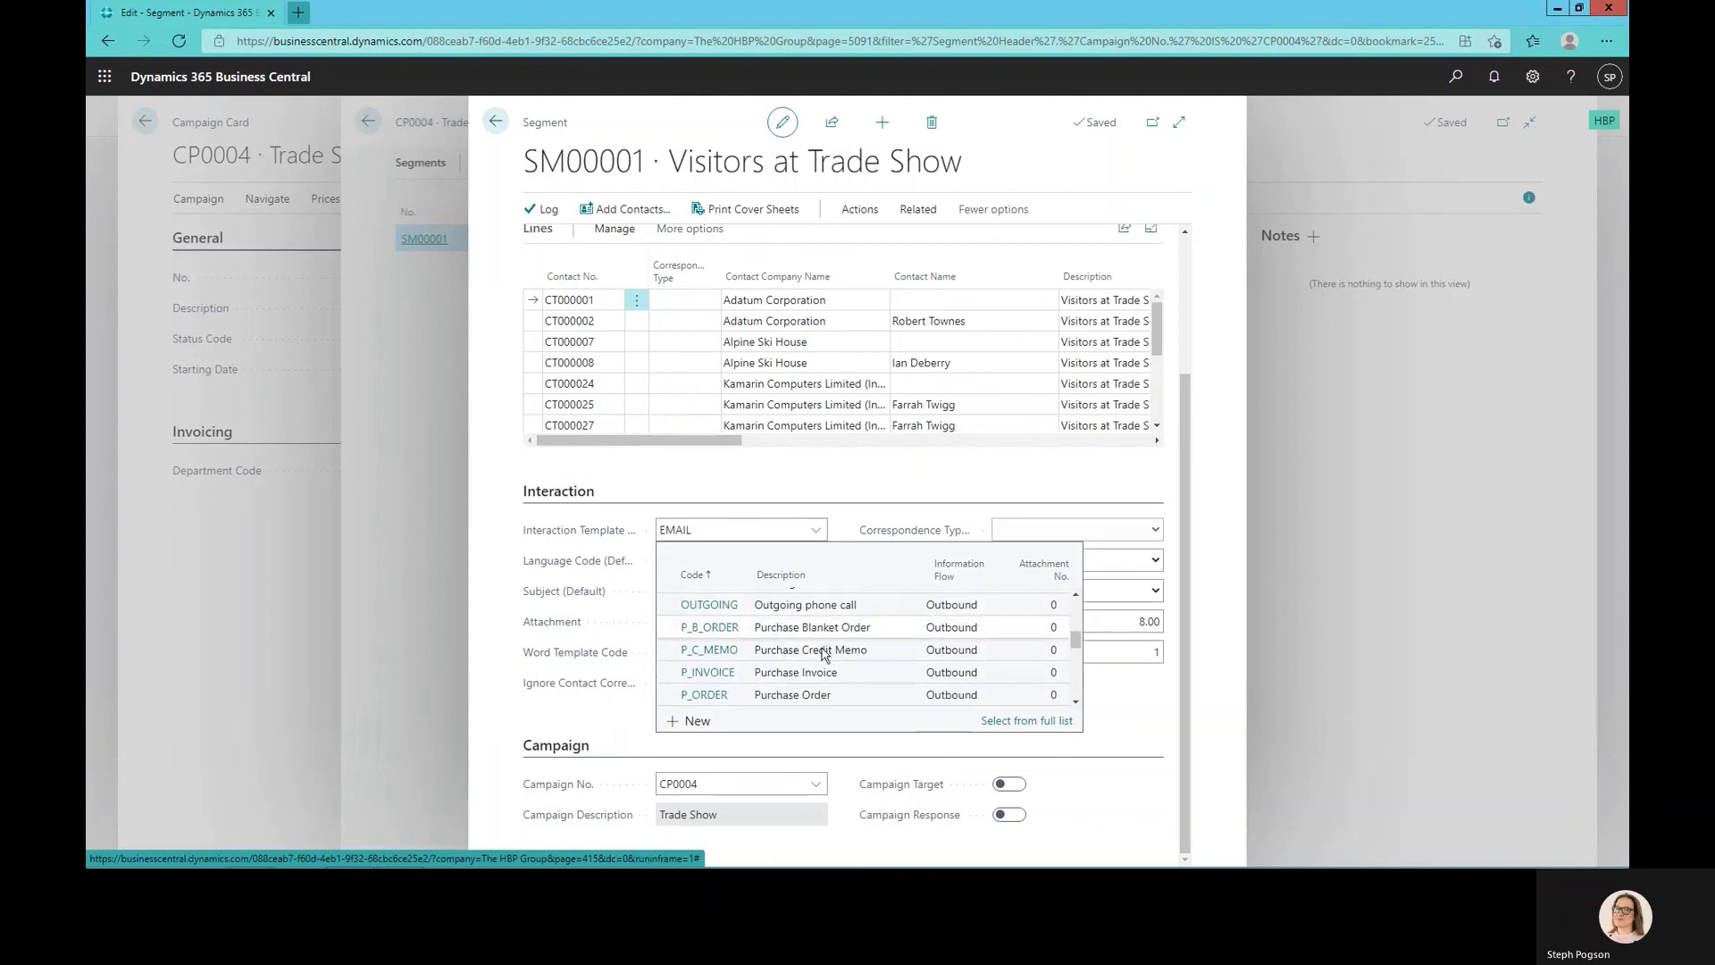
scroll(825, 665, down, 8)
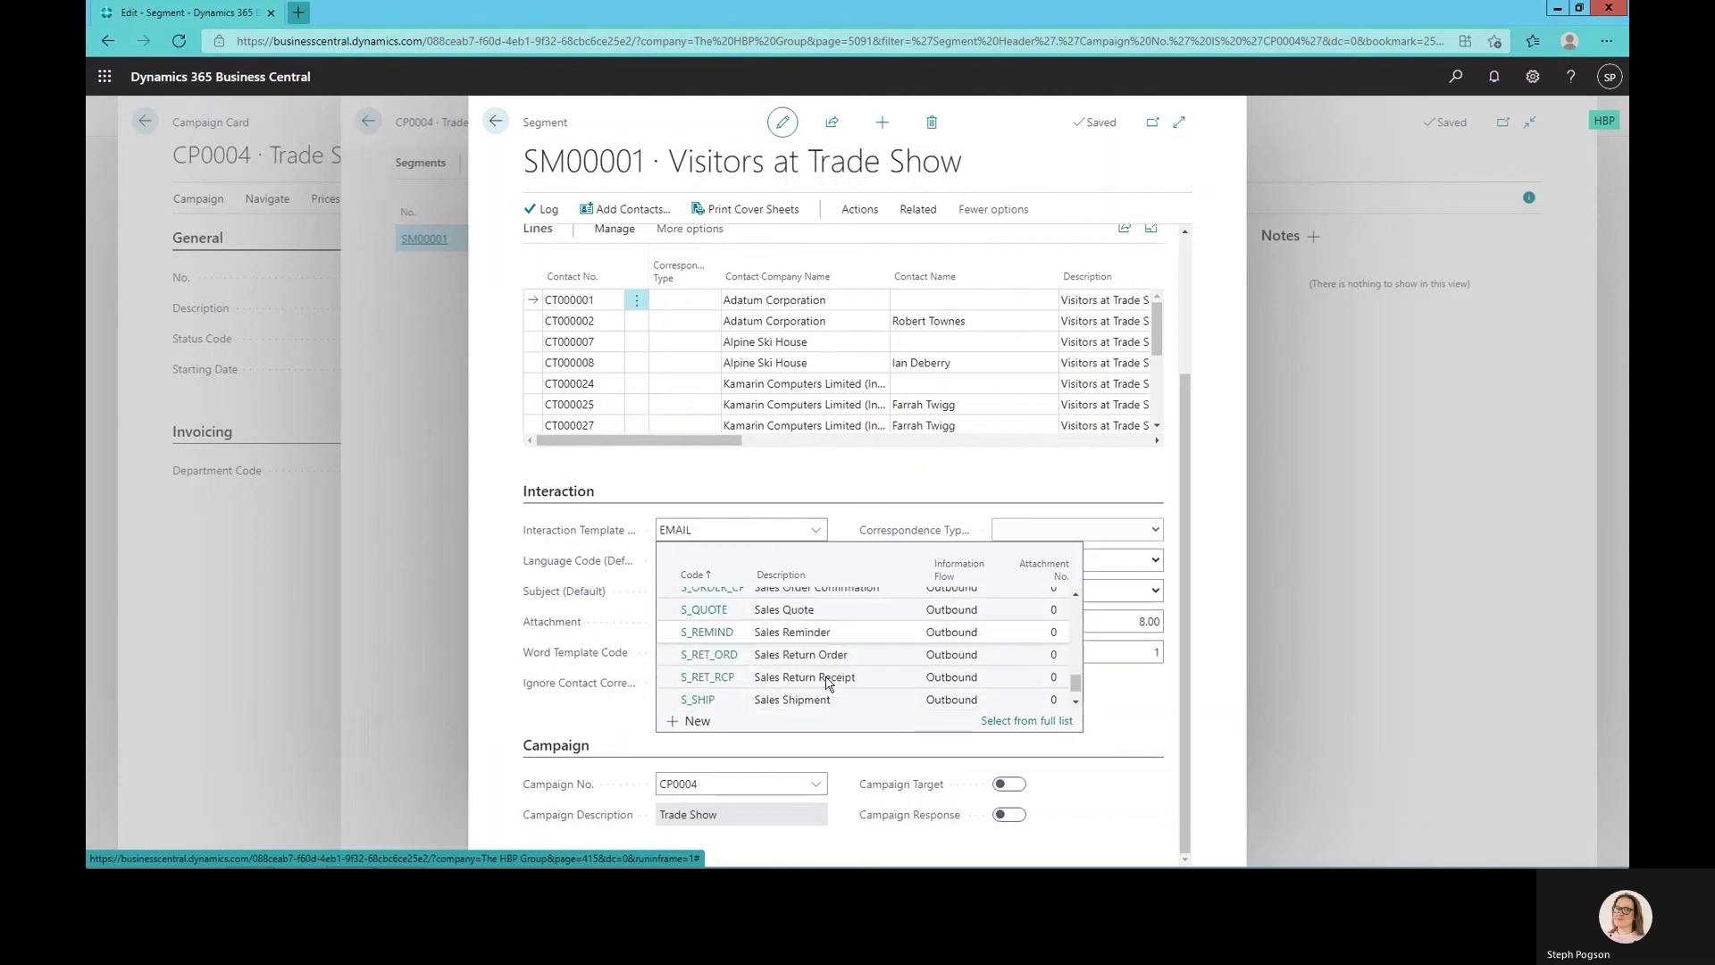
drag(1075, 687, 1061, 597)
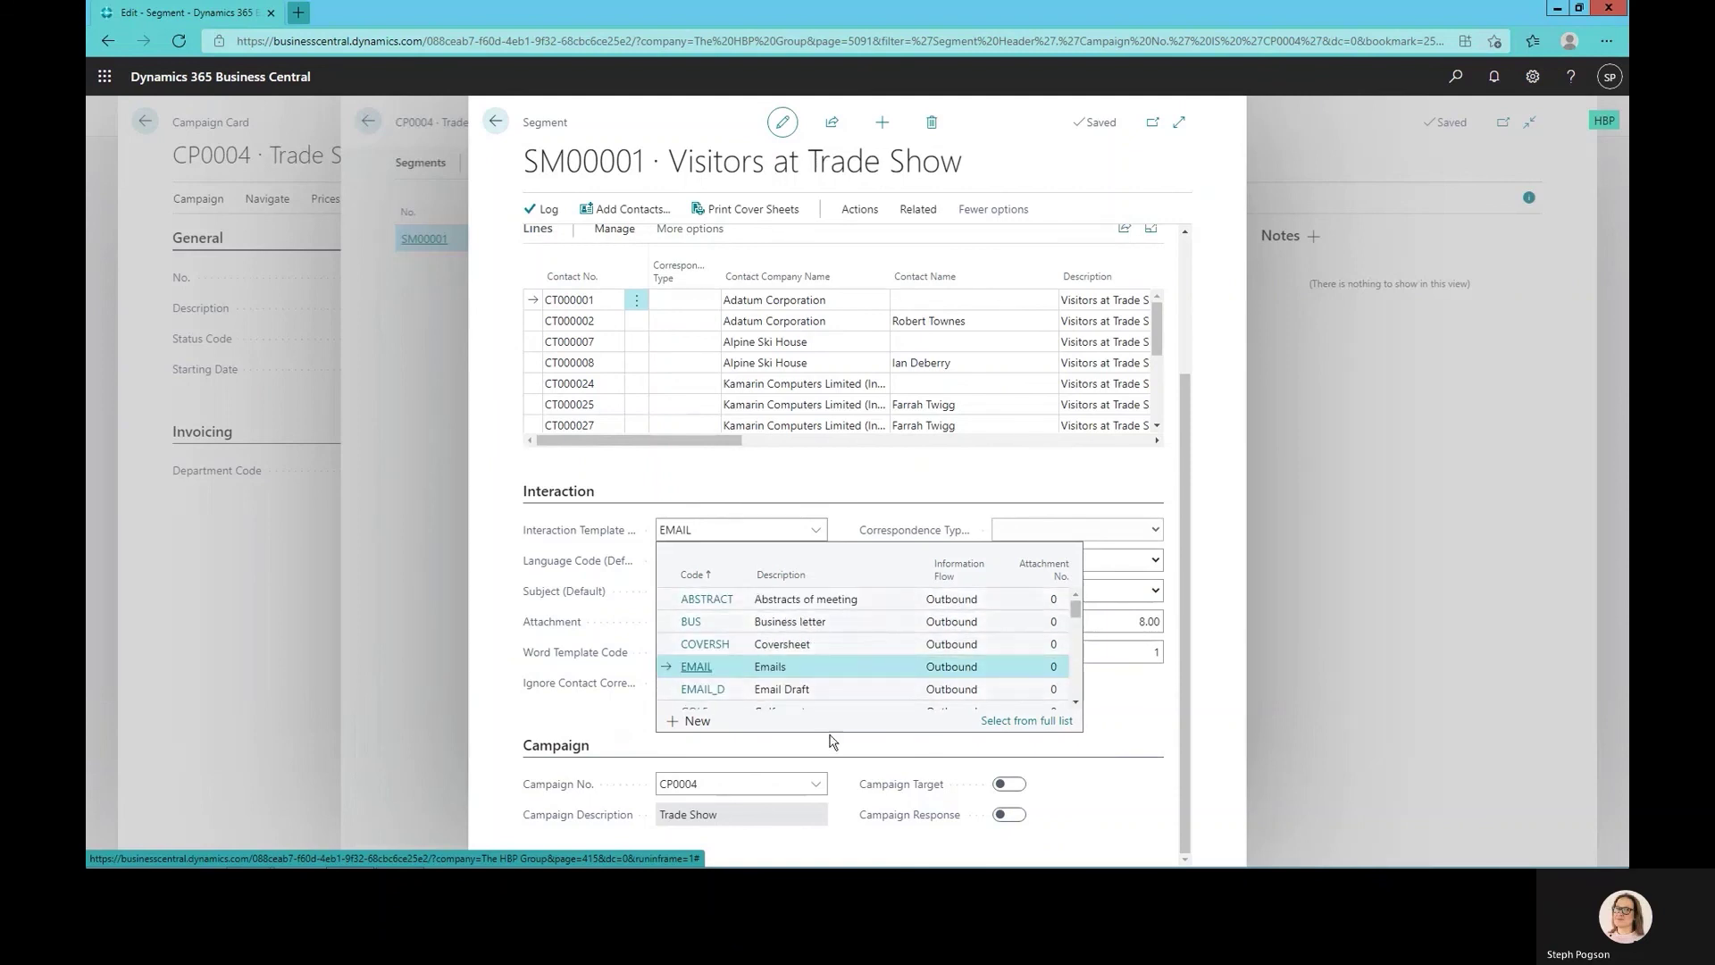
Turn on Send Word Docs. as Attachment, update the EMAIL lines, and edit Language Code.
click(865, 772)
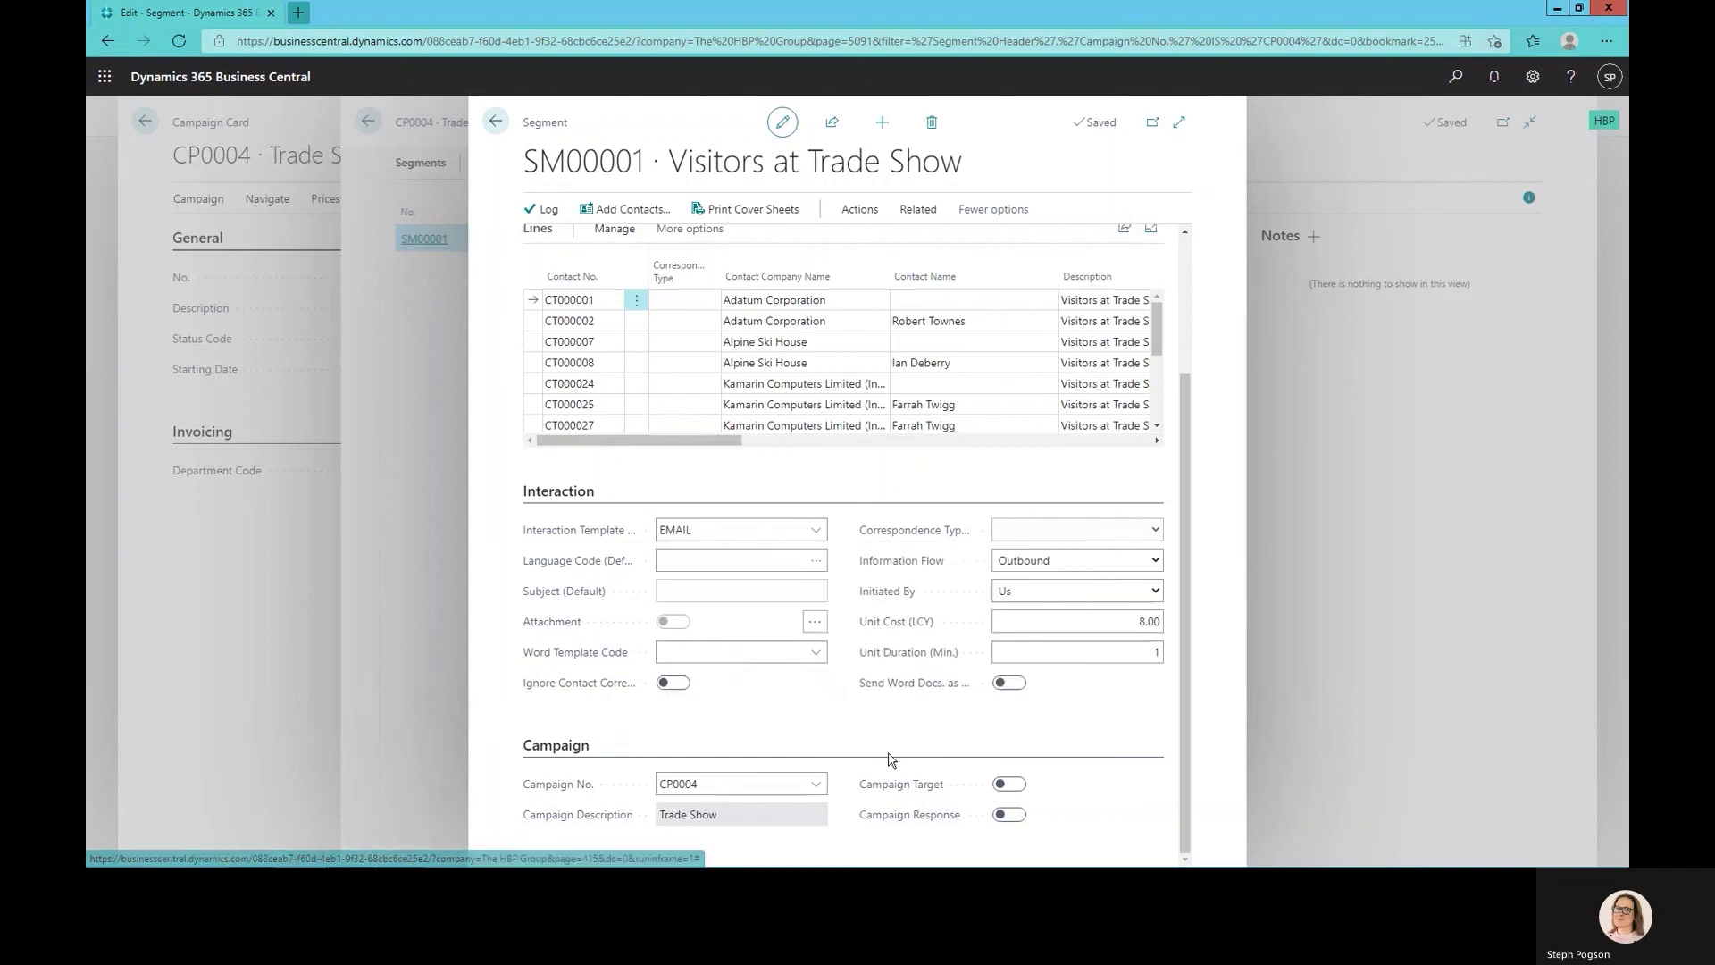
click(1018, 686)
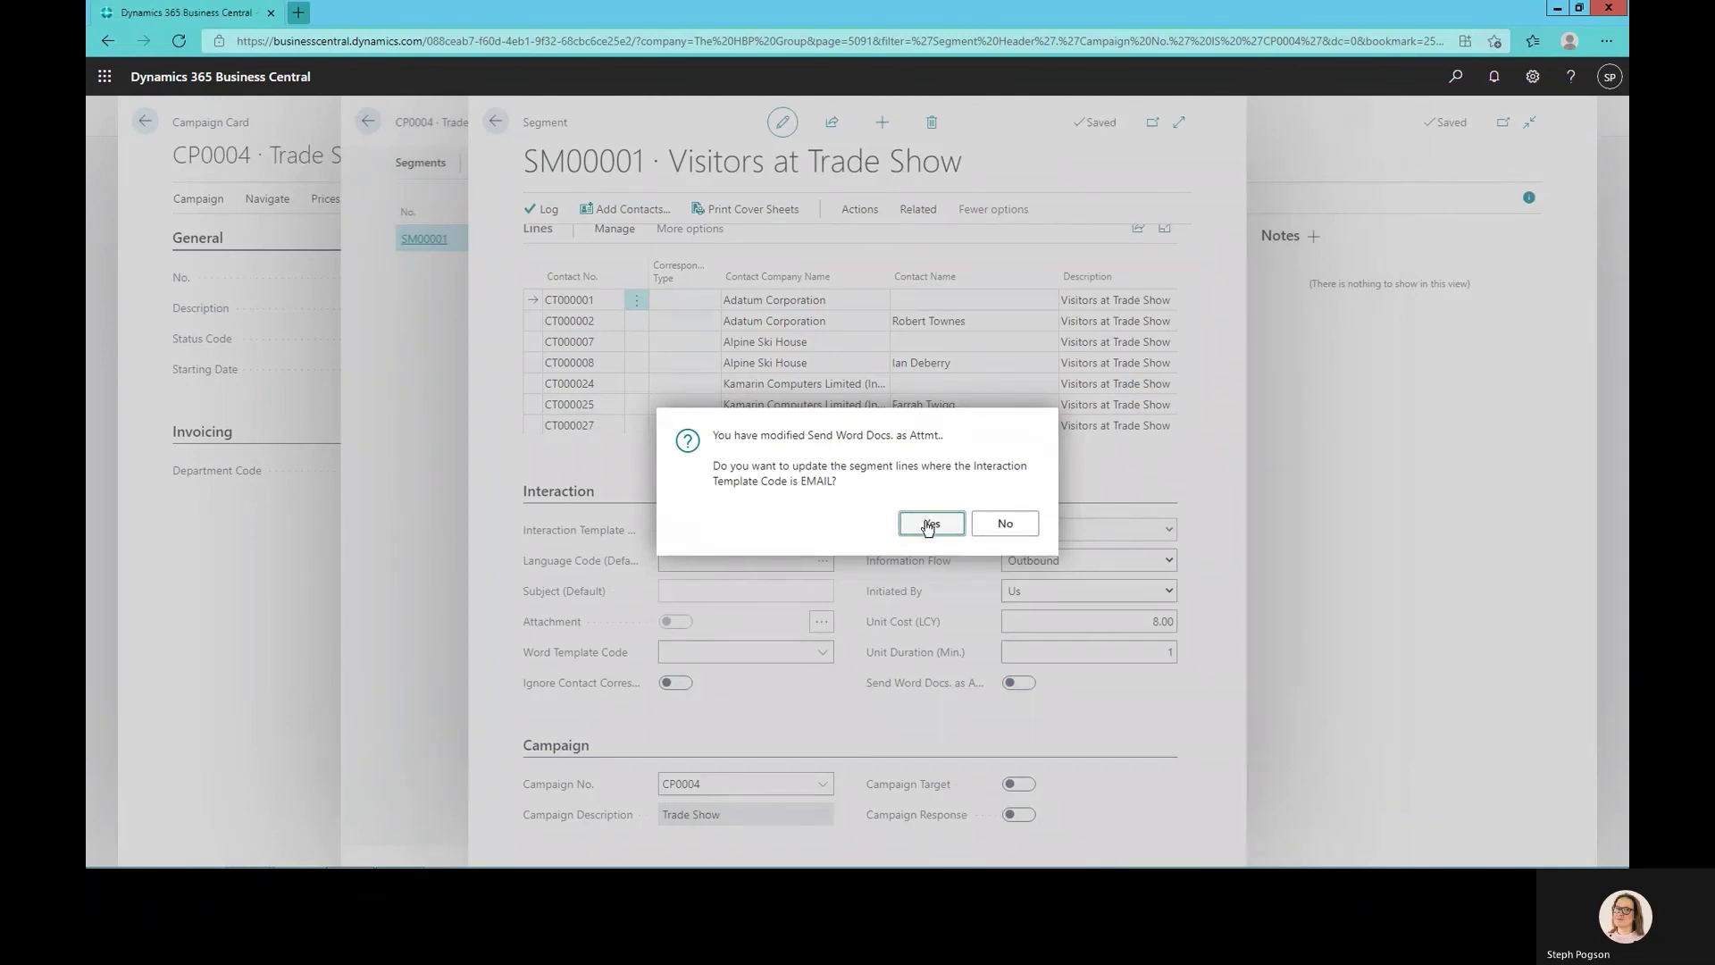
click(929, 524)
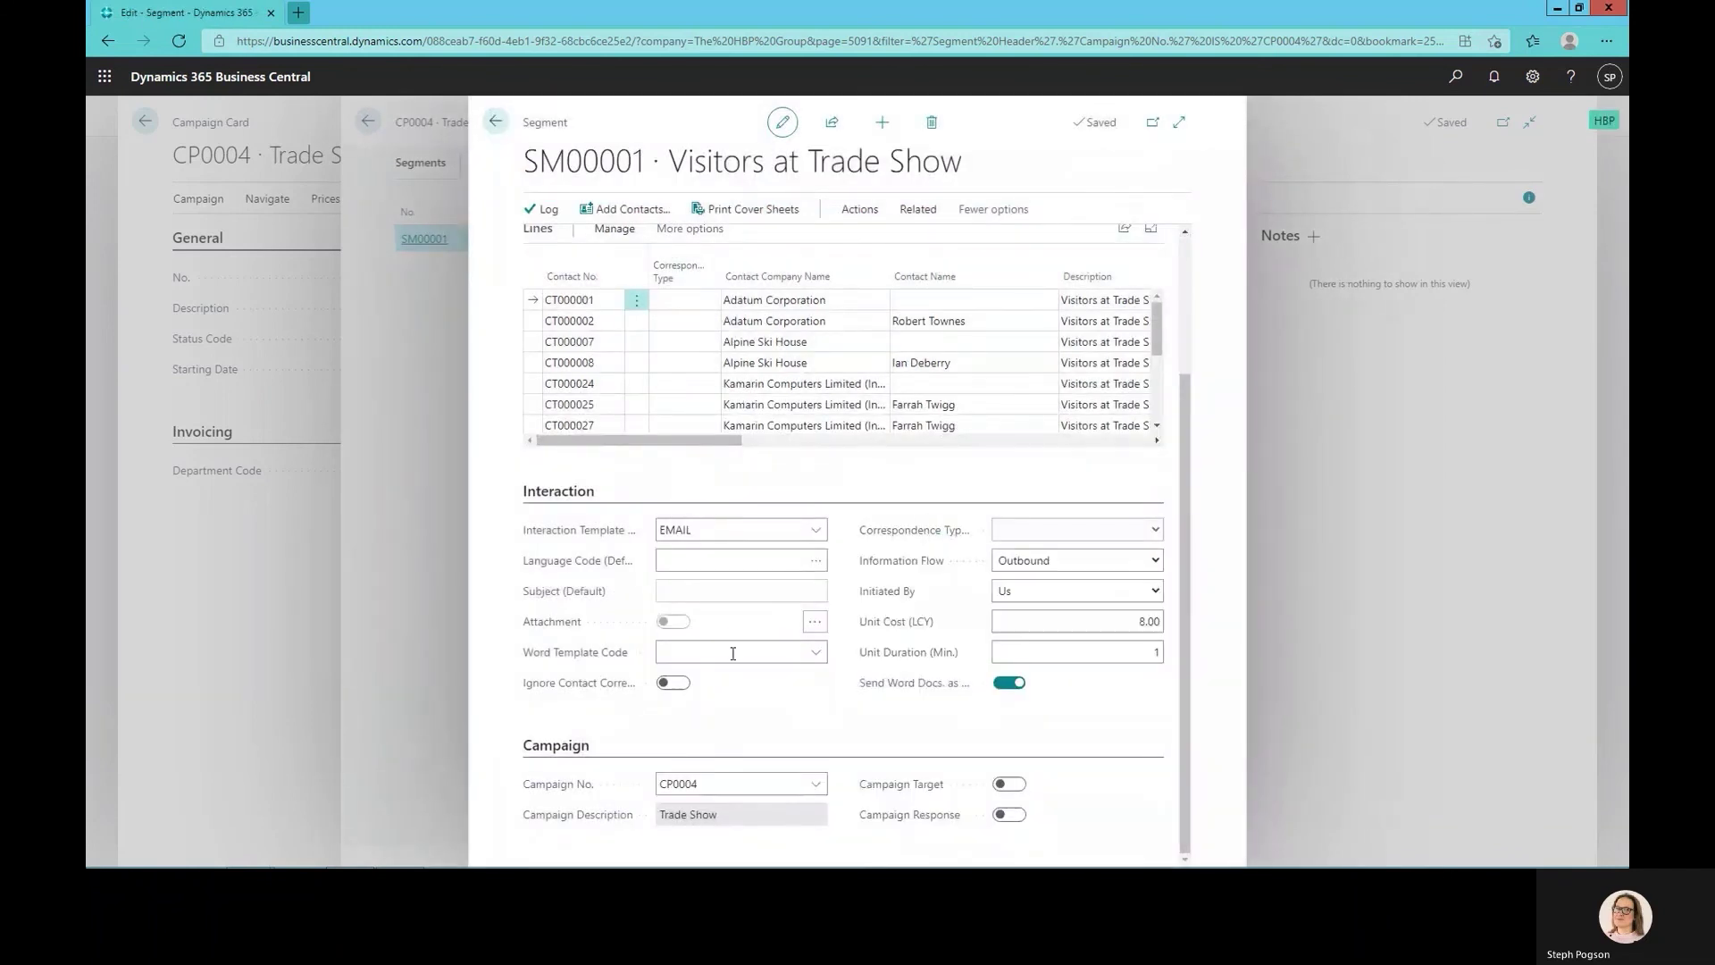
click(706, 563)
click(781, 559)
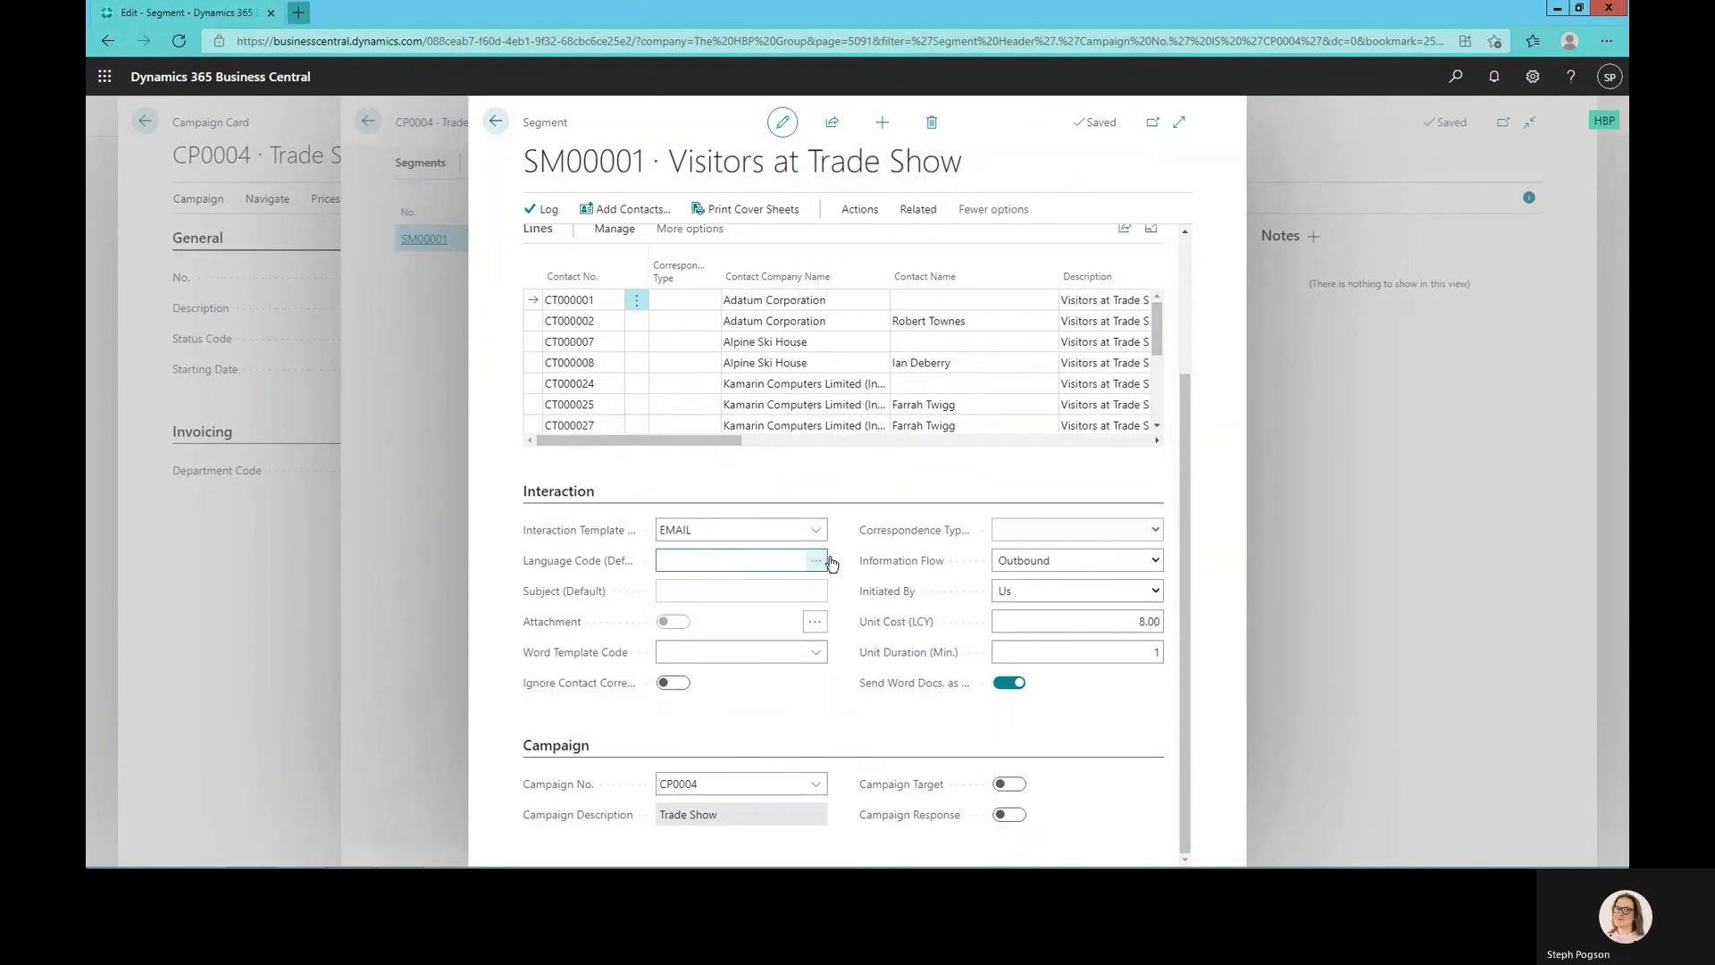